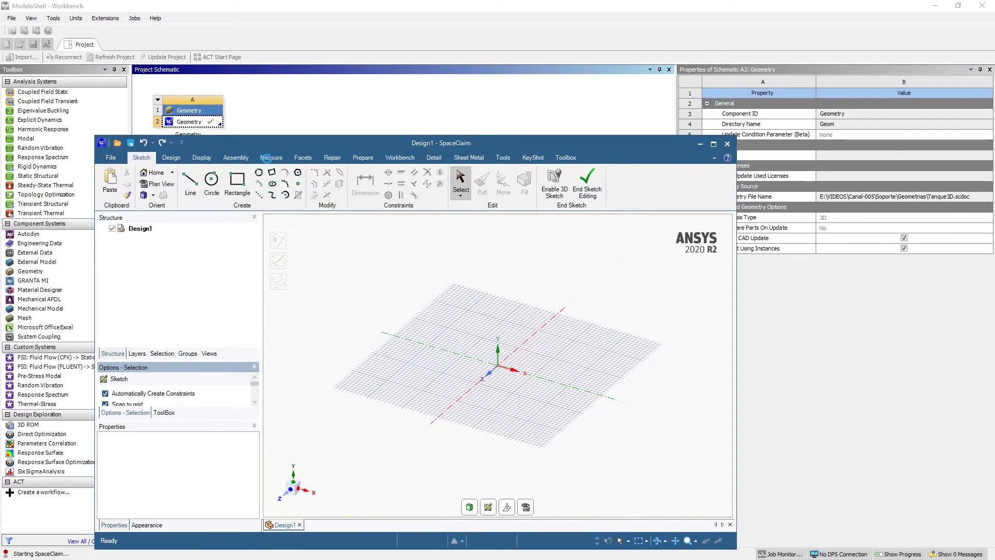
- Maximize the geometry window and expand Tanque 11000L and Component1 in the structure tree to list the bodies
click(713, 146)
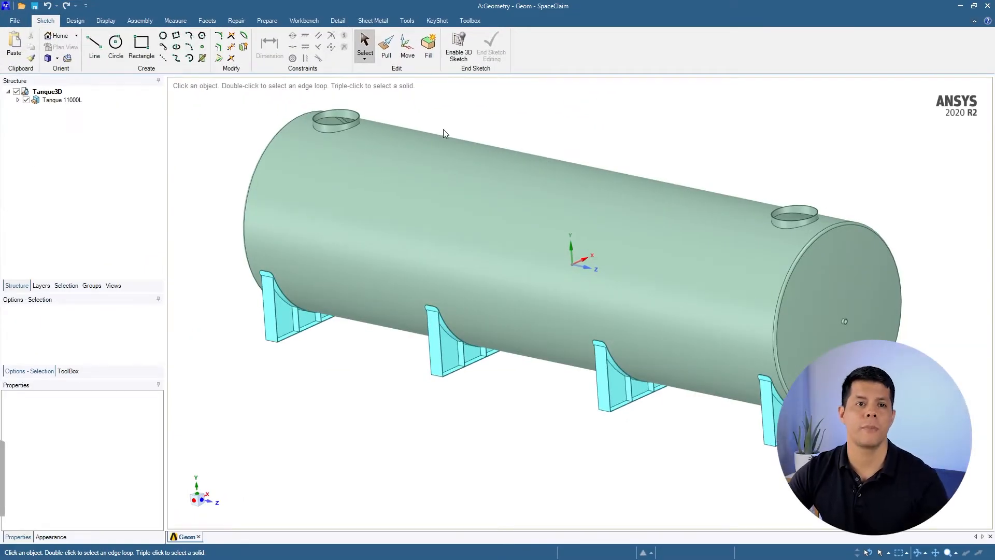
drag(452, 112, 574, 102)
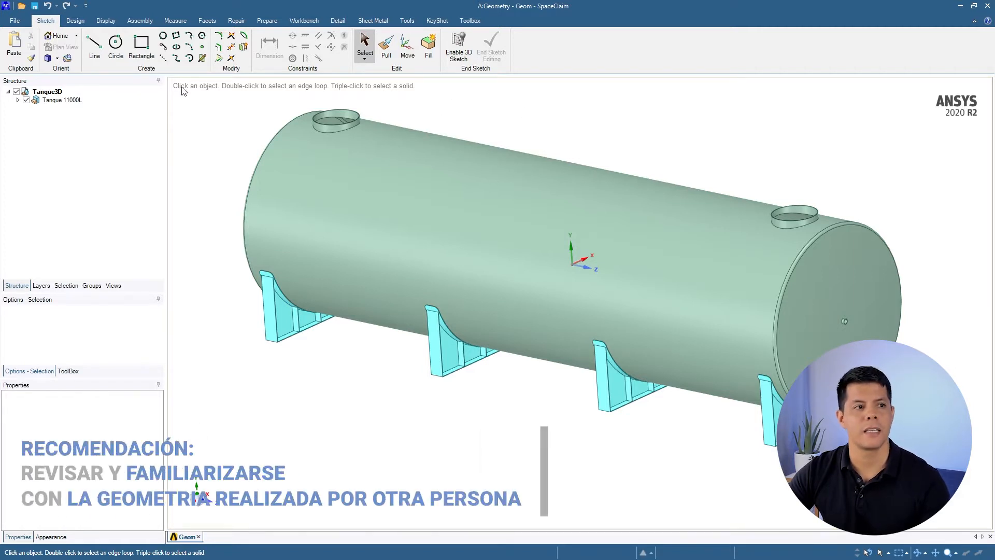
click(19, 101)
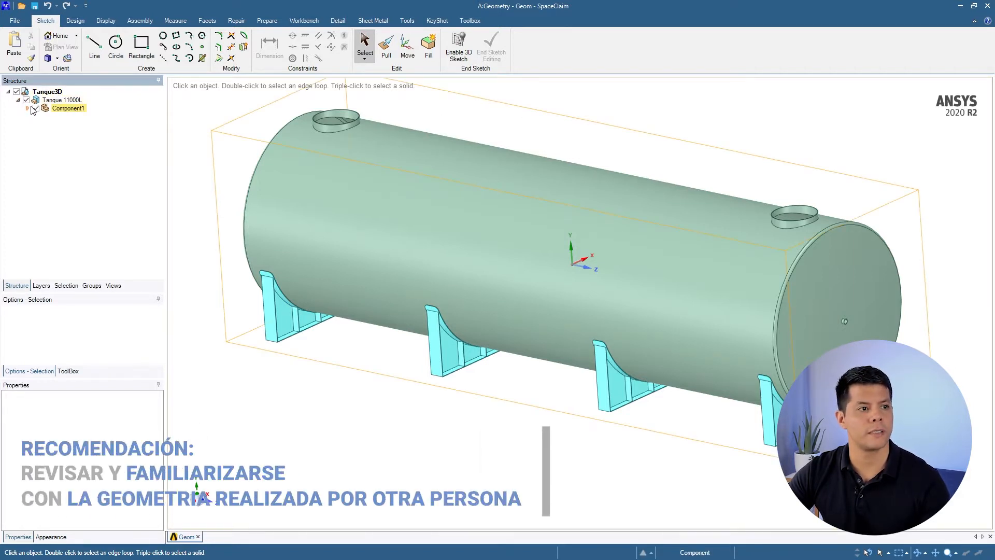
click(28, 109)
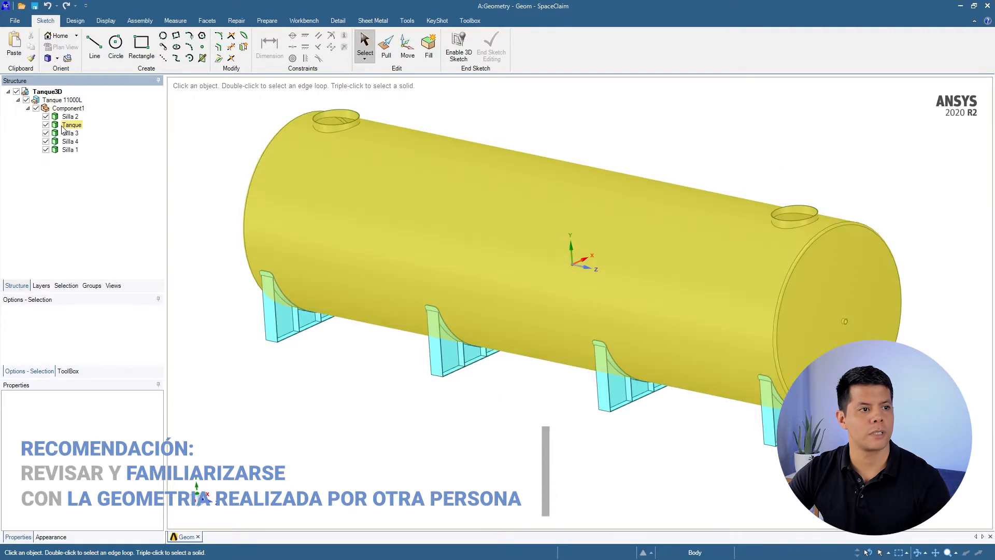
- Examine the Tanque body, including its cylindrical shell, upper manhole neck, end cap and rim
click(72, 125)
click(487, 135)
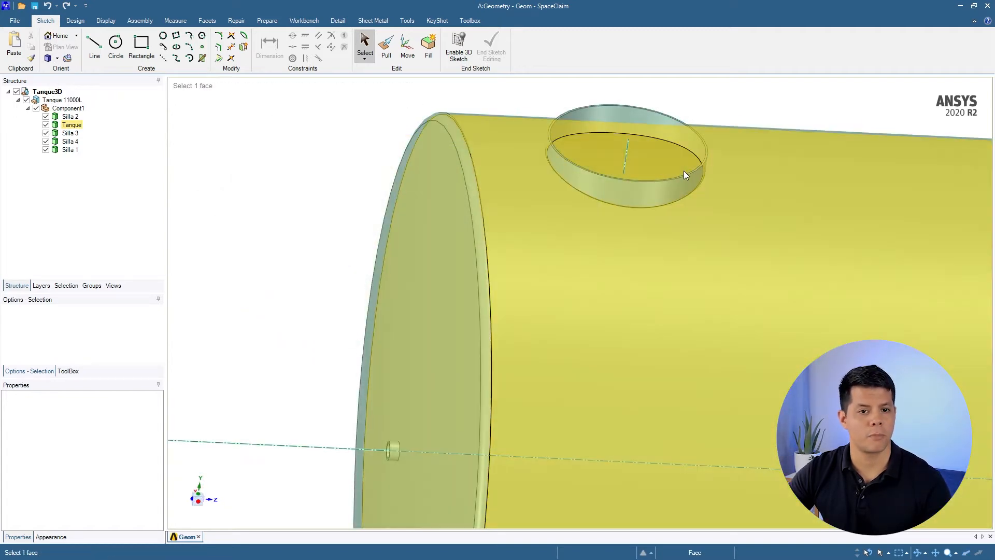
middle_drag(683, 170, 596, 265)
scroll(626, 335, down, 4)
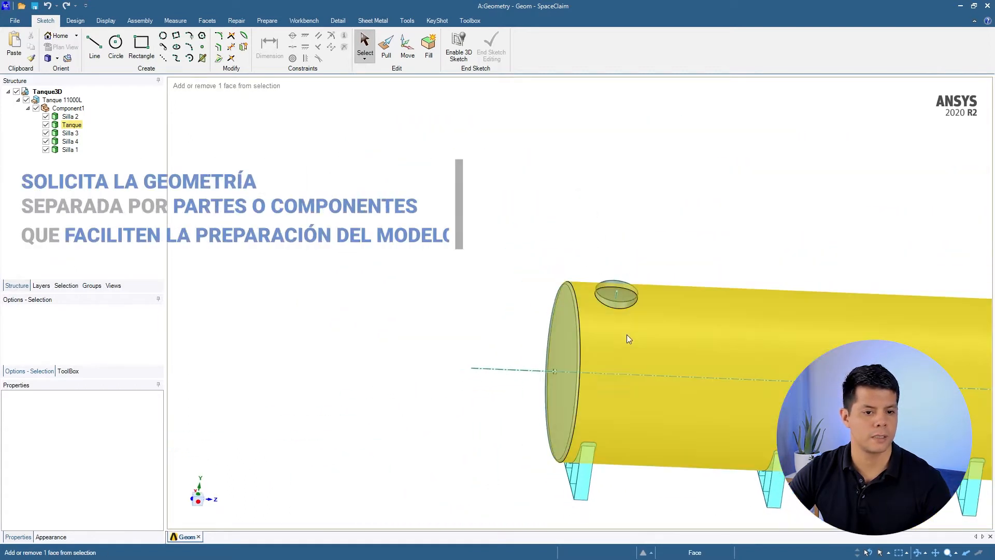
scroll(588, 371, down, 1)
scroll(592, 375, up, 4)
middle_drag(592, 375, 633, 382)
middle_drag(575, 338, 601, 365)
mouse_move(480, 344)
shift+middle_down()
mouse_move(489, 435)
mouse_move(469, 350)
shift+middle_up()
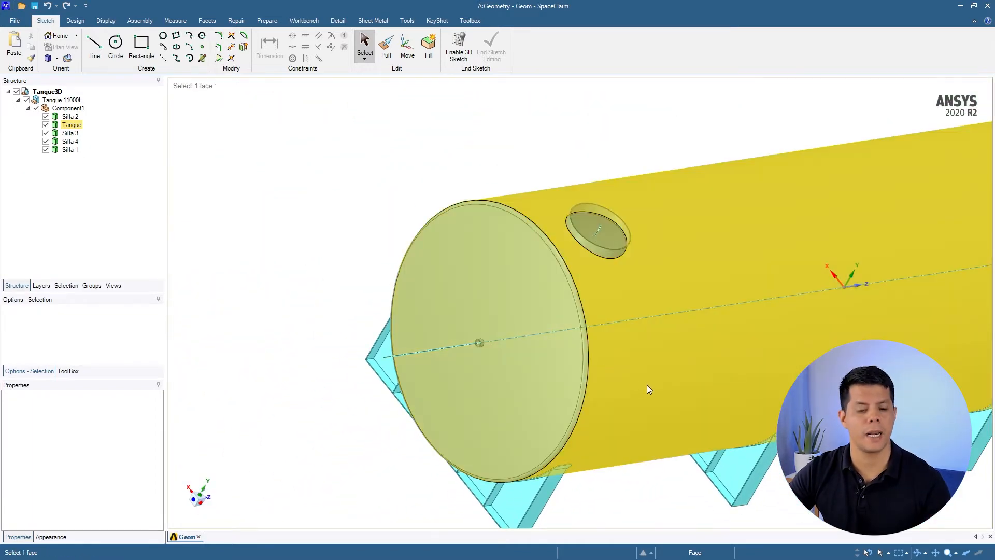
shift+middle_drag(645, 369, 605, 328)
shift+middle_drag(604, 329, 603, 324)
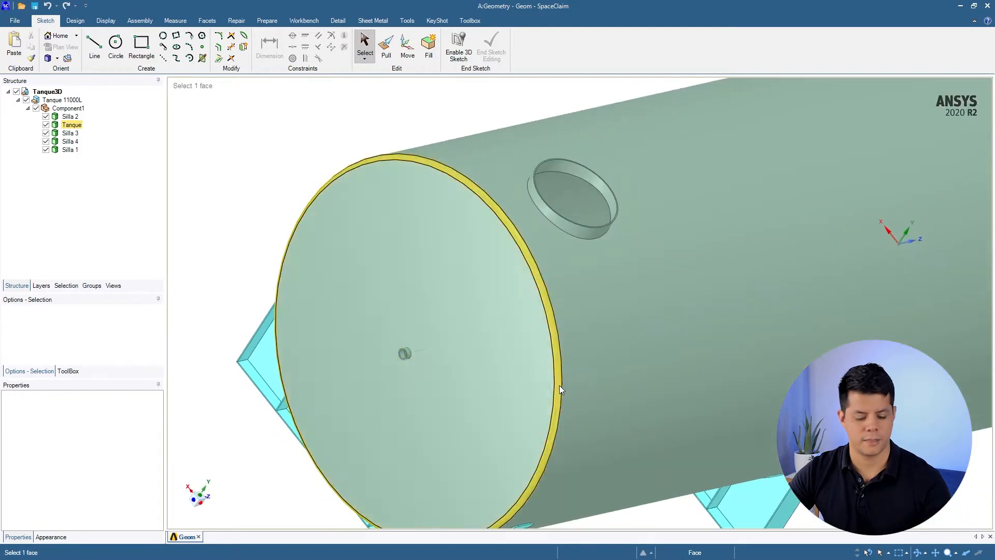
shift+middle_drag(558, 385, 576, 282)
middle_drag(548, 331, 456, 309)
ctrl+middle_drag(553, 370, 531, 490)
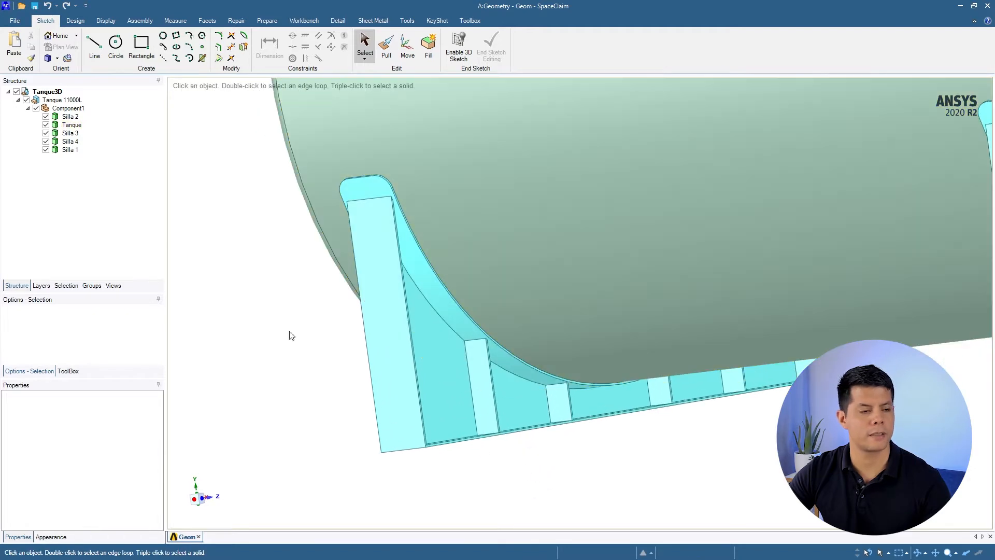
- Inspect the saddle supports Silla 2, Silla 3 and Silla 4 beneath the tank, including their plates and stiffeners
click(63, 117)
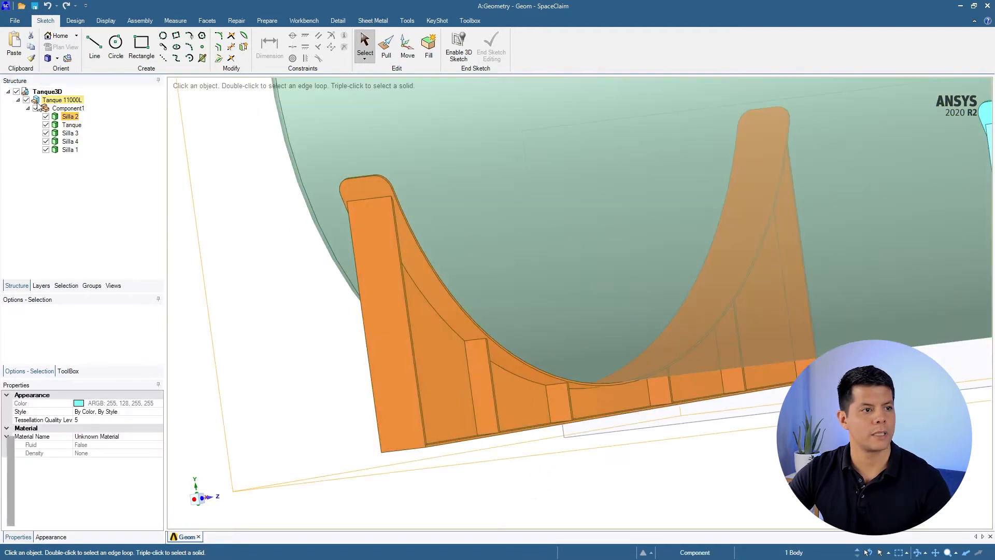
middle_drag(434, 377, 551, 386)
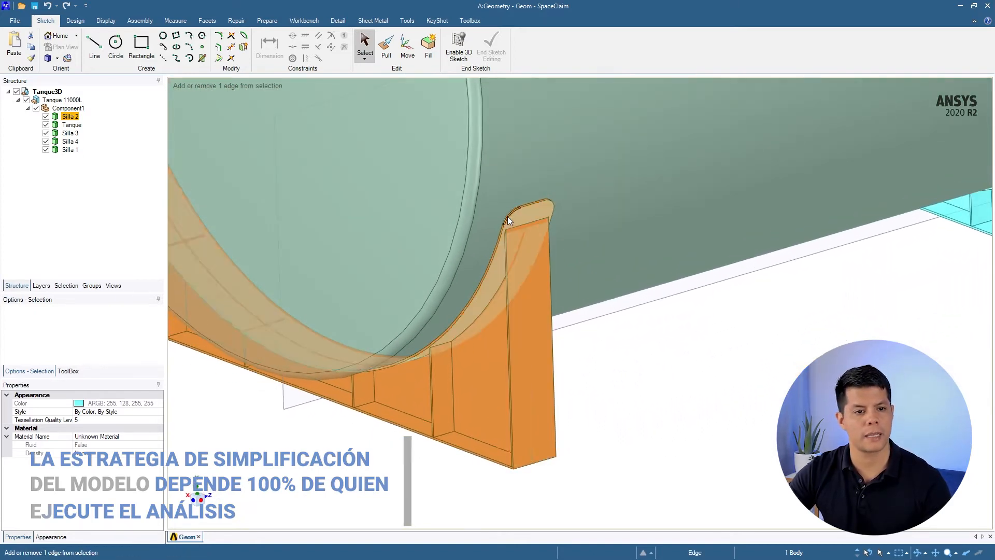
scroll(508, 216, up, 5)
scroll(542, 312, down, 8)
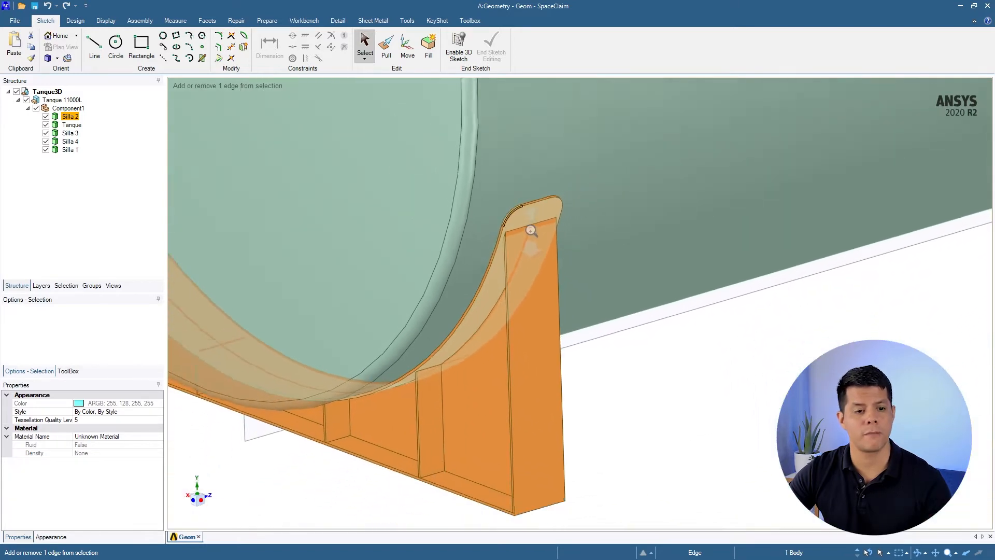
ctrl+middle_drag(562, 395, 589, 496)
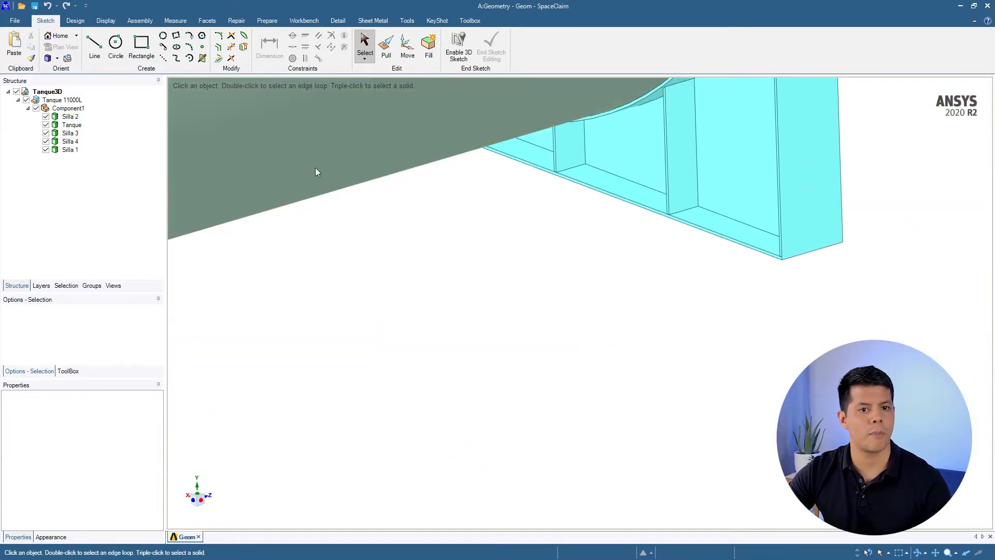
shift+middle_drag(650, 167, 439, 386)
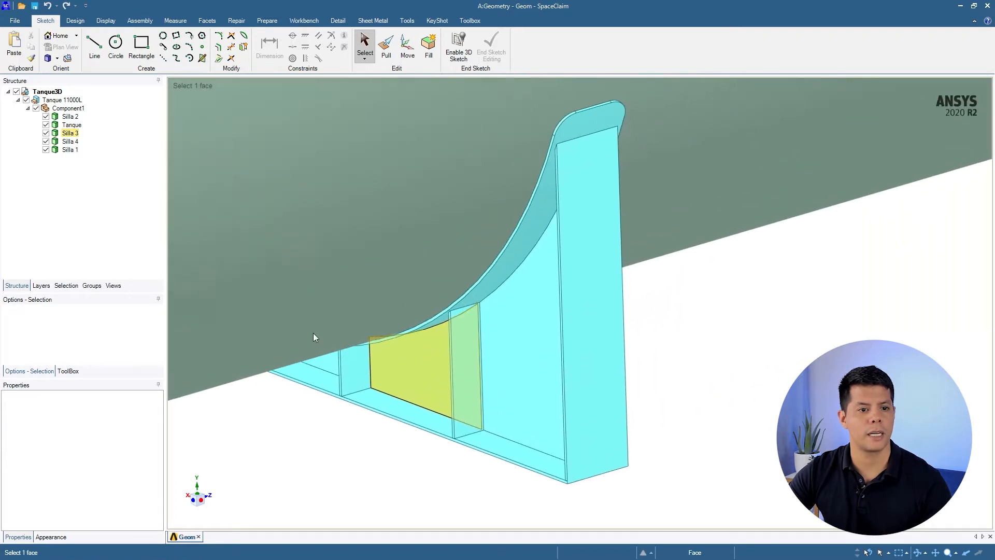
click(67, 133)
click(70, 141)
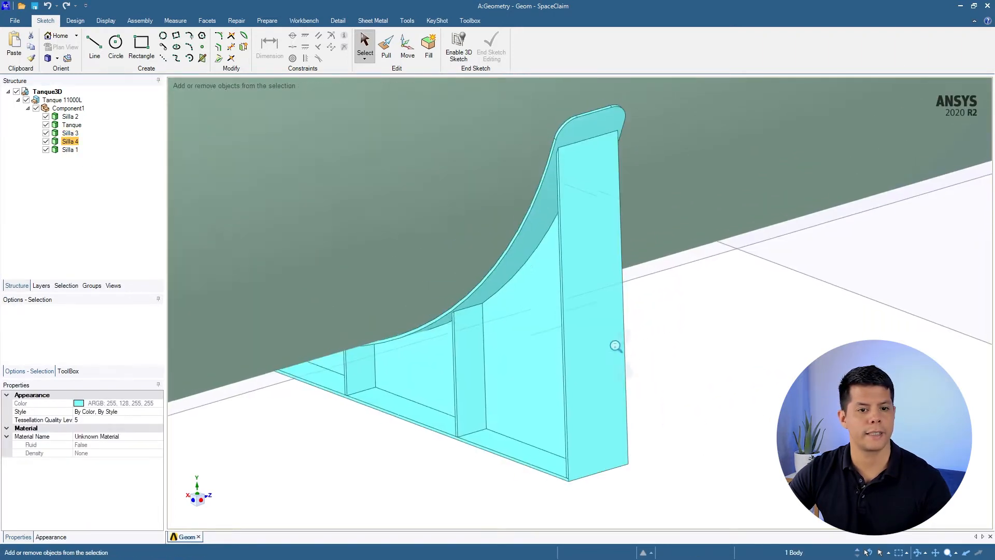
ctrl+middle_drag(615, 345, 540, 179)
click(763, 405)
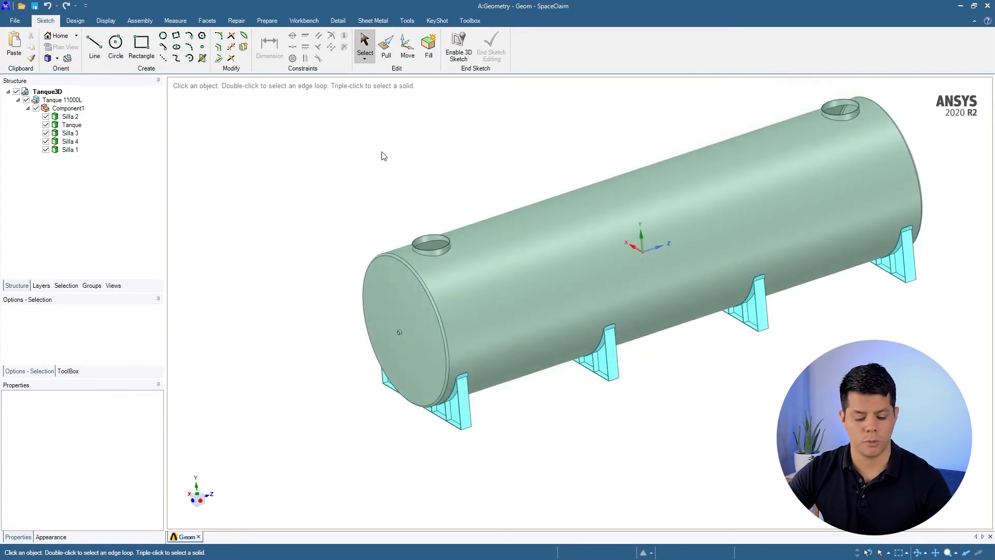
ctrl+middle_drag(503, 174, 459, 192)
mouse_move(522, 189)
shift+middle_down()
mouse_move(431, 217)
mouse_move(458, 202)
mouse_move(436, 190)
shift+middle_up()
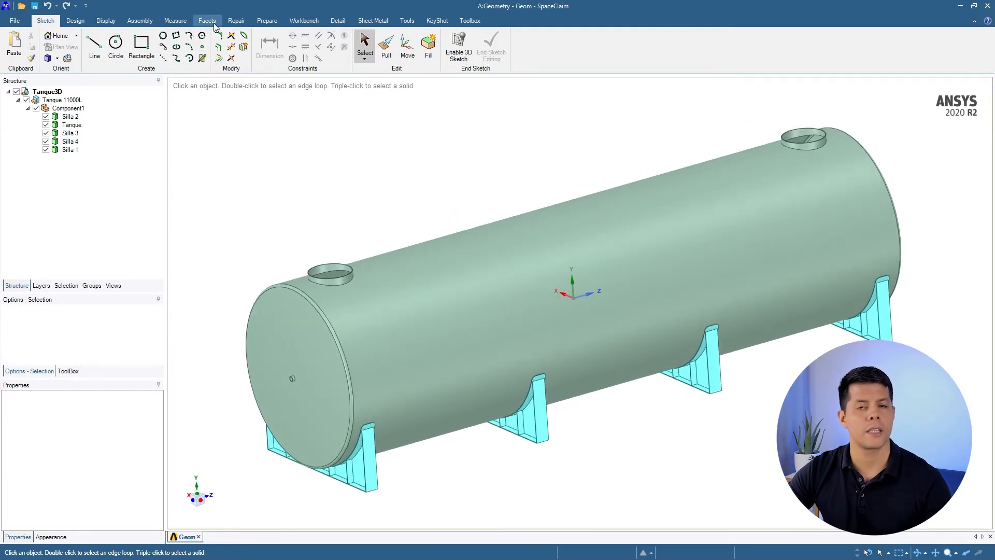
- Bring up the geometry preparation tools and examine the wall of the manhole neck near the tank's end
click(263, 23)
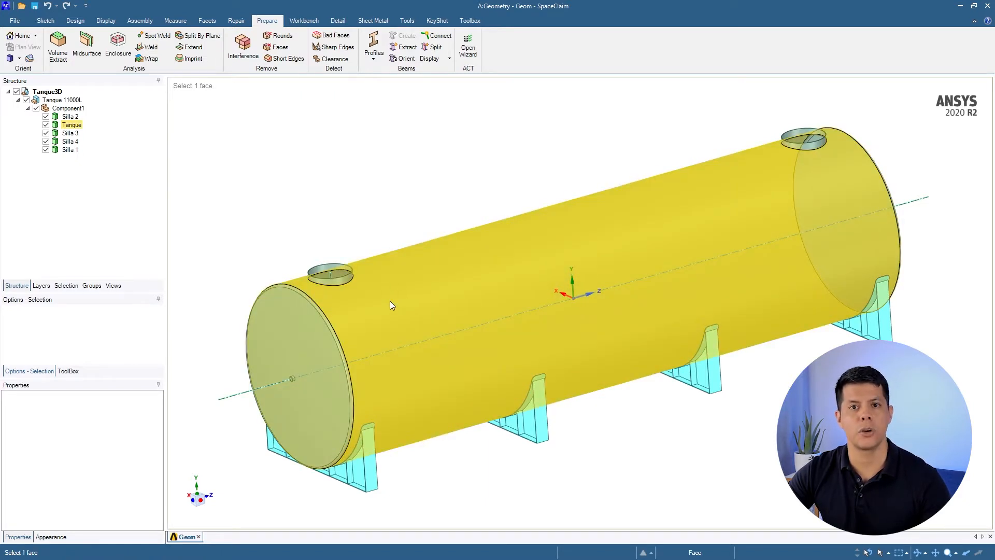
scroll(307, 267, up, 3)
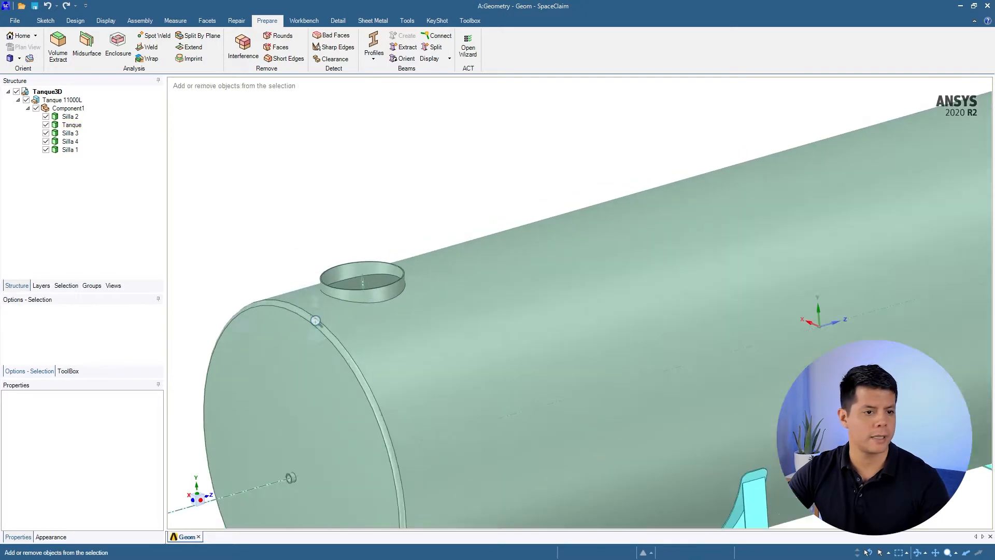
scroll(315, 320, up, 4)
scroll(375, 337, up, 5)
middle_drag(351, 297, 345, 347)
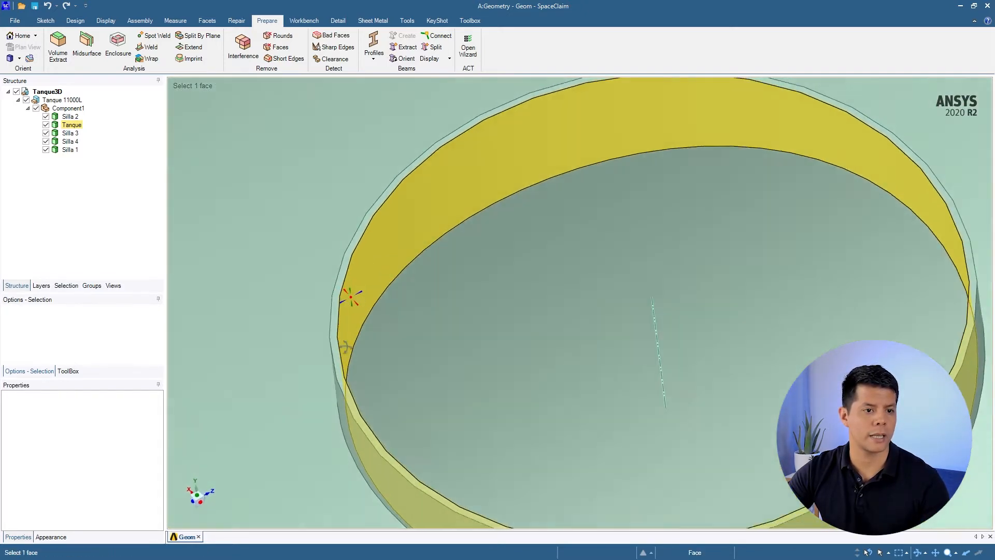
scroll(344, 289, down, 10)
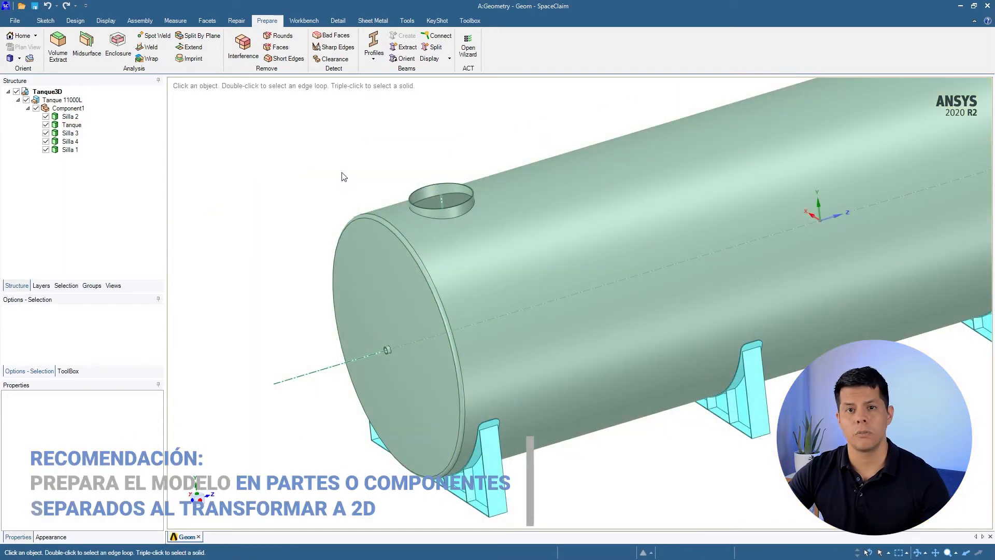
scroll(333, 195, down, 5)
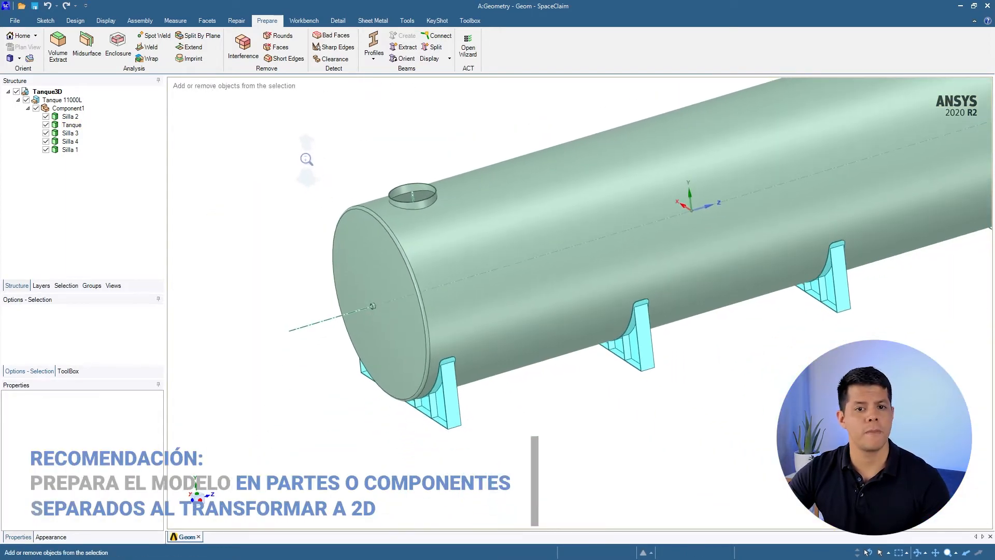
scroll(306, 159, down, 5)
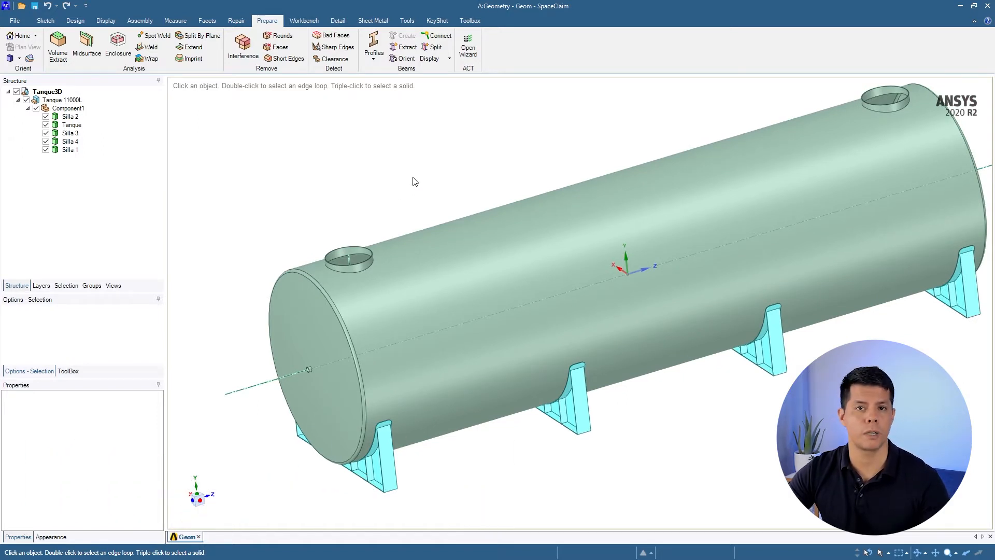
middle_drag(411, 168, 416, 189)
middle_drag(416, 189, 413, 172)
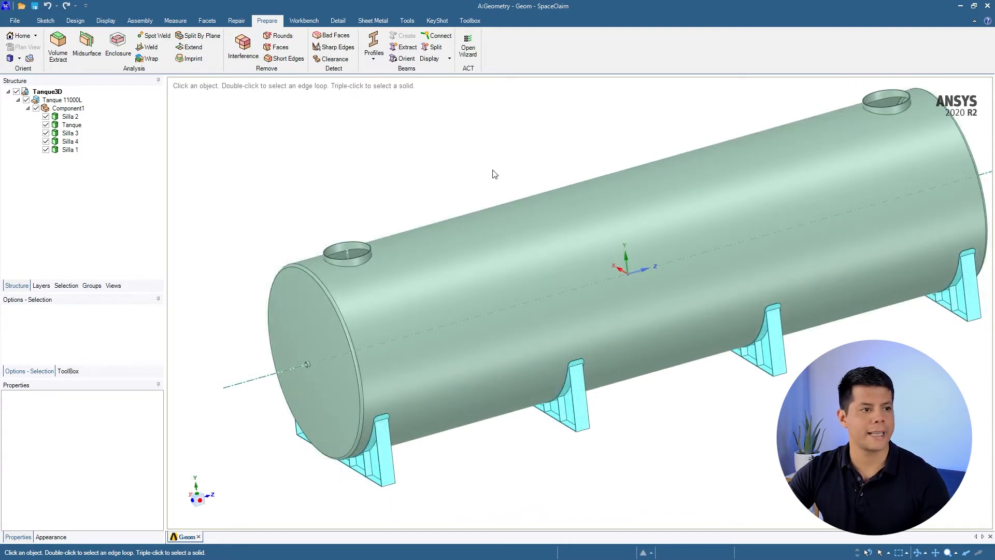
middle_drag(506, 154, 526, 138)
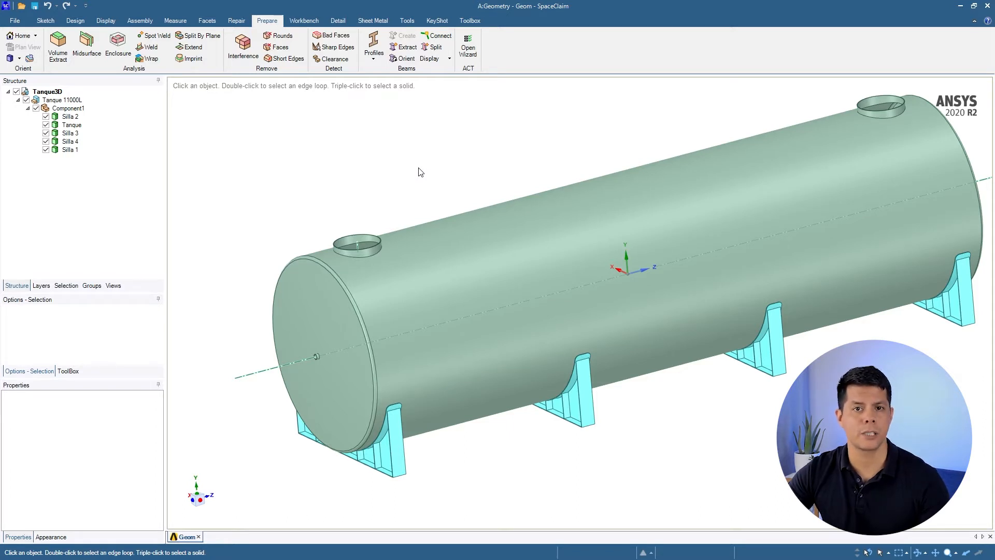
middle_drag(420, 168, 400, 166)
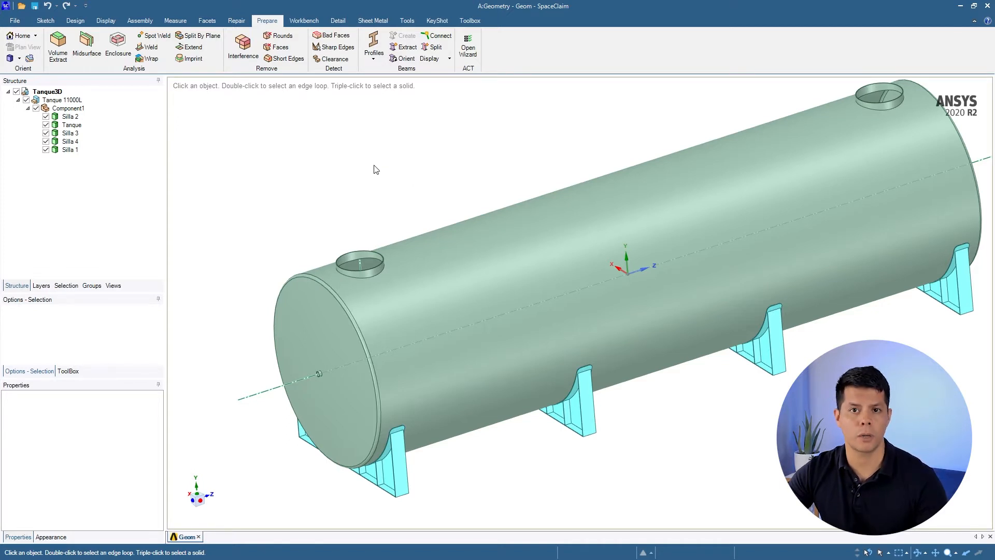
key(k)
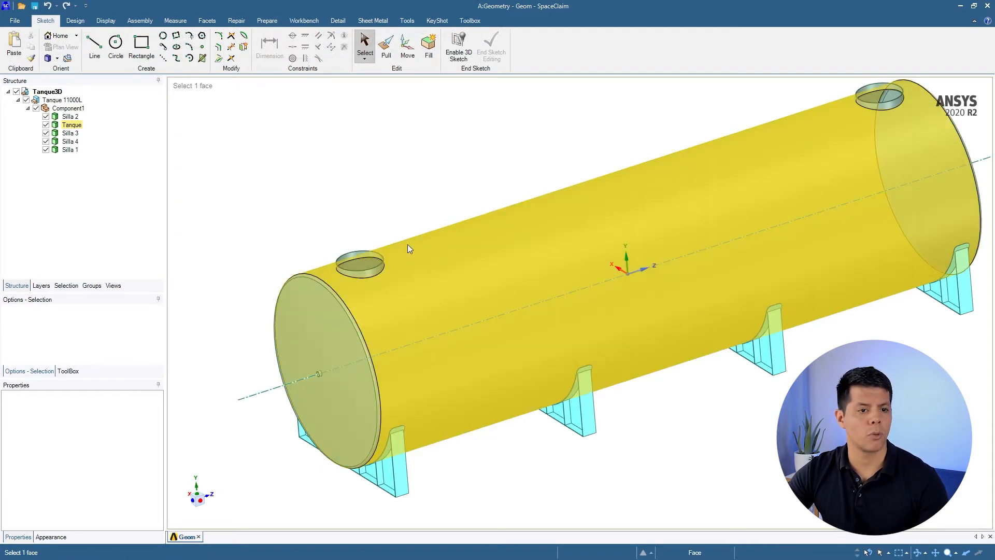
click(291, 333)
click(368, 174)
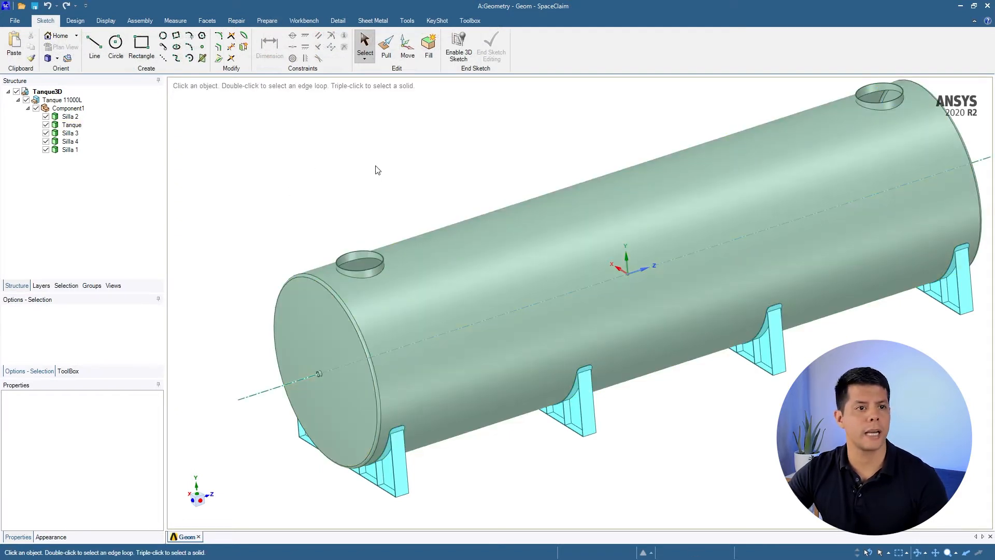
- Create two reference planes, one on the circular edge at each end of the tank's cylindrical shell
click(71, 21)
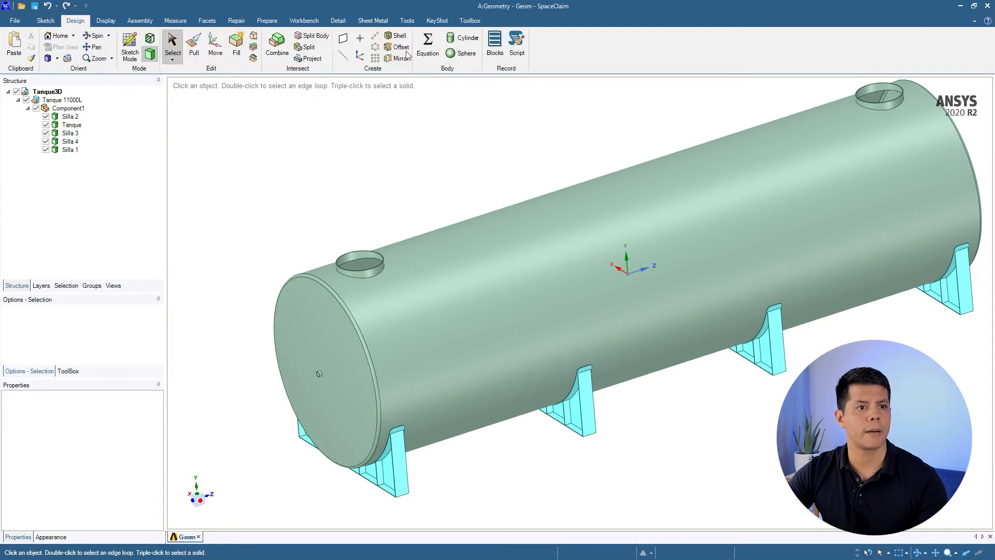
click(343, 38)
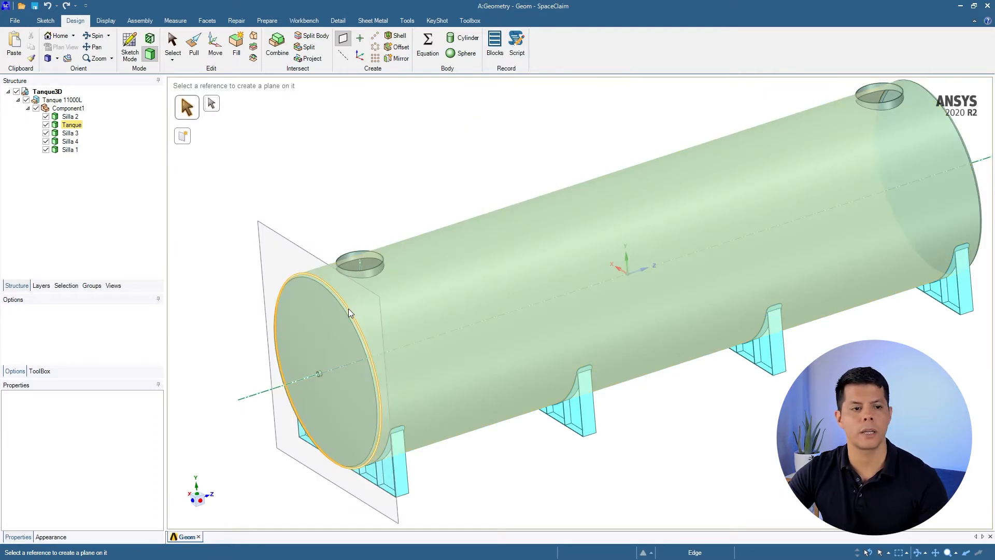
click(348, 309)
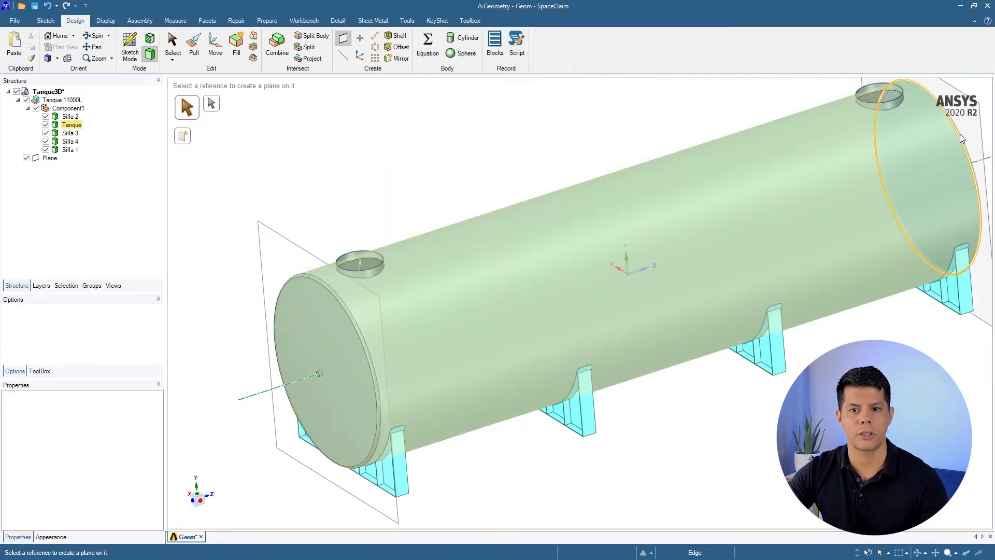
click(960, 138)
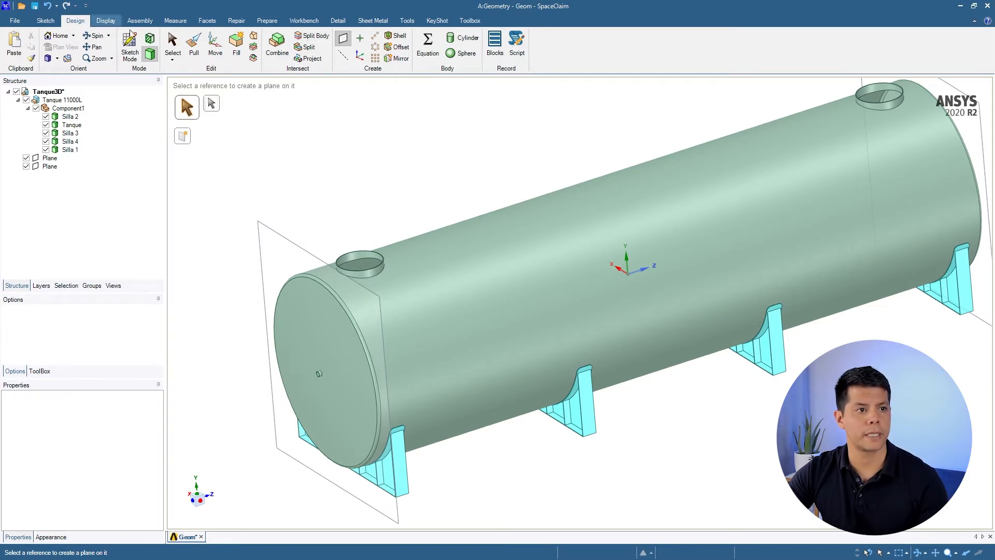
- Split the Tanque body with the reference plane at the near end cap
click(319, 40)
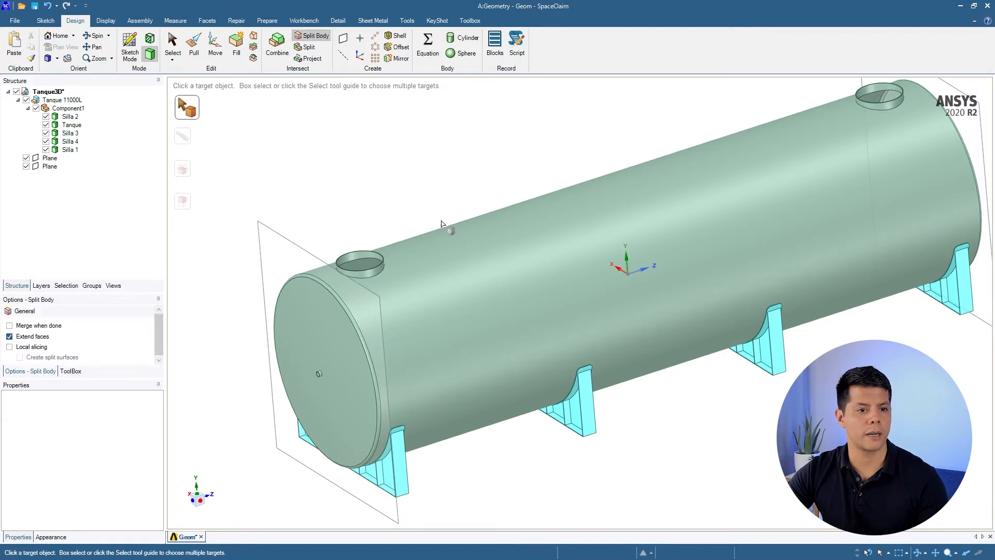
click(415, 284)
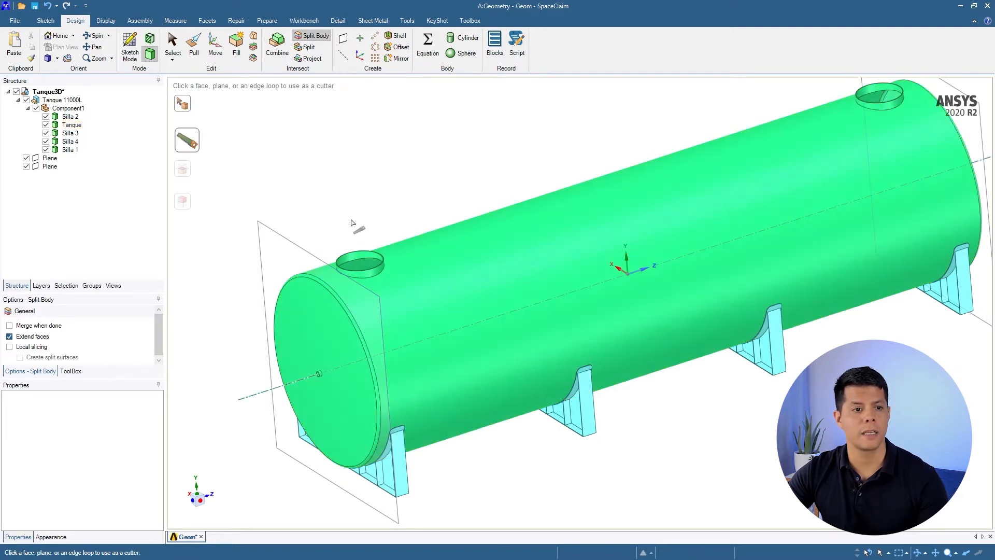
click(280, 237)
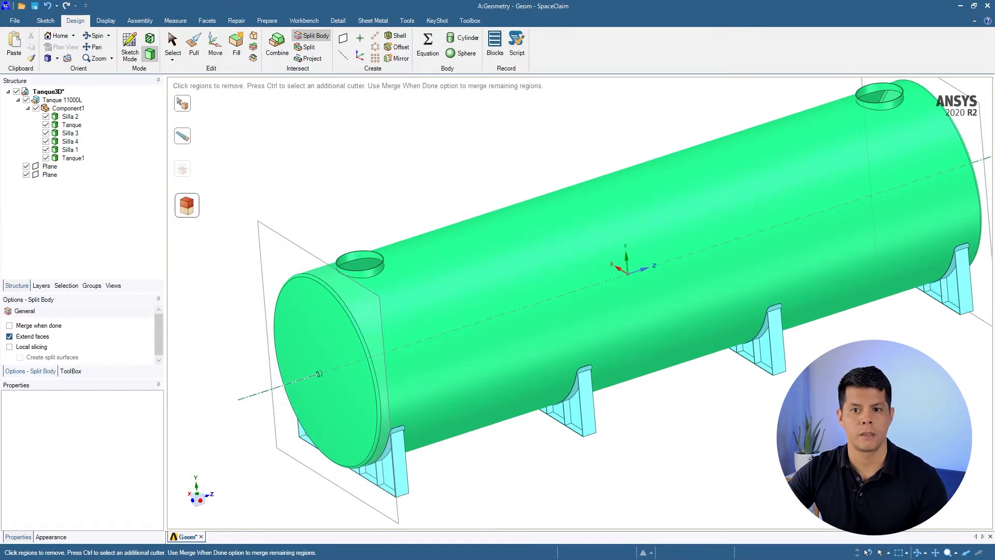
- Split the Tanque body with the reference plane at the far end cap
click(706, 112)
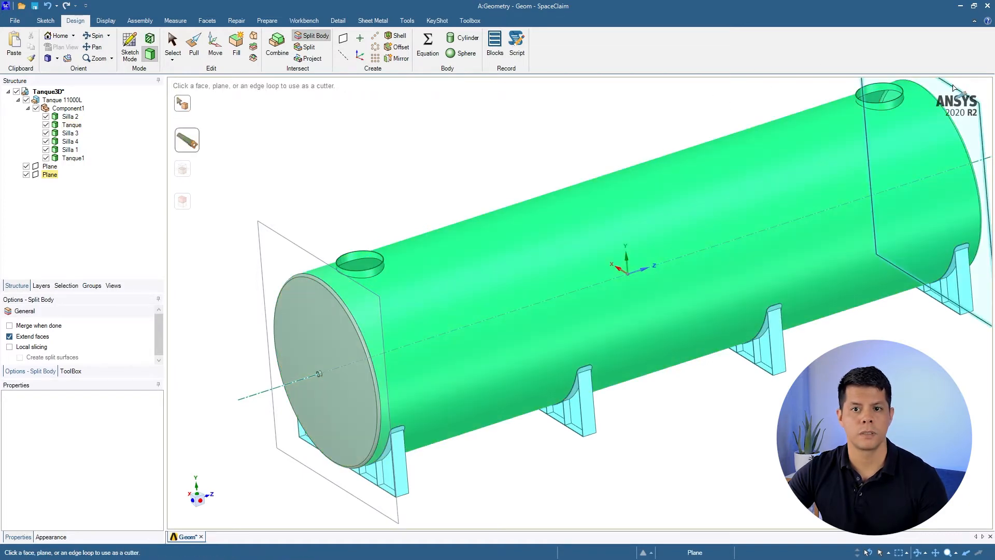
click(955, 87)
key(Escape)
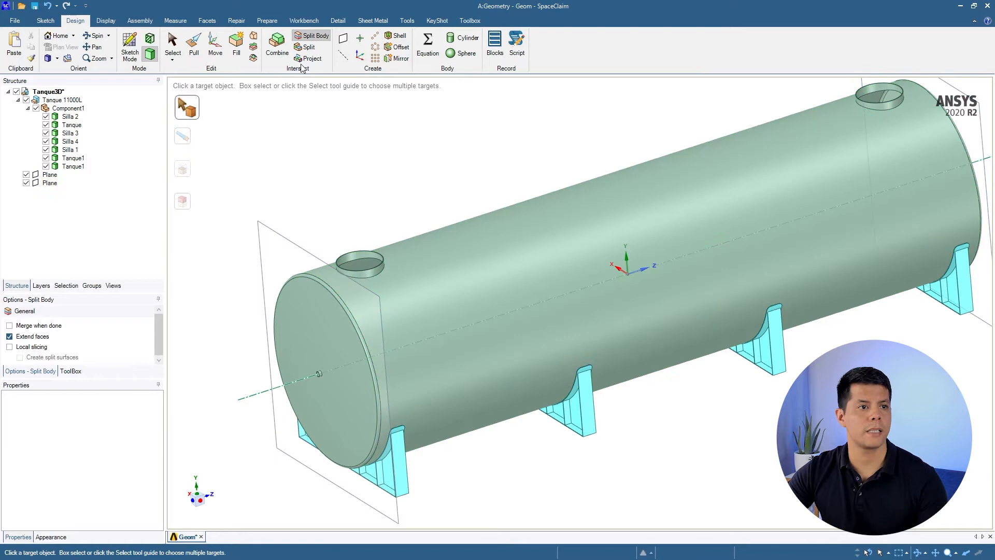
click(172, 45)
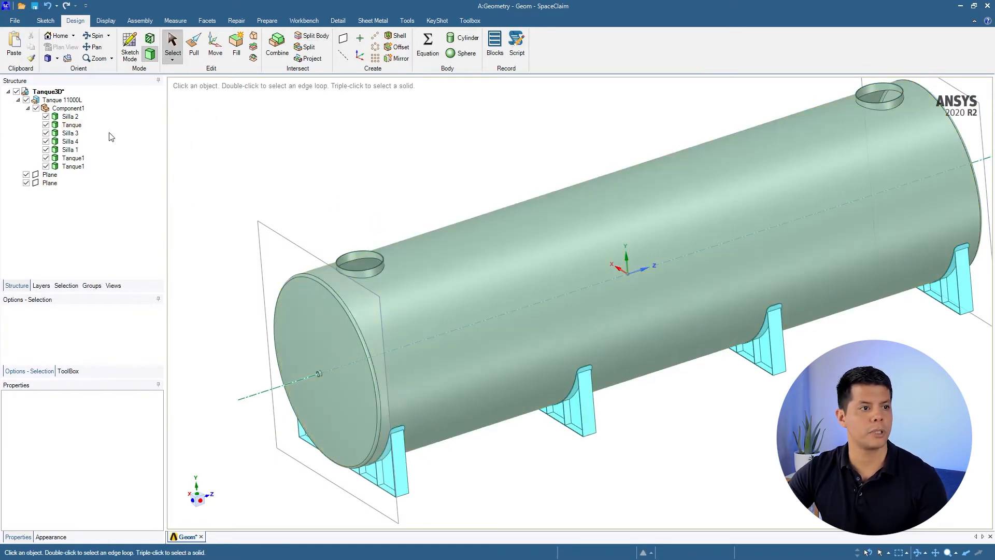
- Check the split bodies by displaying the shell and the two end caps separately, leaving only the Tanque shell shown
click(36, 108)
click(46, 125)
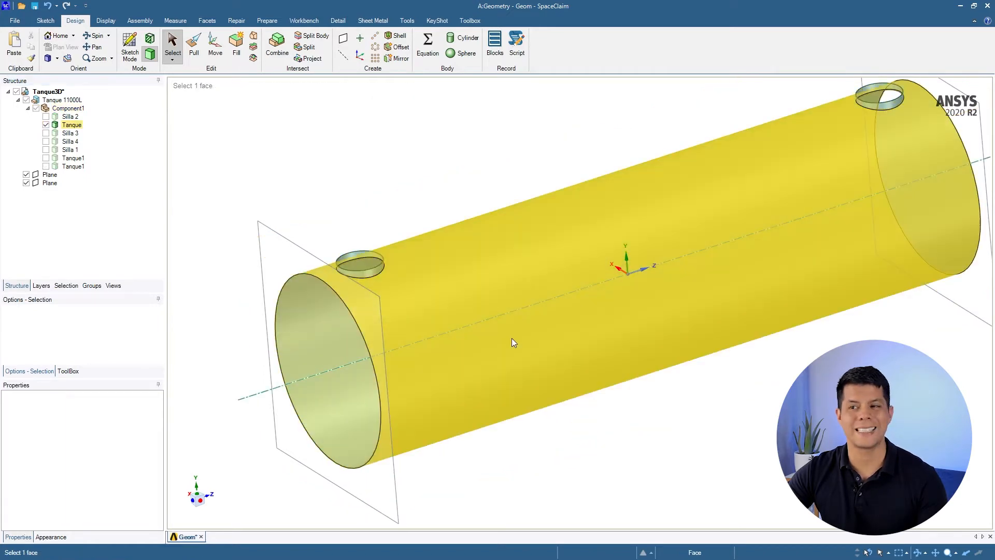
click(46, 125)
click(46, 157)
click(46, 166)
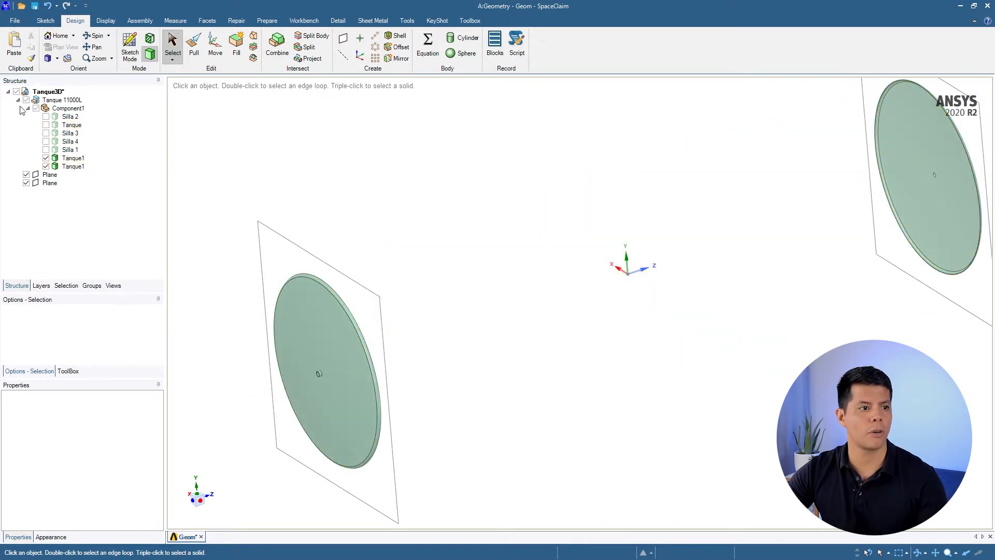
click(46, 158)
click(45, 166)
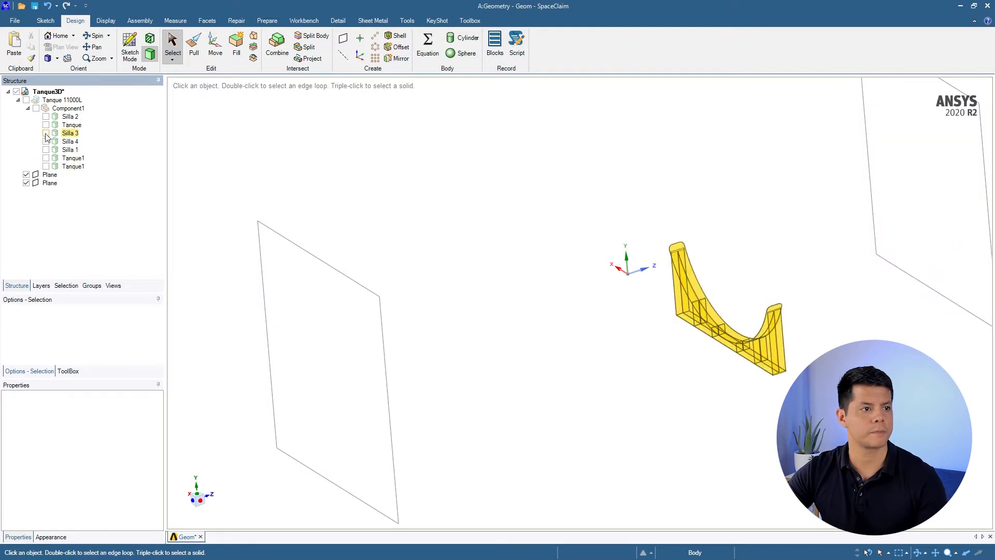
click(46, 125)
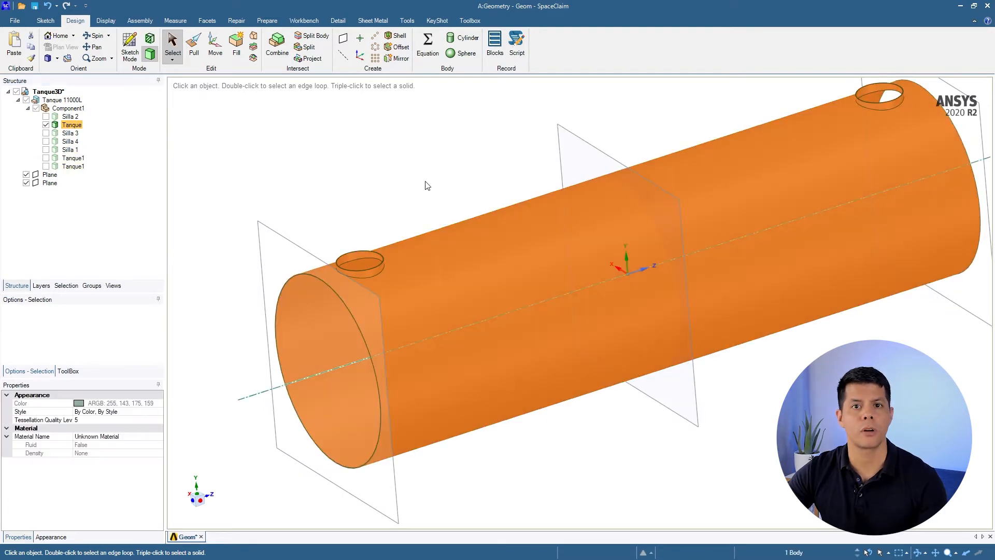
click(401, 187)
- Split the Tanque shell body using the outer cylindrical face of the near manhole neck as the cutter
scroll(422, 245, up, 8)
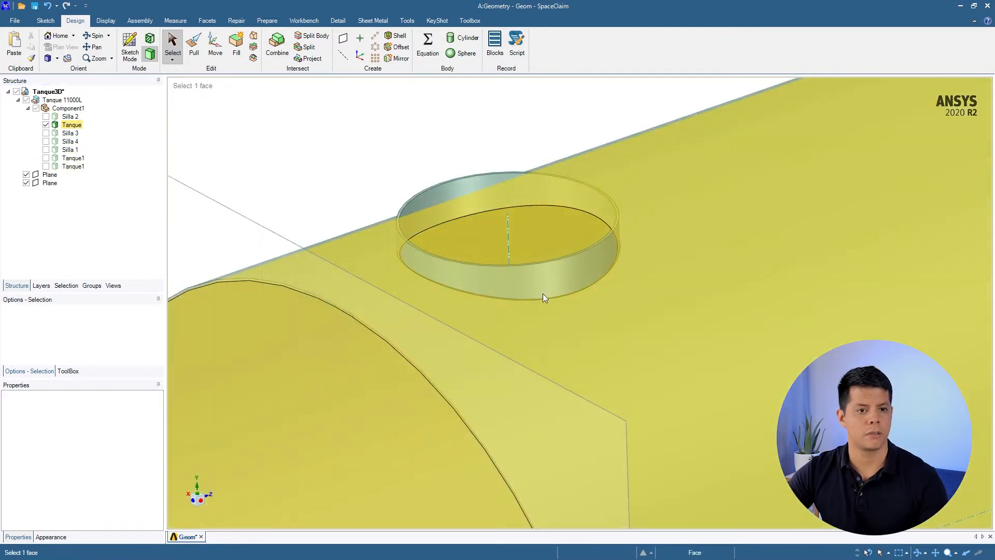
scroll(537, 280, down, 5)
scroll(466, 218, up, 6)
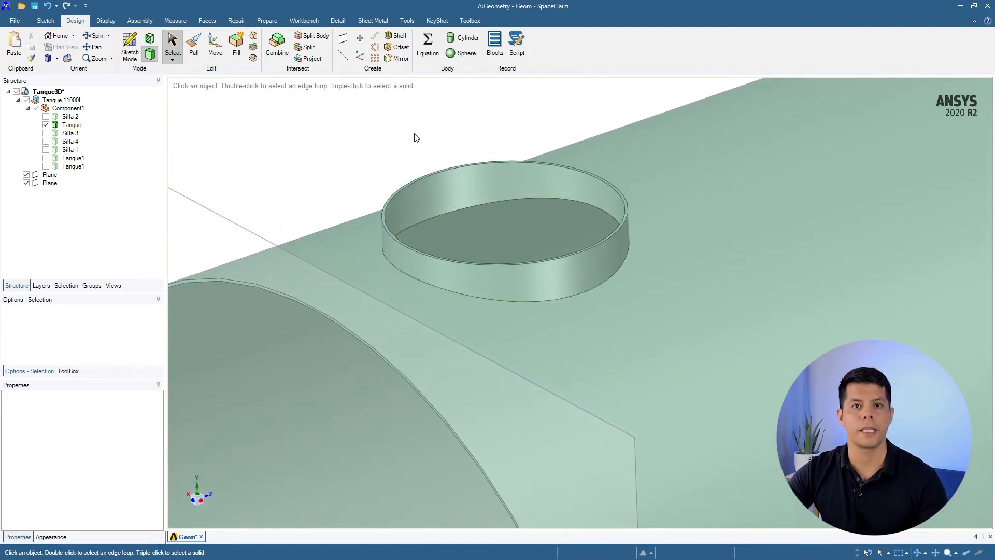
click(317, 36)
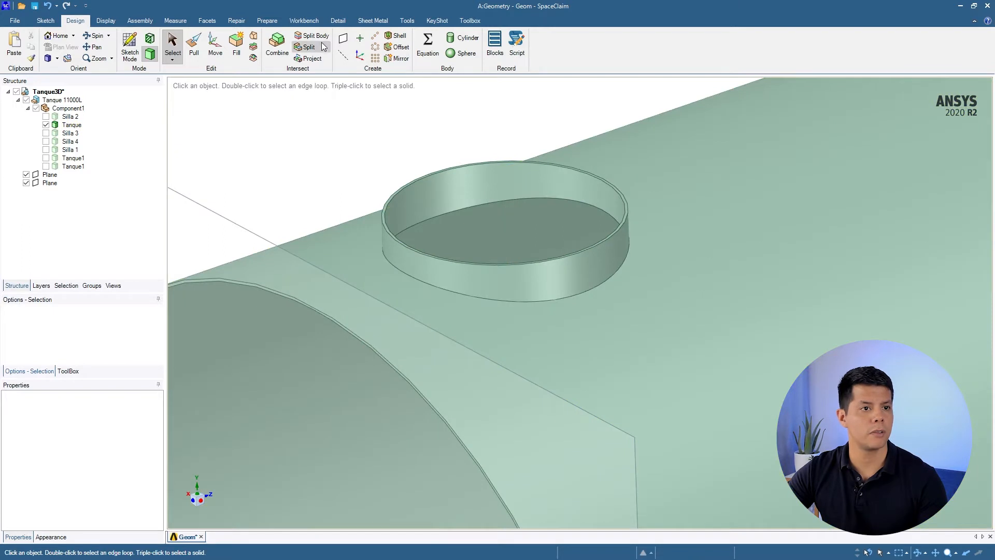
click(312, 37)
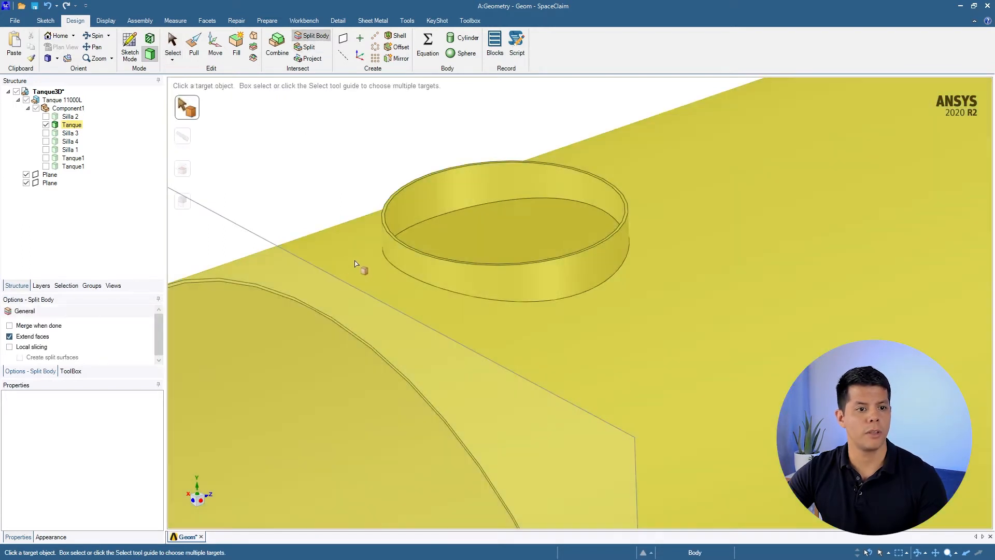
click(366, 275)
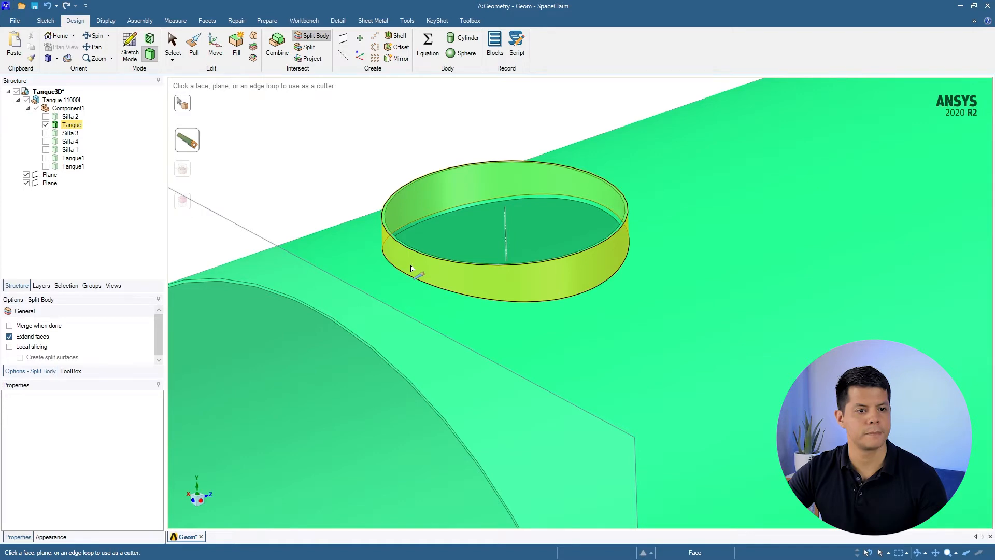
click(413, 268)
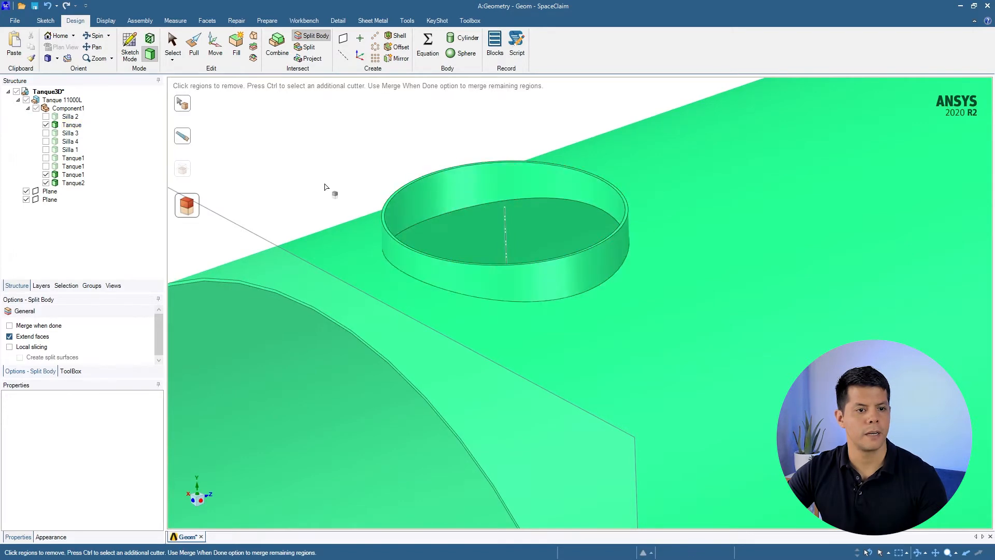
ctrl+middle_drag(385, 251, 299, 113)
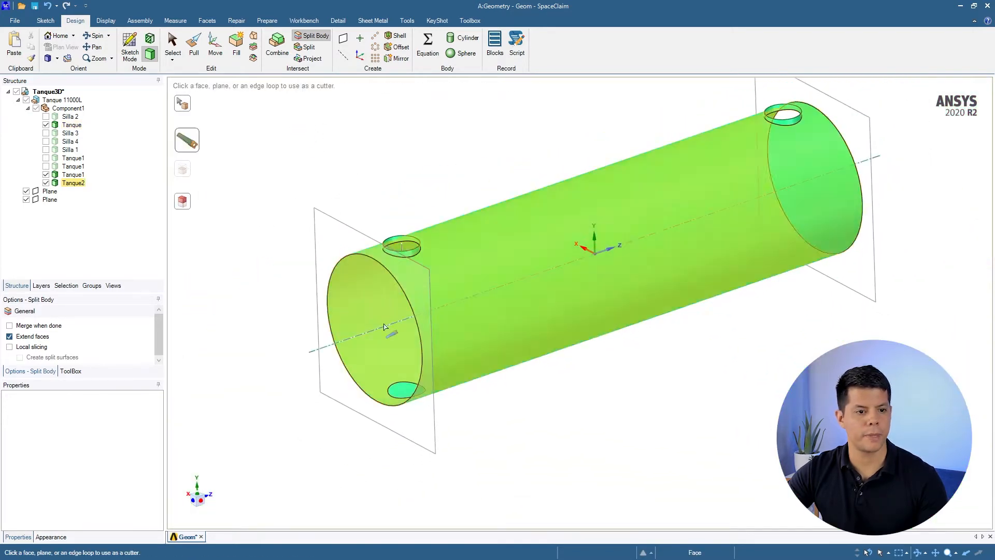
mouse_move(395, 423)
middle_down()
mouse_move(411, 456)
mouse_move(375, 420)
mouse_move(393, 443)
mouse_move(392, 434)
middle_up()
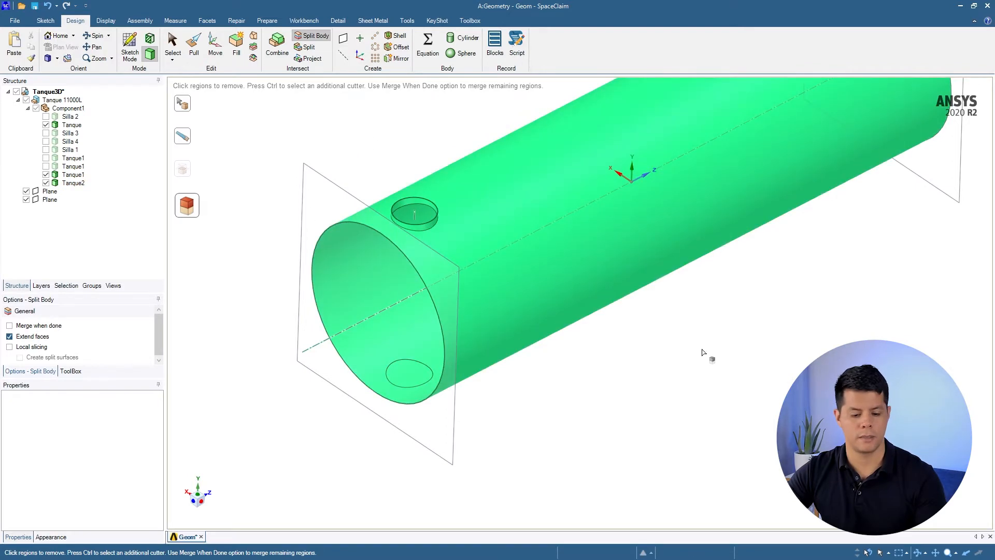
key(Escape)
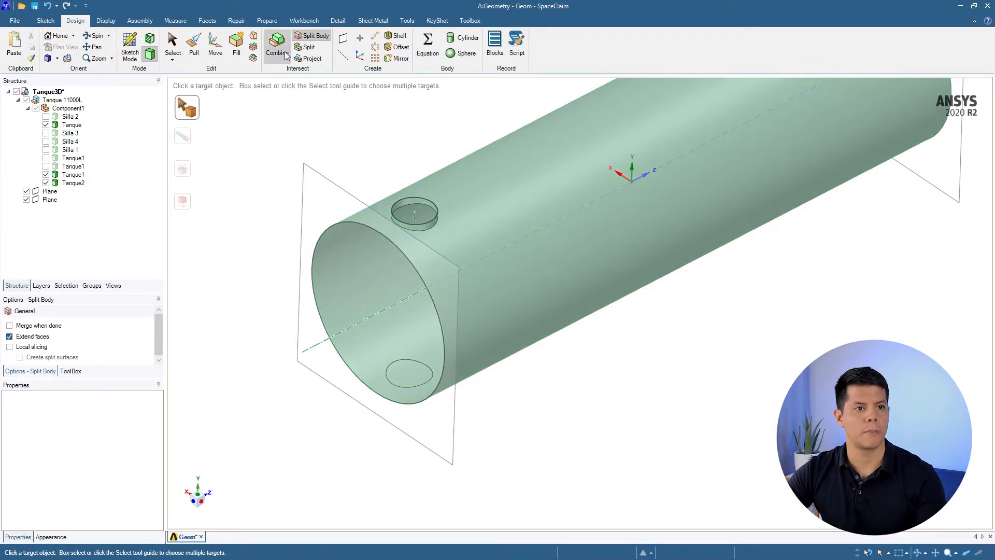
- Combine the round piece cut from the shell's underside opposite the near manhole with the cylindrical shell
click(413, 378)
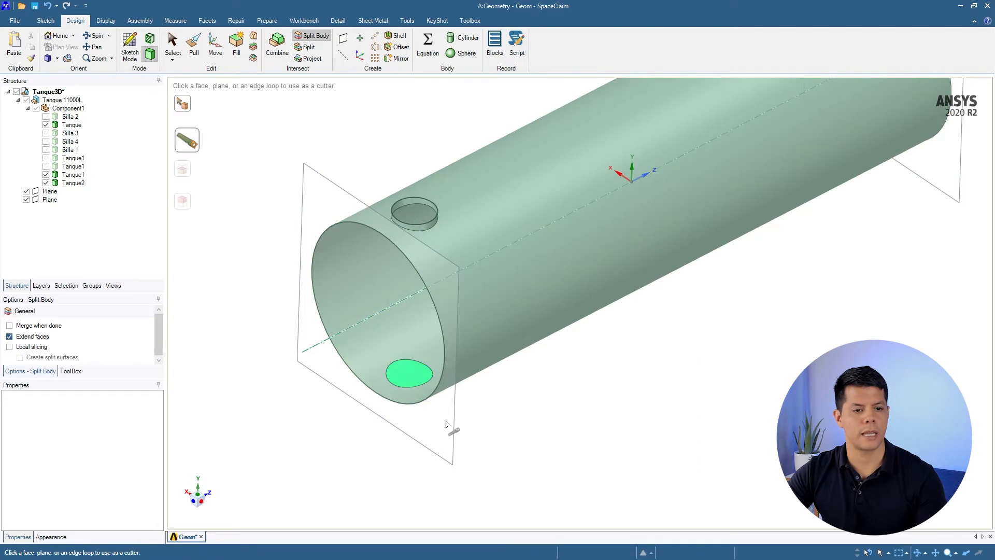
click(293, 380)
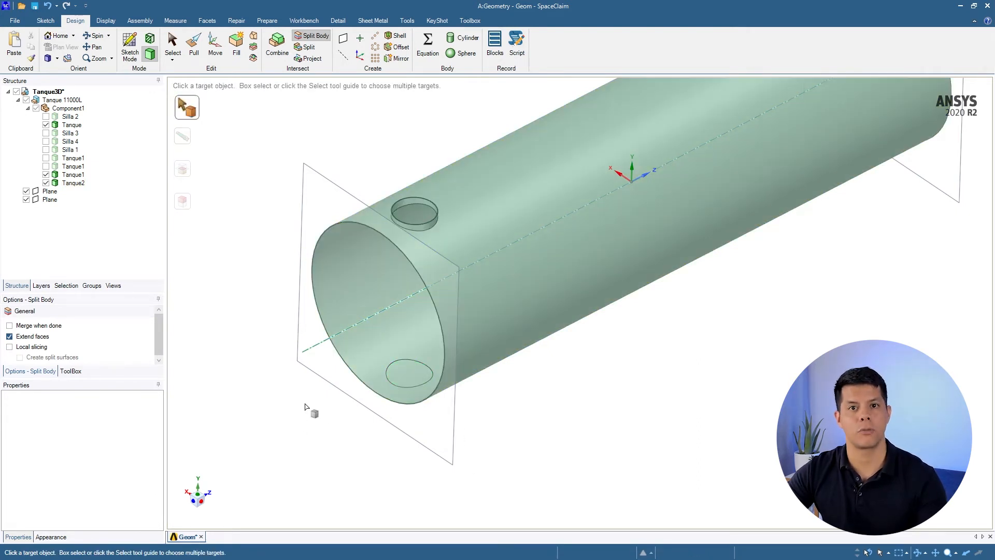
click(277, 44)
click(391, 361)
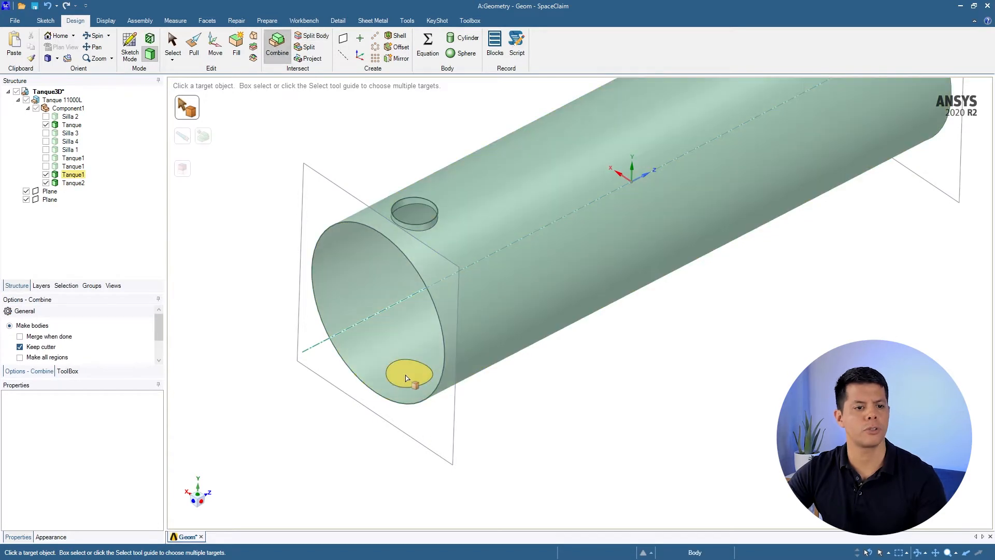
click(406, 378)
click(381, 339)
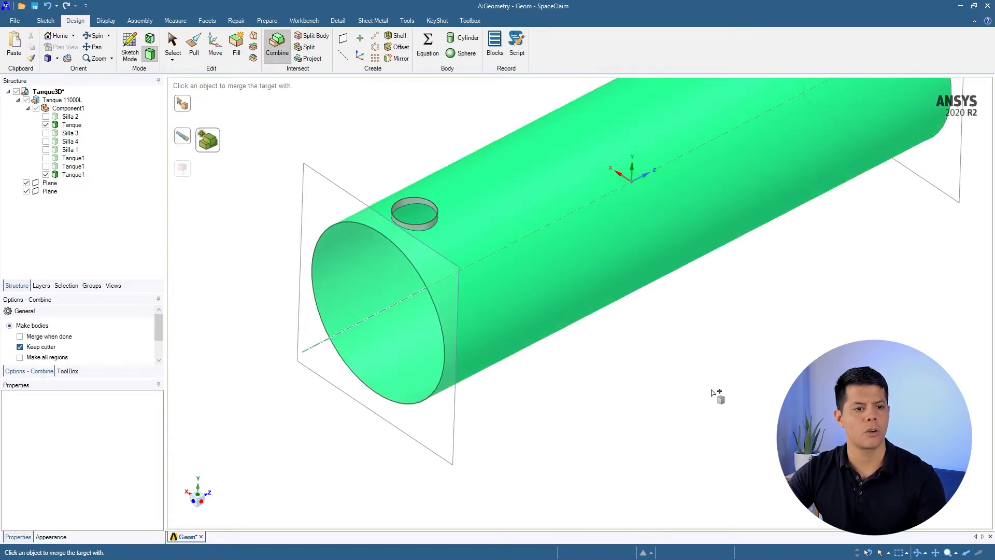
click(797, 304)
- Split the cylindrical shell using the outer face of the manhole neck at the far end as the cutter
mouse_move(806, 310)
shift+middle_down()
mouse_move(687, 408)
mouse_move(805, 299)
shift+middle_up()
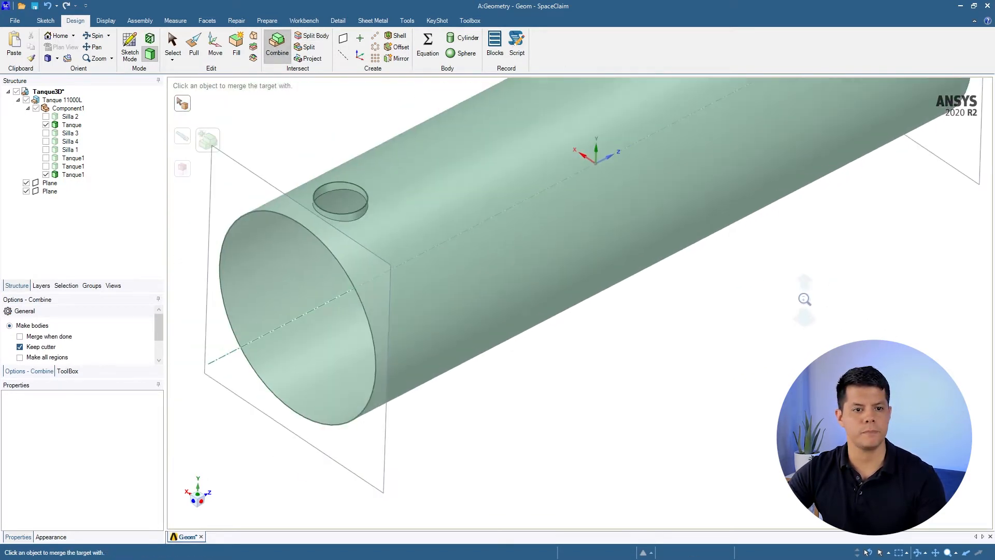
ctrl+middle_drag(813, 226, 669, 470)
shift+middle_drag(804, 169, 764, 258)
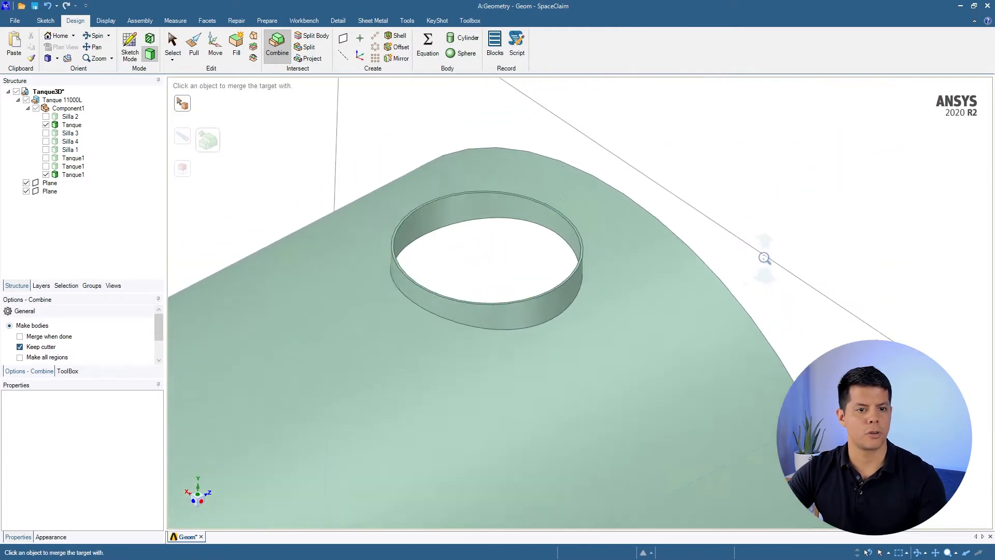
click(311, 35)
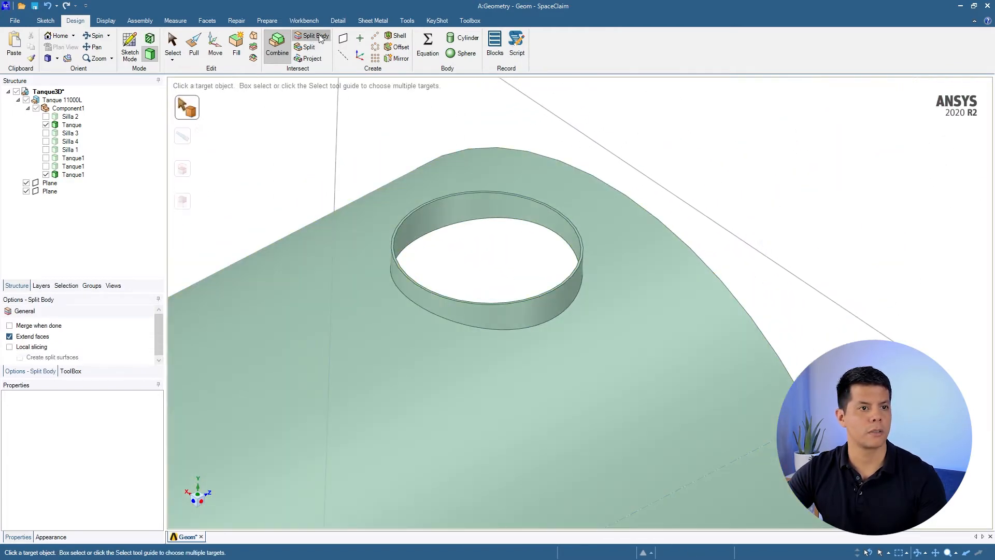
click(604, 319)
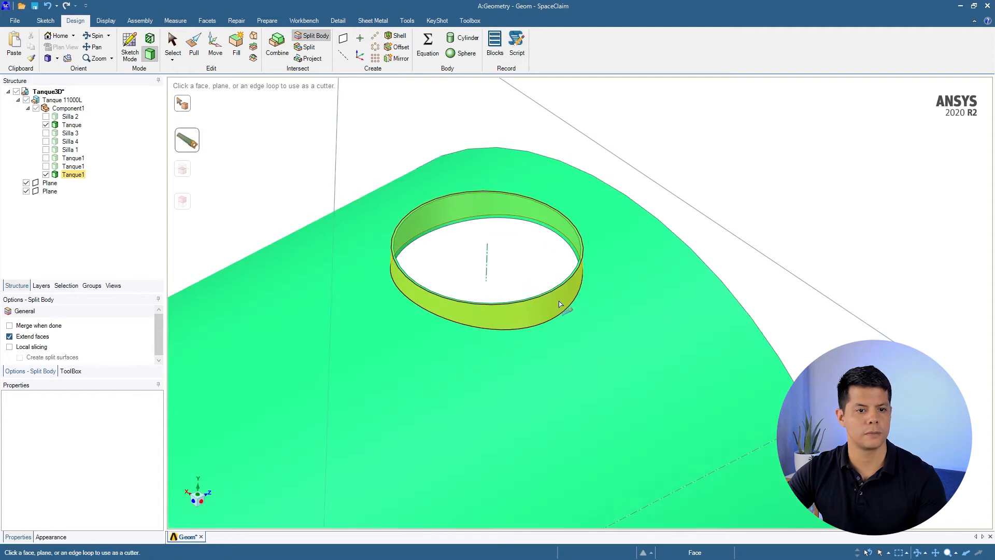
click(569, 305)
click(734, 266)
- Combine the round piece cut from the shell wall opposite the far manhole with the cylindrical shell
ctrl+middle_drag(668, 359, 642, 238)
middle_drag(626, 388, 756, 436)
scroll(762, 438, up, 8)
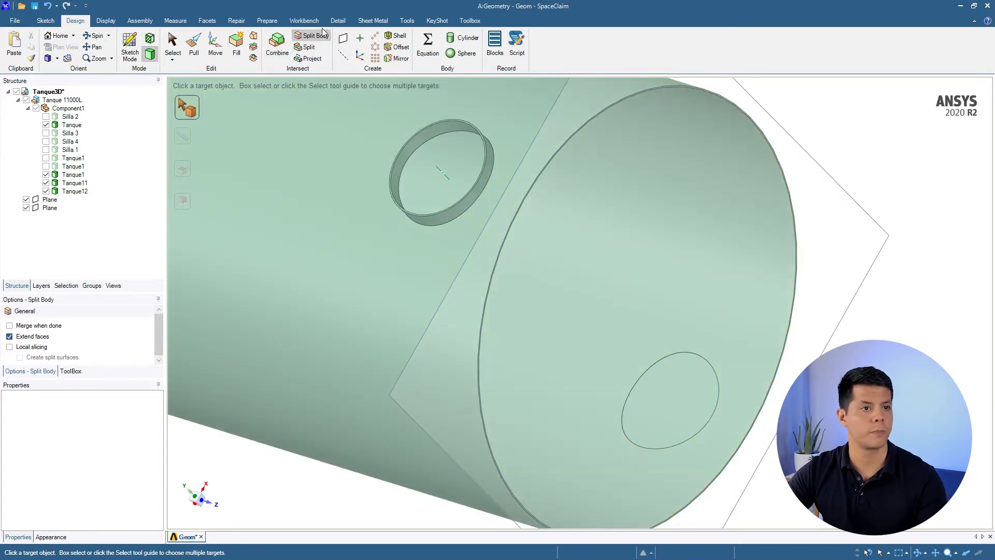
click(277, 44)
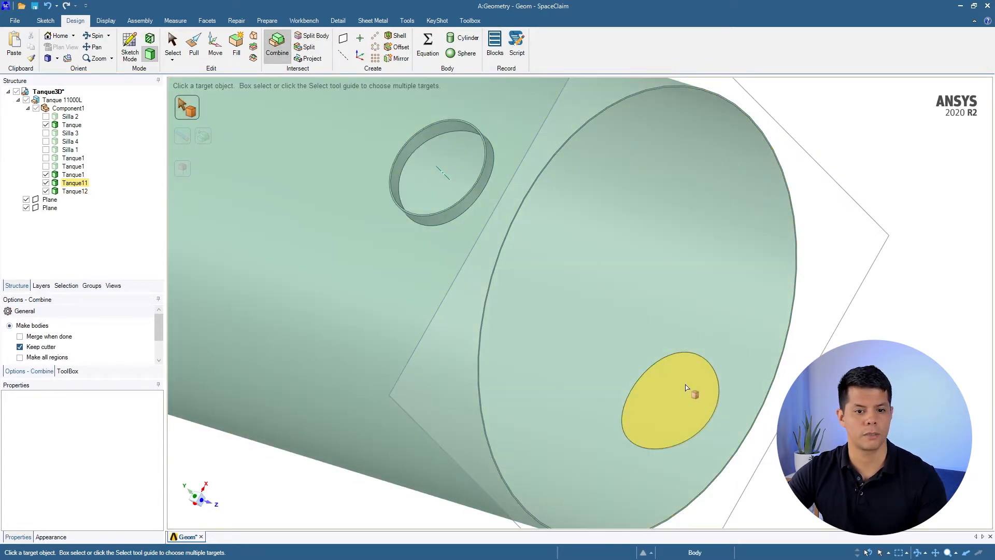
click(687, 387)
click(746, 321)
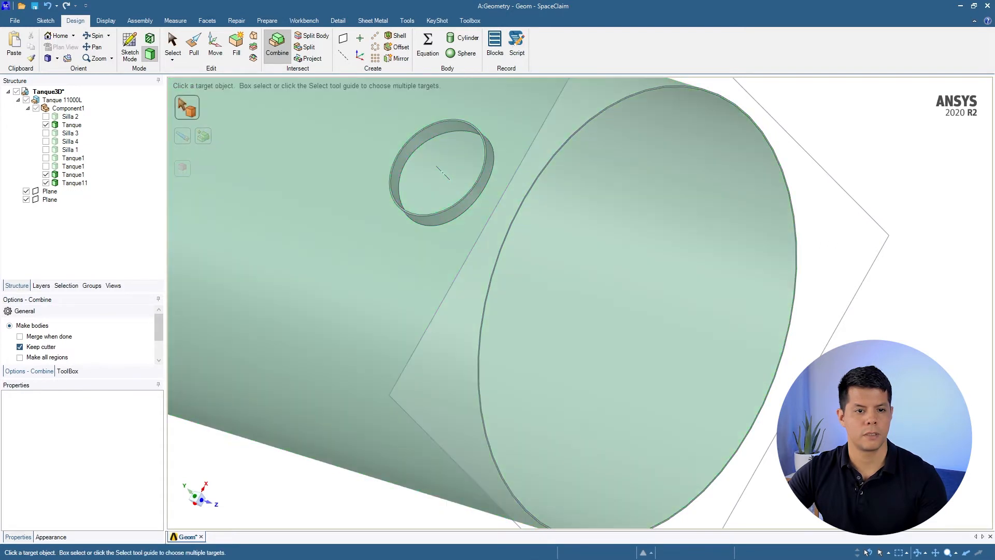
- Check the separated manhole necks by toggling body visibility, leaving only the cylindrical shell Tanque11 displayed
scroll(674, 441, down, 5)
middle_drag(732, 386, 715, 410)
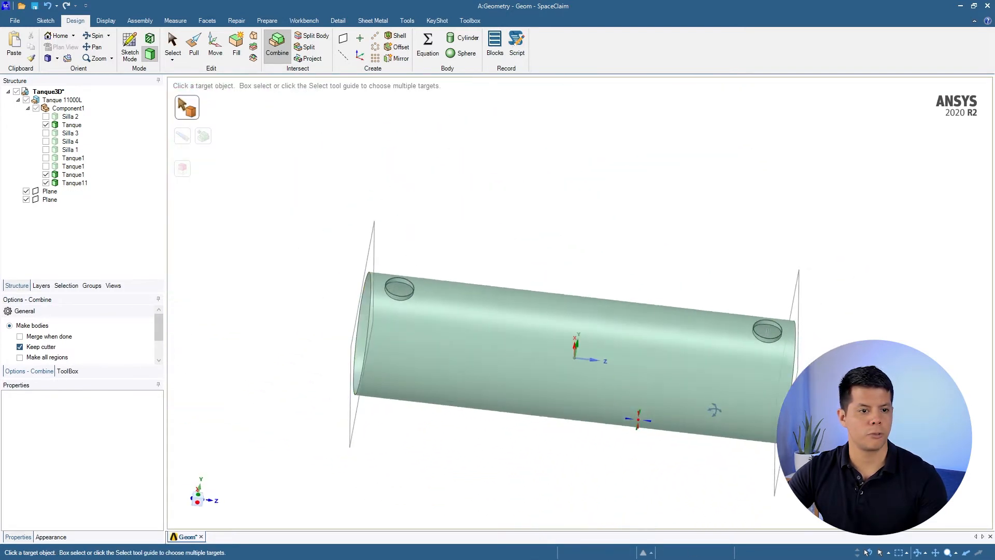
click(46, 174)
click(46, 183)
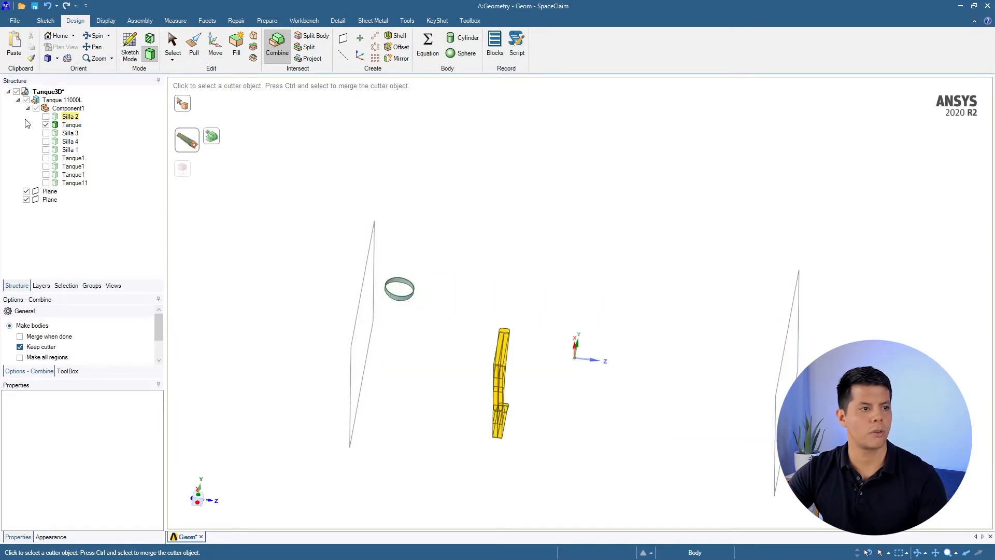
click(46, 125)
click(46, 175)
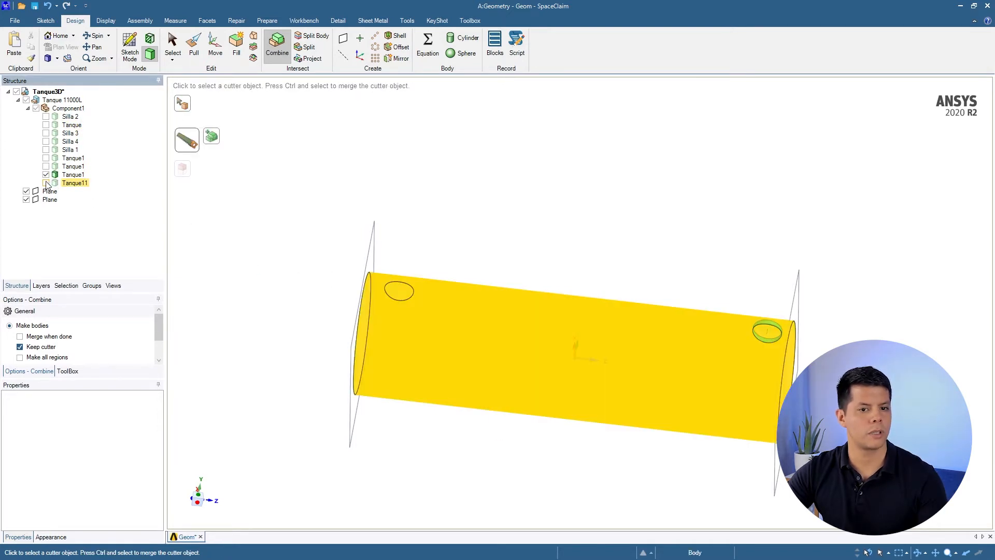
click(46, 183)
click(46, 175)
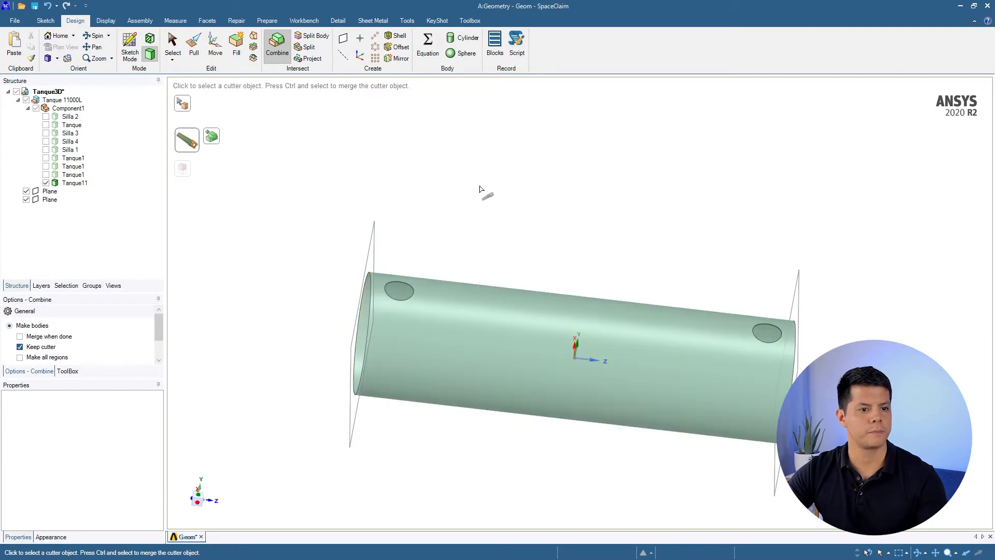
- Create a midsurface of the cylindrical shell Tanque11 from its pair of offset inner and outer faces
middle_drag(611, 259, 581, 355)
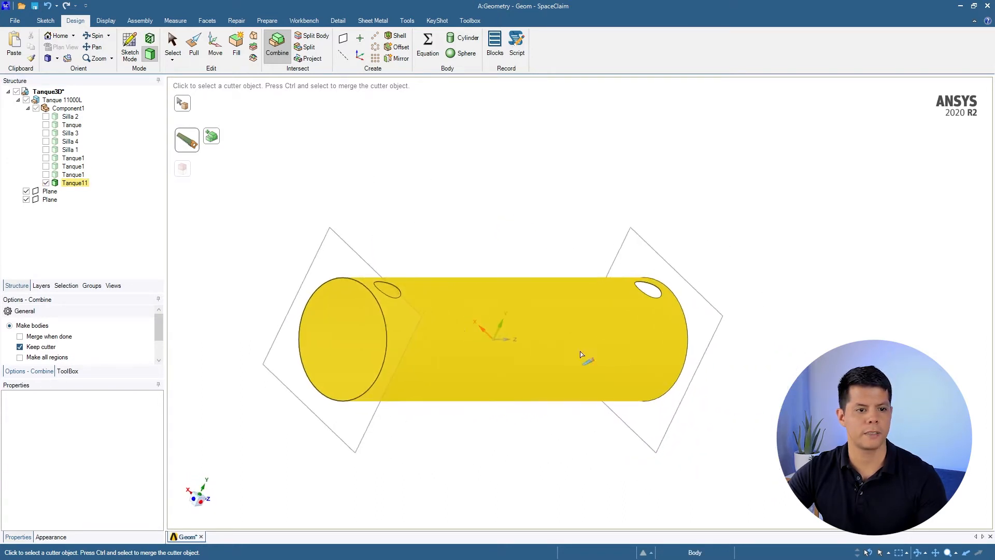
ctrl+middle_drag(473, 322, 611, 312)
ctrl+middle_drag(545, 308, 545, 217)
click(537, 134)
middle_drag(537, 134, 593, 162)
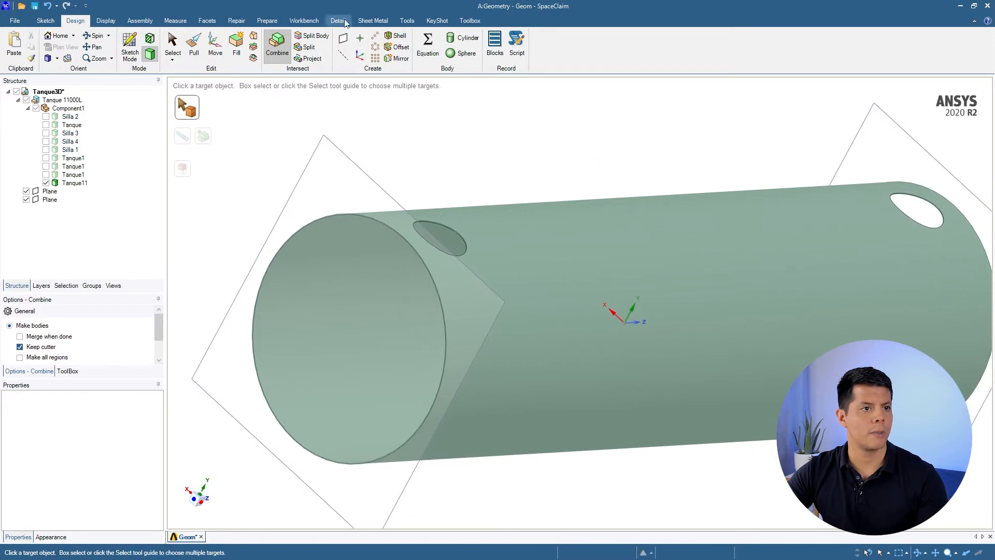
click(270, 22)
click(88, 43)
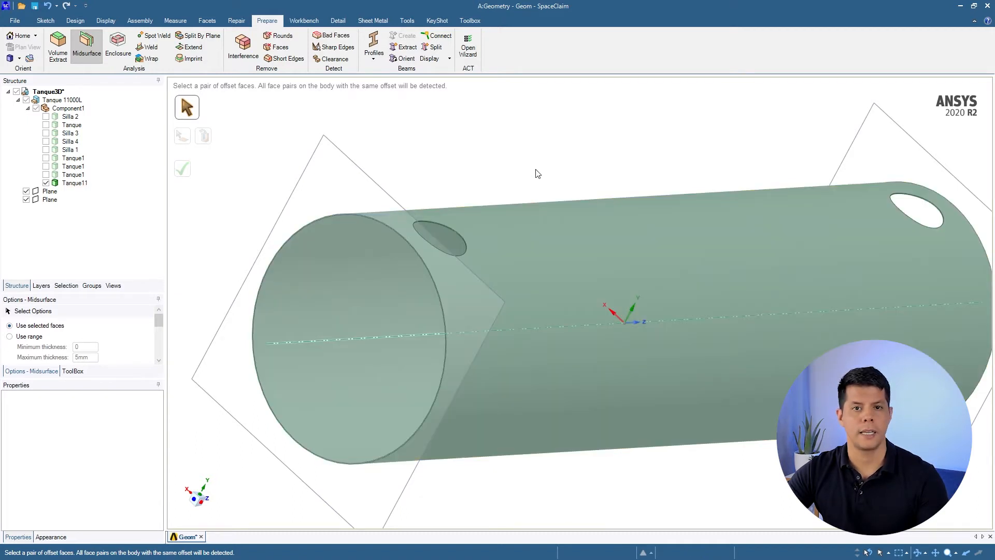
click(342, 258)
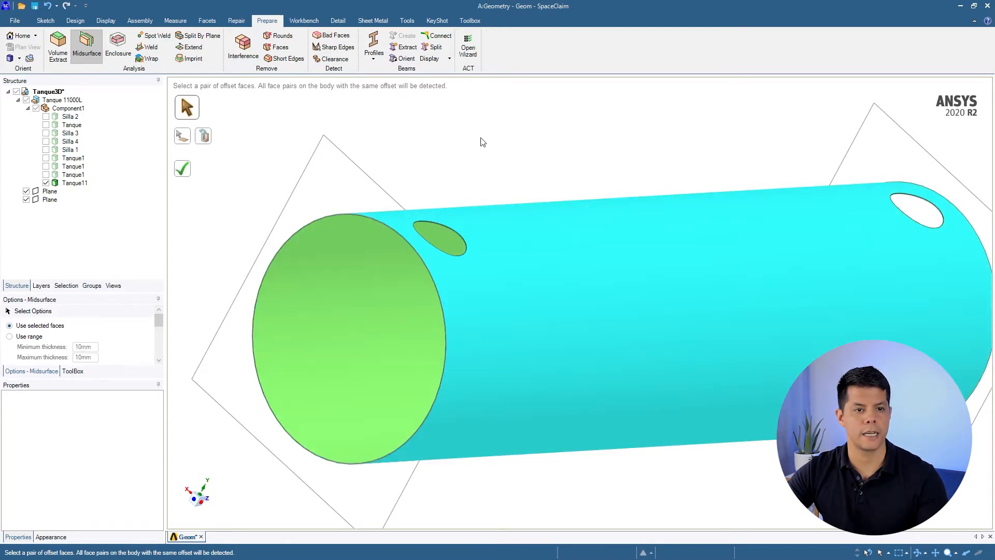
mouse_move(436, 164)
middle_down()
mouse_move(506, 146)
mouse_move(452, 154)
middle_up()
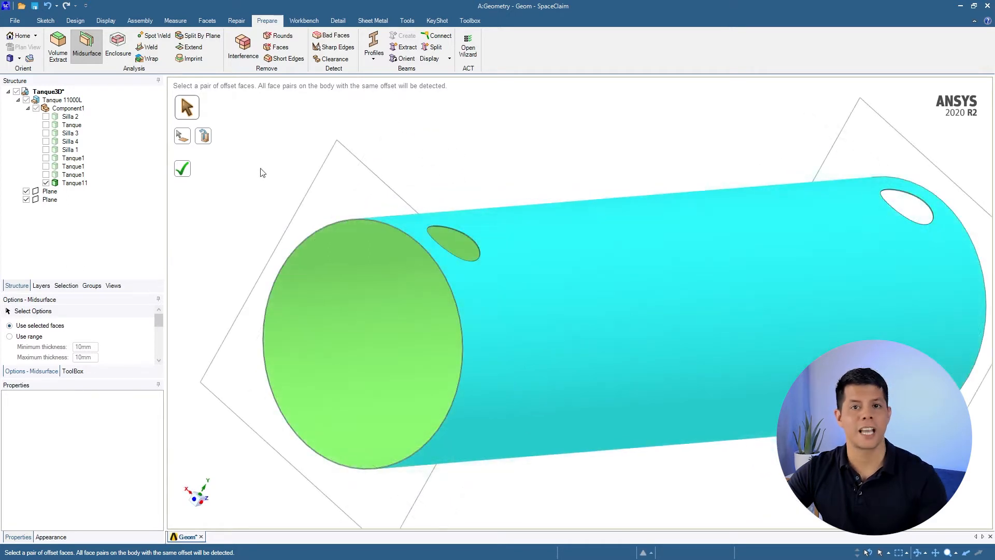
click(183, 172)
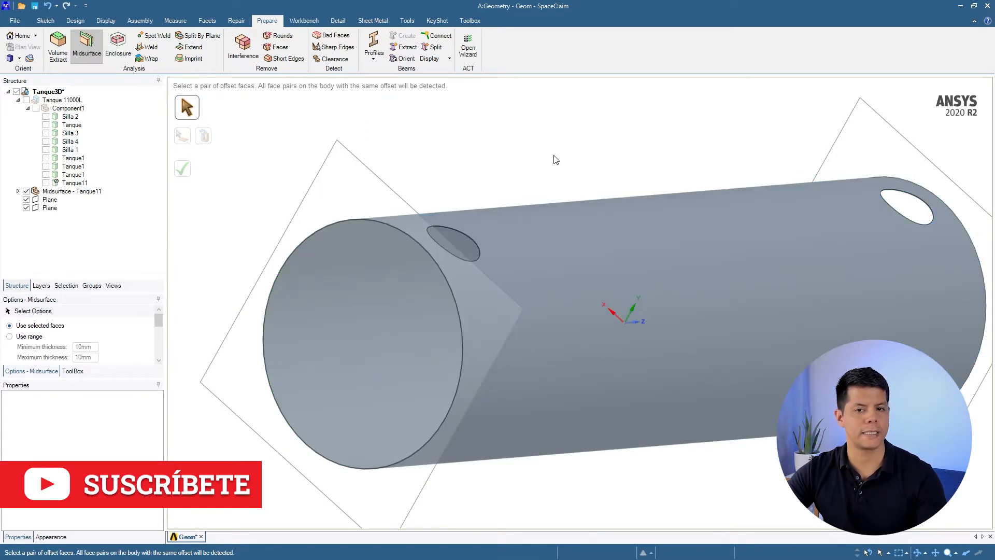
- Examine end-on how the midsurface sits within the shell wall, temporarily showing the solid Tanque11 for comparison
click(601, 145)
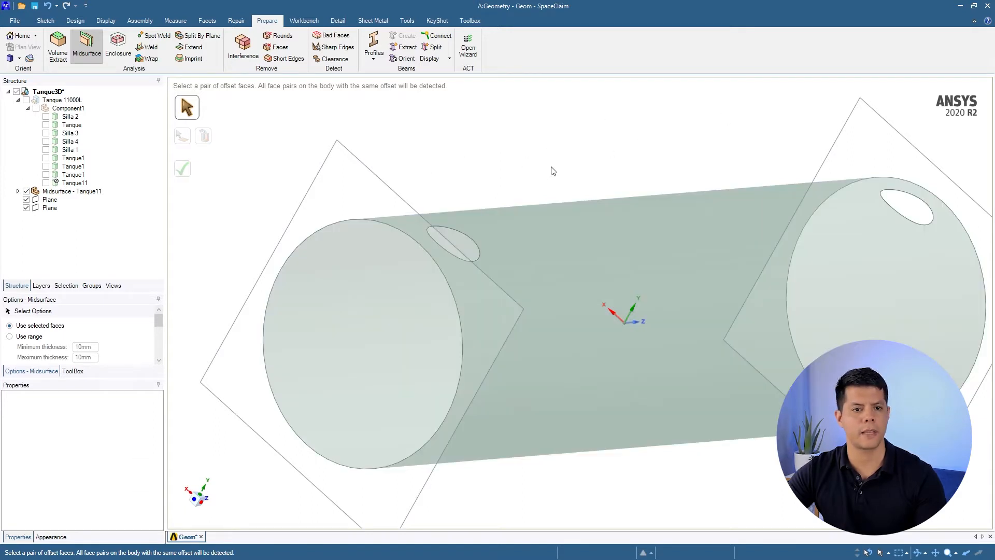
middle_drag(393, 160, 443, 152)
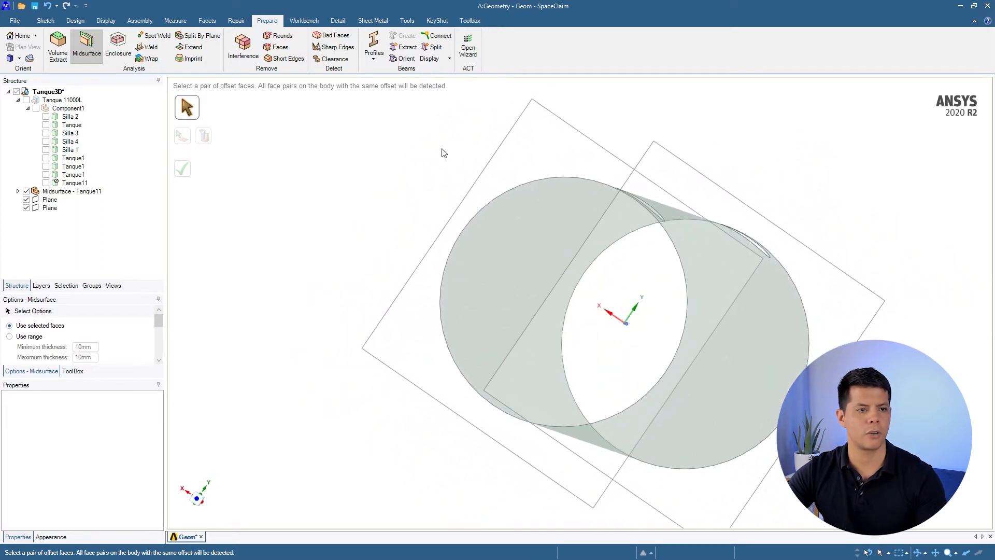
click(197, 498)
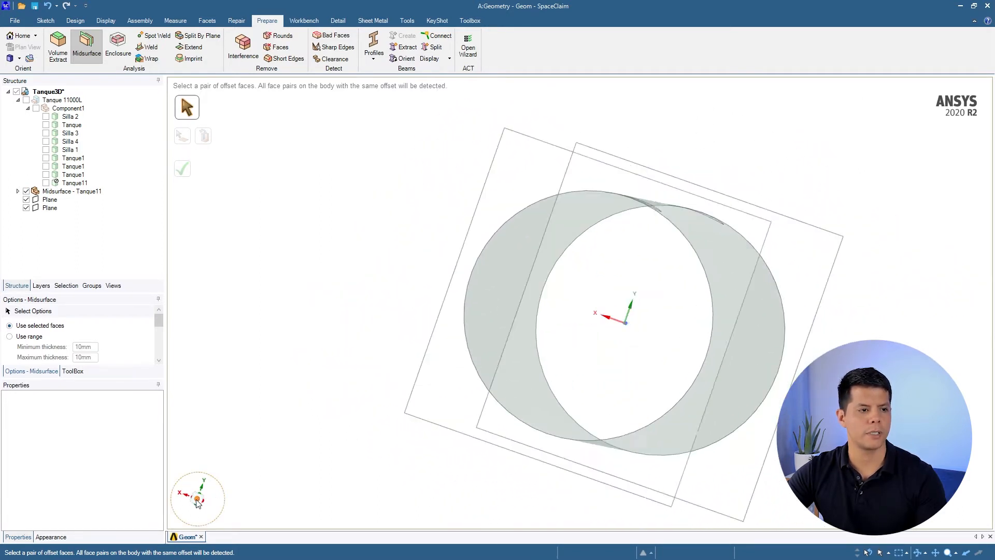
click(46, 182)
scroll(674, 161, up, 1)
scroll(637, 200, up, 6)
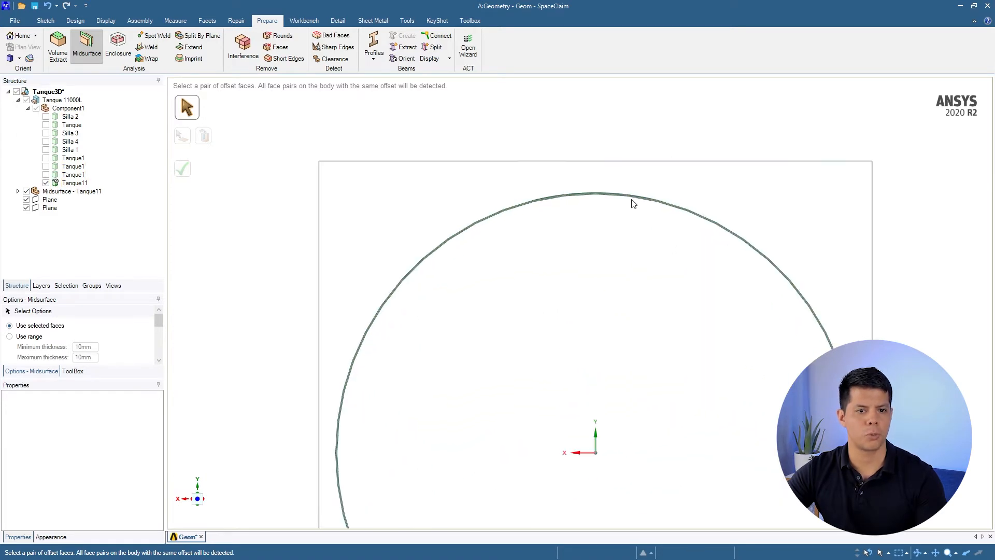
scroll(653, 197, up, 2)
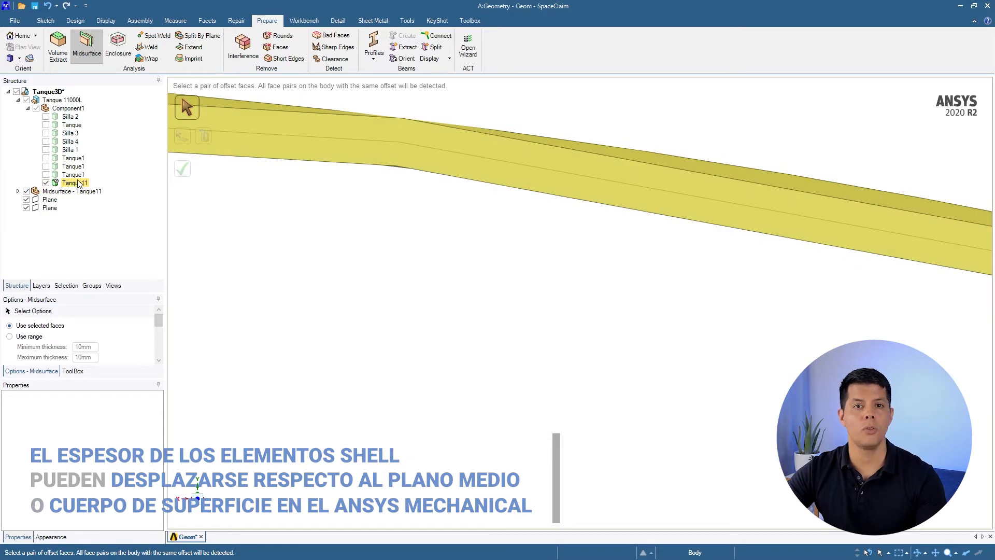
scroll(548, 287, down, 2)
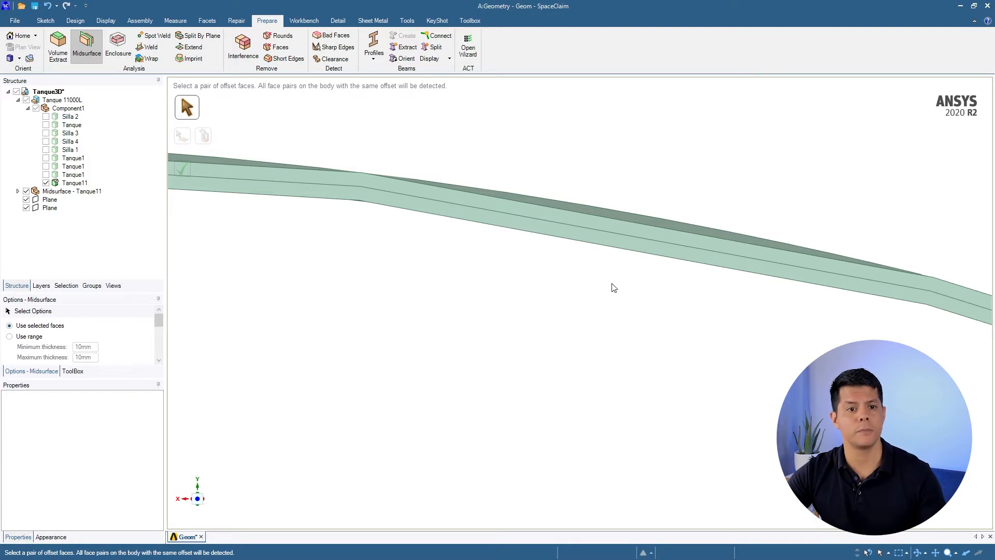
mouse_move(612, 284)
middle_down()
mouse_move(533, 293)
mouse_move(478, 285)
mouse_move(445, 216)
middle_up()
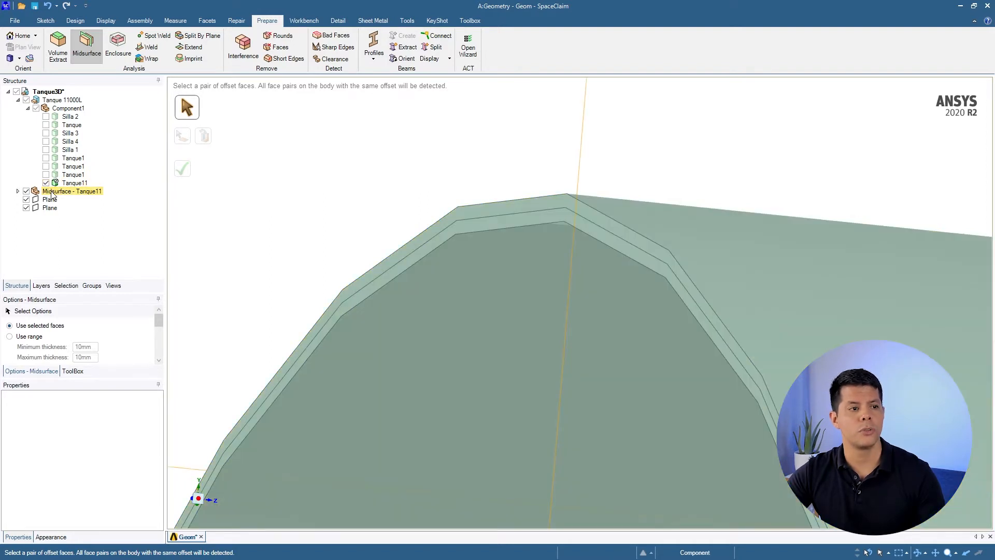
click(46, 182)
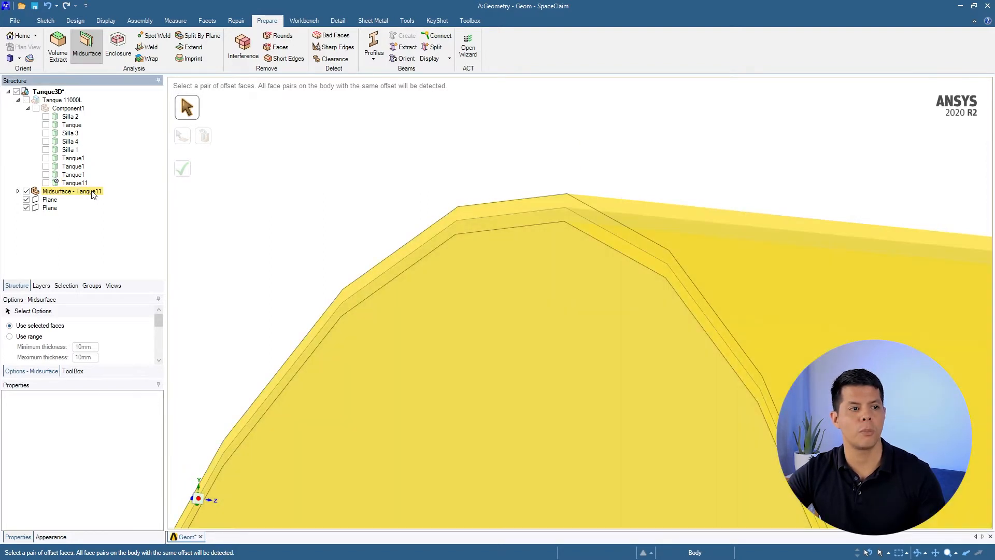
ctrl+middle_drag(663, 272, 585, 227)
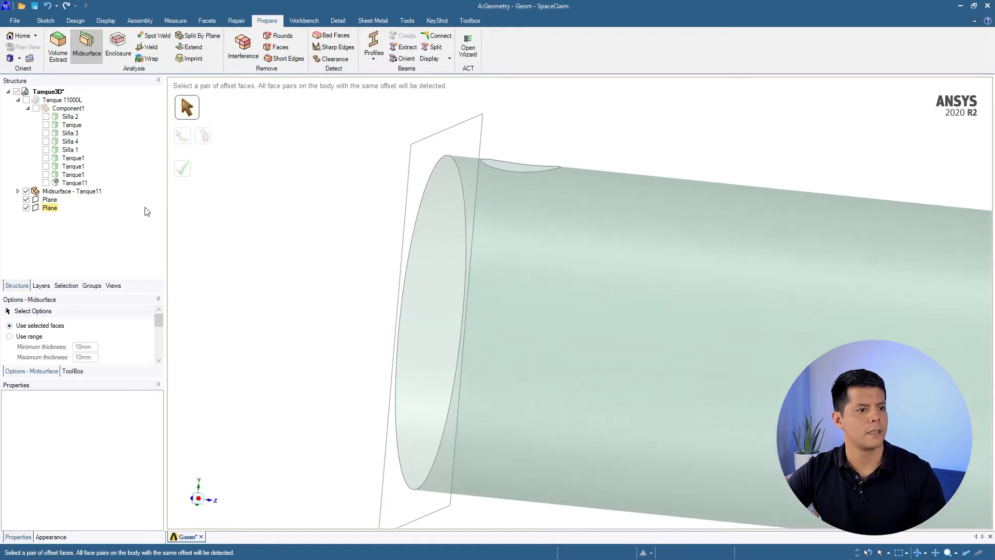
- Inspect the offset type and thickness properties of the shell's midsurface body
click(17, 192)
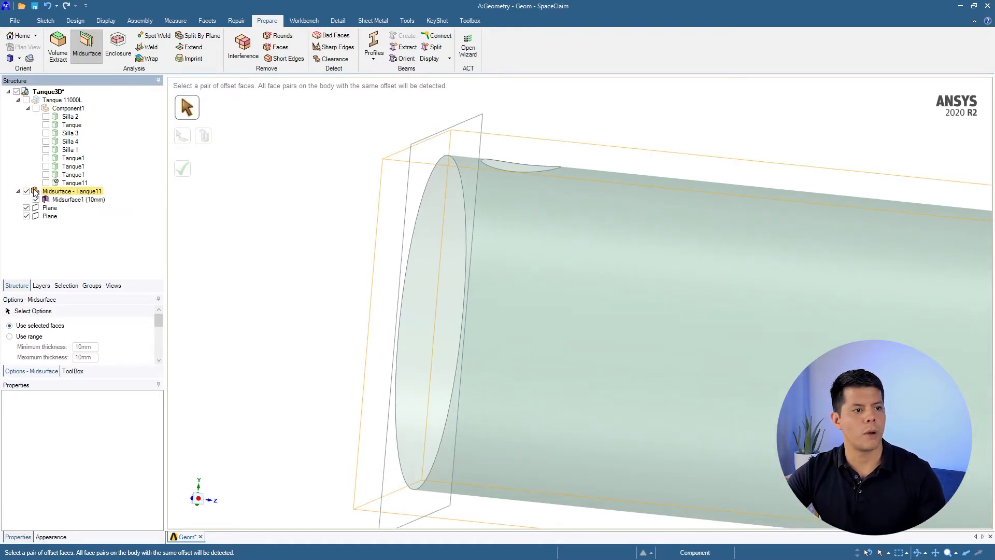
click(78, 200)
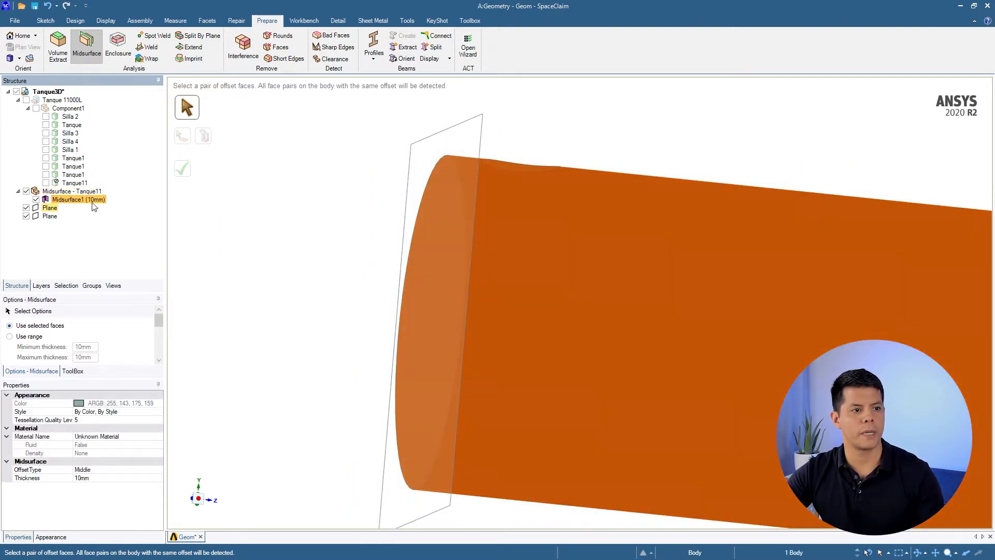
click(233, 227)
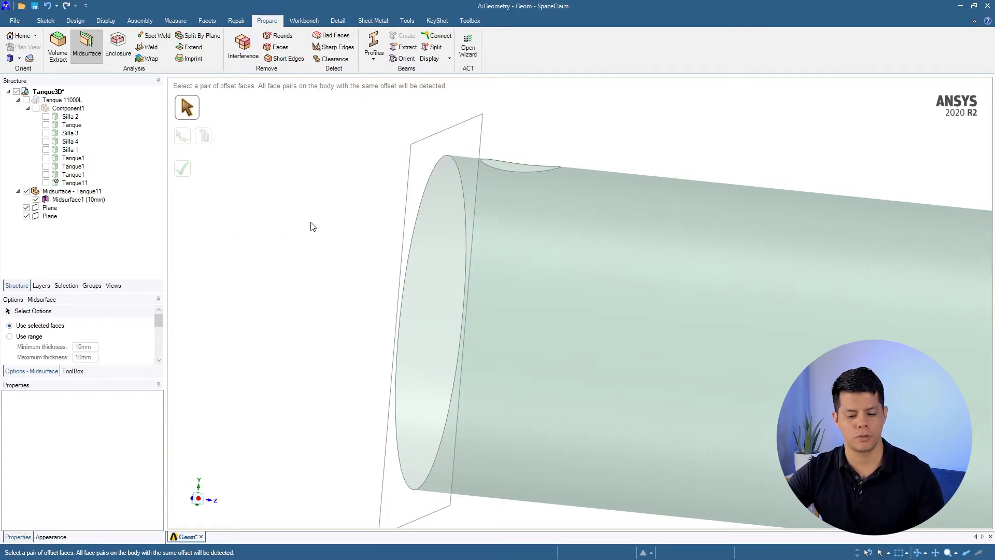
- Show the two manhole neck bodies, Tanque and the last Tanque1, alongside the shell midsurface
middle_drag(294, 229, 450, 175)
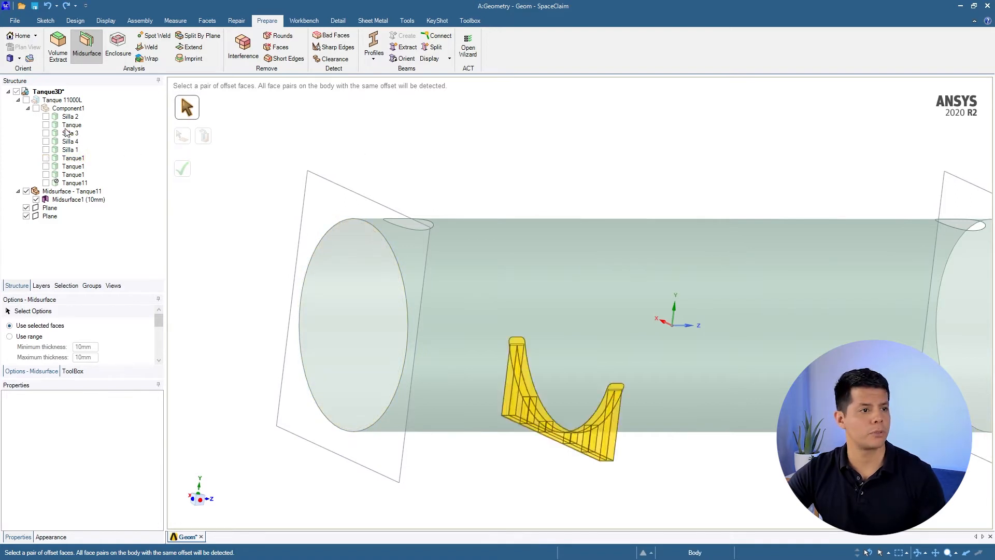
click(46, 125)
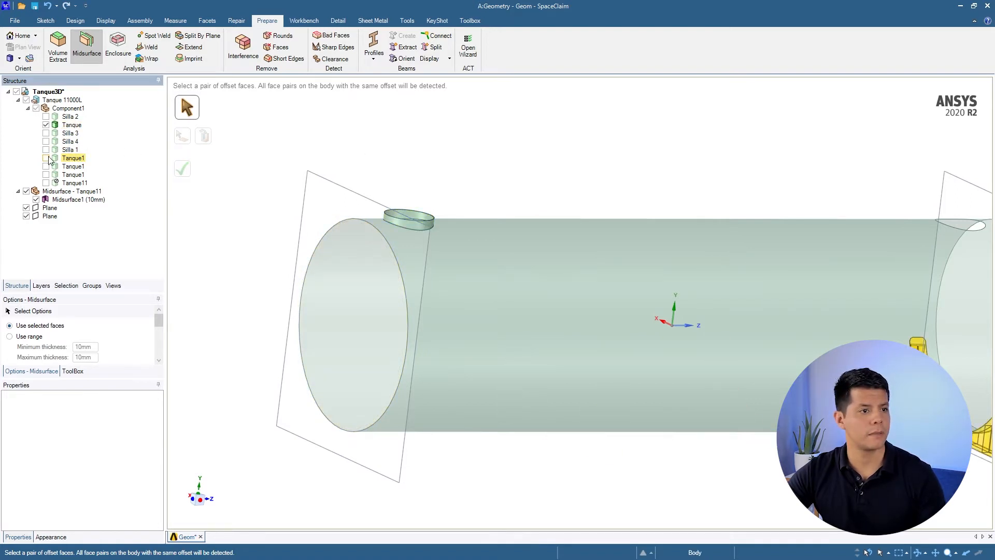
click(46, 174)
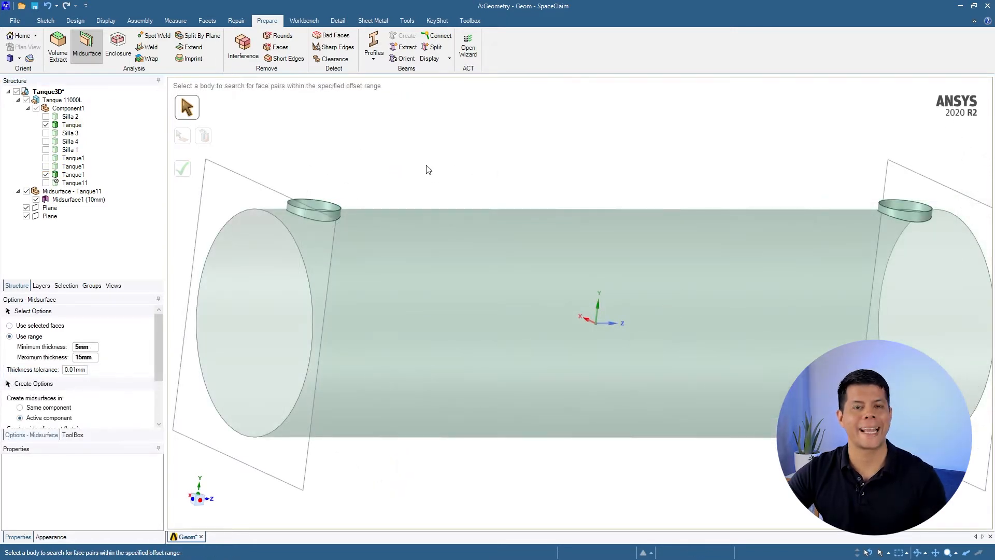
- Create midsurfaces of both manhole necks together, detecting face pairs within a thickness range of 5 to 15 mm
click(86, 51)
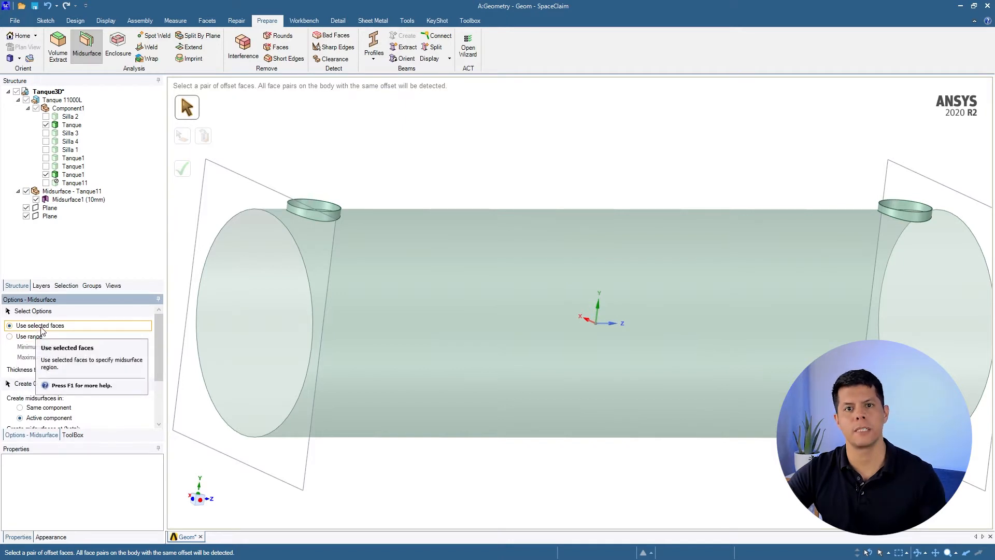
click(10, 337)
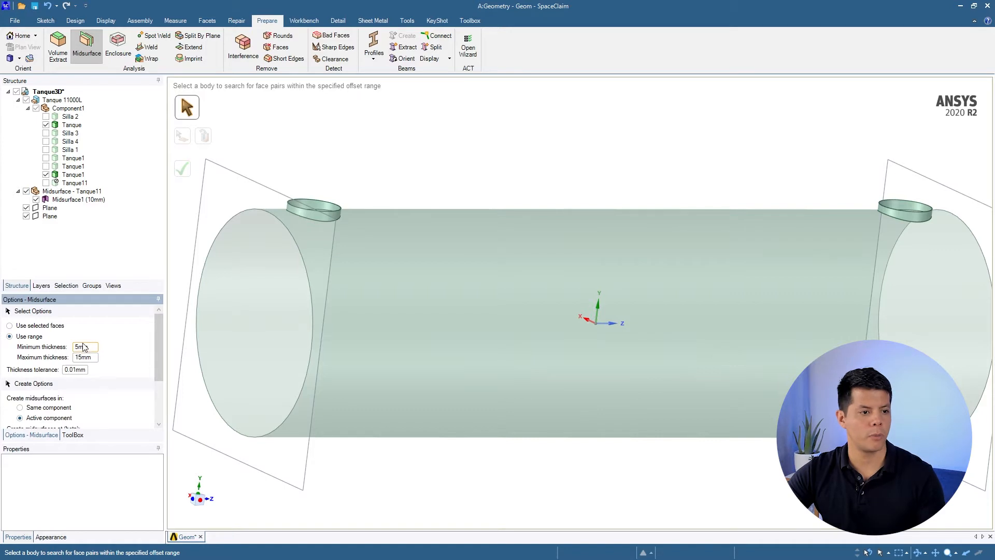
scroll(478, 324, down, 3)
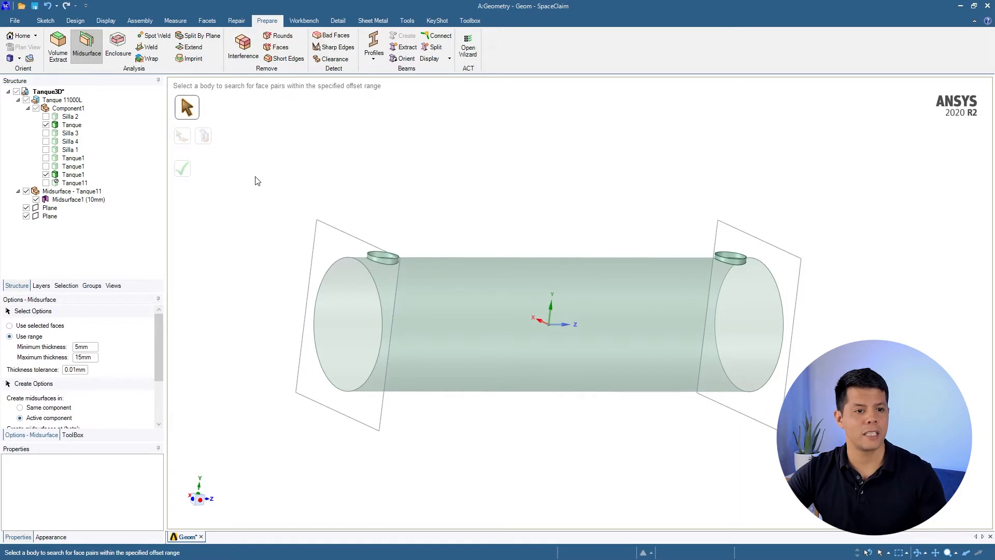
drag(256, 174, 893, 473)
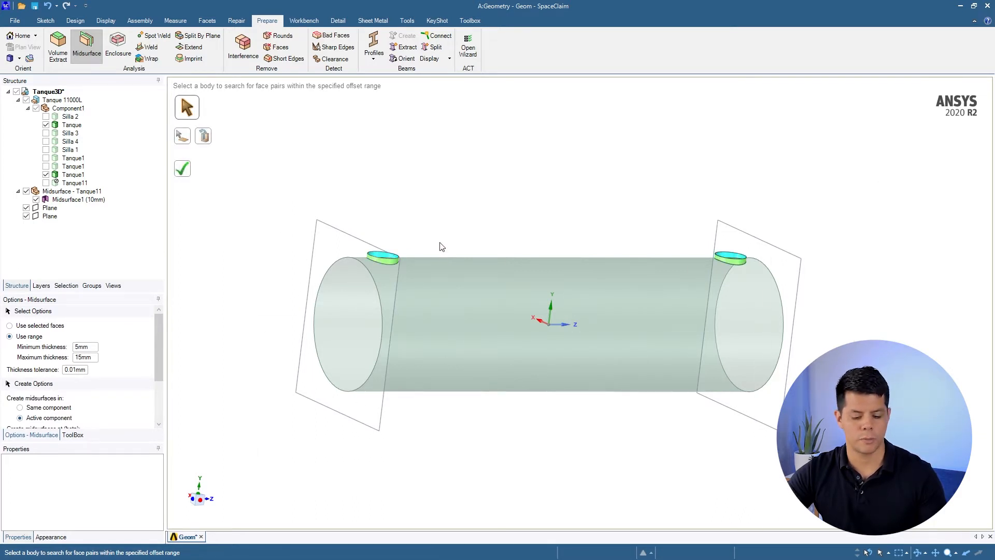
scroll(441, 247, up, 5)
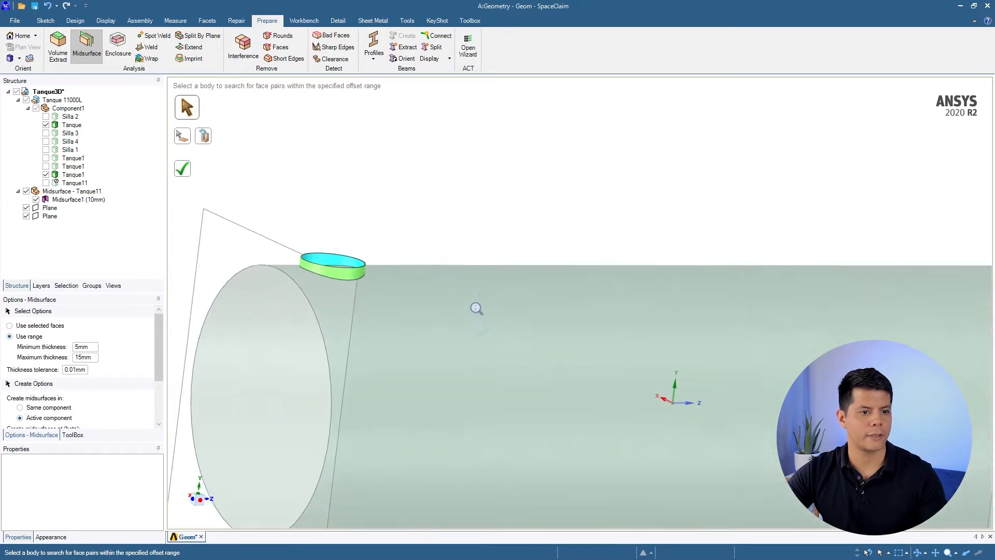
scroll(477, 308, down, 3)
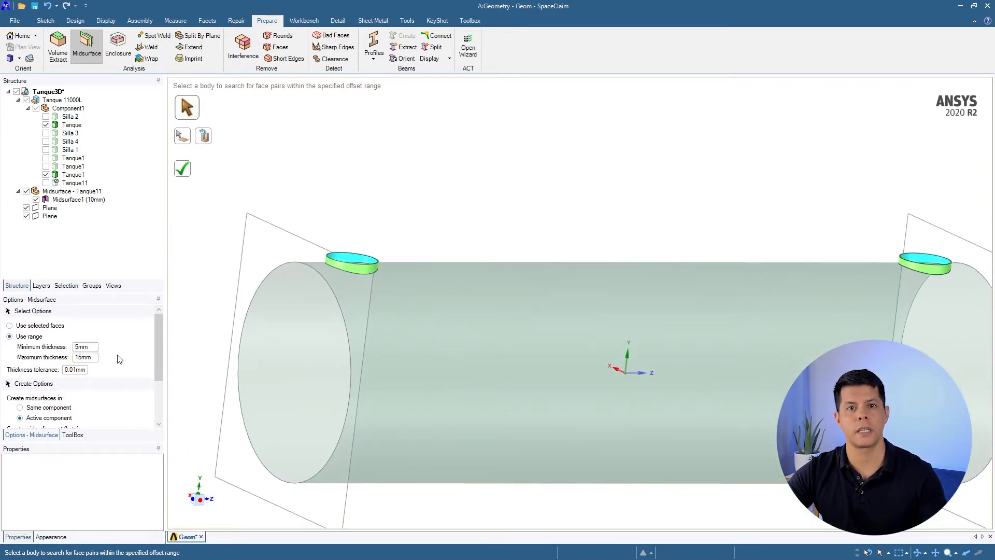
click(182, 169)
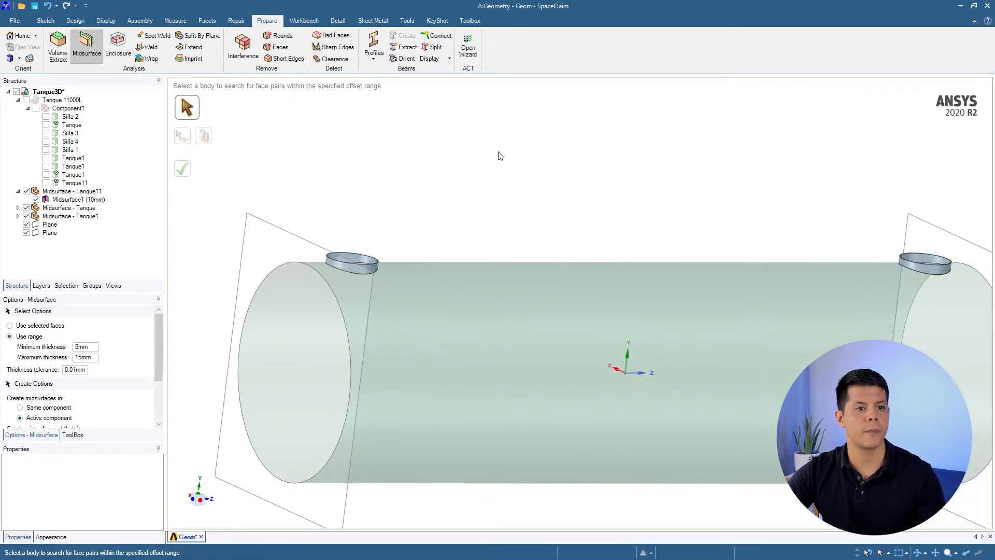
- Examine up close the junction between the near manhole neck's midsurface and the opening in the shell midsurface
scroll(540, 216, down, 2)
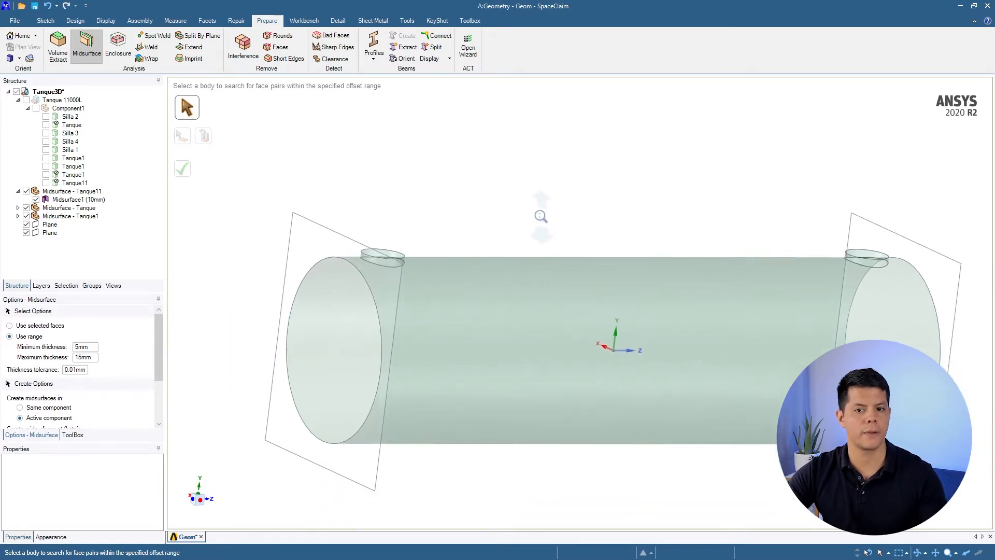
middle_drag(541, 217, 481, 246)
scroll(371, 267, up, 8)
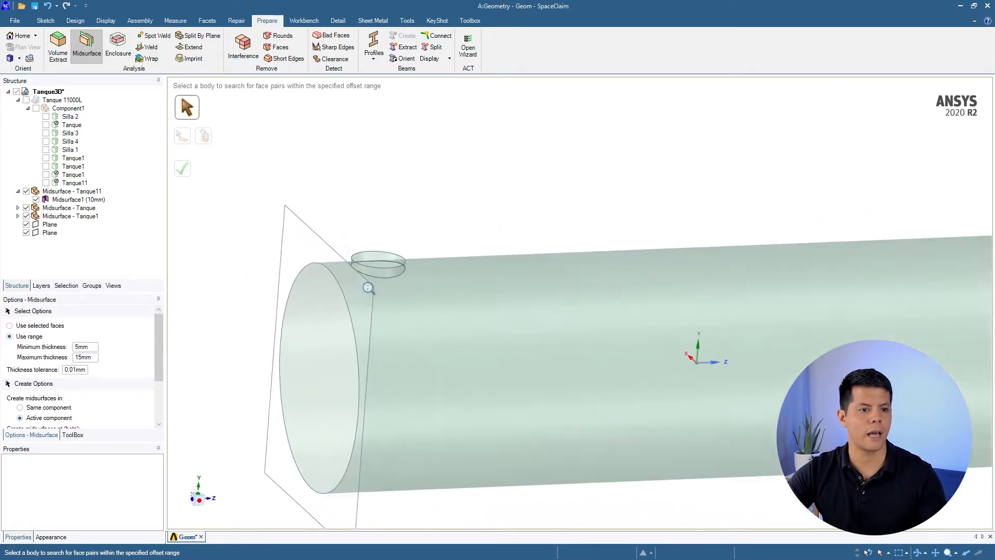
mouse_move(394, 296)
middle_down()
mouse_move(417, 287)
mouse_move(345, 289)
mouse_move(395, 277)
middle_up()
scroll(417, 319, up, 3)
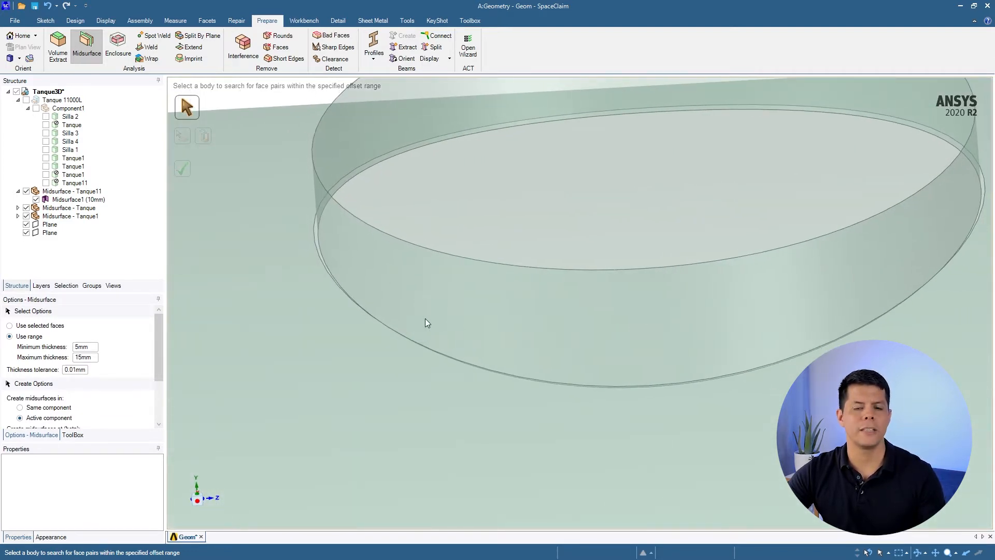
middle_drag(322, 279, 311, 256)
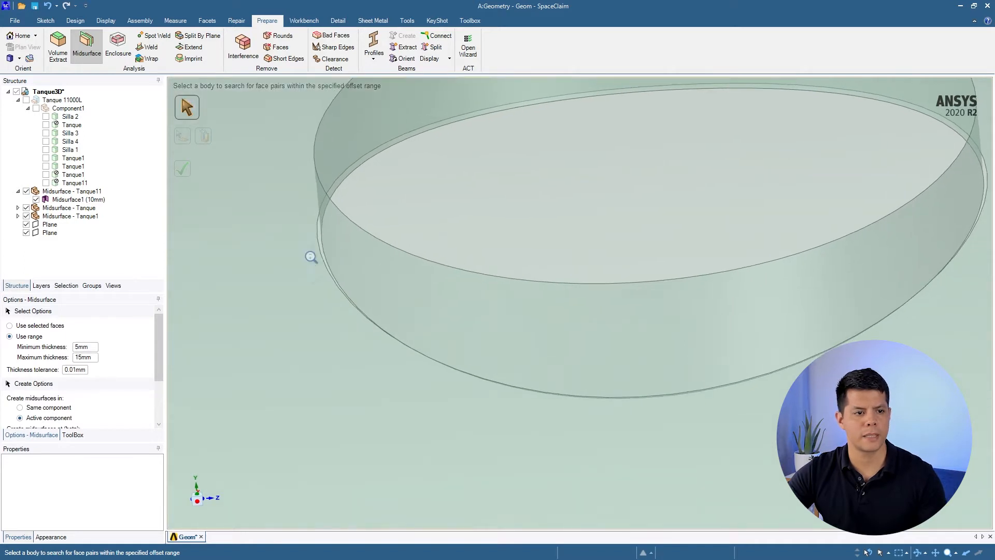
scroll(346, 355, up, 5)
scroll(373, 291, up, 3)
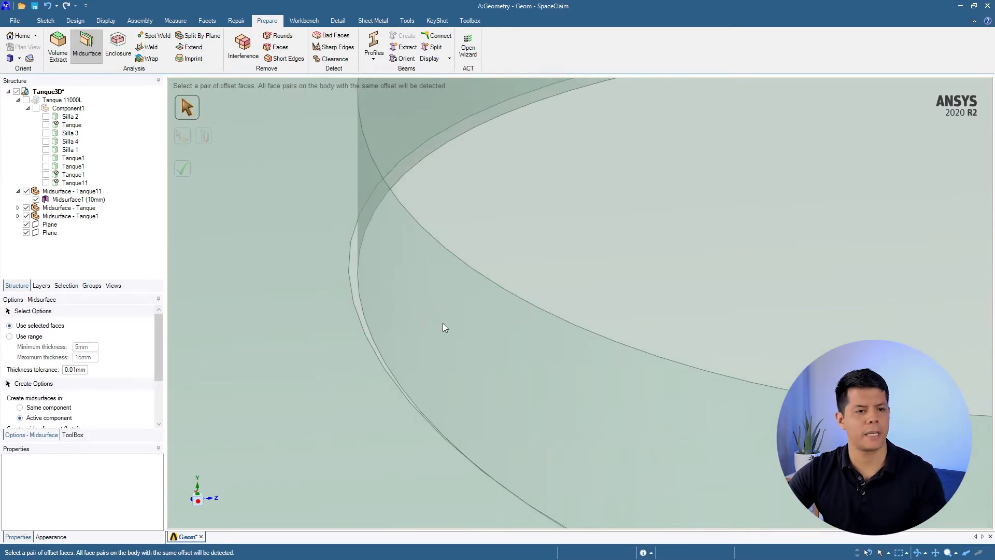
ctrl+middle_drag(442, 322, 417, 295)
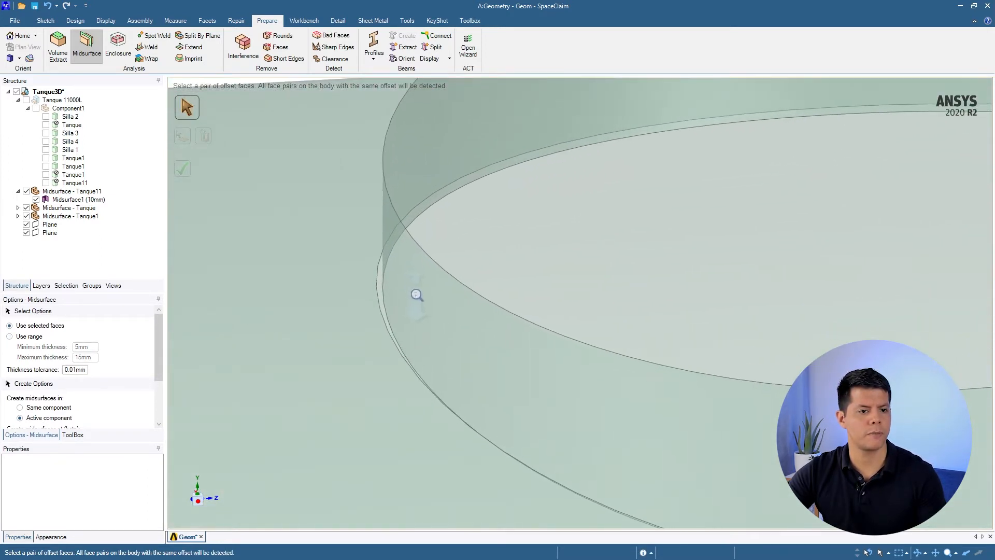
- Close the opening in the shell midsurface beneath the Tanque manhole neck by removing its edge
click(75, 21)
click(172, 44)
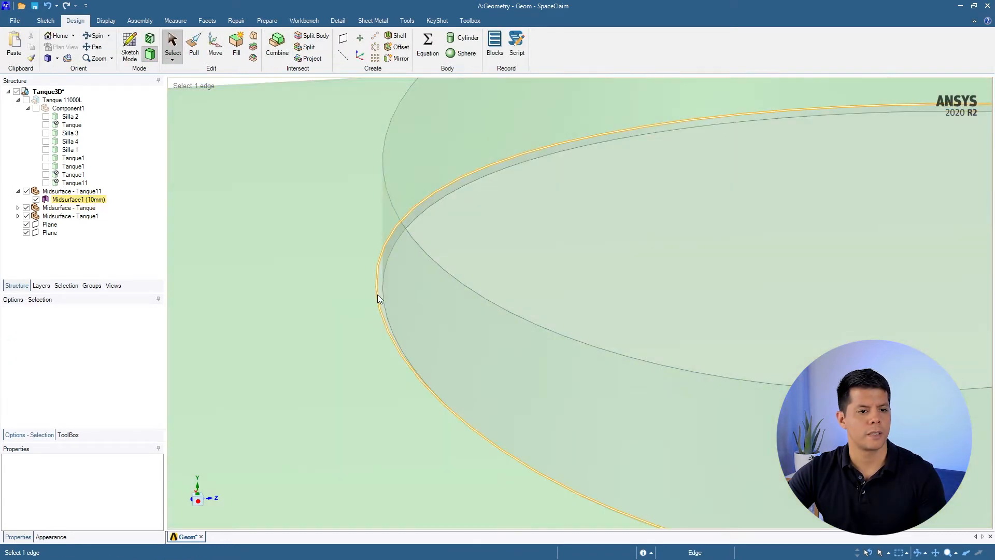
click(379, 294)
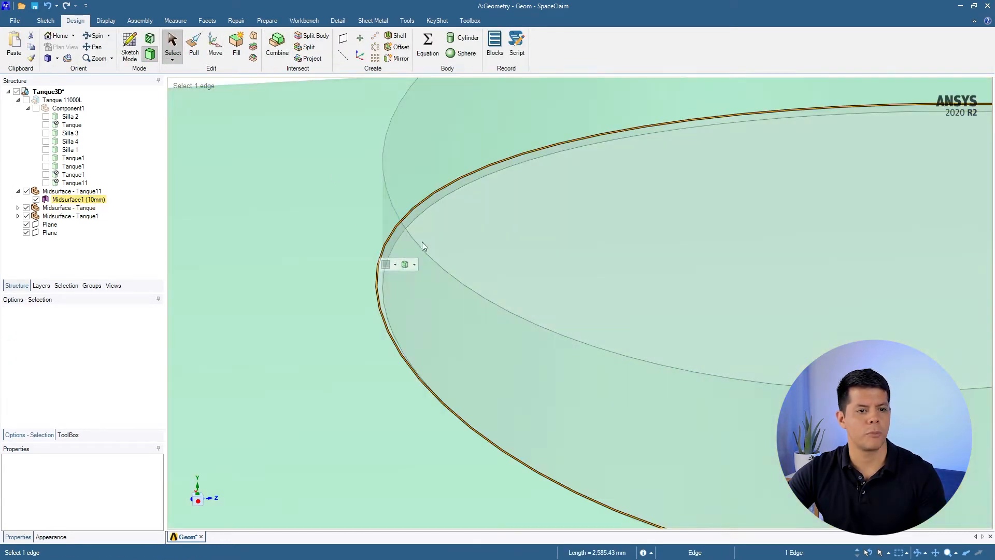
scroll(502, 311, down, 5)
shift+middle_drag(448, 185, 515, 341)
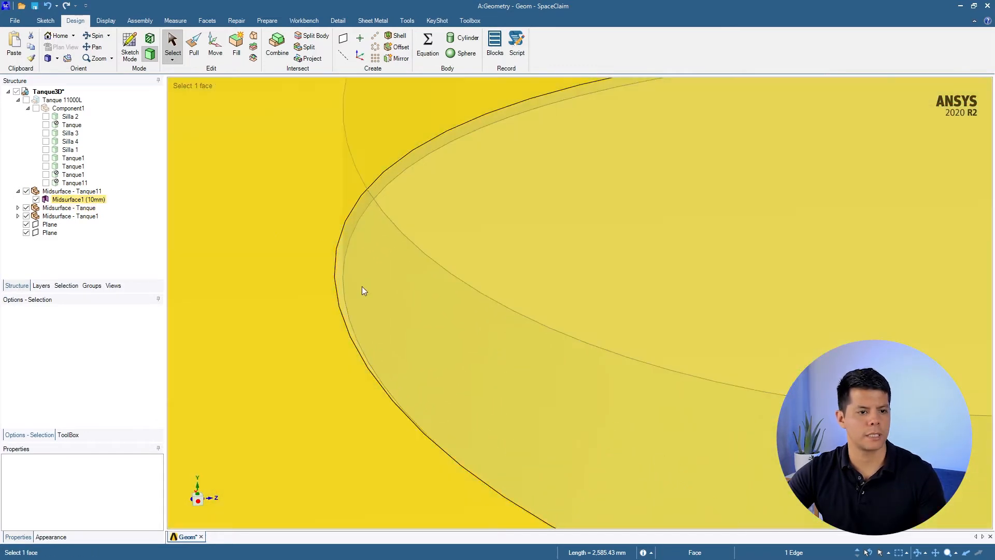
shift+middle_drag(362, 288, 366, 151)
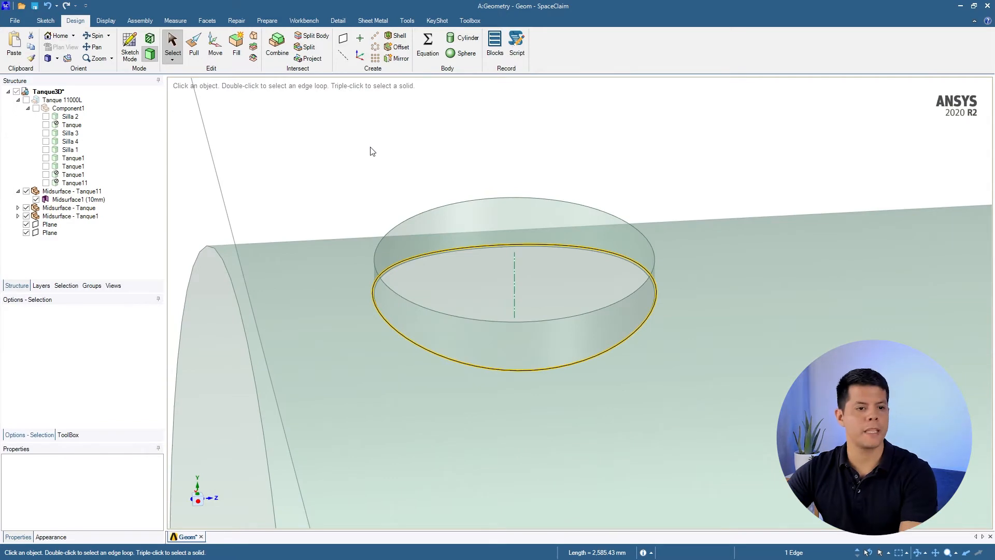
click(455, 193)
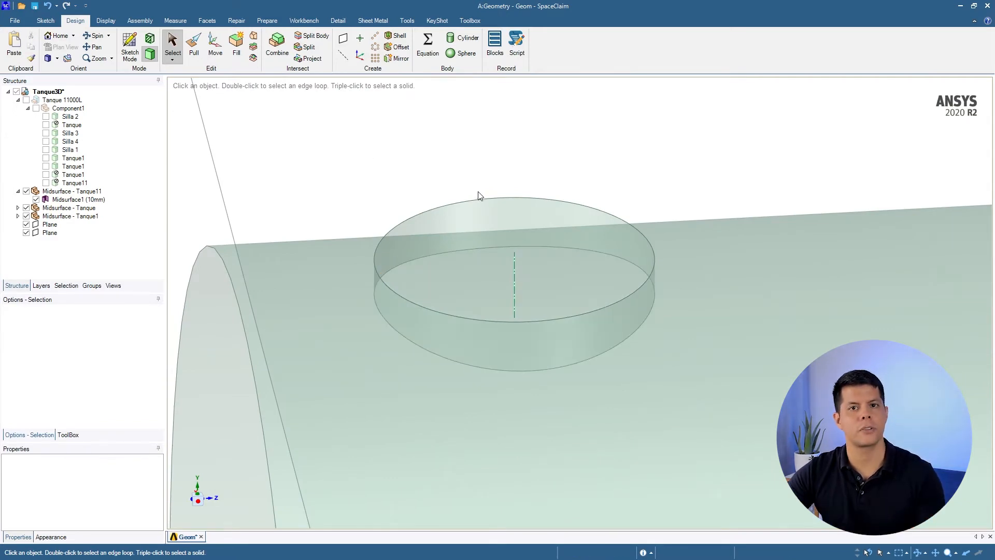
- Split the shell midsurface body with the Tanque neck's midsurface as cutter and remove the disk inside the neck
click(502, 293)
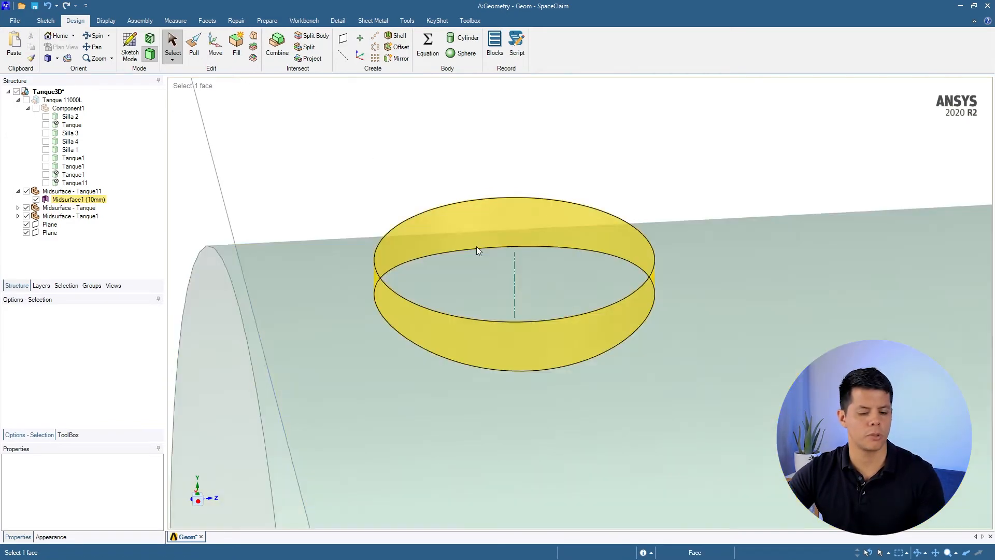
mouse_move(484, 242)
middle_down()
mouse_move(491, 300)
mouse_move(489, 223)
middle_up()
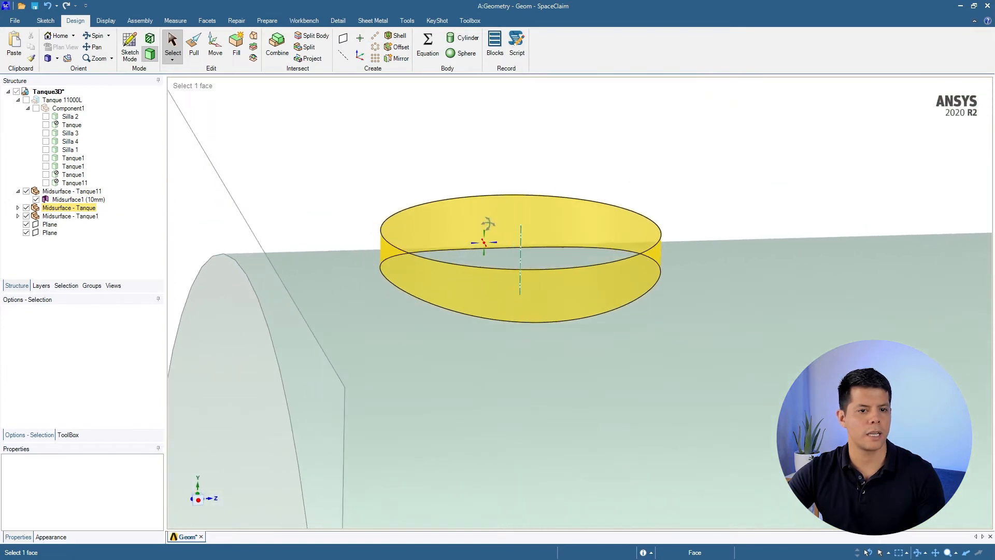
click(314, 37)
click(380, 295)
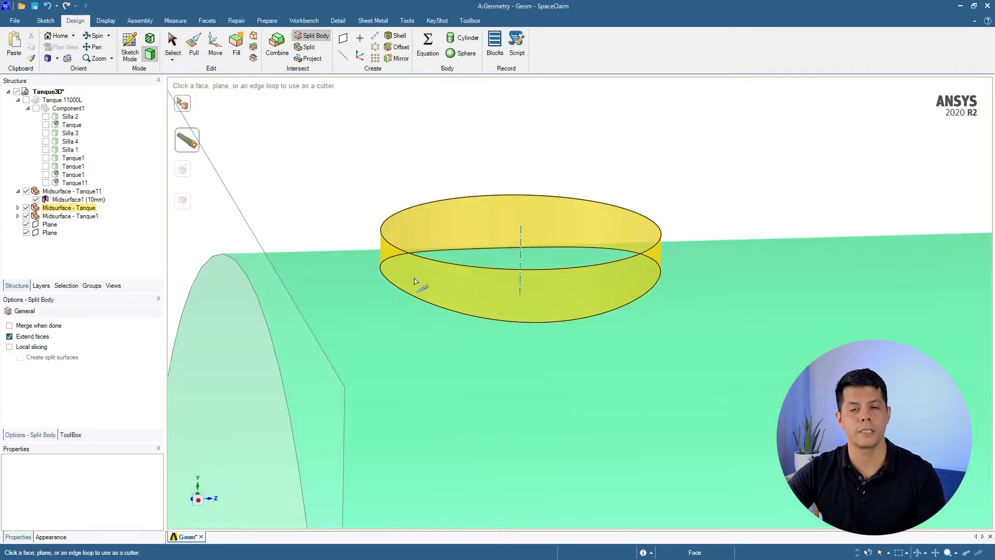
click(415, 281)
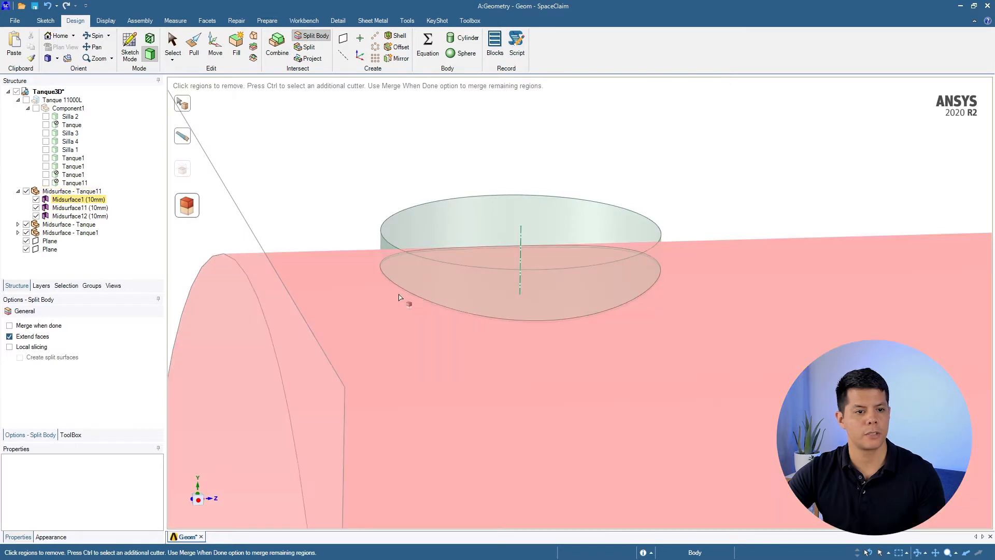
middle_drag(401, 295, 413, 339)
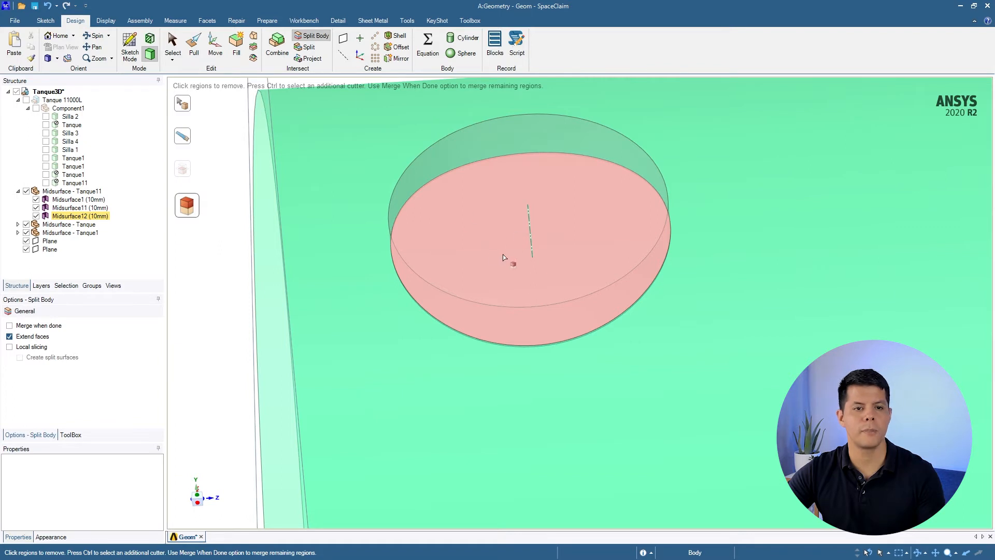
click(488, 245)
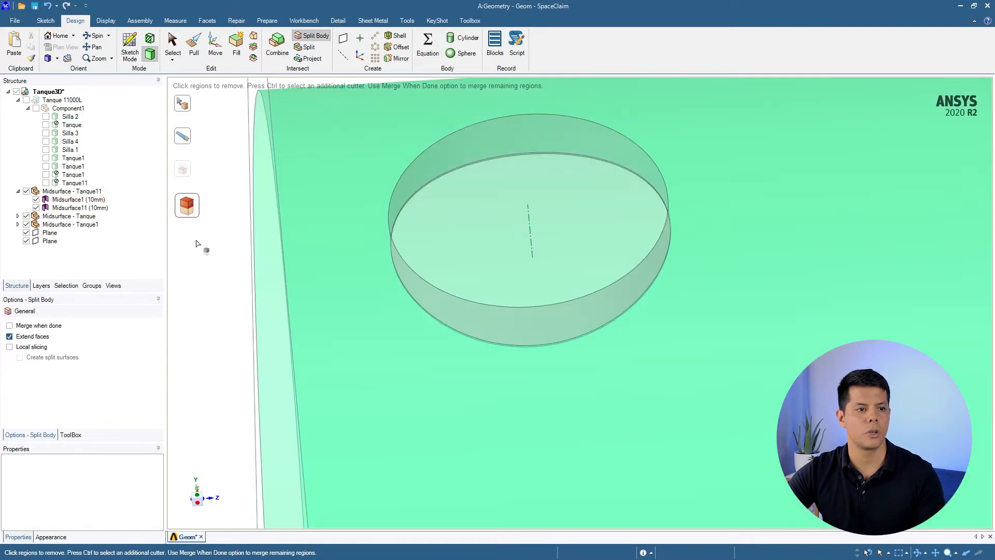
click(214, 270)
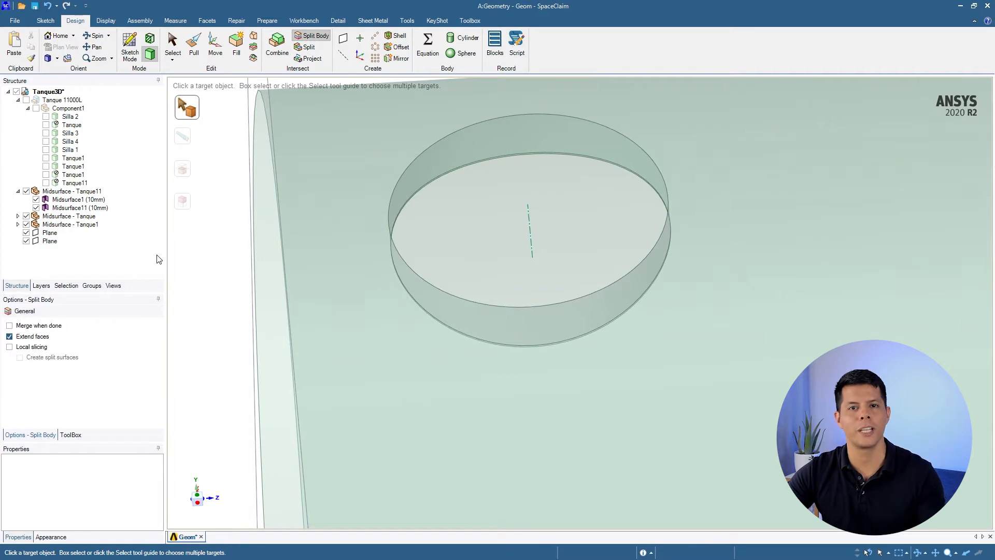
- Split the Tanque neck's midsurface with the shell midsurface as cutter and remove the thin strip protruding into the tank
scroll(358, 267, down, 2)
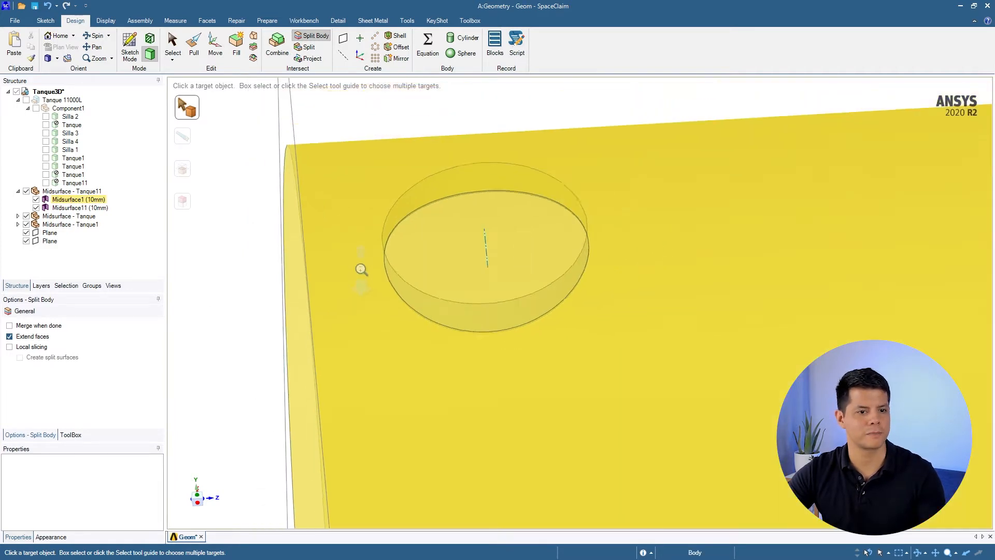
scroll(399, 293, up, 2)
middle_drag(400, 293, 302, 268)
scroll(301, 269, up, 6)
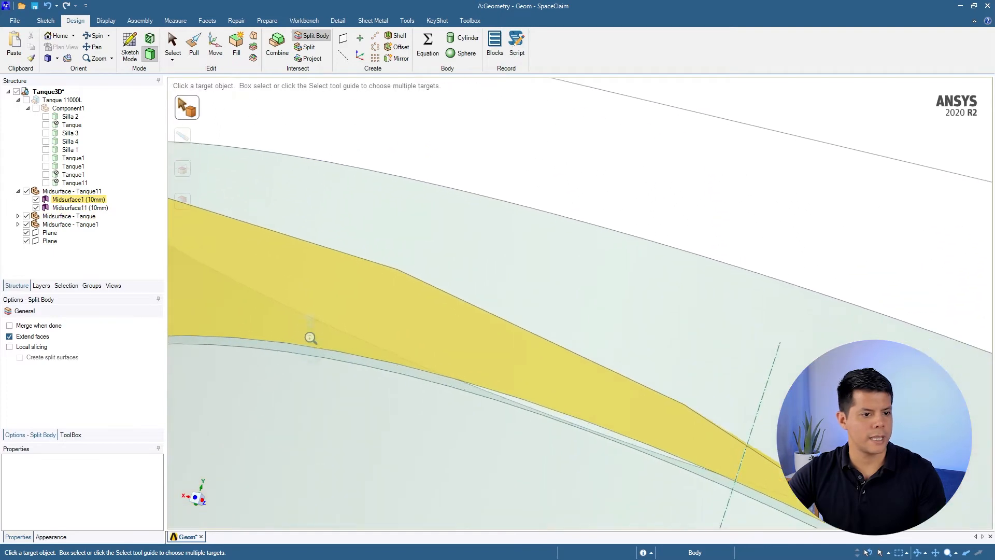
middle_drag(312, 341, 384, 363)
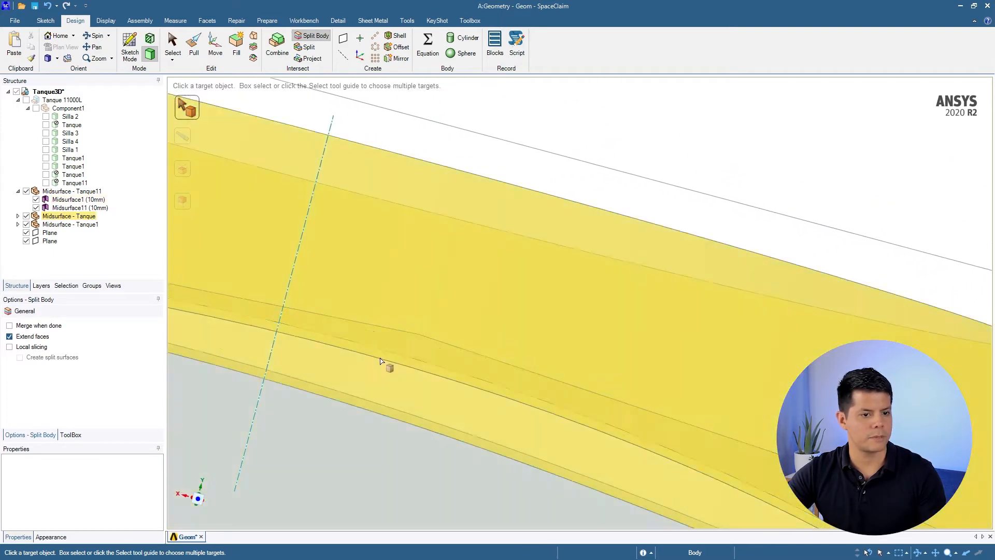
click(199, 499)
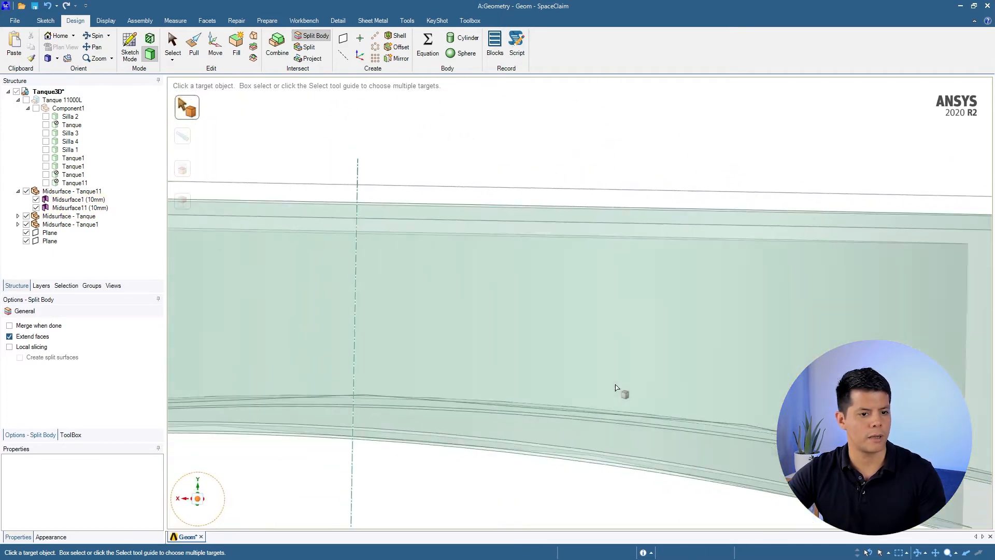
scroll(551, 384, down, 3)
scroll(551, 384, down, 2)
scroll(526, 321, up, 1)
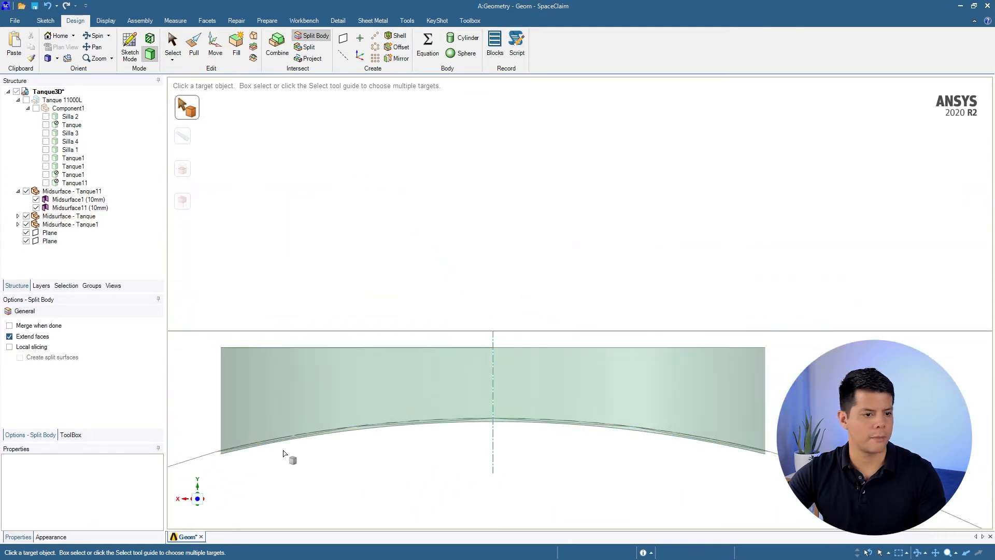
scroll(227, 465, up, 4)
scroll(227, 465, up, 2)
scroll(311, 470, up, 1)
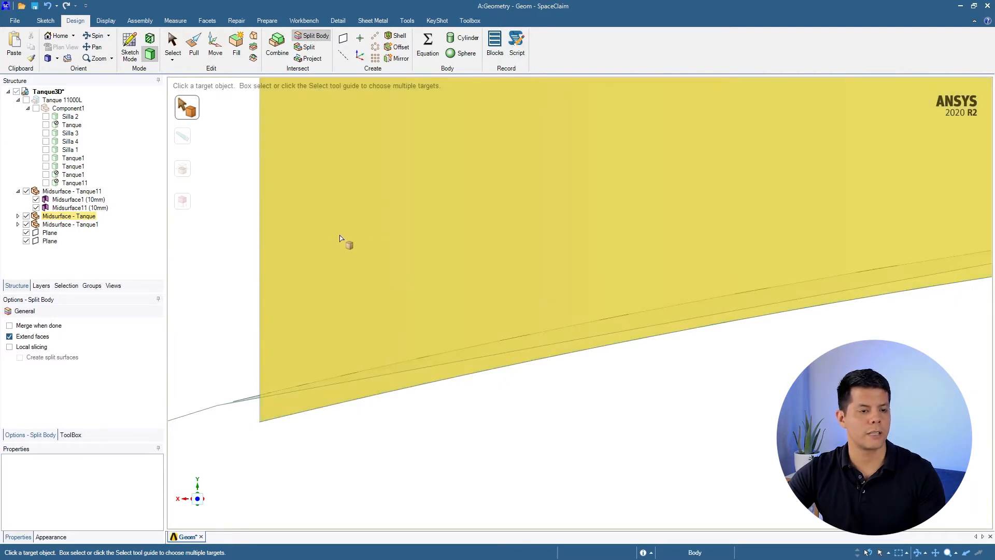
click(291, 378)
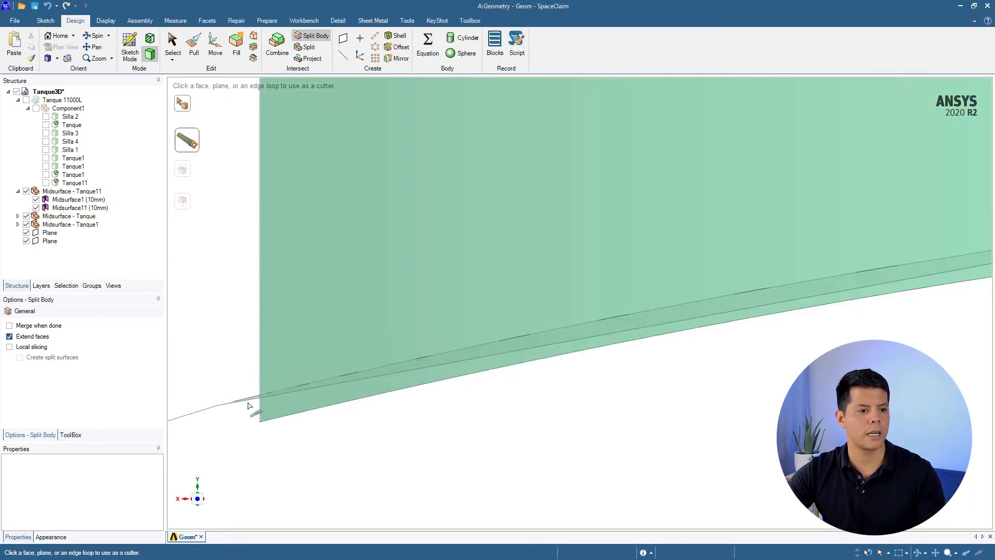
click(209, 410)
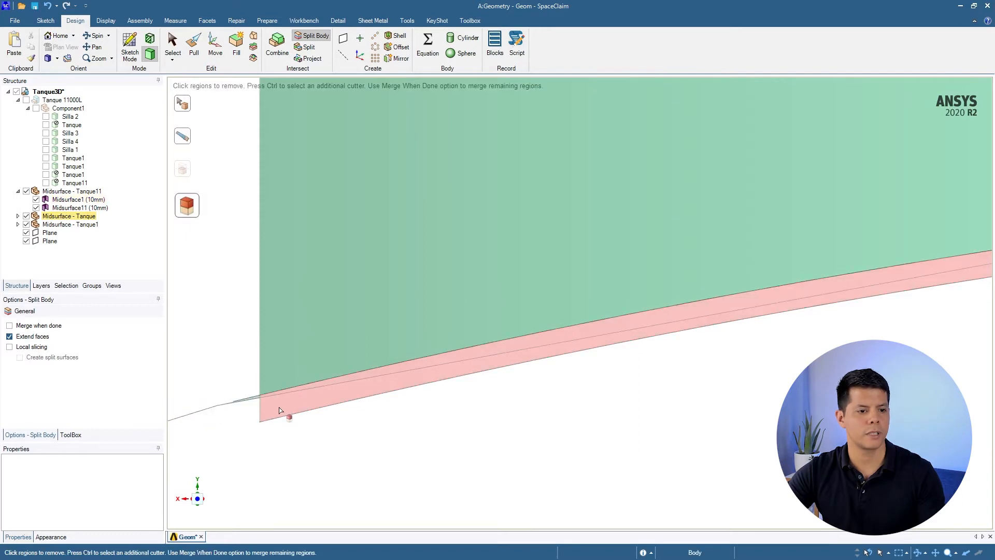
click(279, 411)
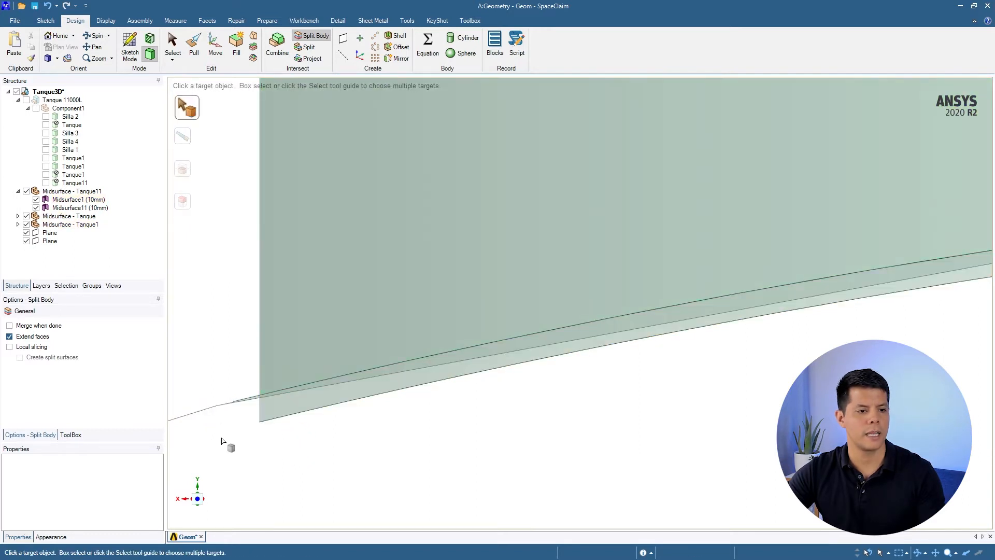
- Close the shell midsurface's opening at the Tanque1 manhole neck by deleting the opening's edge
scroll(377, 419, down, 1)
middle_drag(378, 419, 413, 434)
shift+middle_drag(408, 359, 459, 257)
middle_drag(515, 338, 577, 360)
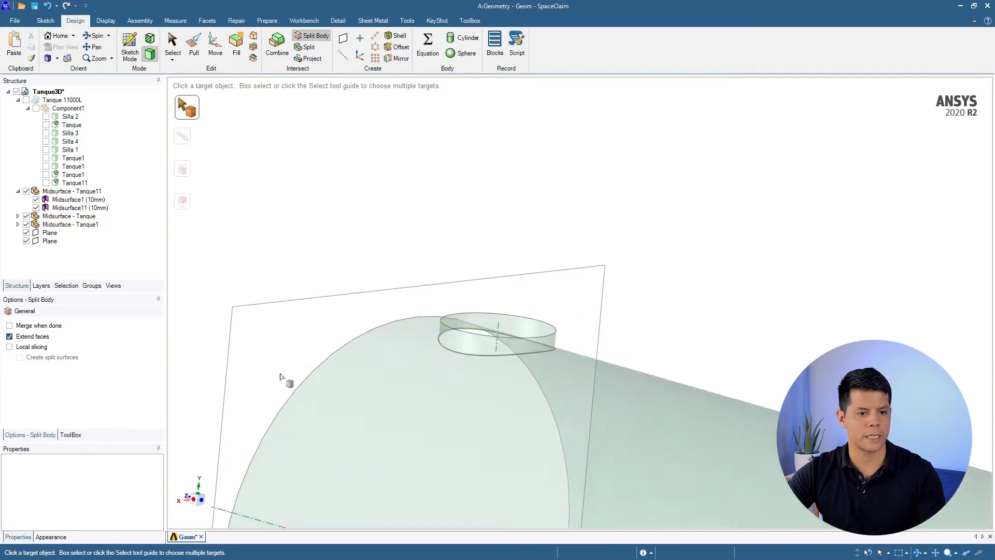
shift+middle_drag(412, 350, 419, 451)
shift+middle_drag(526, 315, 518, 409)
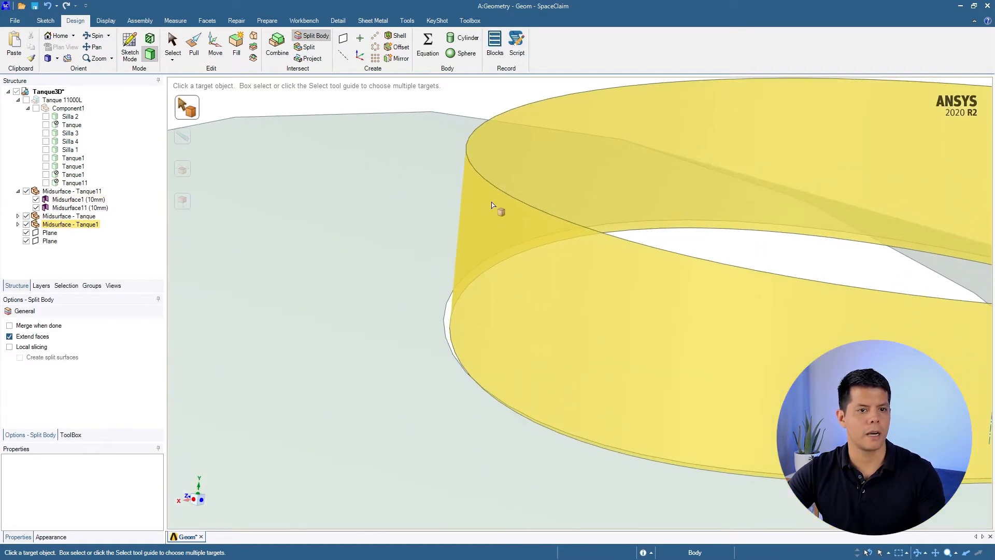
middle_drag(492, 205, 506, 133)
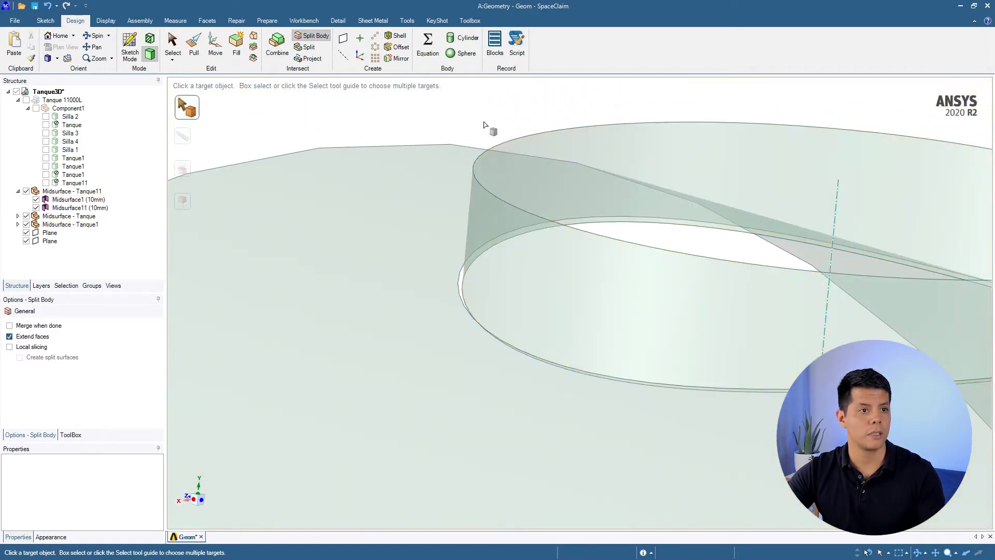
click(173, 44)
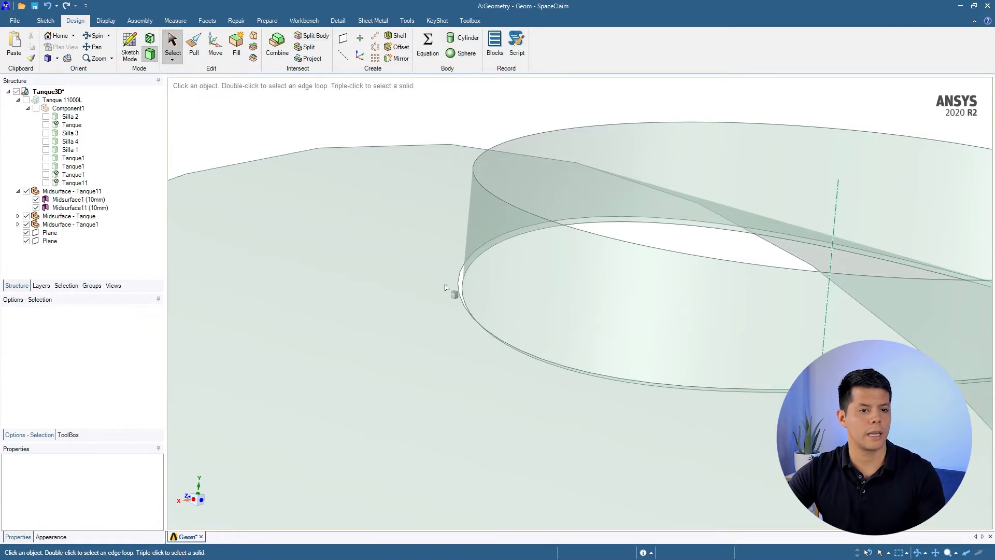
click(460, 295)
key(Delete)
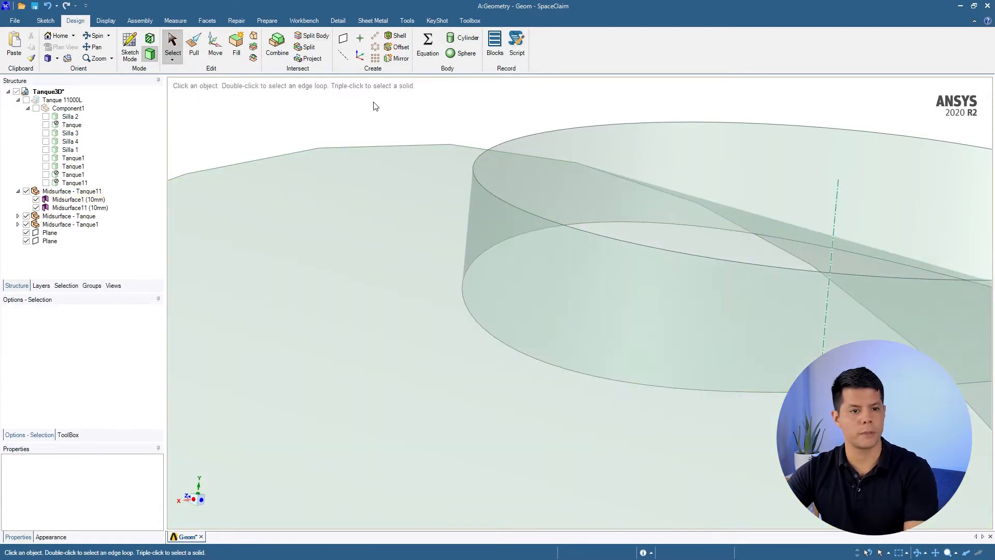
- Split the shell midsurface body with the Tanque1 neck's midsurface and remove the region enclosed by the neck
click(489, 300)
scroll(488, 301, down, 3)
ctrl+middle_drag(526, 256, 359, 247)
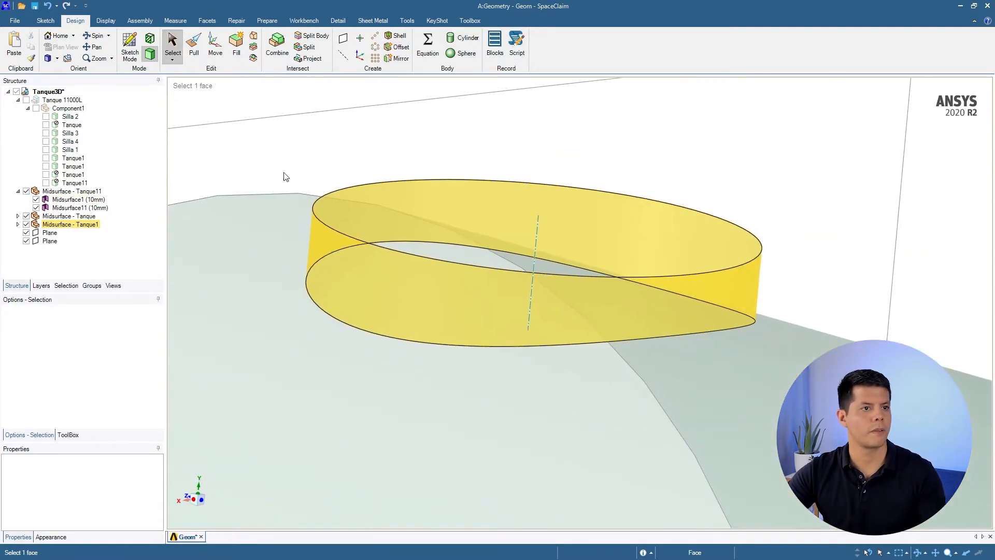
click(285, 177)
click(311, 37)
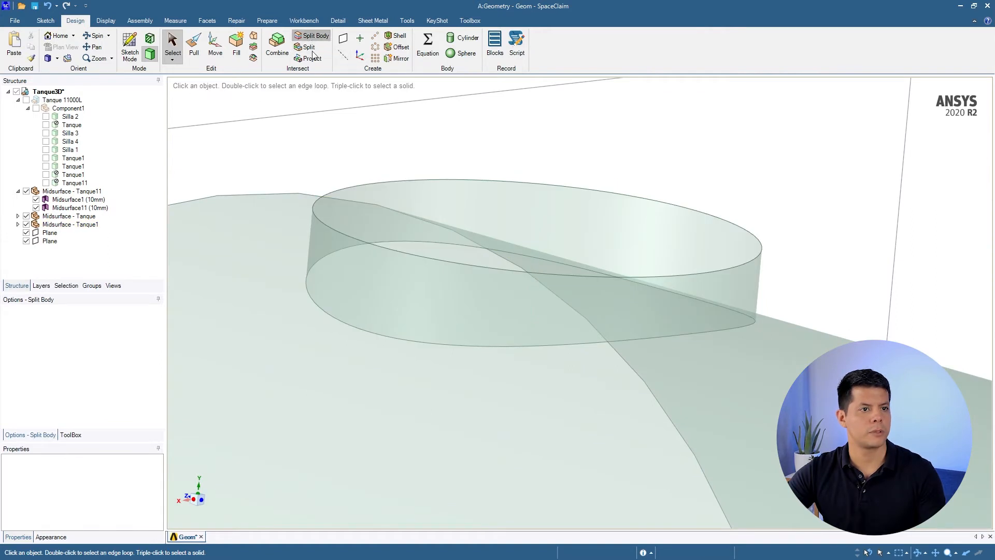
click(345, 265)
click(346, 267)
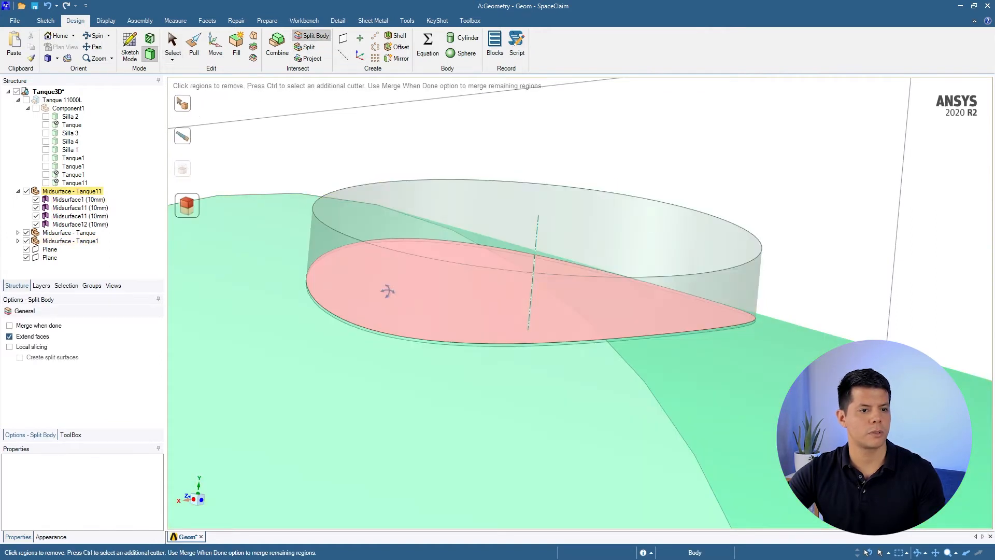
click(420, 243)
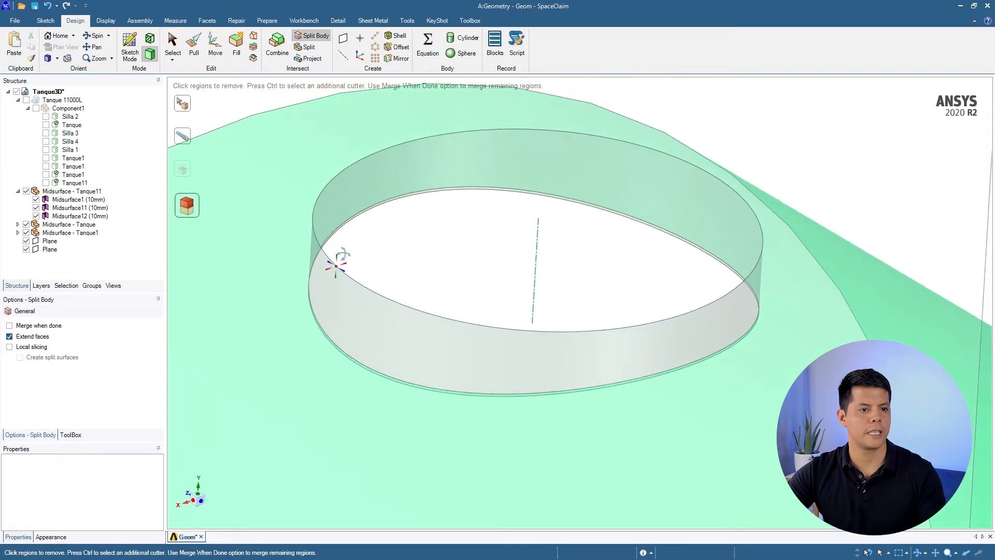
- Split the Tanque1 neck's midsurface using the shell midsurface as cutter and remove the excess strip below the shell
click(360, 191)
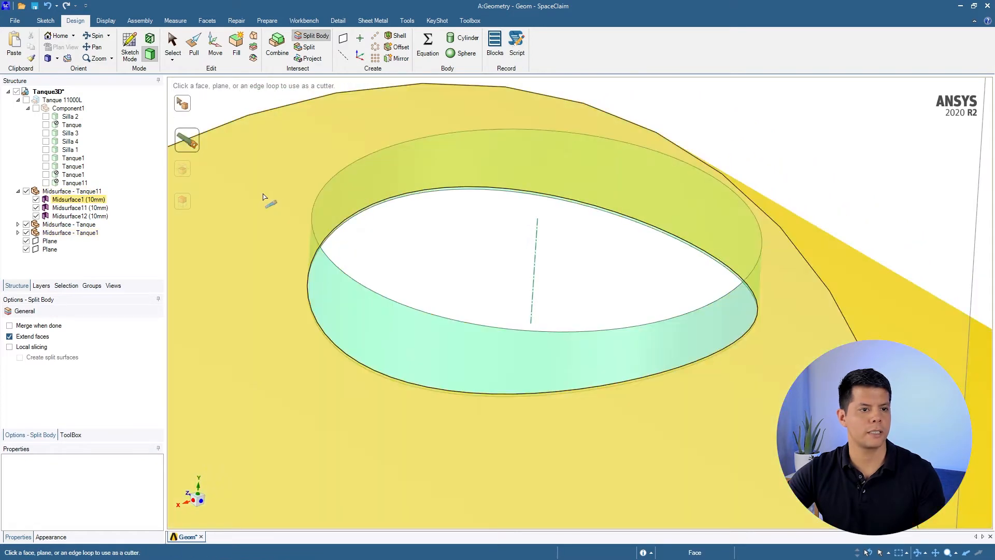
click(257, 197)
ctrl+middle_drag(419, 199, 415, 324)
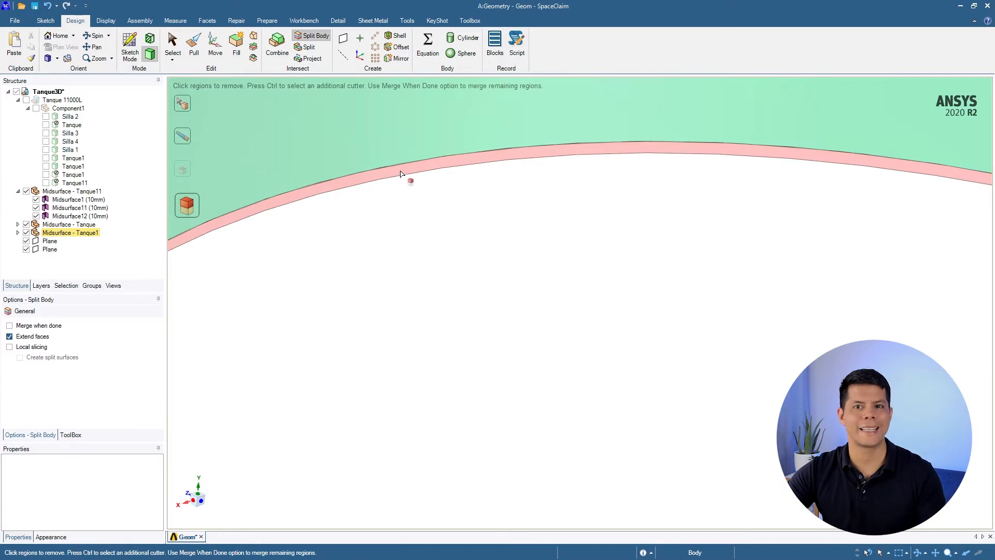
click(401, 173)
scroll(511, 329, down, 8)
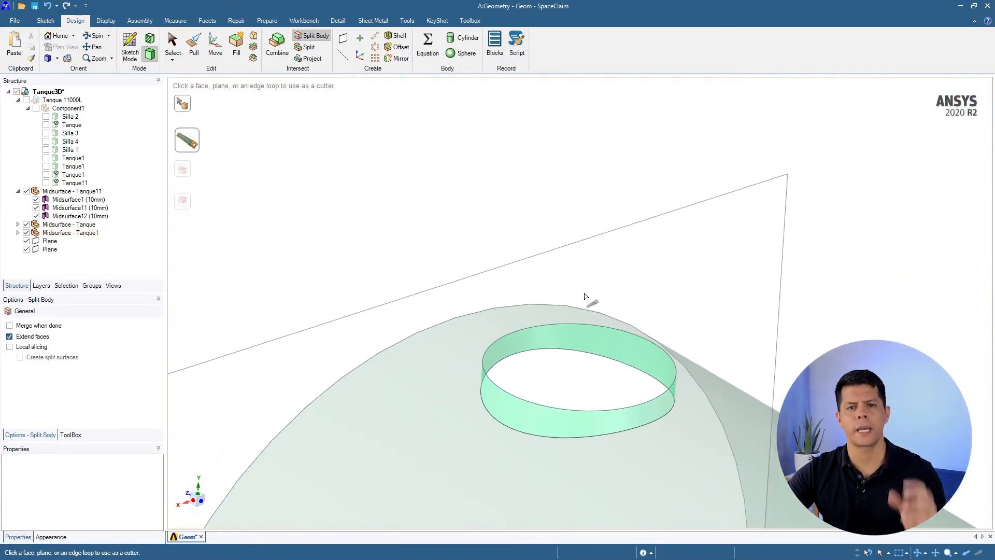
click(657, 451)
scroll(667, 444, down, 3)
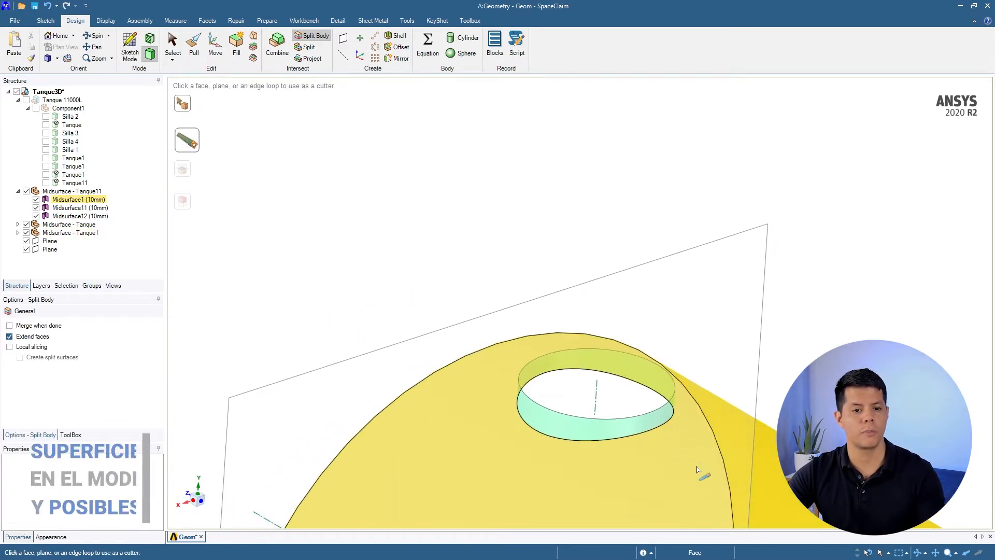
ctrl+middle_drag(698, 469, 633, 284)
click(794, 209)
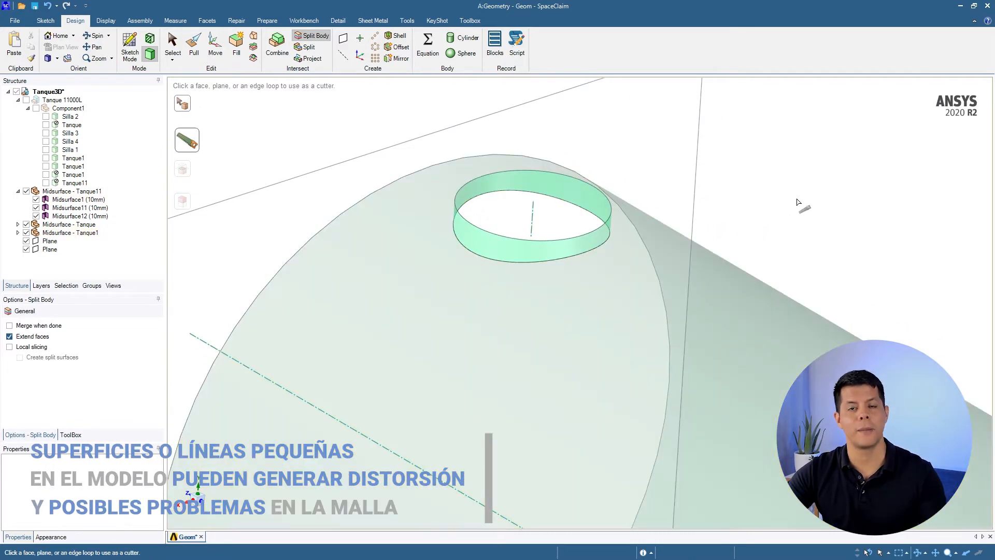
- Merge the shell midsurface with the circular patch closing the opening at one end of the tank
click(795, 300)
scroll(702, 367, down, 3)
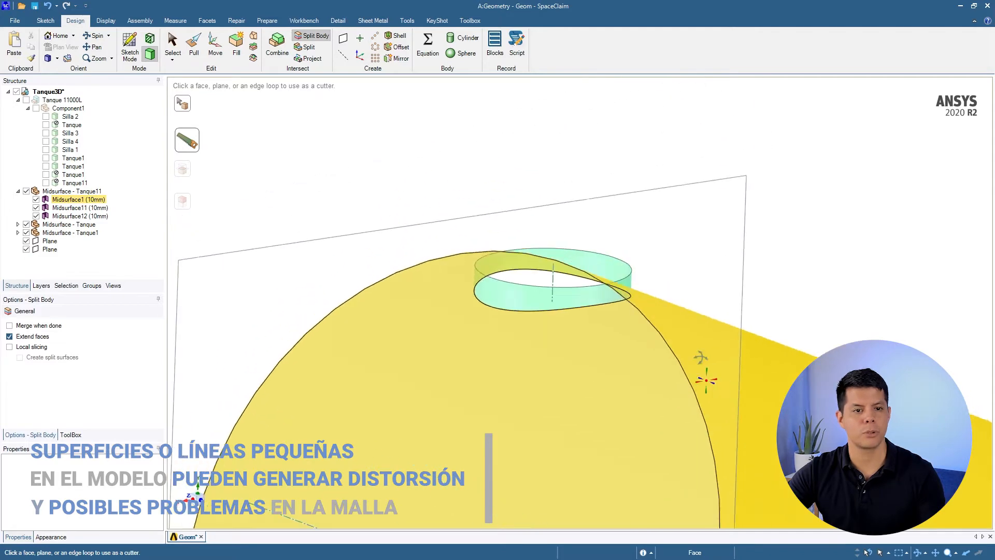
scroll(713, 389, up, 4)
scroll(700, 363, down, 3)
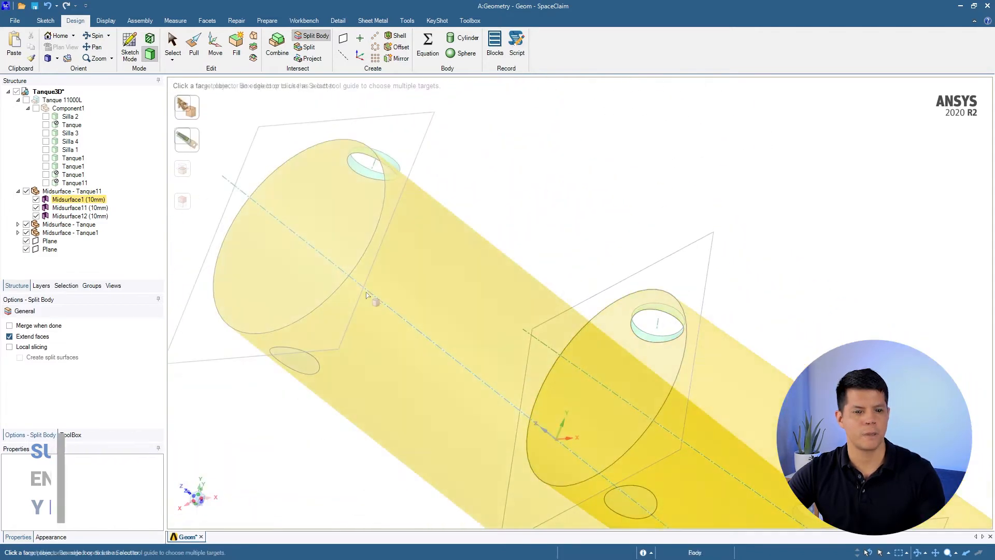
scroll(467, 311, up, 3)
mouse_move(403, 275)
middle_down()
mouse_move(515, 327)
mouse_move(545, 380)
mouse_move(344, 378)
mouse_move(331, 301)
mouse_move(538, 244)
middle_up()
click(582, 430)
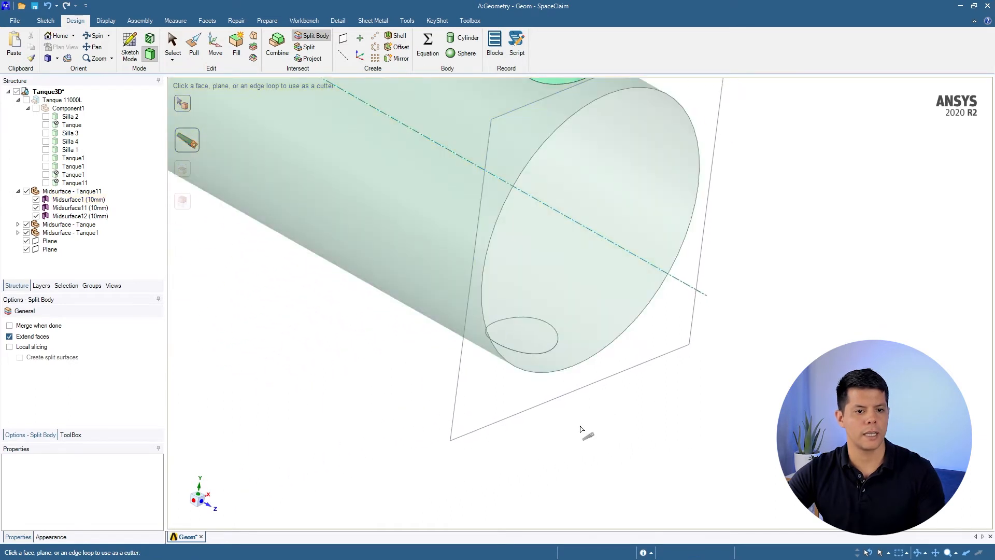
click(528, 334)
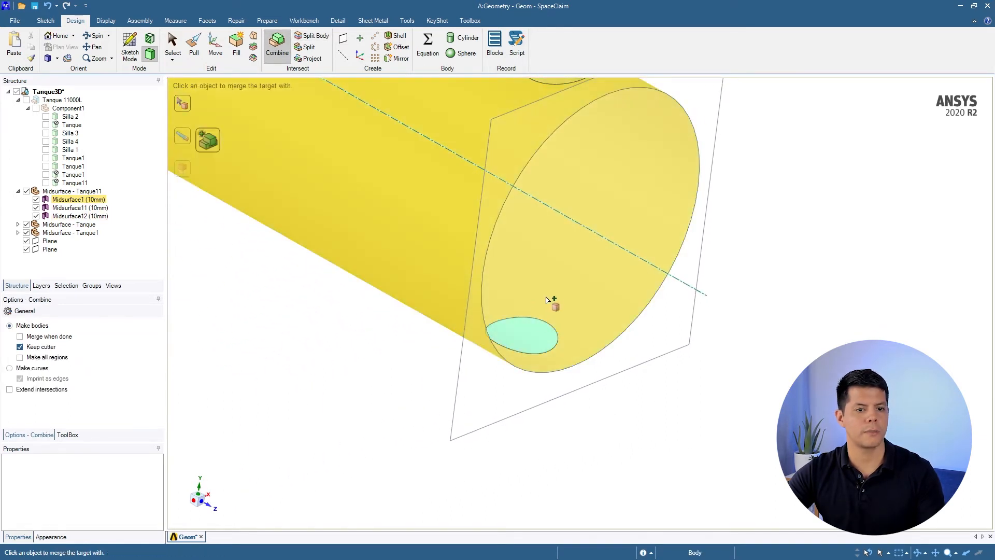
click(546, 332)
click(357, 259)
shift+middle_drag(324, 321, 495, 344)
click(495, 344)
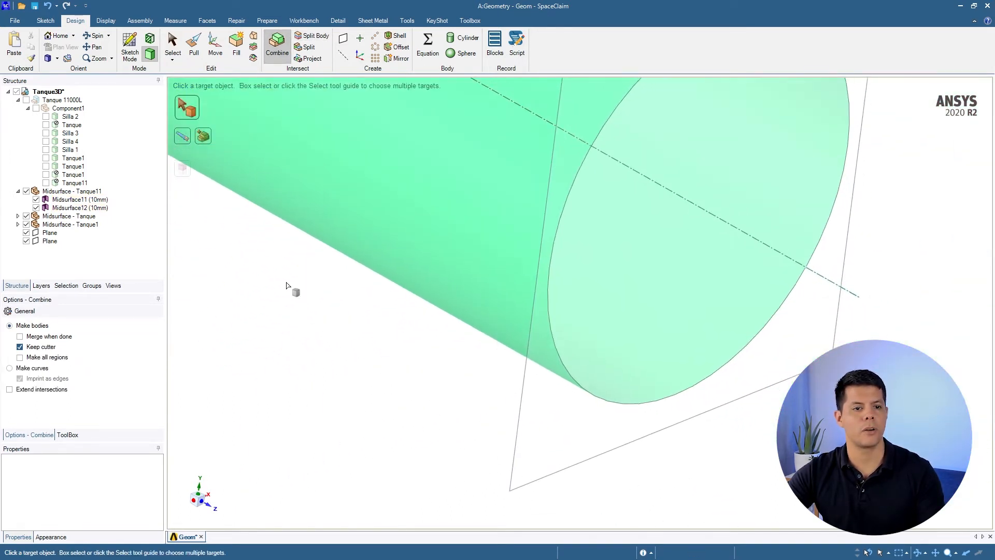
- Merge the remaining circular patch at the opposite end of the tank into the shell midsurface
shift+middle_drag(287, 284, 630, 521)
shift+middle_drag(267, 354, 590, 483)
ctrl+middle_drag(307, 331, 498, 423)
key(Escape)
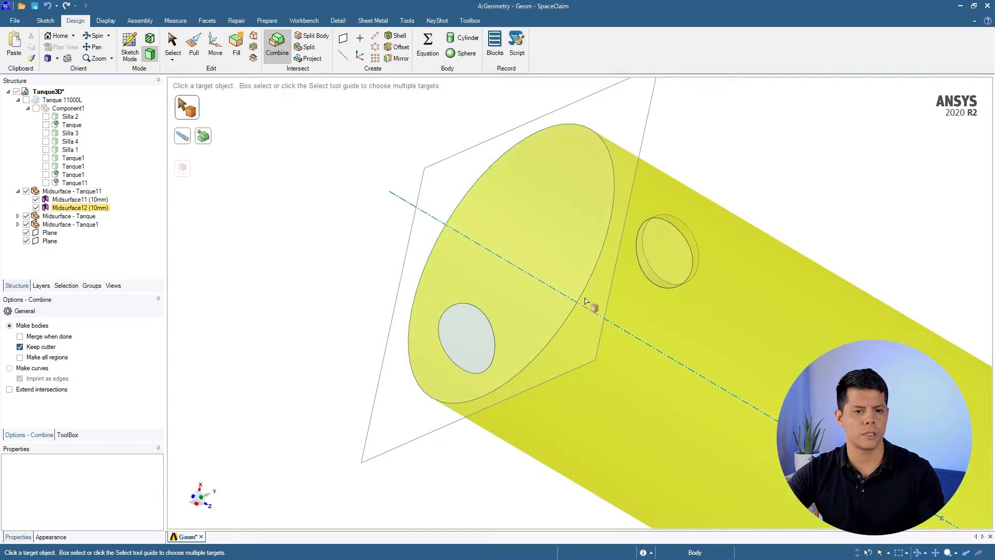
click(482, 338)
click(484, 289)
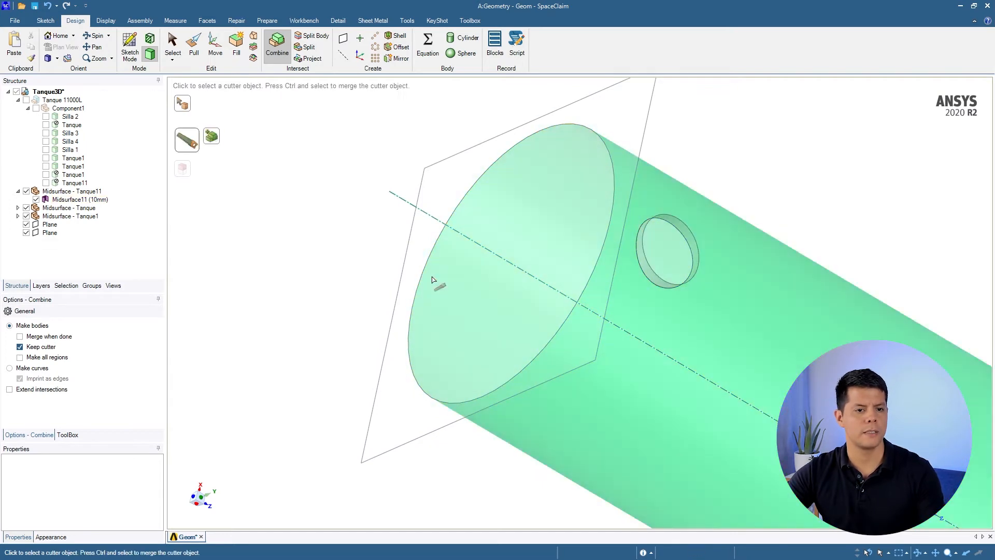
shift+middle_drag(649, 399, 518, 304)
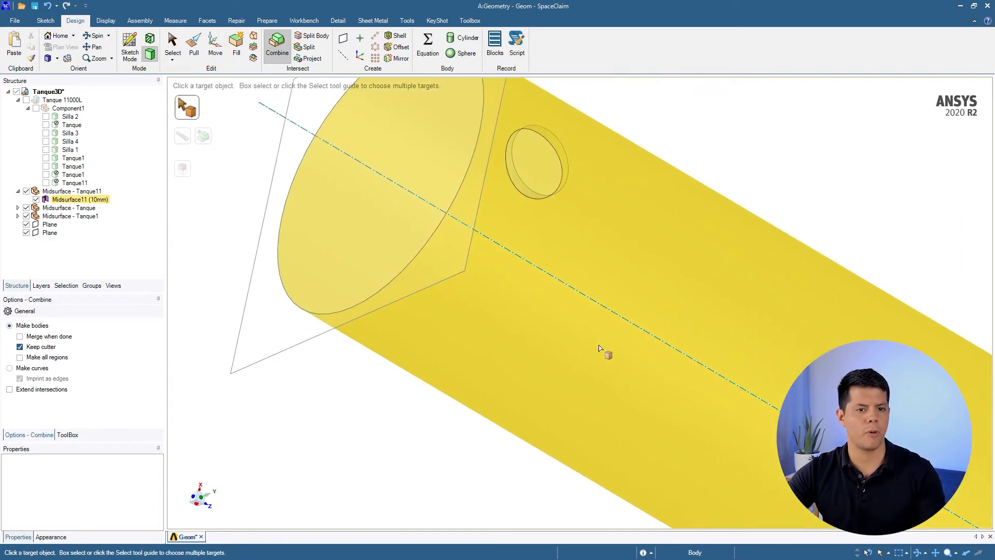
- Examine the merged shell and the bodies contained in the Tanque and Tanque1 midsurface components
click(598, 345)
scroll(599, 346, down, 5)
click(460, 234)
middle_drag(593, 349, 589, 329)
click(589, 330)
scroll(589, 335, down, 2)
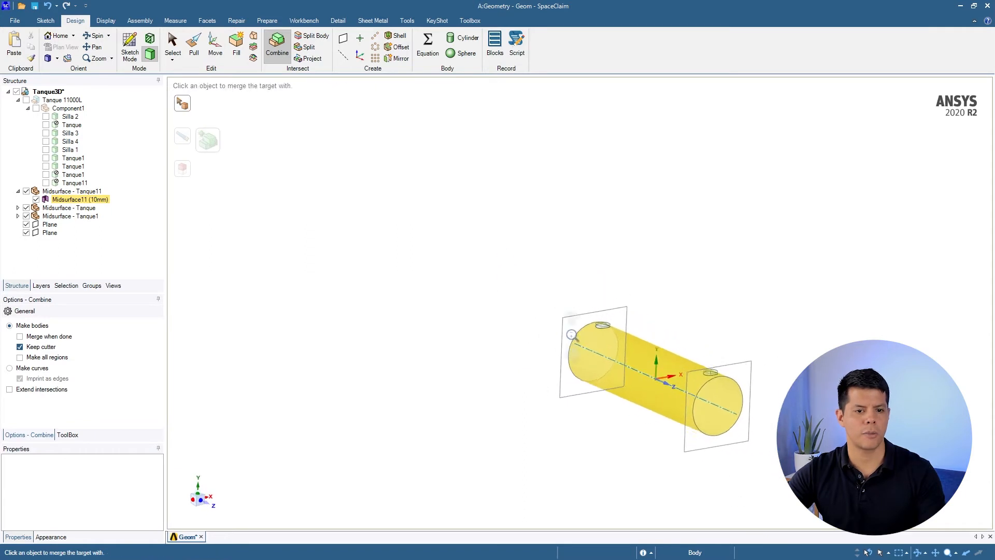
scroll(617, 348, up, 4)
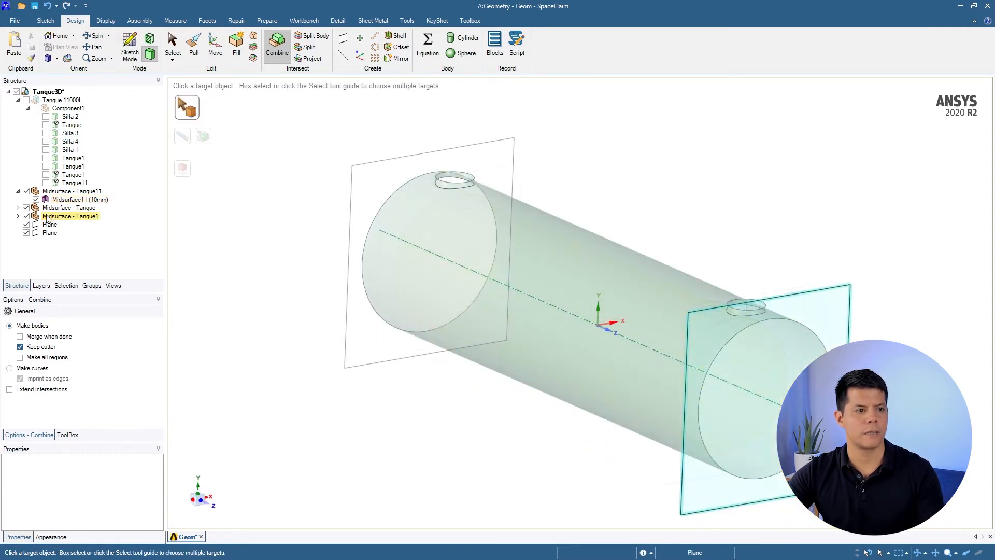
click(18, 207)
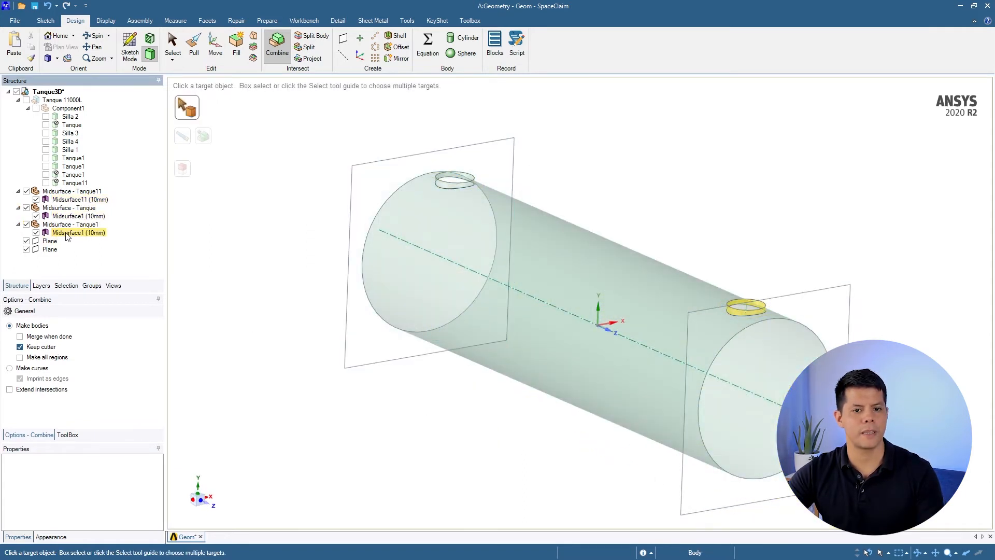
click(67, 234)
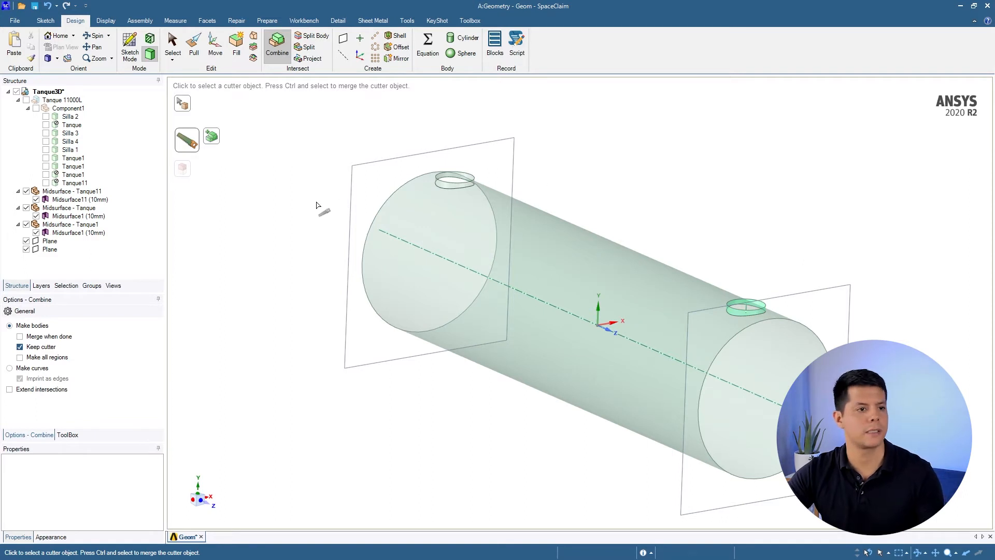
key(ctrl+z)
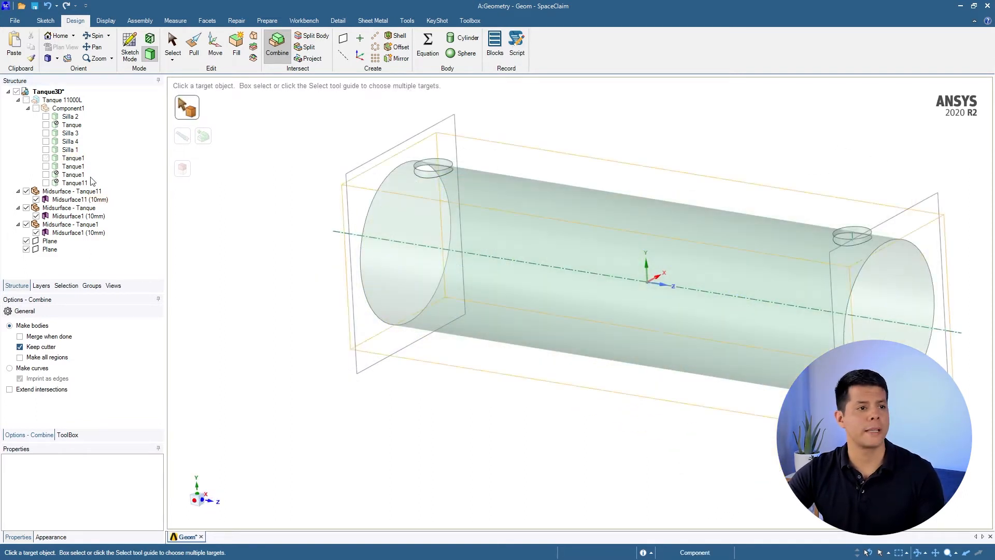
- Show the first Tanque1 end cap solid and examine the small nozzle at its centre
click(46, 158)
ctrl+middle_drag(335, 265, 401, 270)
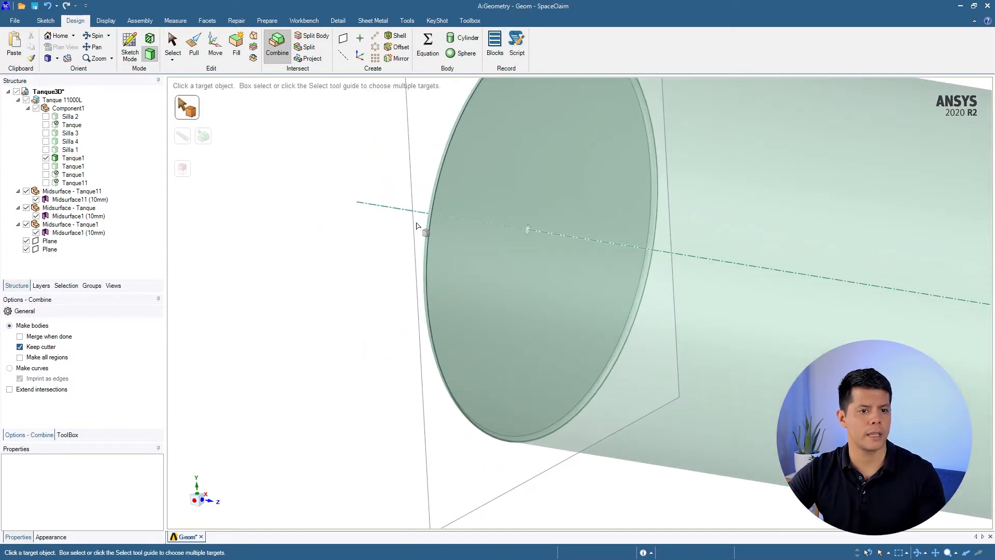
middle_drag(419, 226, 538, 204)
mouse_move(284, 244)
ctrl+middle_down()
mouse_move(309, 268)
mouse_move(607, 231)
mouse_move(668, 338)
mouse_move(767, 334)
mouse_move(662, 356)
mouse_move(681, 348)
mouse_move(624, 265)
mouse_move(630, 176)
ctrl+middle_up()
click(677, 332)
ctrl+middle_drag(700, 318, 700, 231)
ctrl+middle_drag(727, 338, 745, 405)
shift+middle_drag(677, 308, 689, 344)
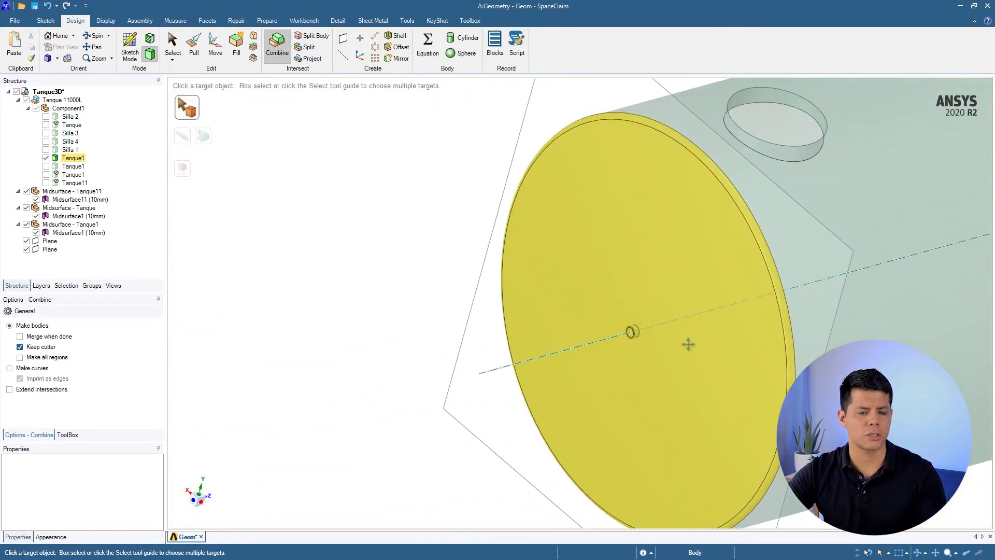
ctrl+middle_drag(638, 273, 614, 225)
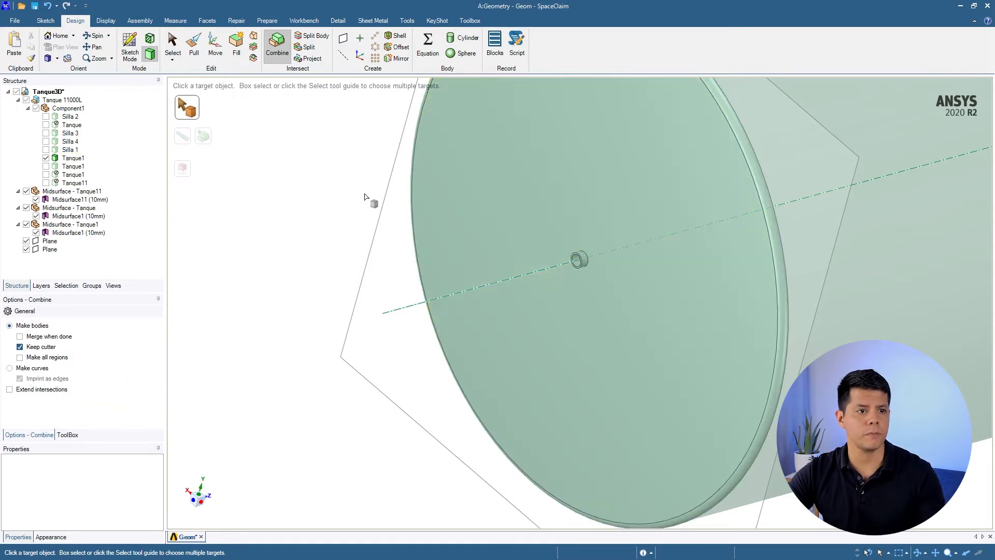
- Remove the small central nozzle from the first Tanque1 end cap by deleting its faces
click(174, 41)
ctrl+middle_drag(626, 256, 684, 360)
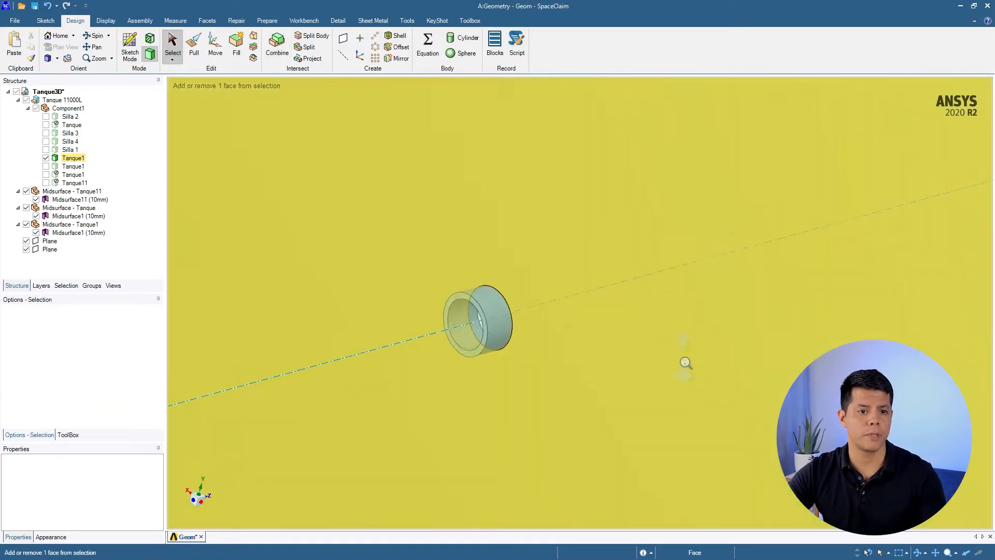
middle_drag(549, 313, 512, 335)
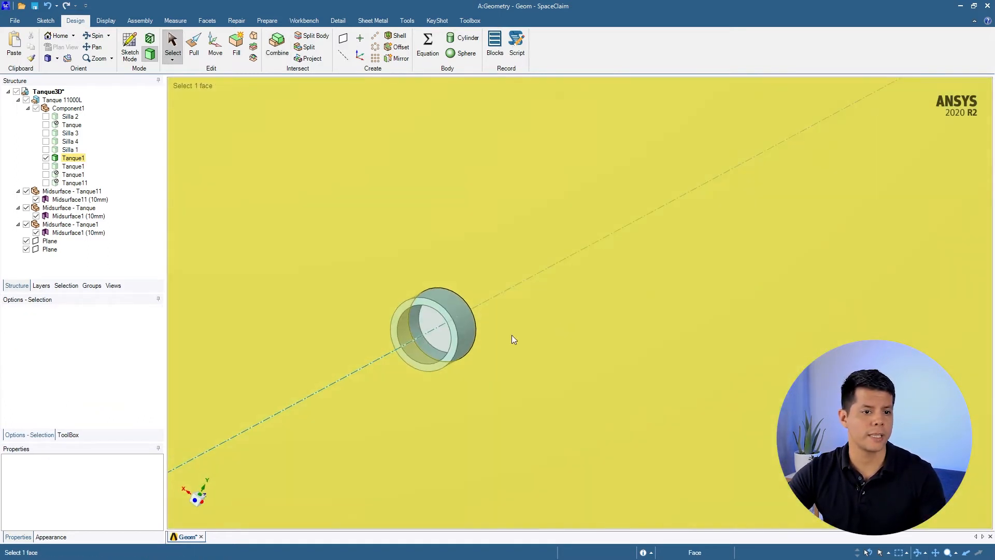
click(419, 349)
ctrl+click(468, 335)
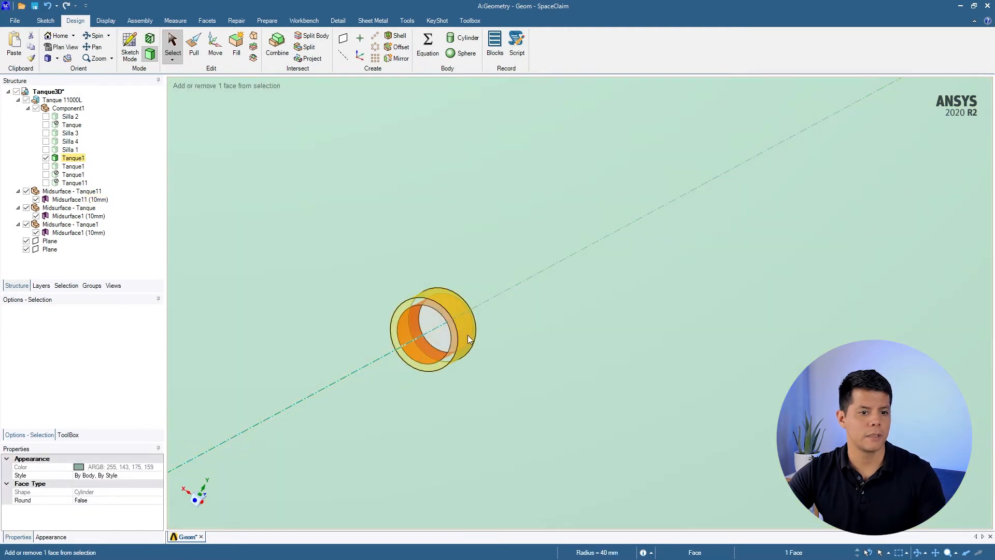
ctrl+click(450, 355)
key(Delete)
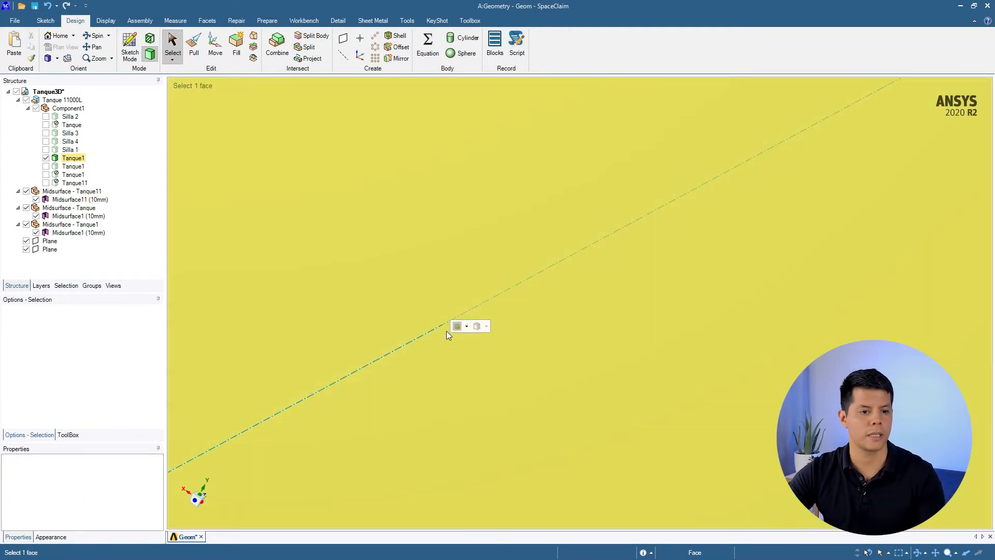
- Examine how the simplified end cap meets the shell midsurface
ctrl+middle_drag(497, 370, 528, 257)
middle_drag(541, 337, 488, 330)
ctrl+middle_drag(673, 411, 643, 367)
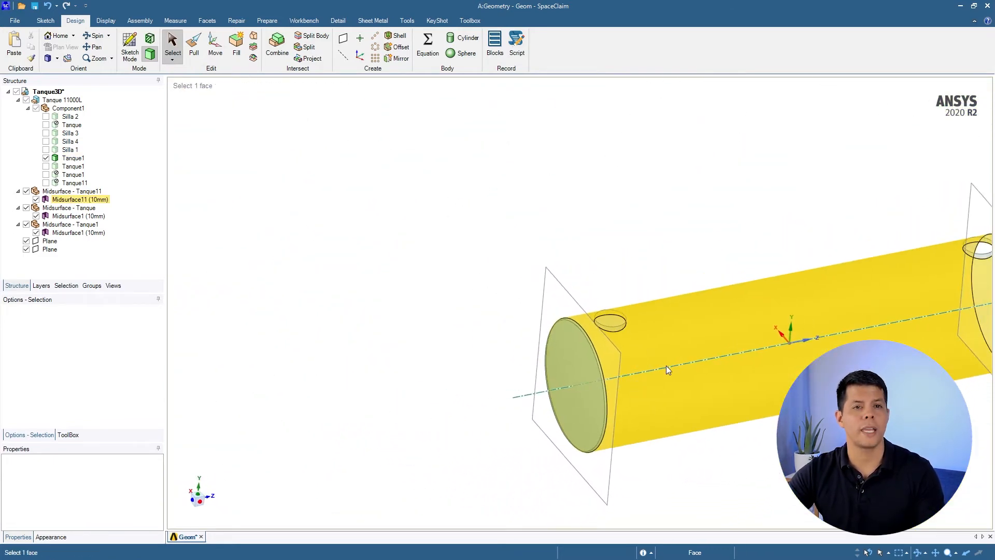
shift+middle_drag(747, 409, 445, 374)
click(668, 373)
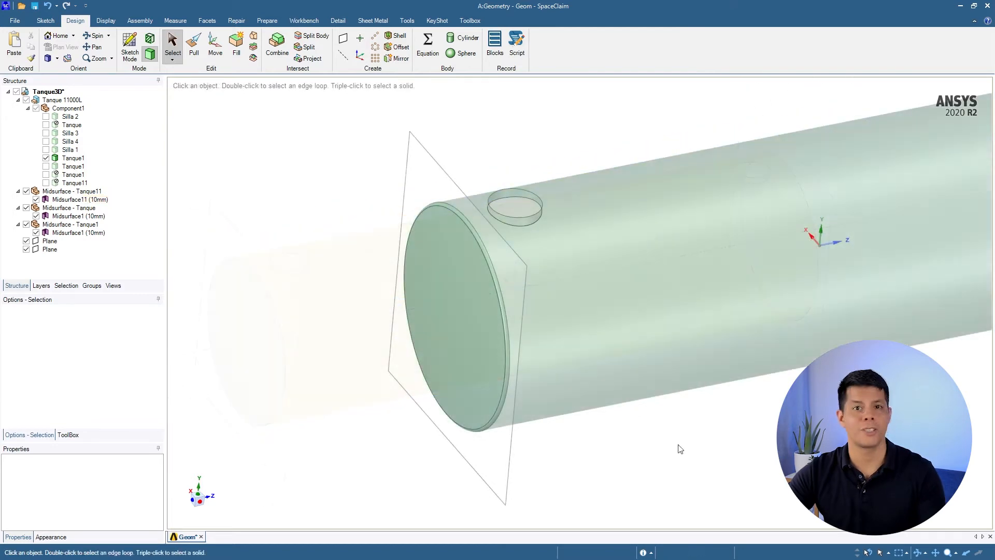
click(638, 291)
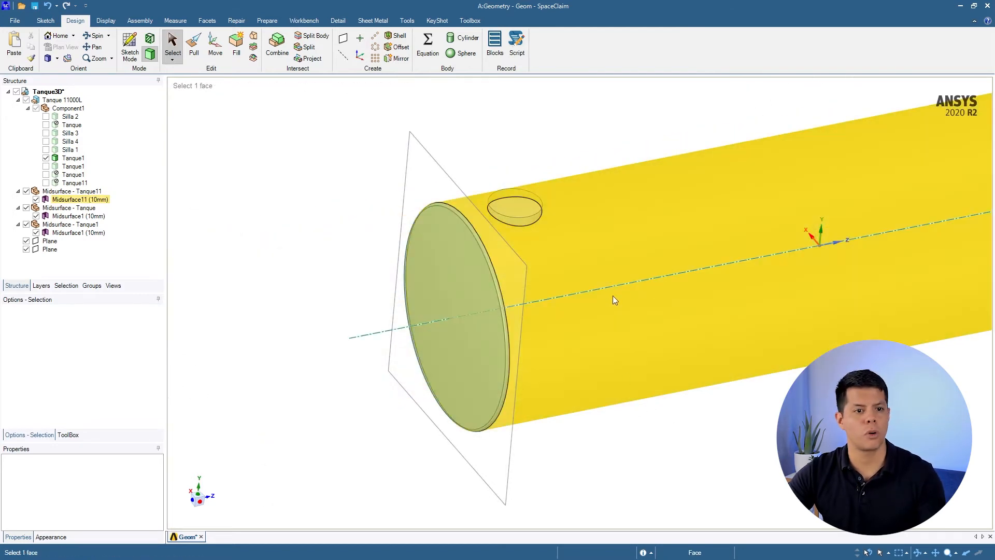
click(626, 450)
mouse_move(582, 438)
middle_down()
mouse_move(600, 438)
mouse_move(586, 439)
middle_up()
ctrl+middle_drag(676, 451, 673, 458)
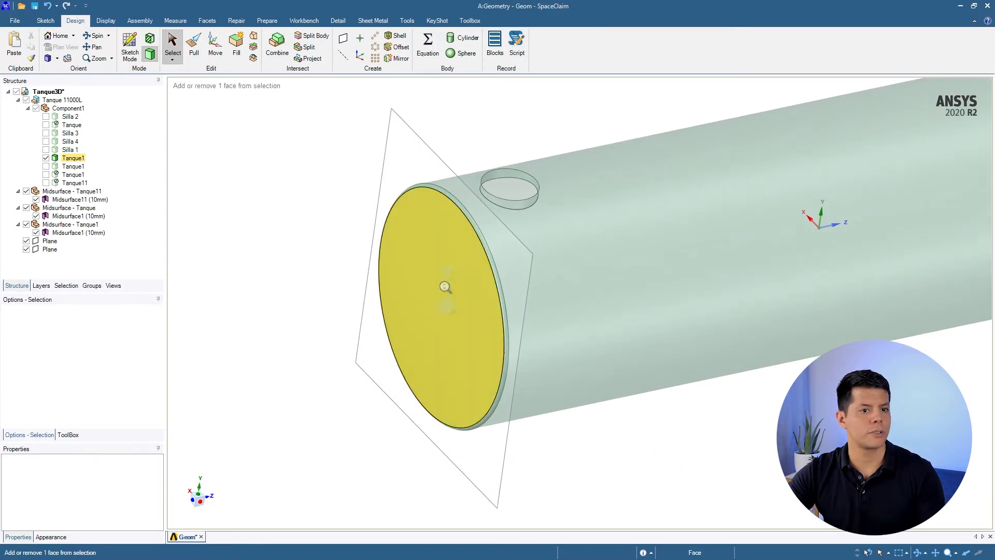
ctrl+middle_drag(444, 286, 461, 223)
ctrl+middle_drag(621, 308, 510, 320)
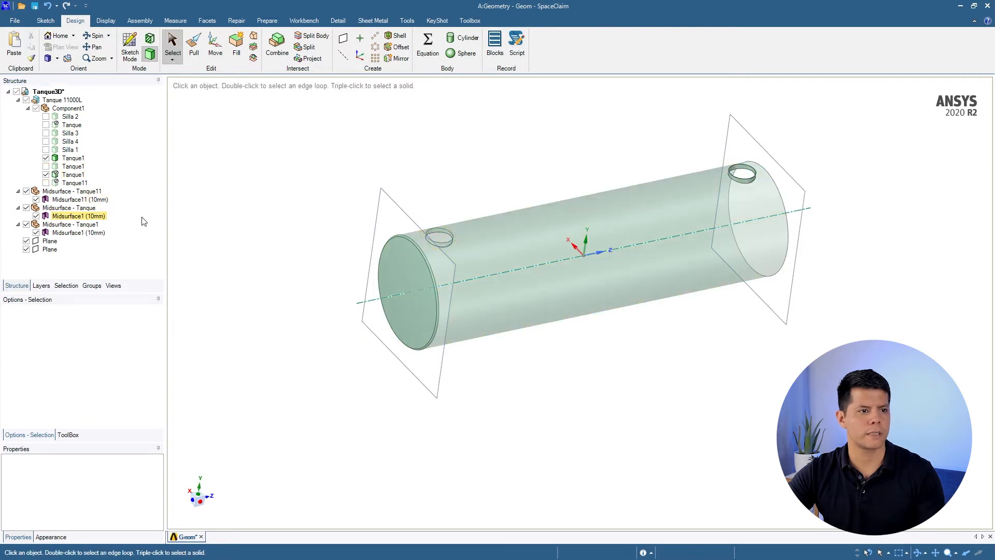
- Show the second Tanque1 end cap solid at the opposite end of the tank
click(46, 175)
click(47, 175)
click(46, 167)
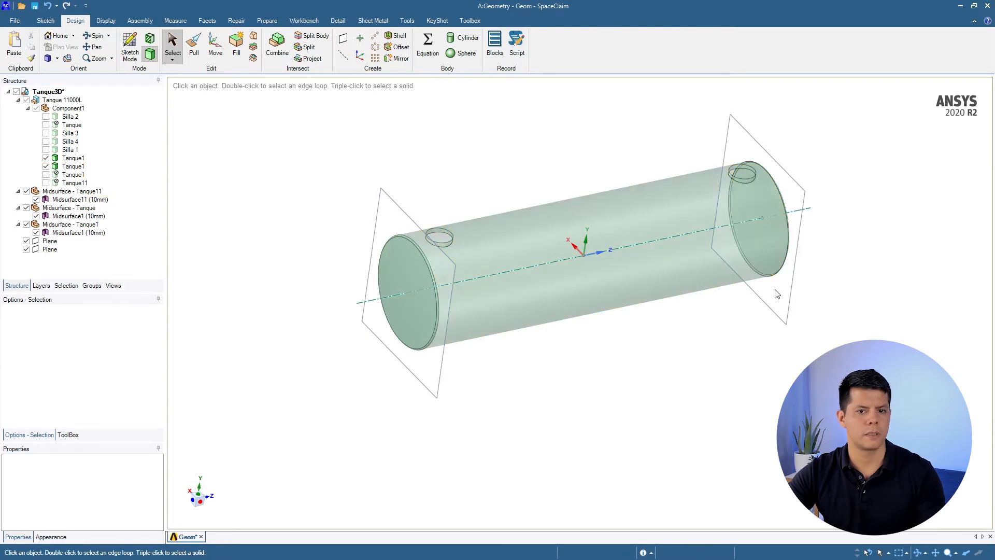
ctrl+middle_drag(775, 291, 604, 251)
scroll(926, 150, up, 10)
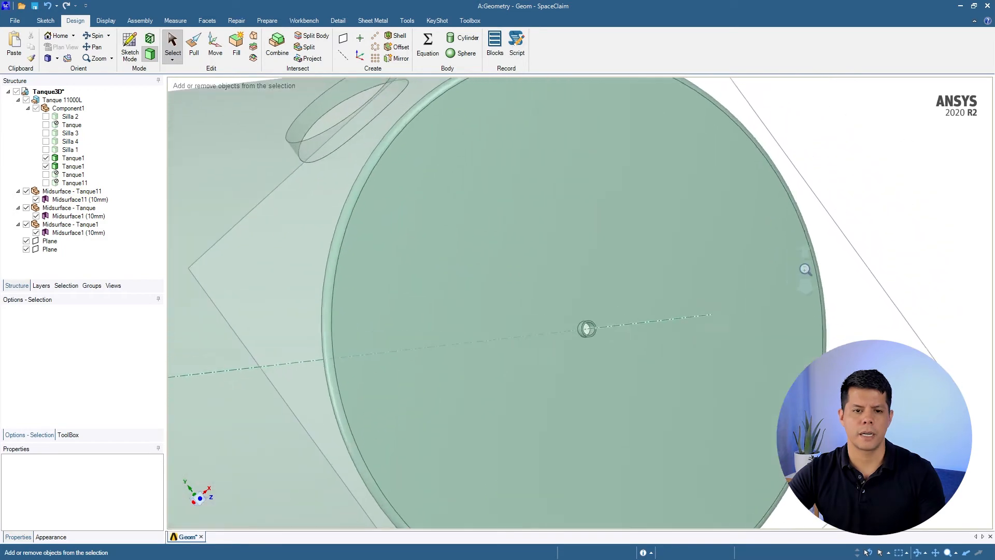
- Delete the faces of the small central nozzle on the second end cap
ctrl+middle_drag(510, 340, 648, 192)
ctrl+middle_drag(643, 244, 640, 311)
click(544, 243)
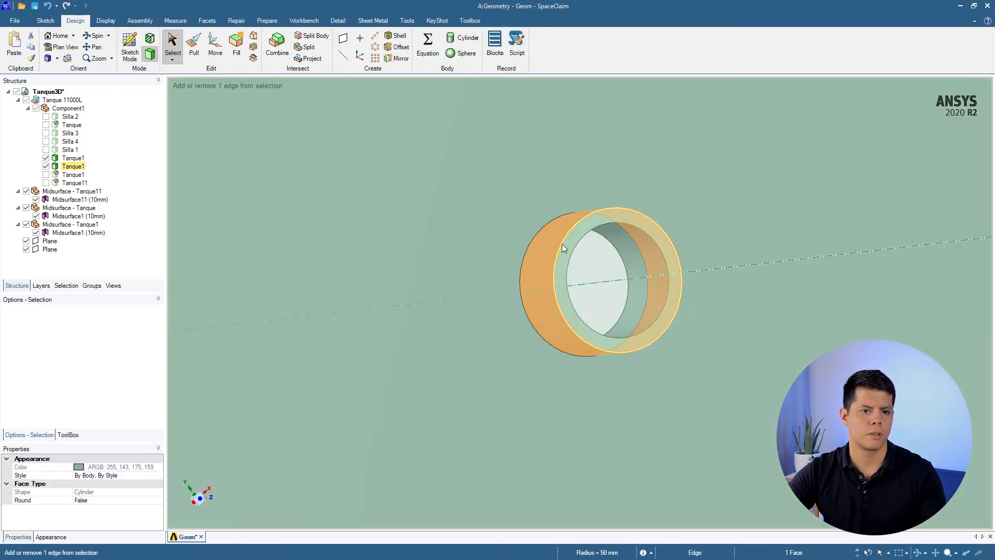
ctrl+click(562, 244)
ctrl+click(649, 250)
key(Delete)
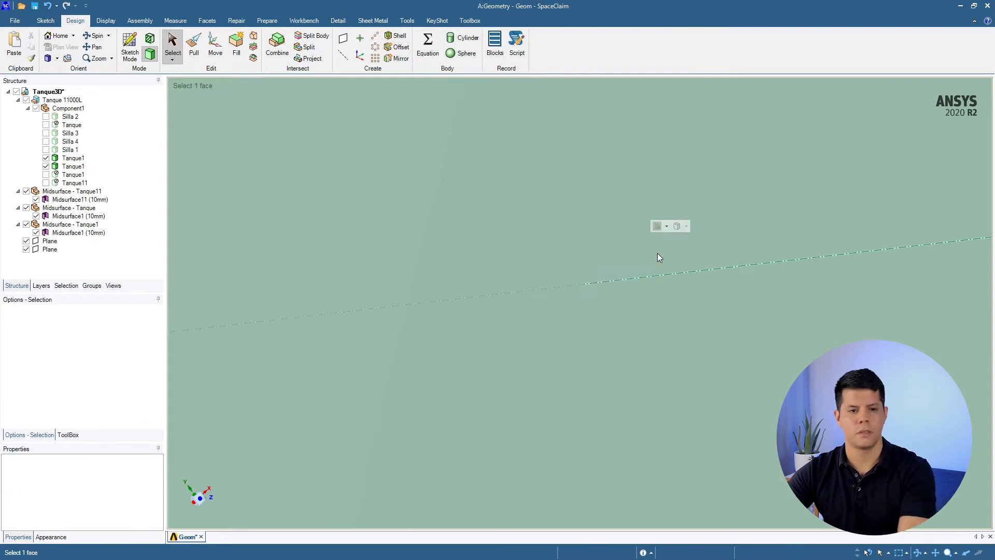
- Create midsurfaces for both simplified end caps, detecting face pairs by a thickness range of 5 mm to 15 mm
ctrl+middle_drag(570, 241, 571, 207)
ctrl+middle_drag(635, 294, 635, 260)
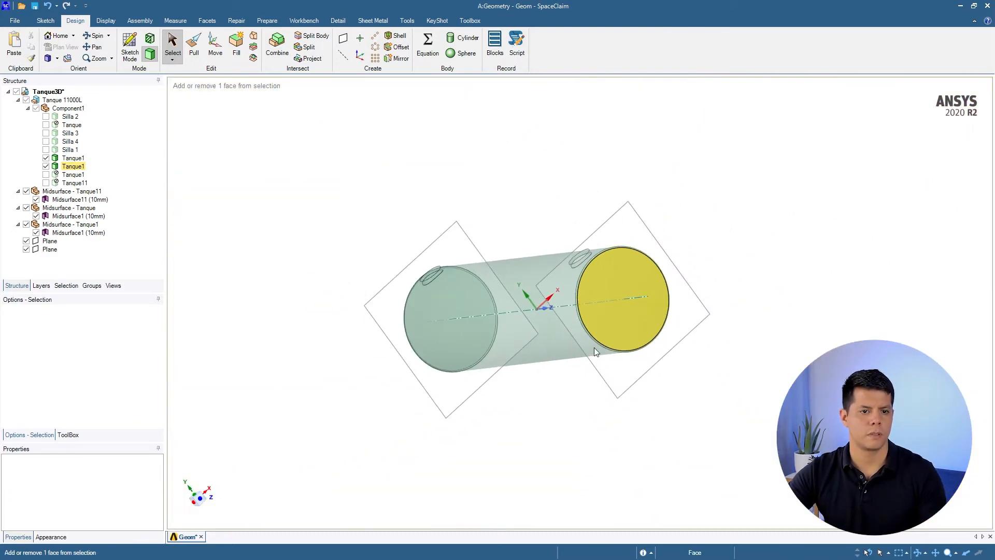
middle_drag(595, 351, 700, 378)
scroll(496, 363, up, 1)
ctrl+middle_drag(444, 346, 554, 370)
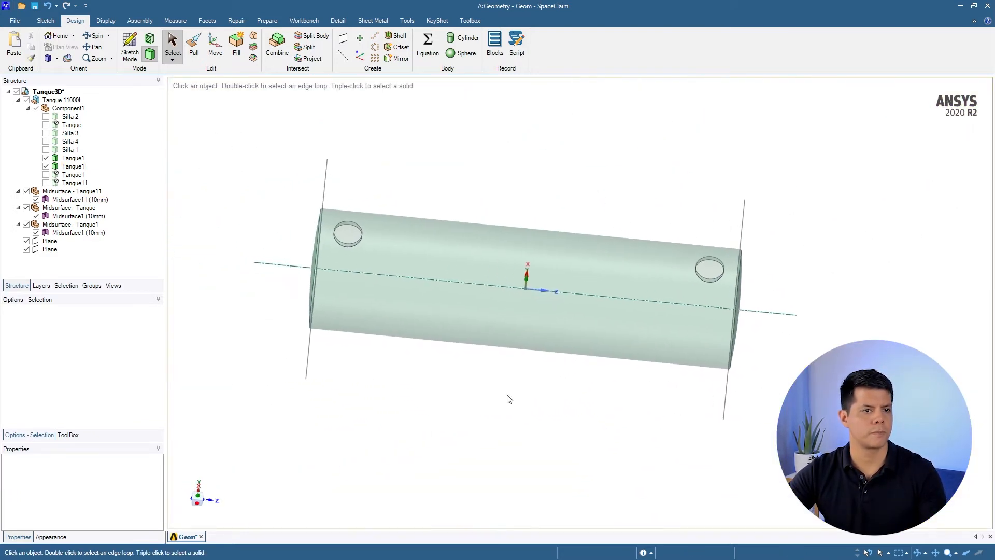
click(267, 21)
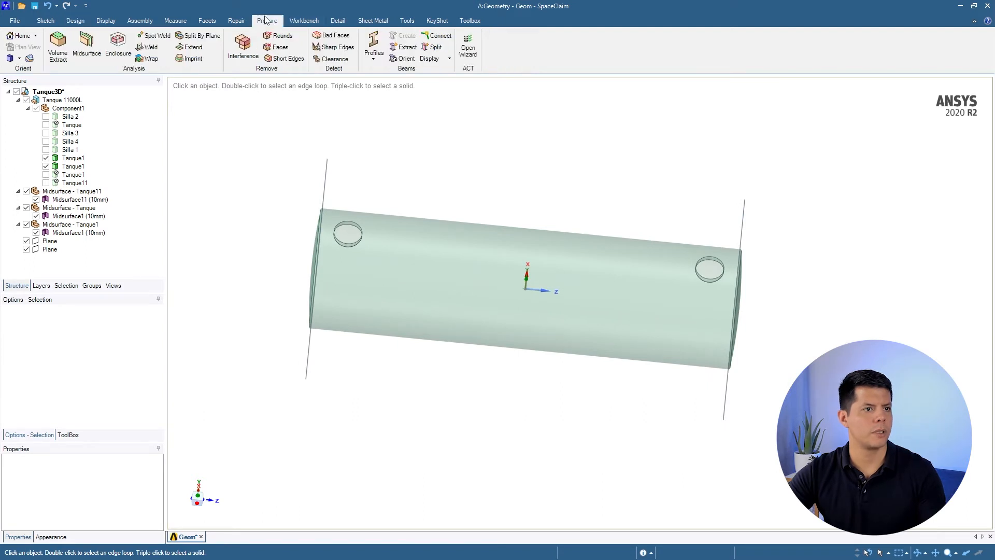
click(93, 45)
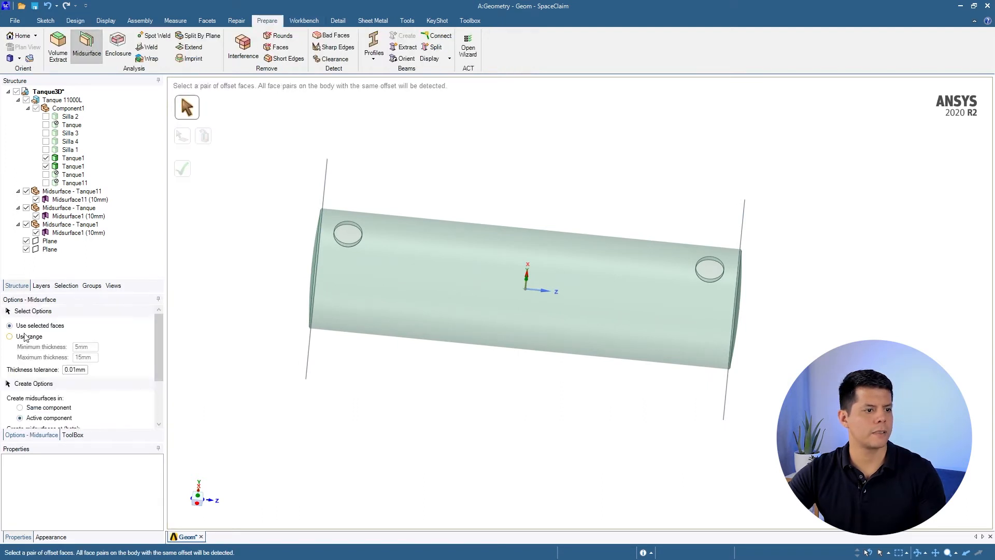
click(10, 337)
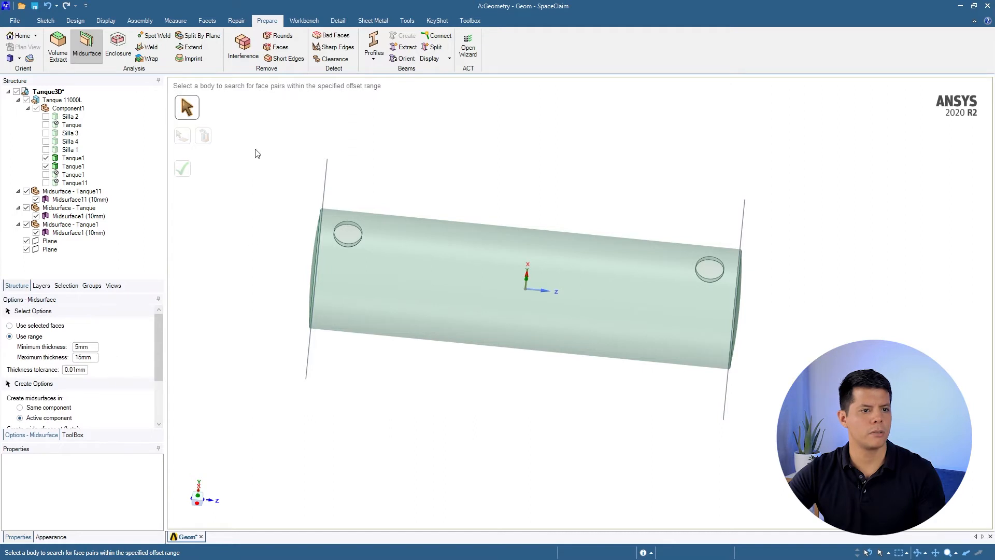
drag(263, 137, 885, 508)
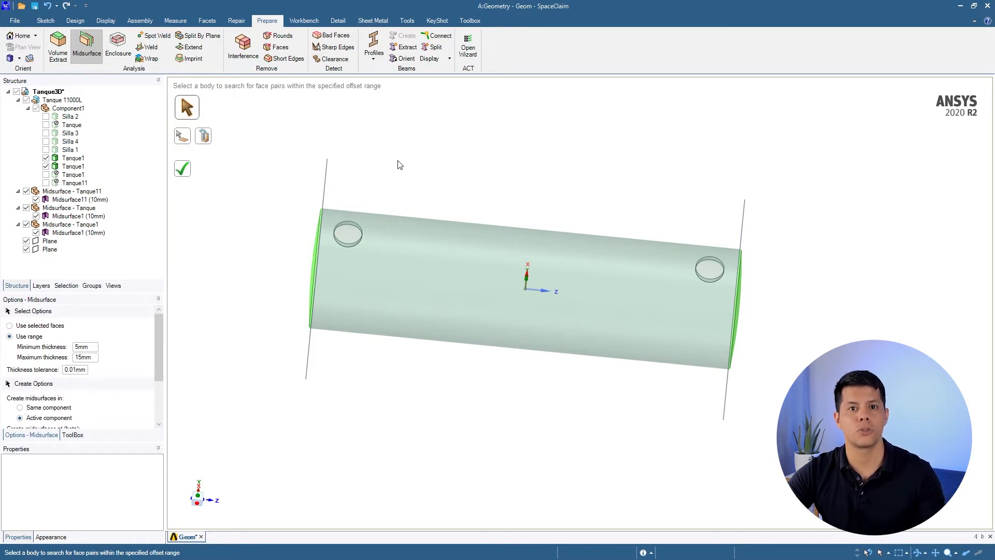
click(187, 178)
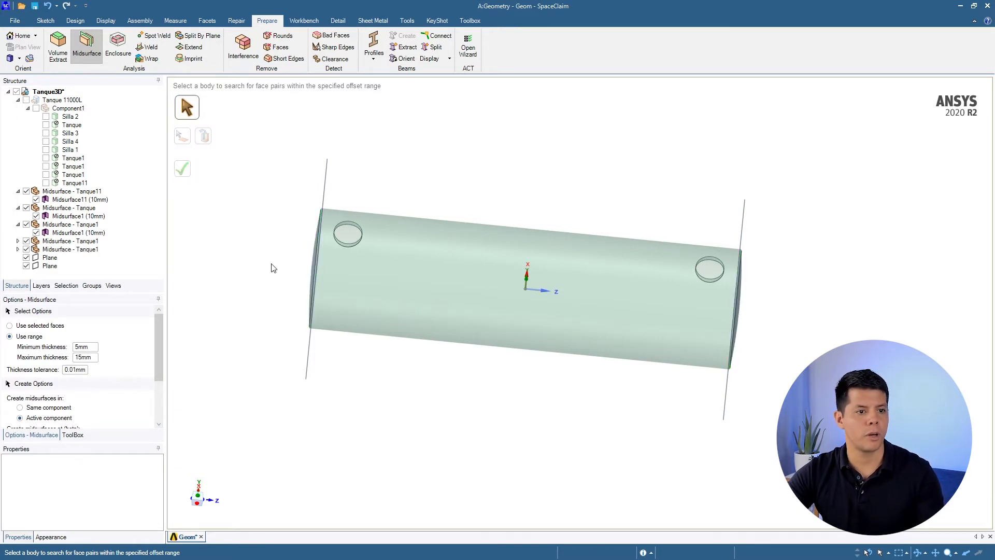
- Hide all five tank midsurface components and show the four saddle solids, Silla 1 through Silla 4
scroll(315, 360, up, 10)
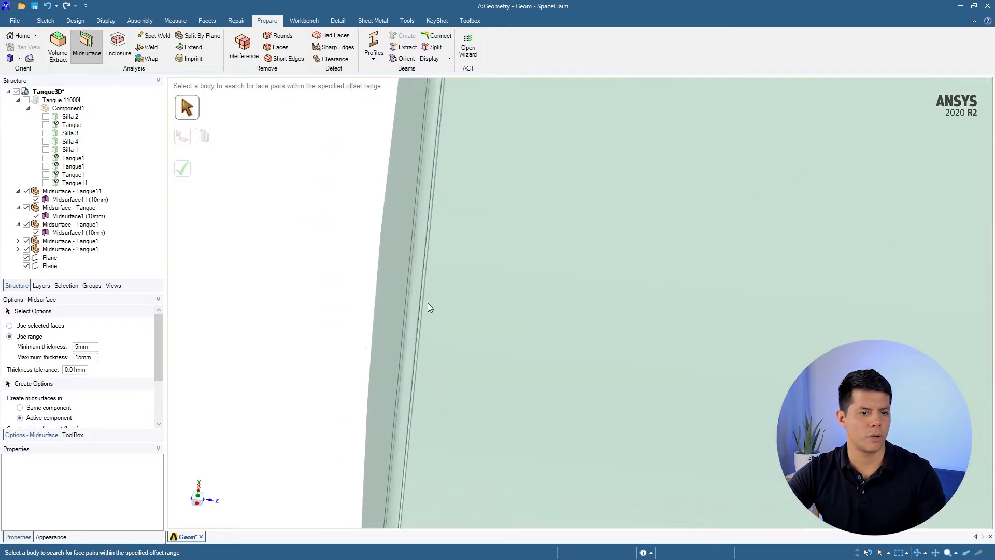
mouse_move(429, 282)
middle_down()
mouse_move(476, 273)
mouse_move(510, 246)
mouse_move(493, 232)
mouse_move(500, 222)
mouse_move(475, 273)
middle_up()
scroll(469, 207, down, 10)
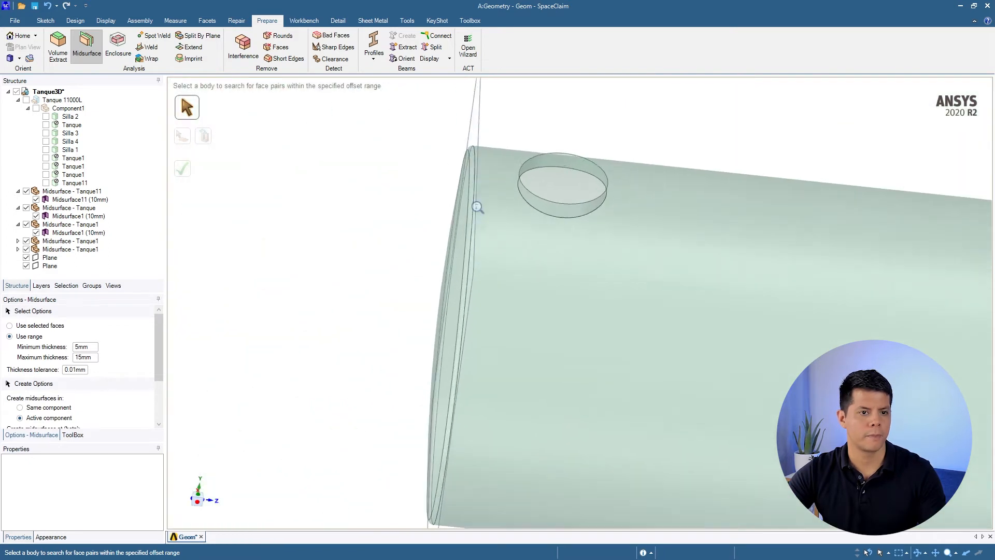
mouse_move(483, 117)
middle_down()
mouse_move(473, 215)
mouse_move(480, 289)
mouse_move(455, 359)
mouse_move(483, 378)
mouse_move(470, 380)
mouse_move(477, 373)
mouse_move(513, 400)
middle_up()
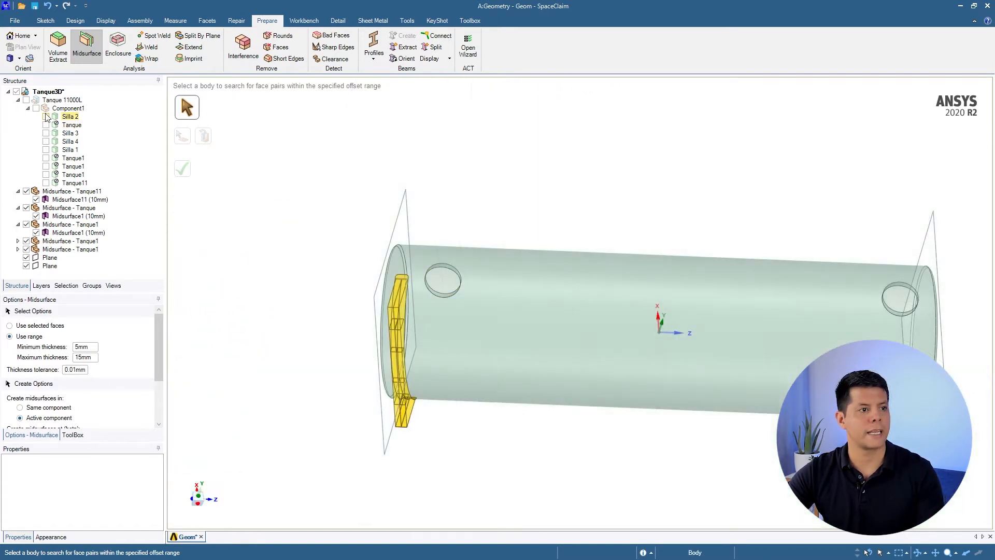
click(46, 117)
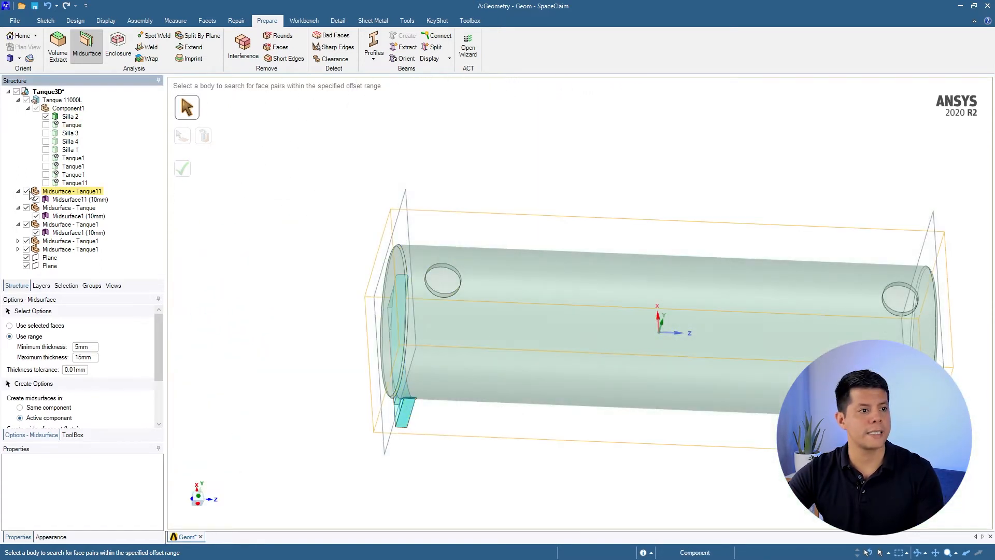
click(26, 191)
click(26, 208)
click(26, 225)
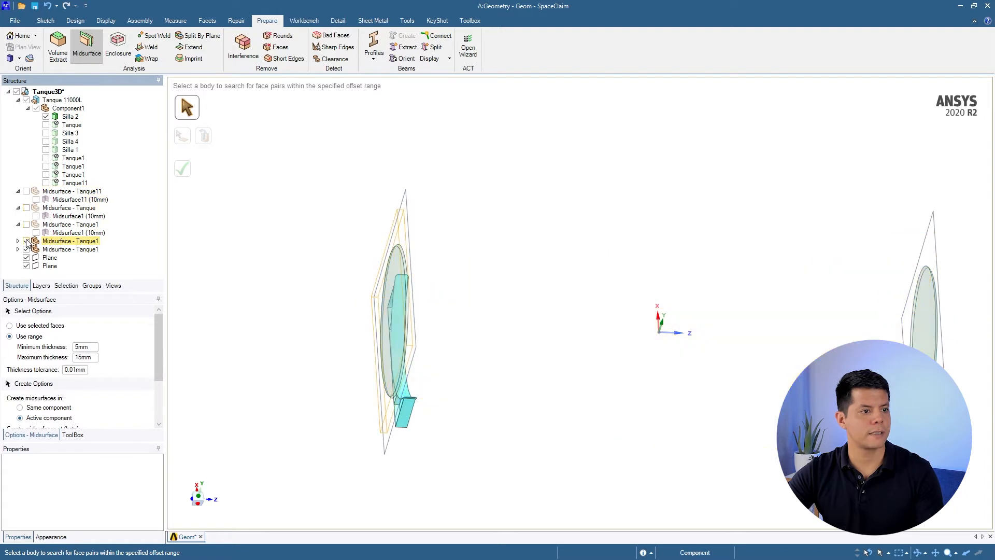
click(26, 241)
click(26, 249)
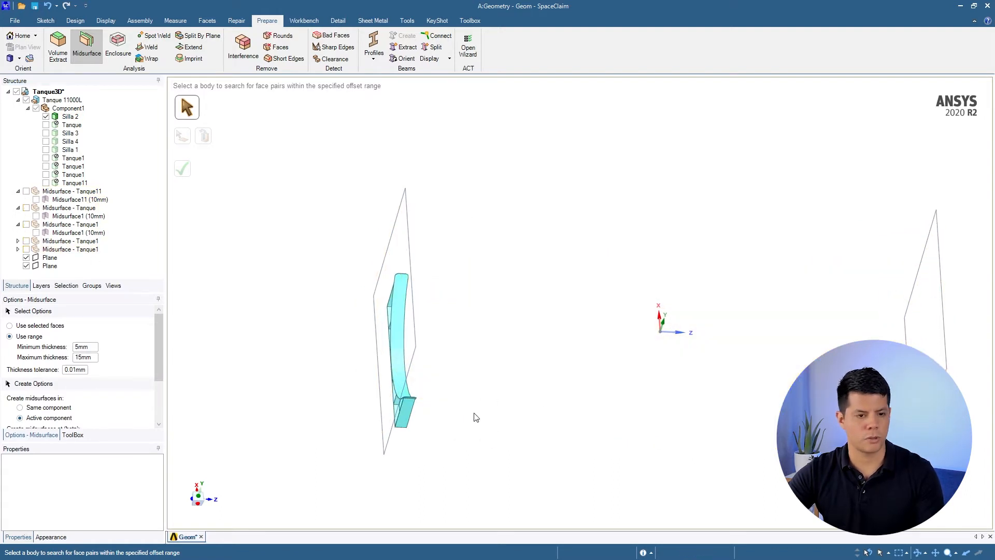
shift+middle_drag(437, 405, 527, 370)
scroll(523, 399, up, 1)
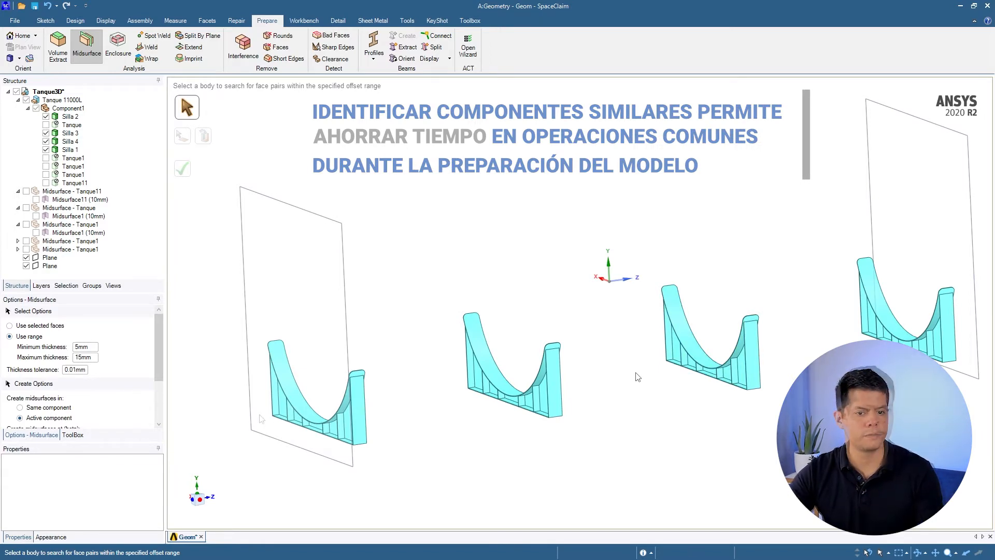
- Examine the Silla 2 saddle from the side and around its ribs, base plate and lower corner
ctrl+middle_drag(260, 415, 309, 514)
ctrl+middle_drag(314, 378, 447, 295)
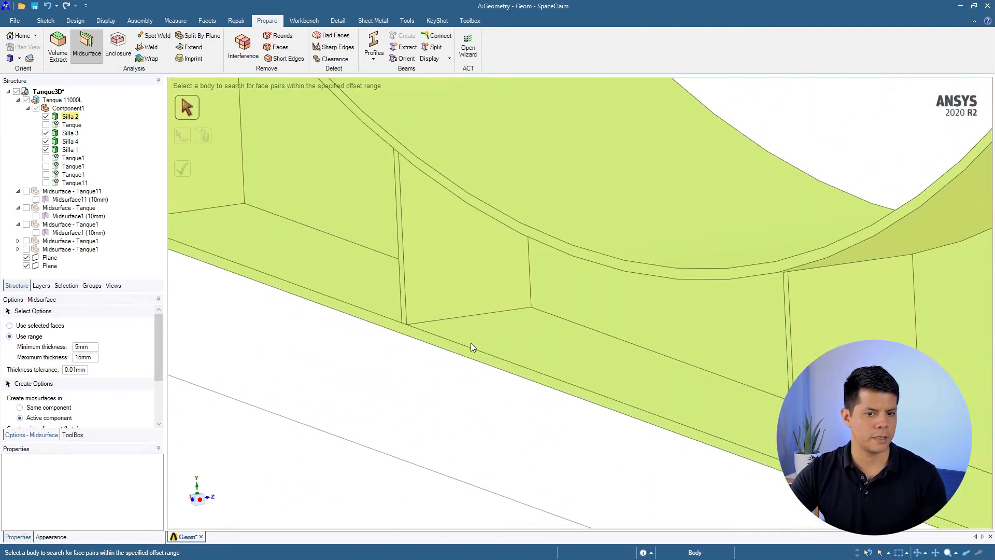
ctrl+middle_drag(471, 343, 429, 277)
middle_drag(695, 382, 604, 389)
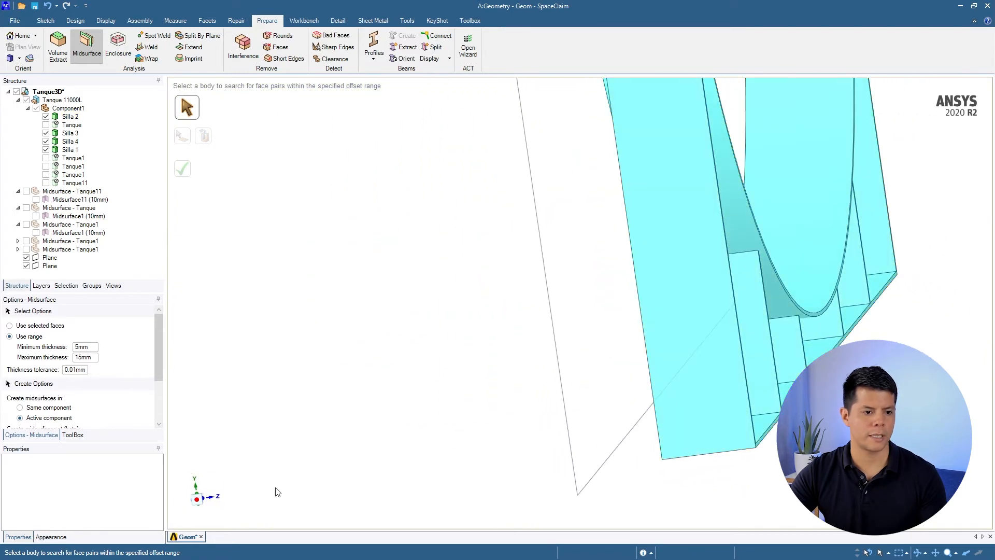
click(197, 501)
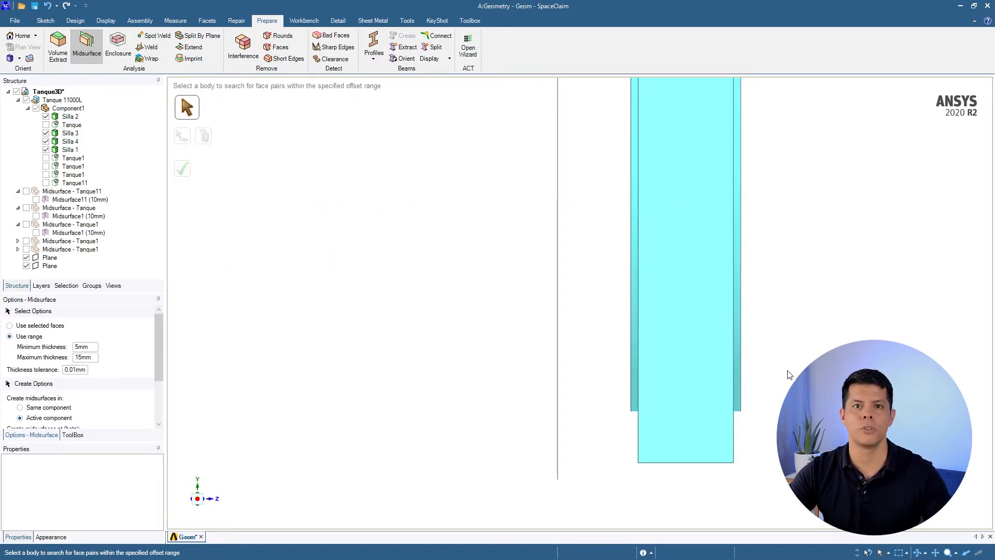
middle_drag(680, 431, 744, 455)
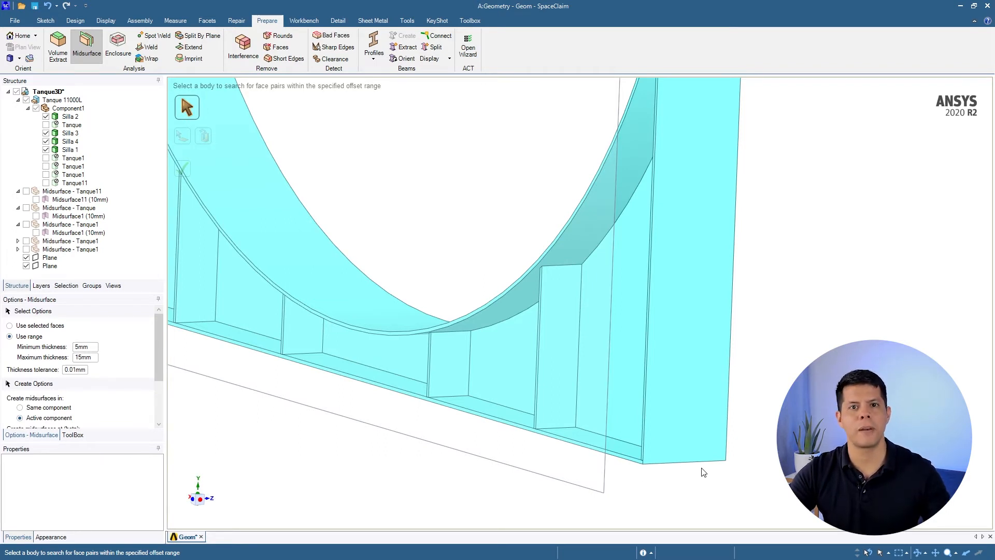
scroll(648, 477, up, 5)
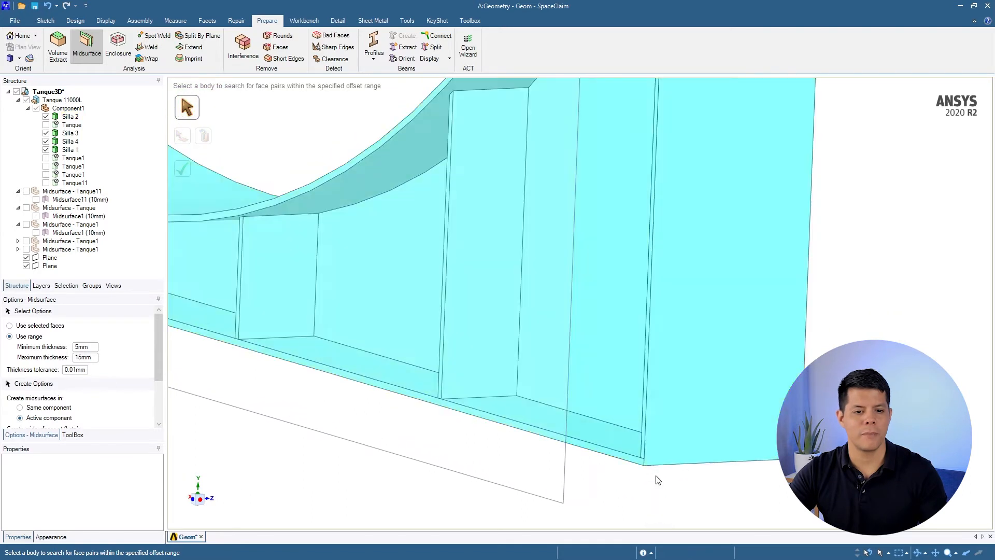
scroll(643, 478, up, 6)
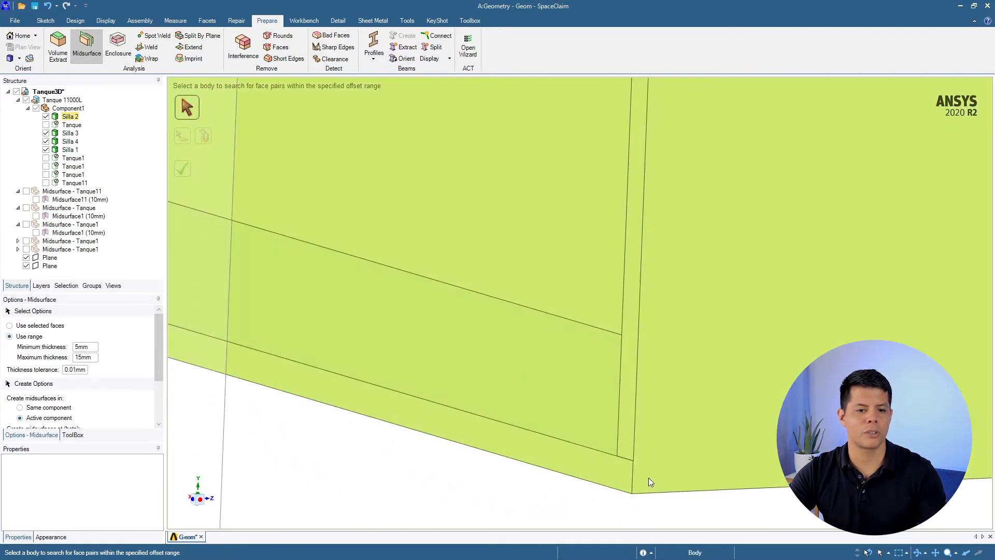
shift+middle_drag(645, 482, 725, 347)
scroll(736, 332, up, 5)
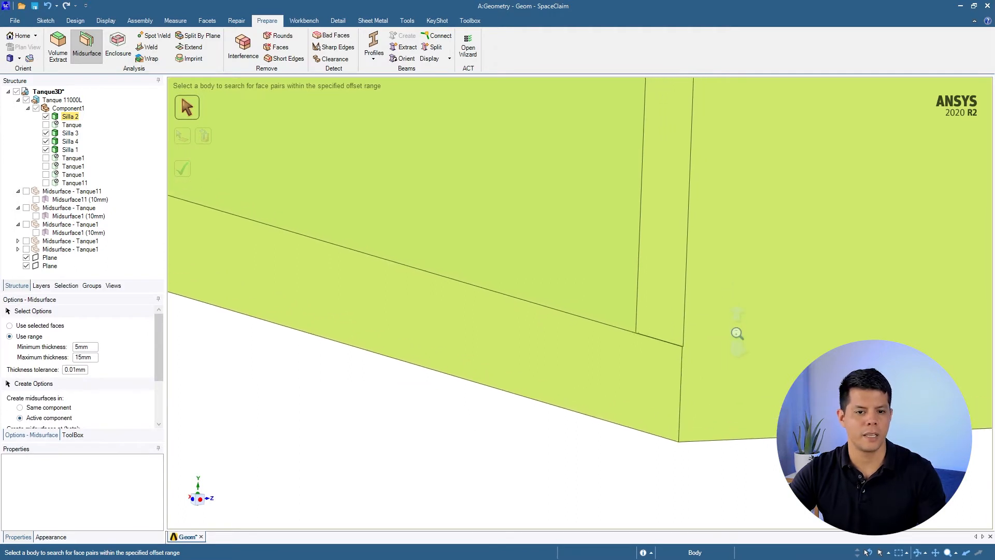
scroll(671, 414, up, 5)
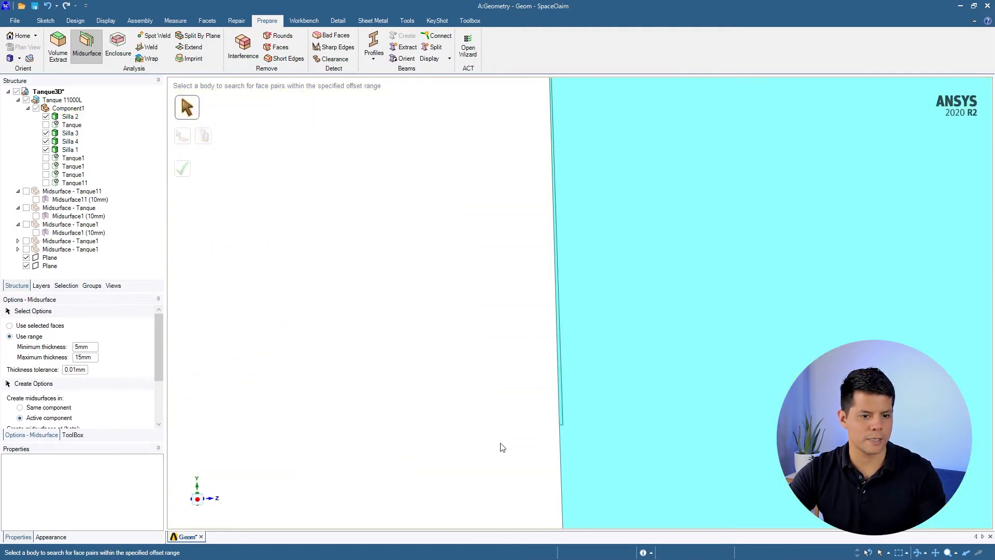
- Examine closely how the end plate and base plate edges line up at the near lower corner of Silla 2
middle_drag(603, 415, 590, 462)
scroll(540, 372, up, 2)
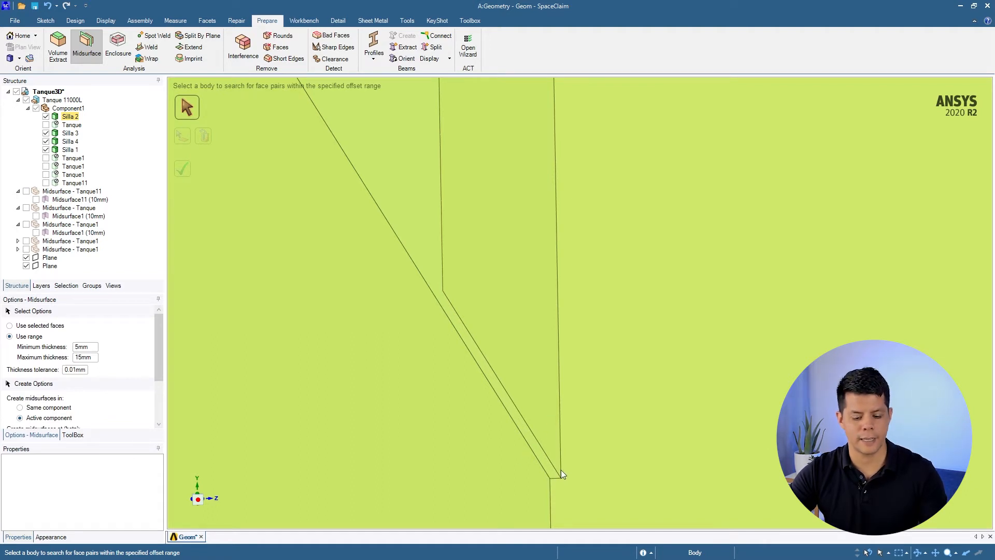
scroll(561, 470, up, 3)
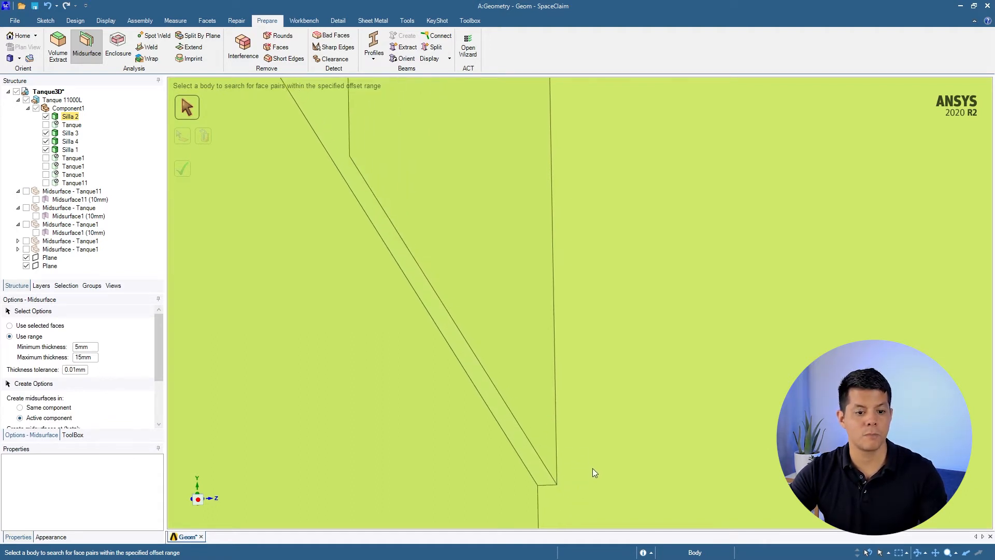
shift+middle_drag(592, 465, 591, 32)
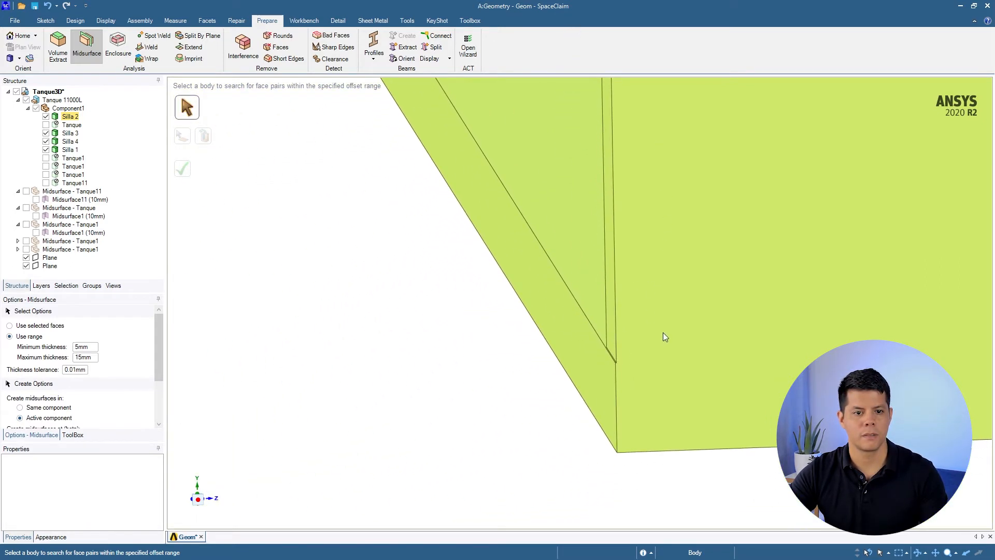
ctrl+middle_drag(657, 356, 658, 491)
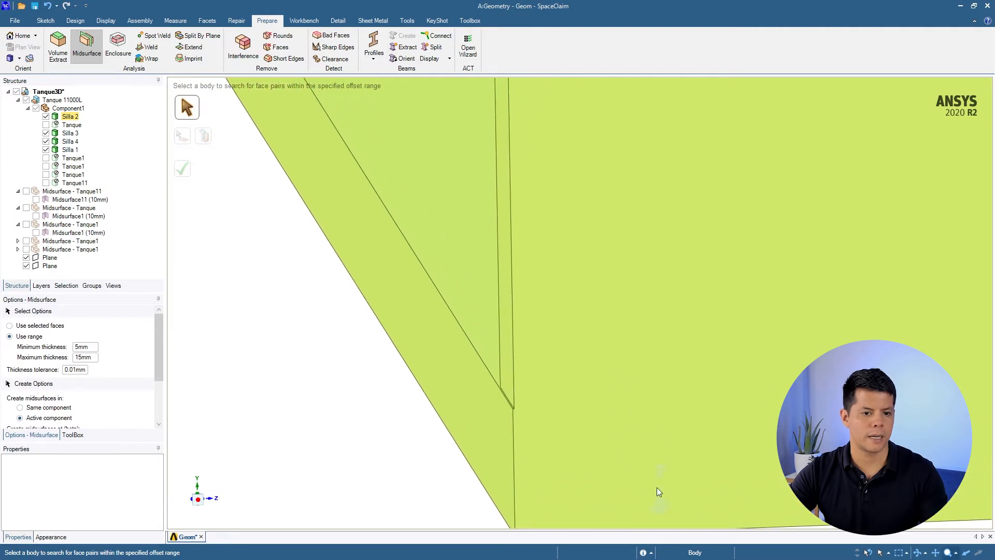
ctrl+middle_drag(570, 448, 571, 488)
shift+middle_drag(479, 381, 614, 275)
scroll(613, 275, up, 7)
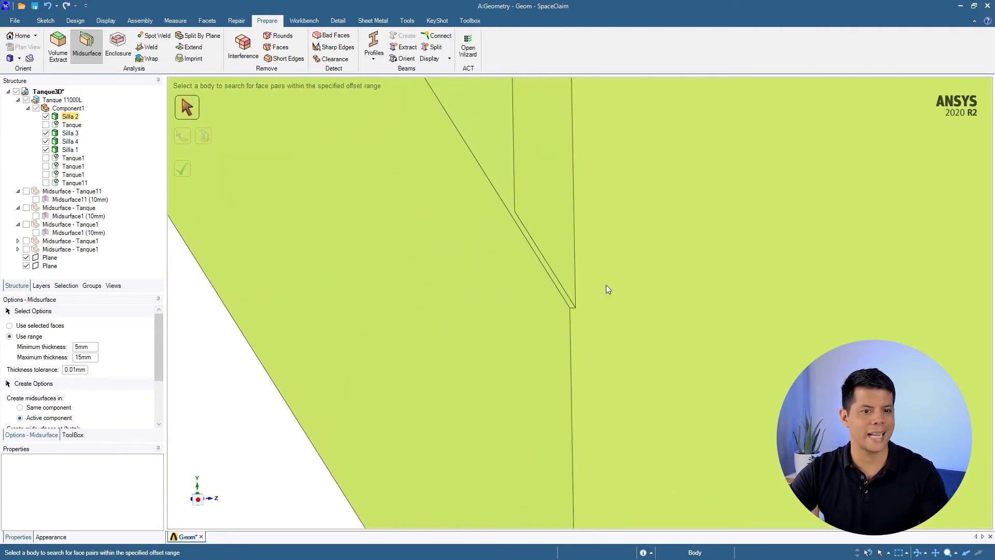
scroll(599, 280, up, 2)
scroll(595, 281, down, 1)
mouse_move(563, 343)
middle_down()
mouse_move(551, 338)
mouse_move(544, 175)
mouse_move(509, 207)
mouse_move(446, 305)
mouse_move(413, 291)
mouse_move(404, 351)
mouse_move(420, 287)
mouse_move(322, 184)
mouse_move(575, 387)
mouse_move(488, 244)
mouse_move(449, 236)
middle_up()
scroll(449, 236, down, 1)
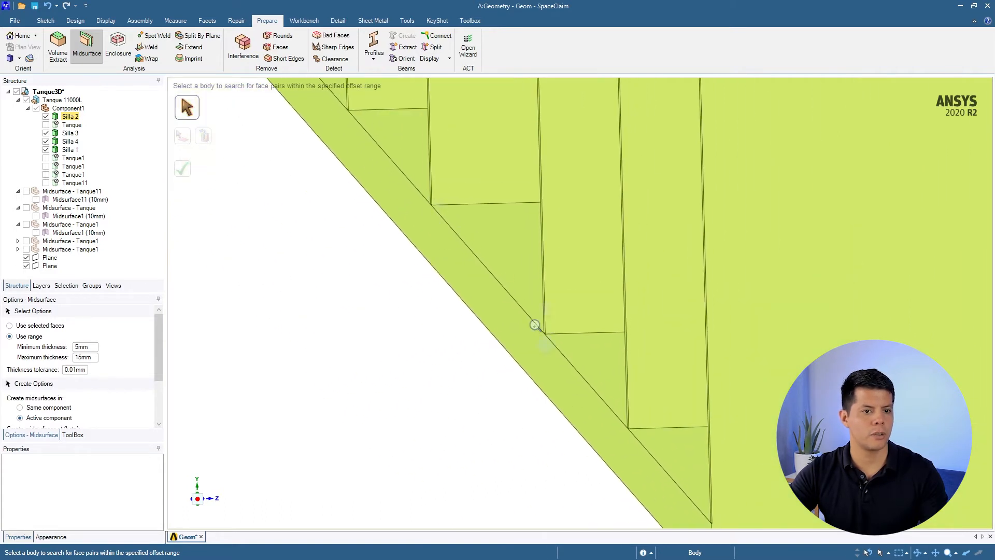
- Examine the far end of the Silla 2 base plate where its edge meets the vertical plate
scroll(539, 328, down, 5)
scroll(468, 271, up, 2)
scroll(442, 204, up, 6)
shift+middle_drag(394, 182, 362, 139)
shift+middle_drag(347, 179, 434, 314)
scroll(404, 270, up, 5)
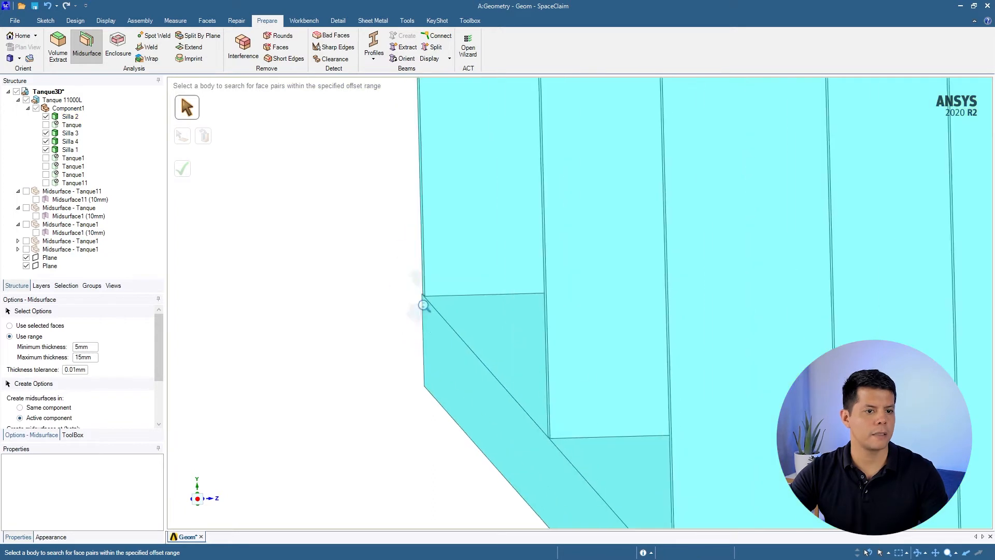
scroll(497, 380, up, 3)
scroll(534, 438, up, 3)
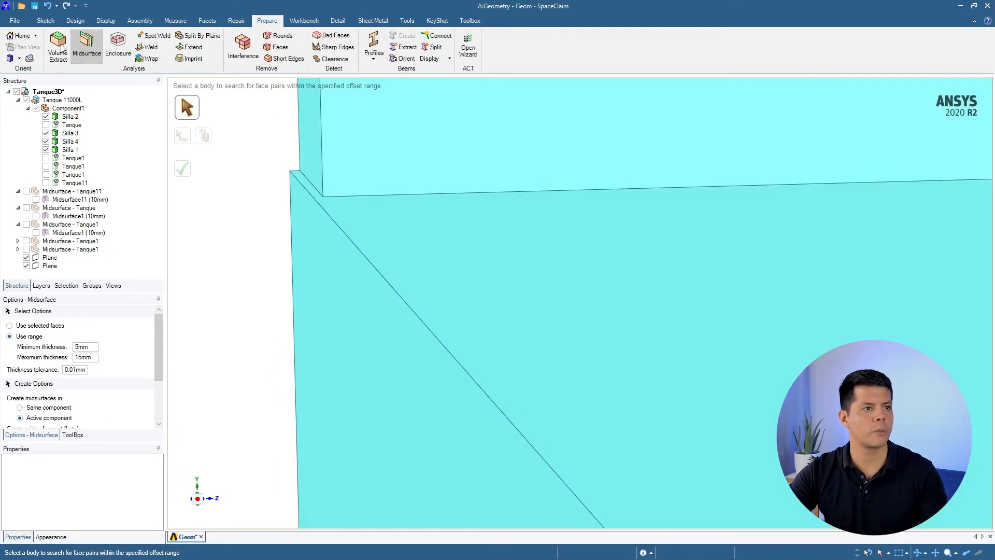
- Move the protruding edge face of the Silla 2 base plate up to the outer face of the vertical end plate
click(73, 20)
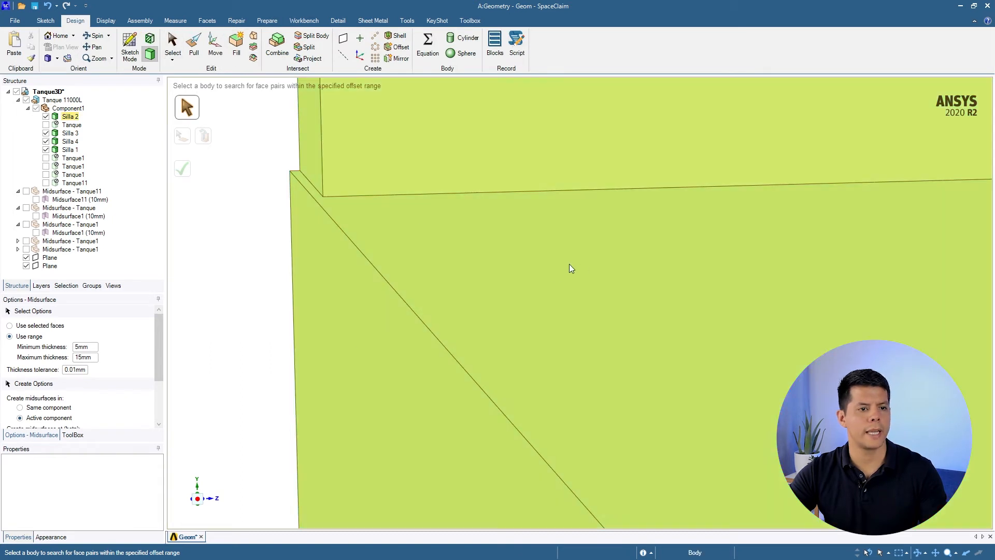
key(m)
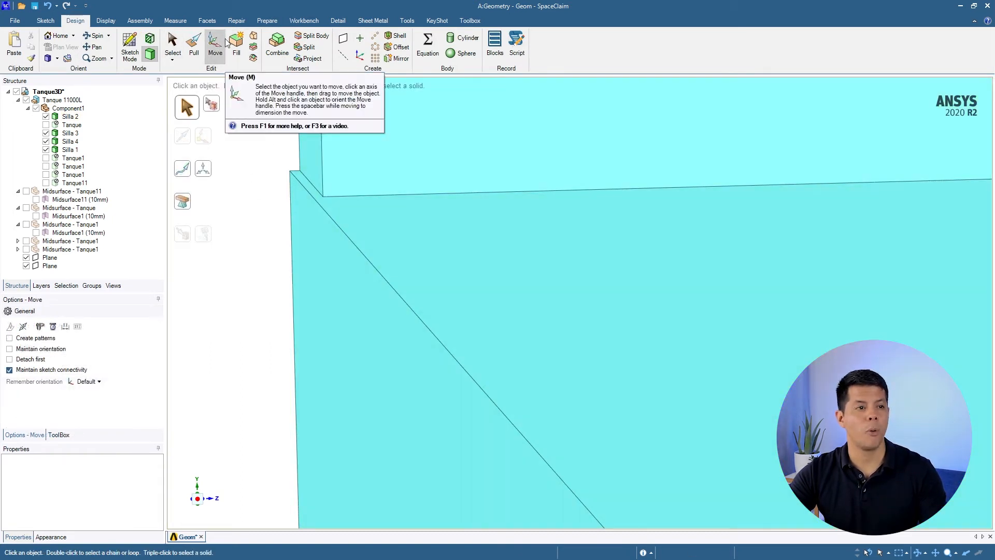
click(335, 314)
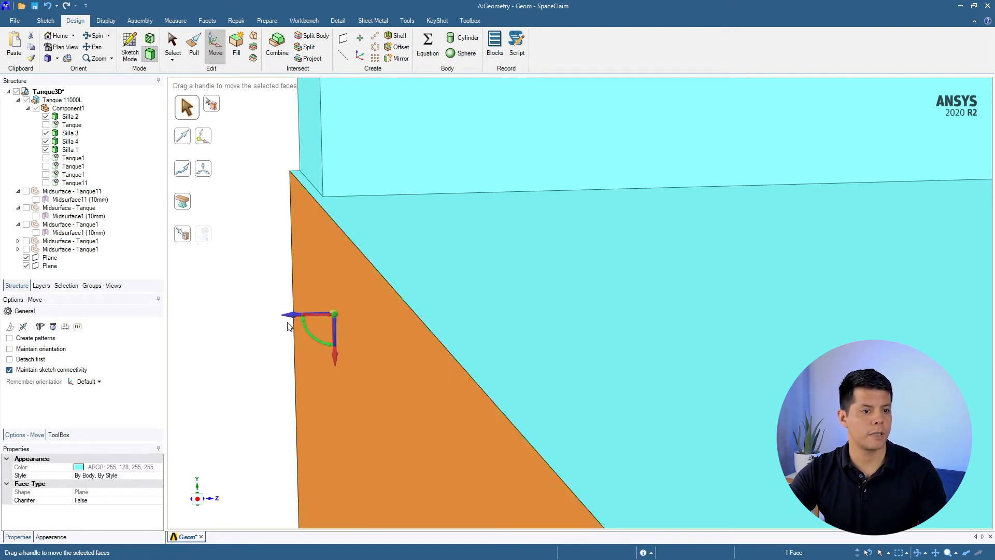
middle_drag(277, 321, 286, 325)
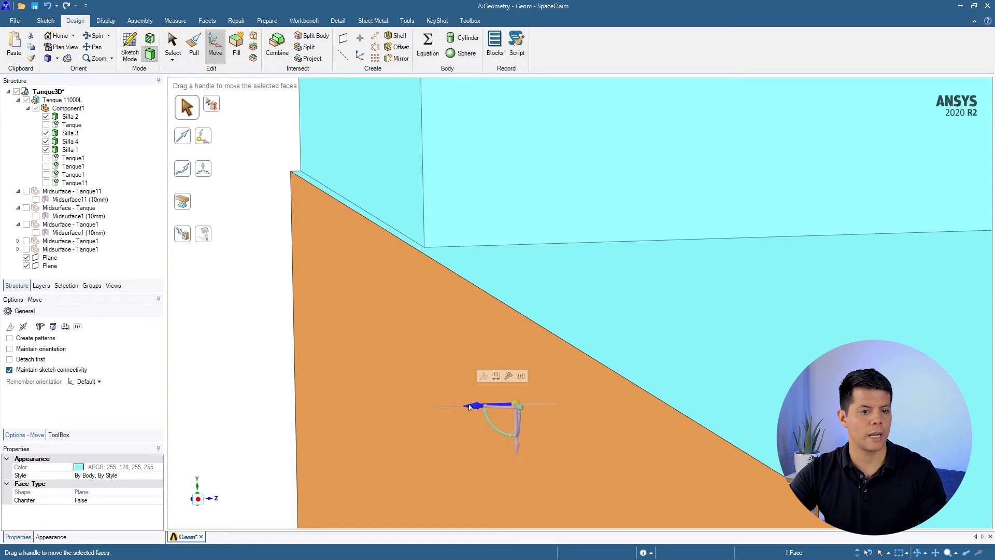
click(186, 238)
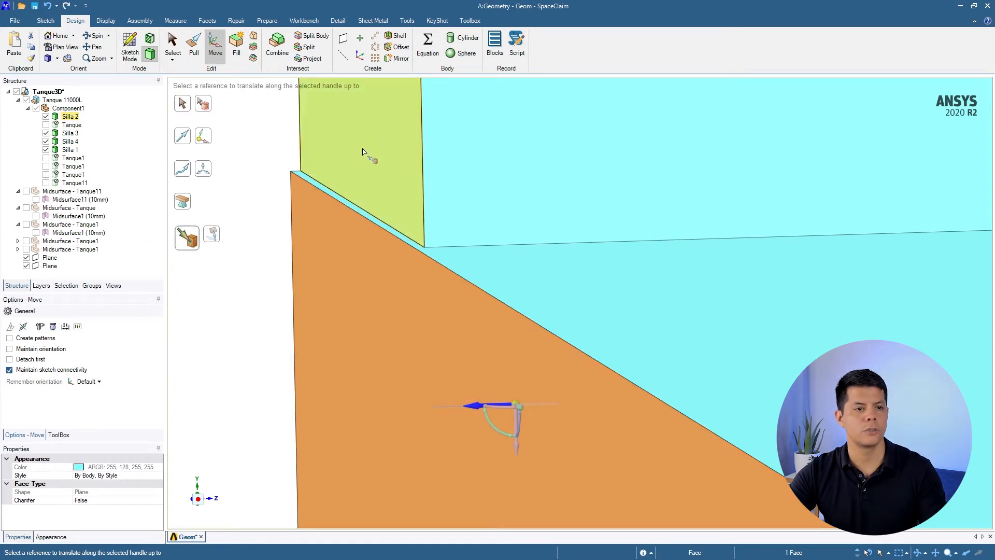
click(363, 151)
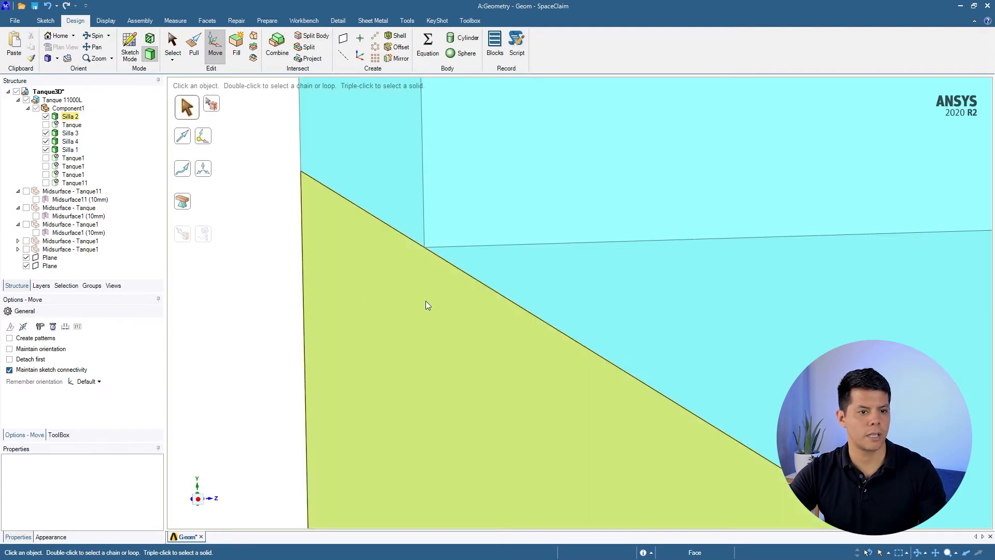
- Examine the aligned base plate edge, the opposite lower corner and the whole Silla 2 saddle from several angles
ctrl+middle_drag(439, 240, 397, 120)
ctrl+middle_drag(529, 427, 451, 291)
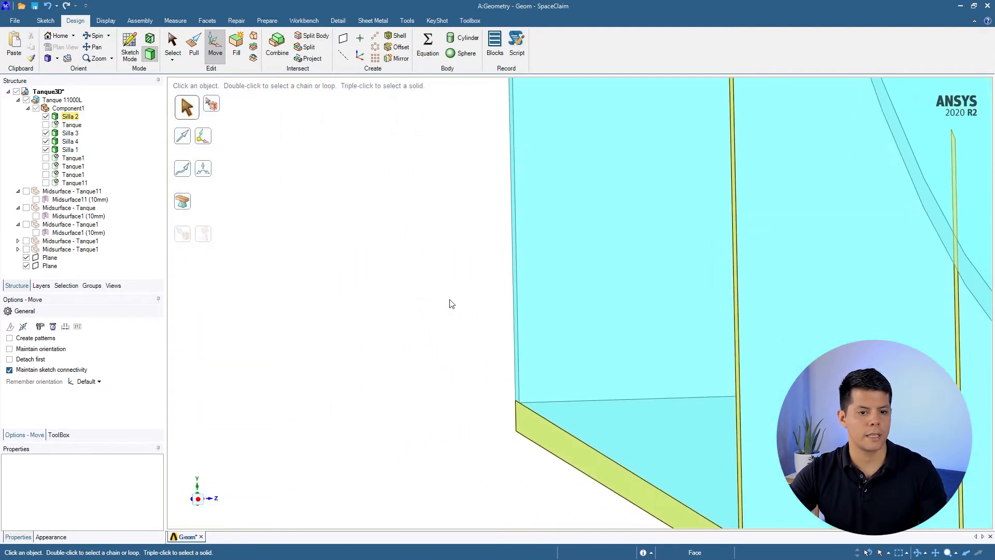
ctrl+middle_drag(642, 436, 571, 327)
shift+middle_drag(674, 449, 424, 197)
shift+middle_drag(762, 466, 652, 395)
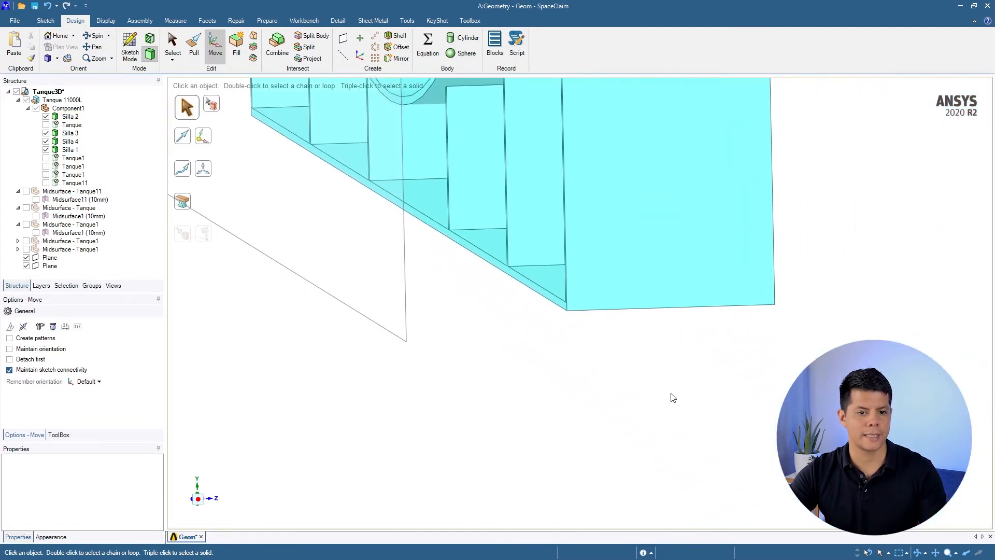
ctrl+middle_drag(556, 304, 593, 466)
ctrl+middle_drag(618, 317, 630, 414)
ctrl+middle_drag(601, 268, 748, 313)
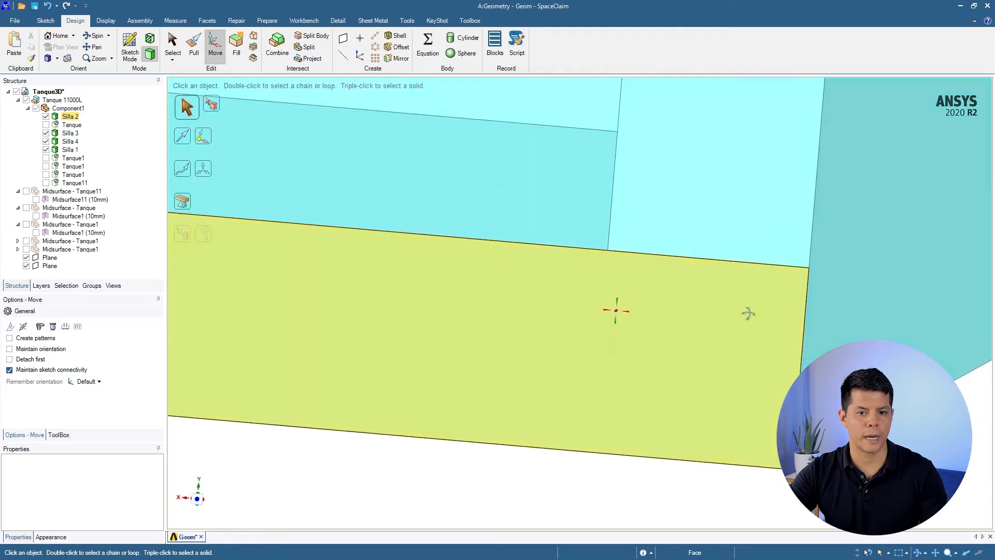
middle_drag(748, 313, 769, 313)
ctrl+middle_drag(533, 358, 547, 407)
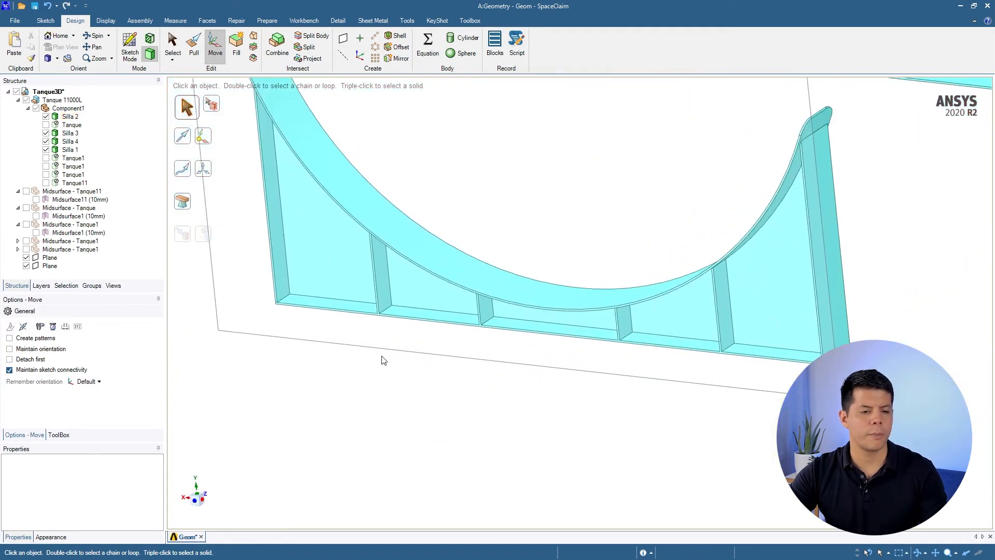
ctrl+middle_drag(410, 388, 418, 375)
shift+middle_drag(458, 269, 456, 326)
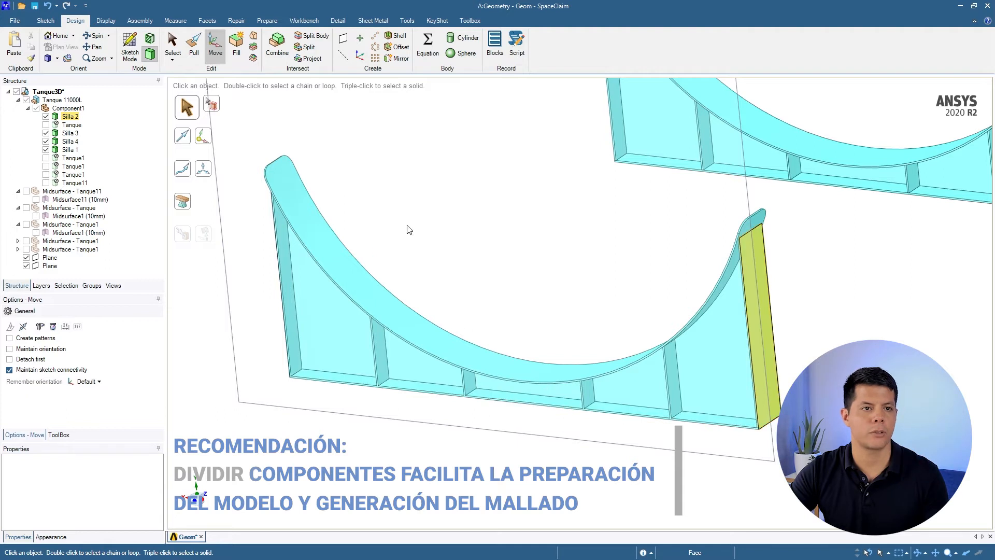
- Split the Silla 2 body using the upper face of its base plate as the cutter
click(316, 37)
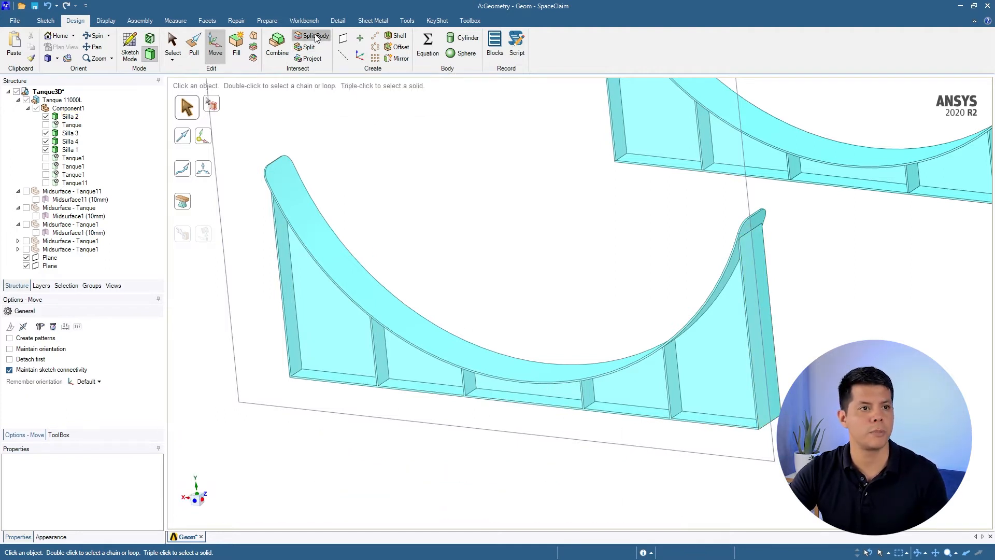
click(341, 344)
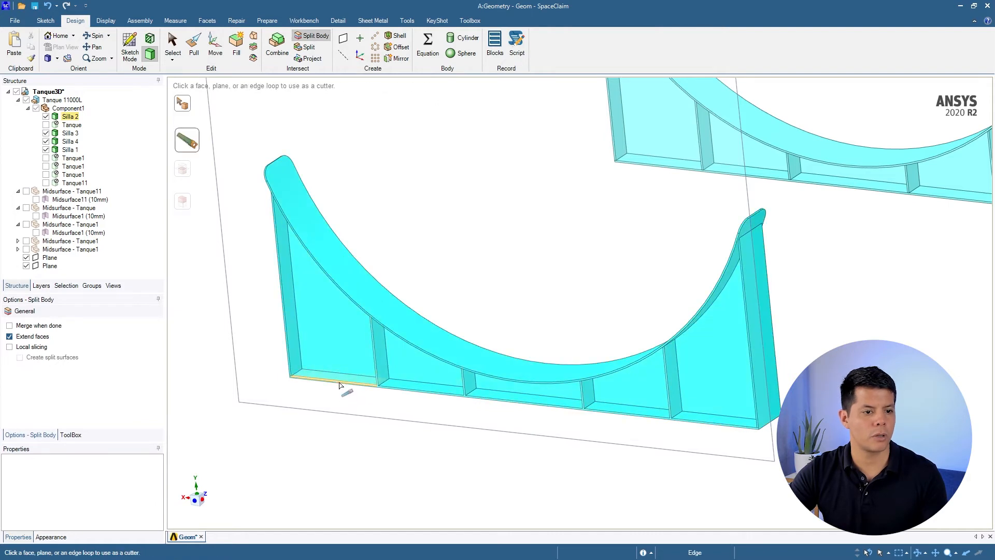
scroll(340, 385, up, 5)
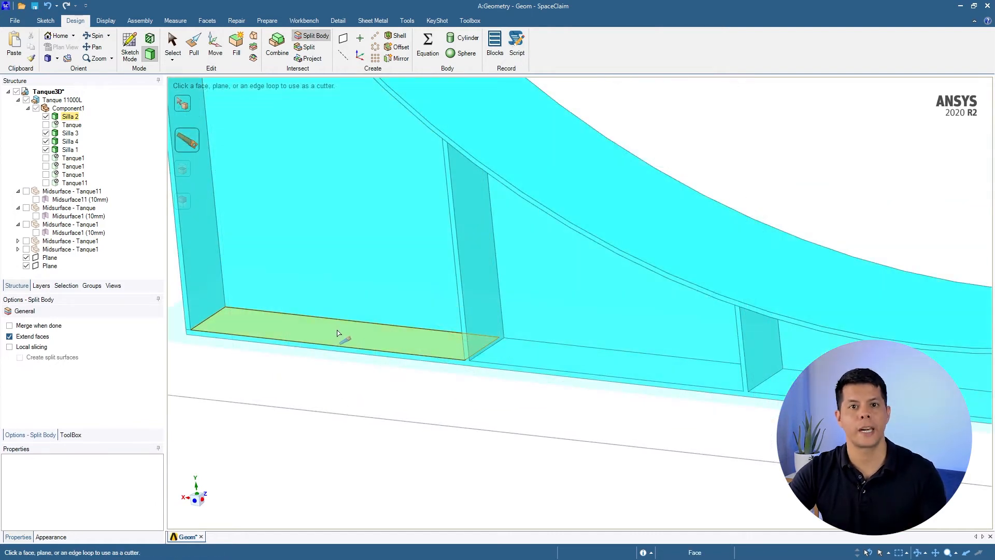
click(337, 333)
mouse_move(374, 403)
ctrl+middle_down()
mouse_move(362, 385)
mouse_move(358, 393)
ctrl+middle_up()
key(Escape)
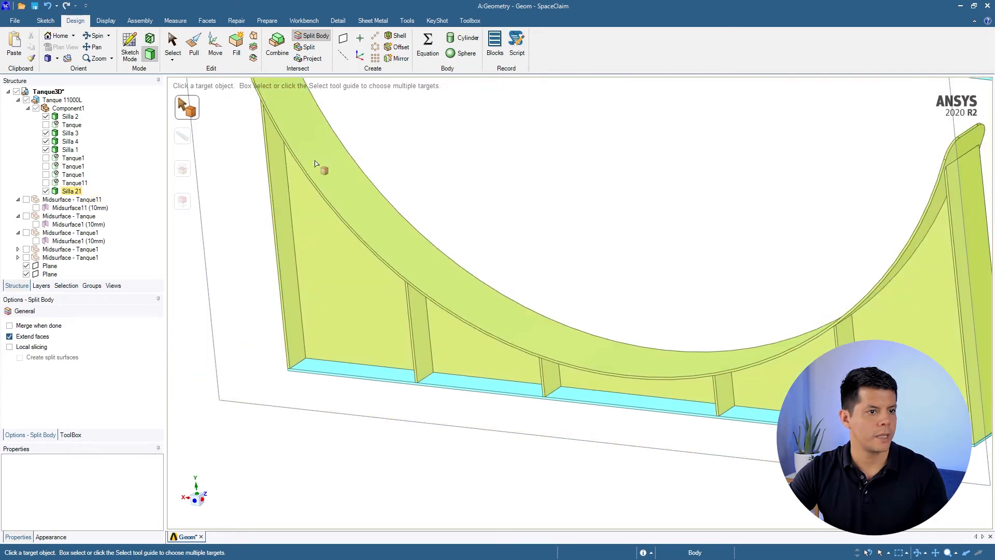
- Hide the upper saddle body so that only the separated base plate of Silla 2 is displayed
click(173, 44)
click(310, 239)
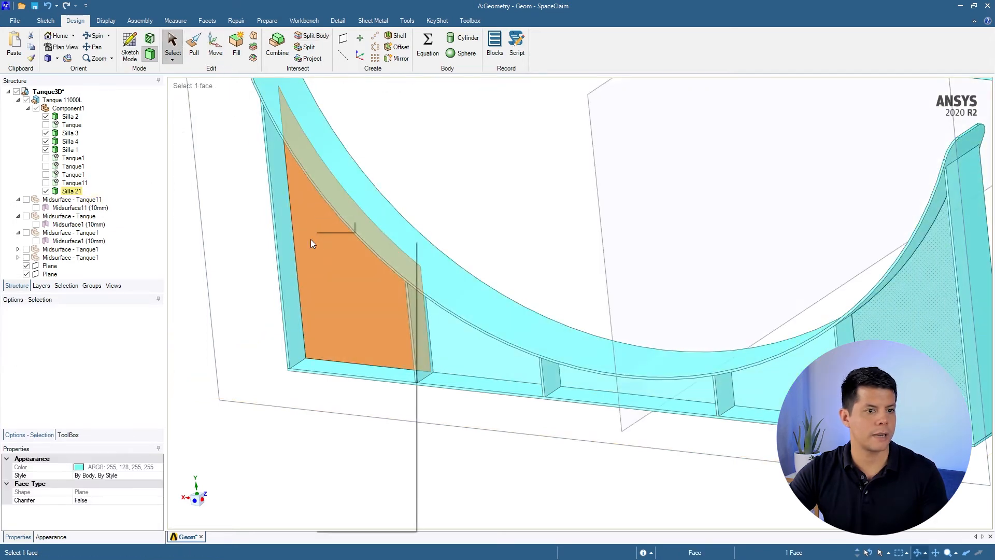
right_click(312, 239)
click(351, 347)
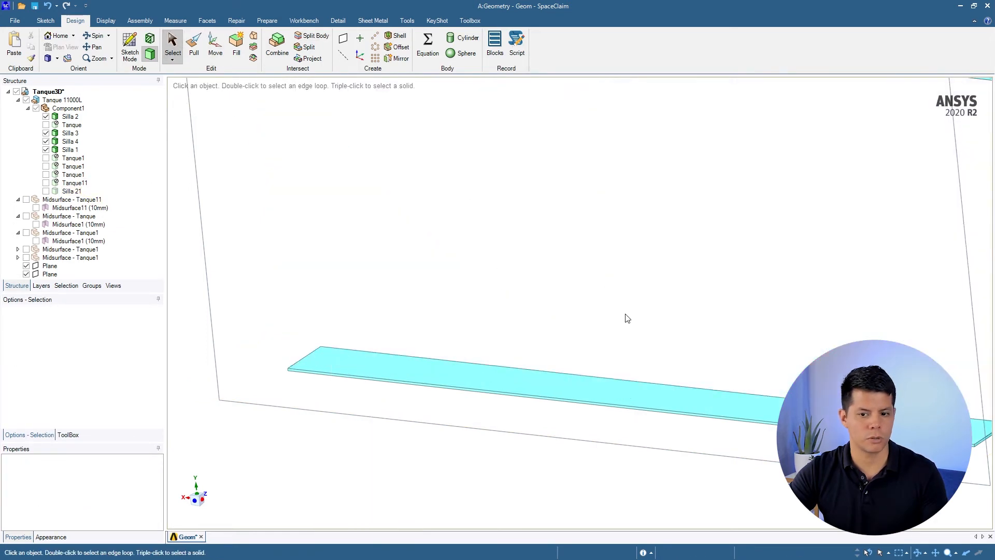
- Examine the separated Silla 2 base plate along its length and thickness from several angles
mouse_move(627, 319)
ctrl+middle_down()
mouse_move(630, 399)
mouse_move(630, 332)
ctrl+middle_up()
shift+middle_drag(848, 420, 468, 273)
ctrl+middle_drag(613, 303, 636, 390)
ctrl+middle_drag(562, 337, 564, 415)
ctrl+middle_drag(687, 241, 690, 312)
ctrl+middle_drag(625, 395, 551, 306)
middle_drag(603, 429, 538, 440)
ctrl+middle_drag(506, 396, 505, 262)
ctrl+middle_drag(388, 295, 531, 270)
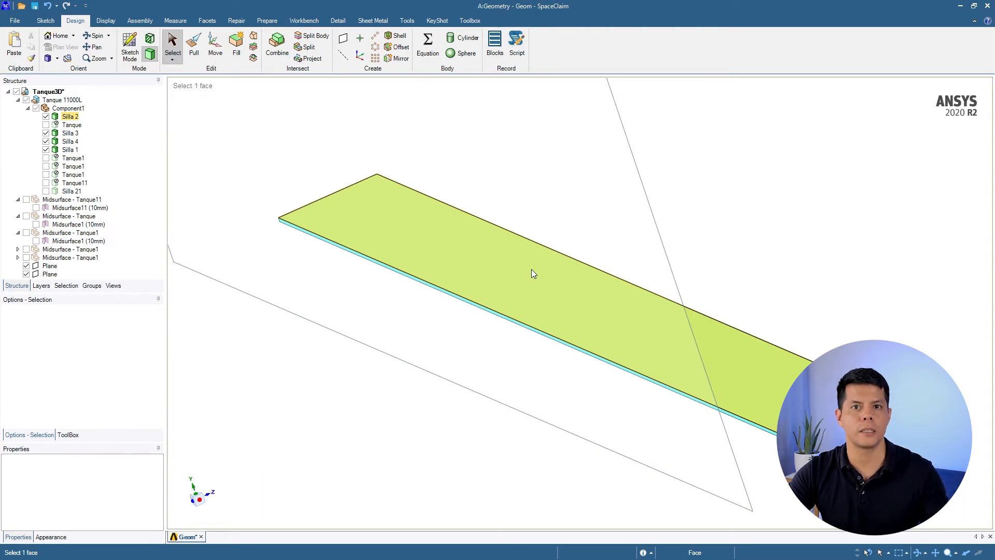
click(539, 237)
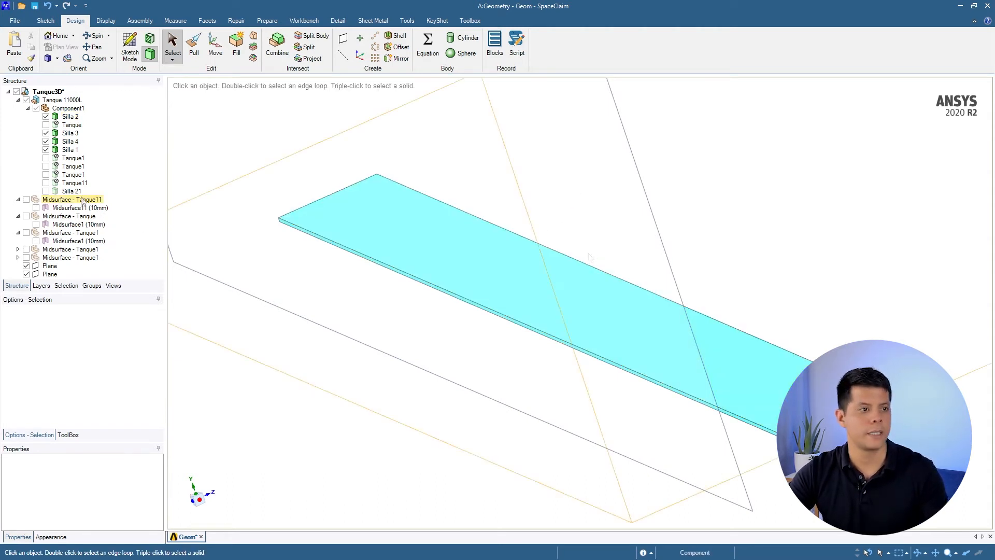
- Show the Silla 21 body again and examine how its ribs and end plates meet the base plate
click(45, 191)
ctrl+scroll(279, 323, up, 5)
mouse_move(280, 323)
middle_down()
mouse_move(356, 342)
mouse_move(411, 328)
mouse_move(456, 340)
mouse_move(466, 317)
middle_up()
ctrl+scroll(529, 333, up, 10)
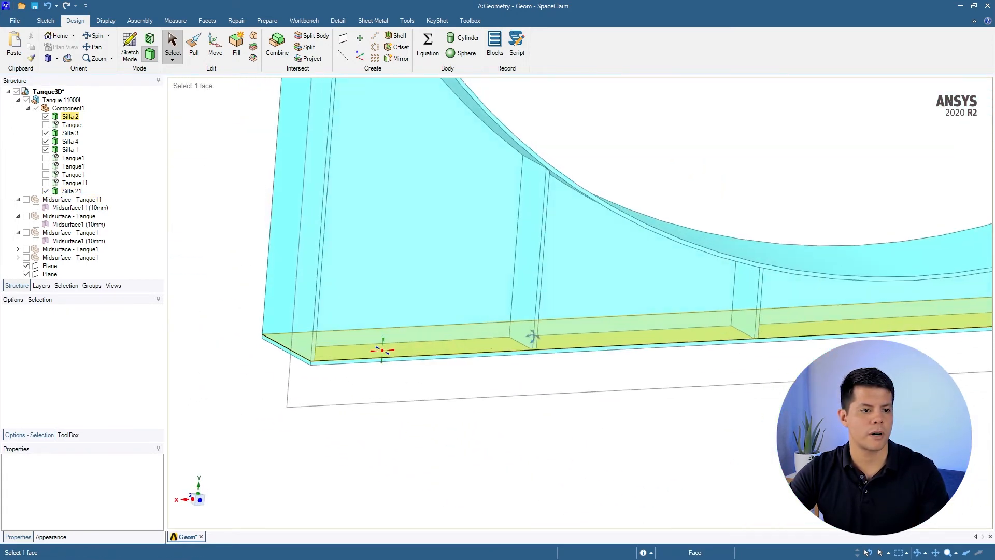
ctrl+scroll(296, 422, down, 5)
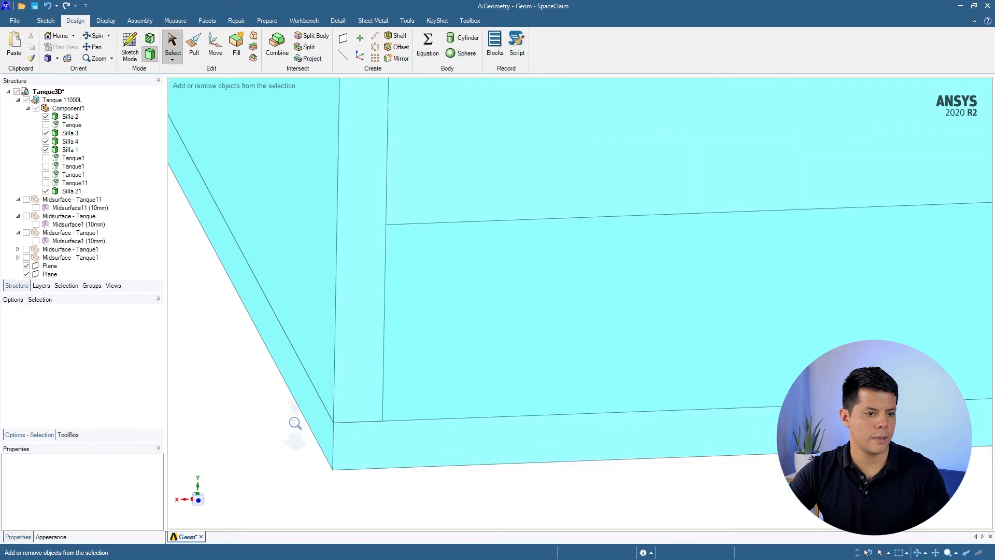
ctrl+scroll(345, 306, up, 4)
ctrl+scroll(341, 306, down, 5)
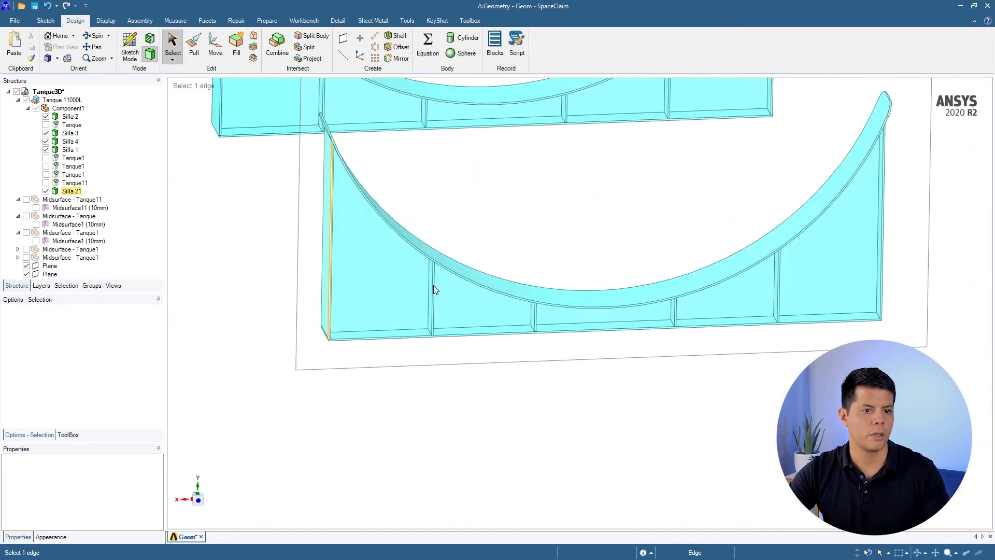
ctrl+middle_drag(534, 310, 443, 403)
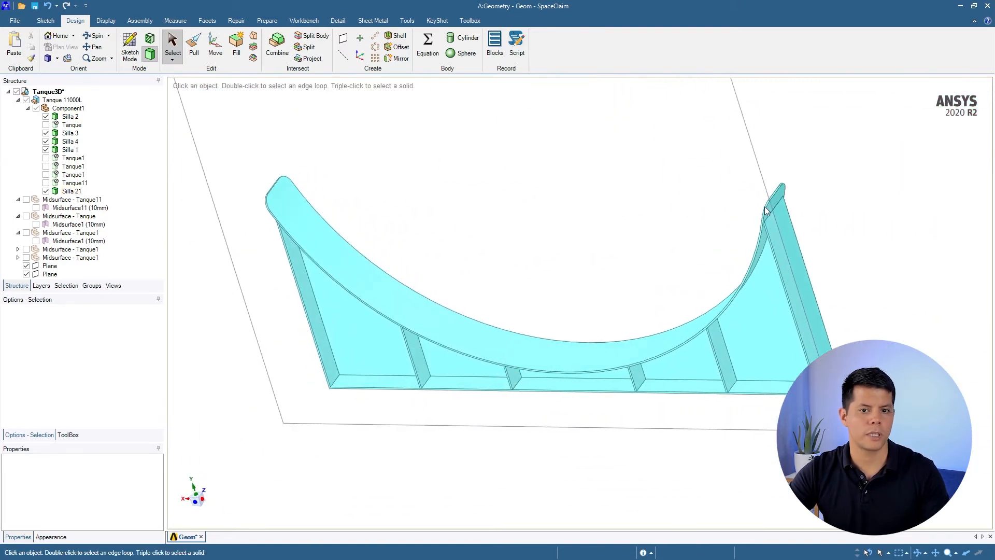
- Examine the curved cradle plate of Silla 21 and its upper ends where the vertical end plates join it
scroll(771, 318, up, 5)
middle_drag(756, 322, 751, 276)
ctrl+scroll(766, 175, up, 2)
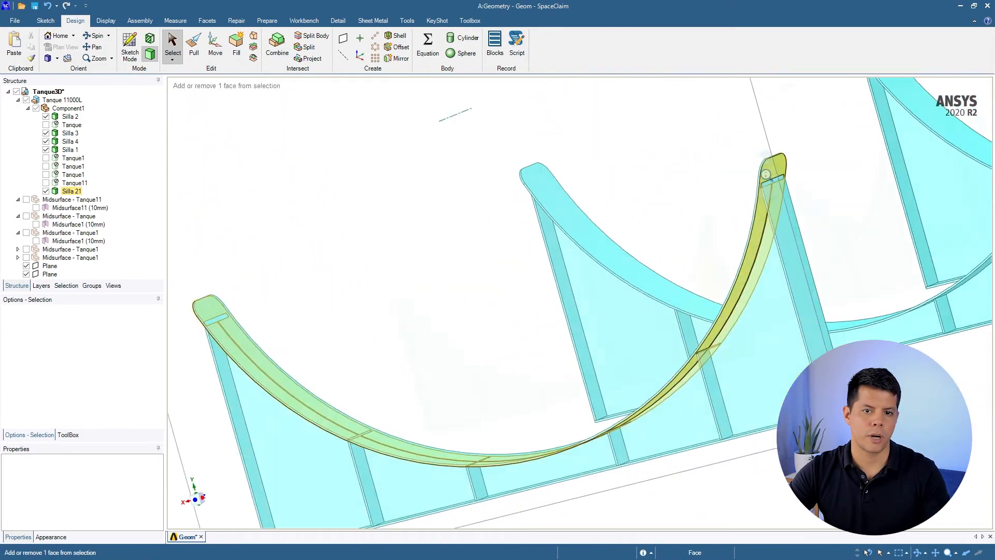
ctrl+middle_drag(766, 174, 735, 381)
mouse_move(622, 361)
middle_down()
mouse_move(700, 367)
mouse_move(626, 373)
middle_up()
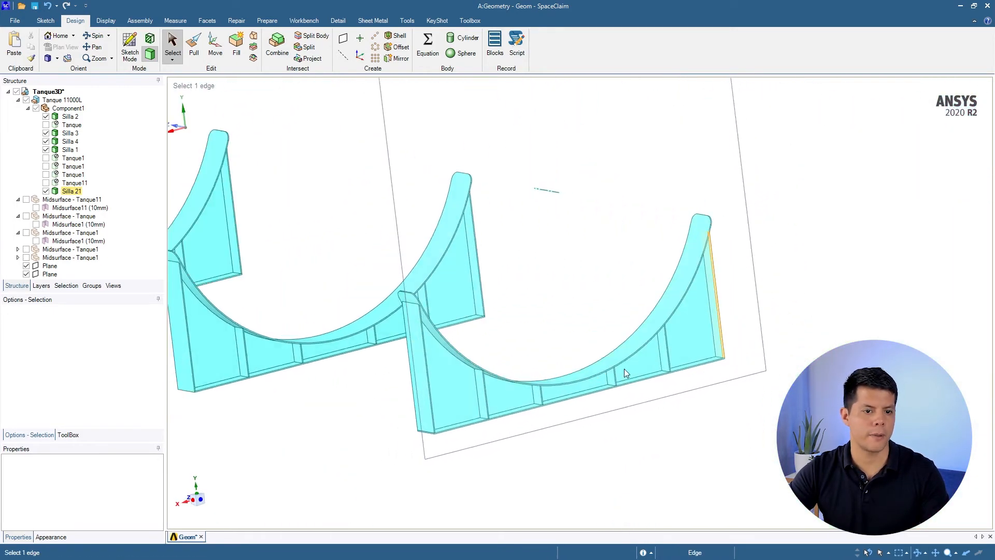
click(708, 225)
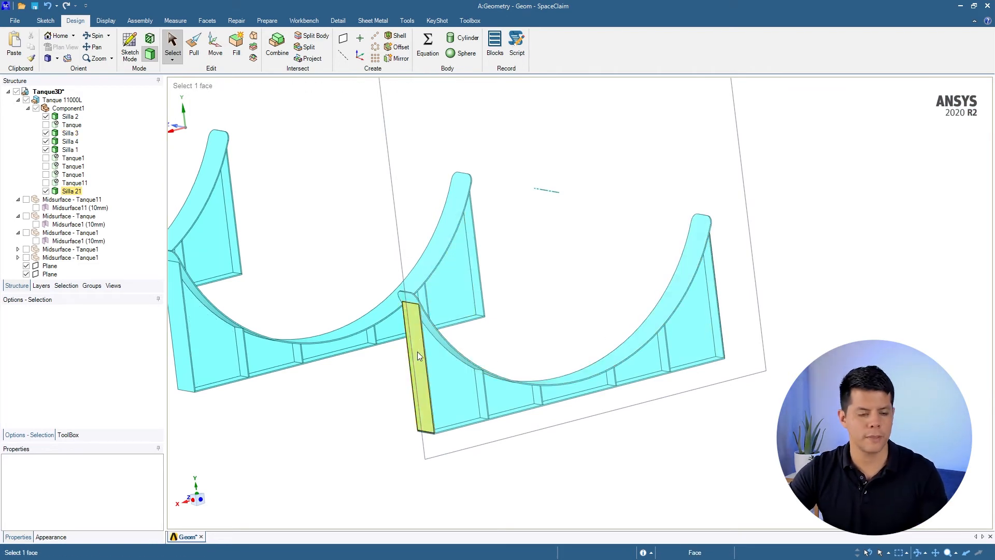
- Split the Silla 21 body using the underside face of the curved cradle plate as the cutter
ctrl+scroll(441, 363, up, 4)
click(547, 311)
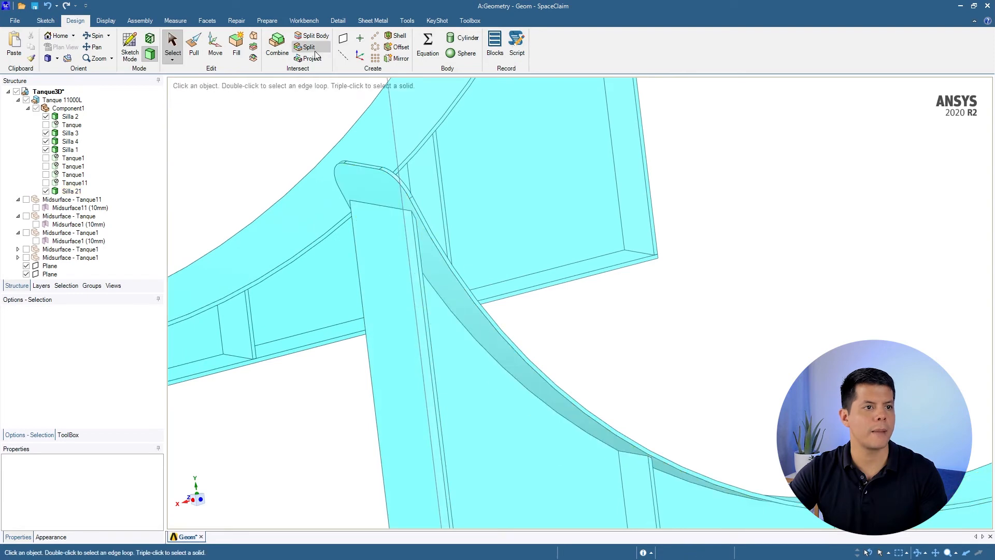
click(310, 37)
click(454, 292)
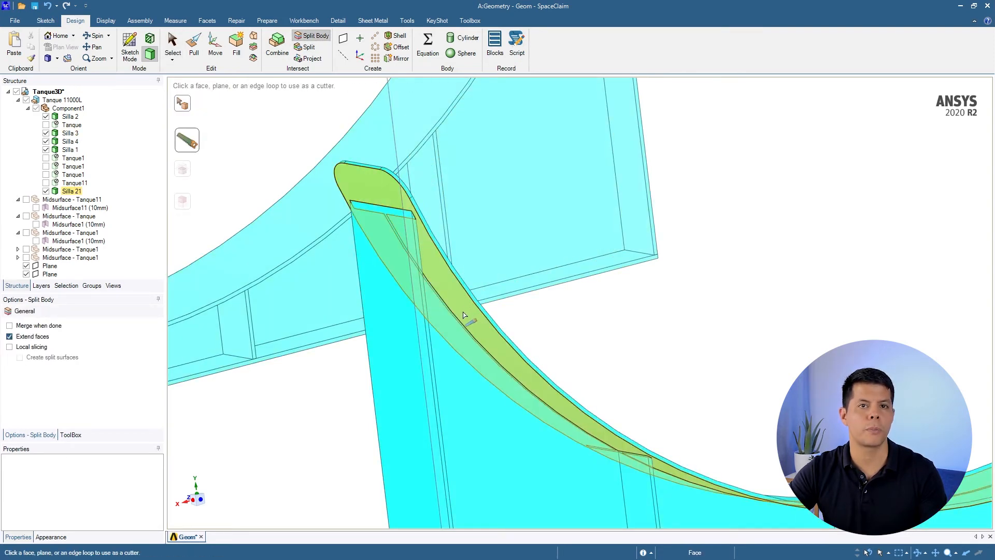
click(465, 316)
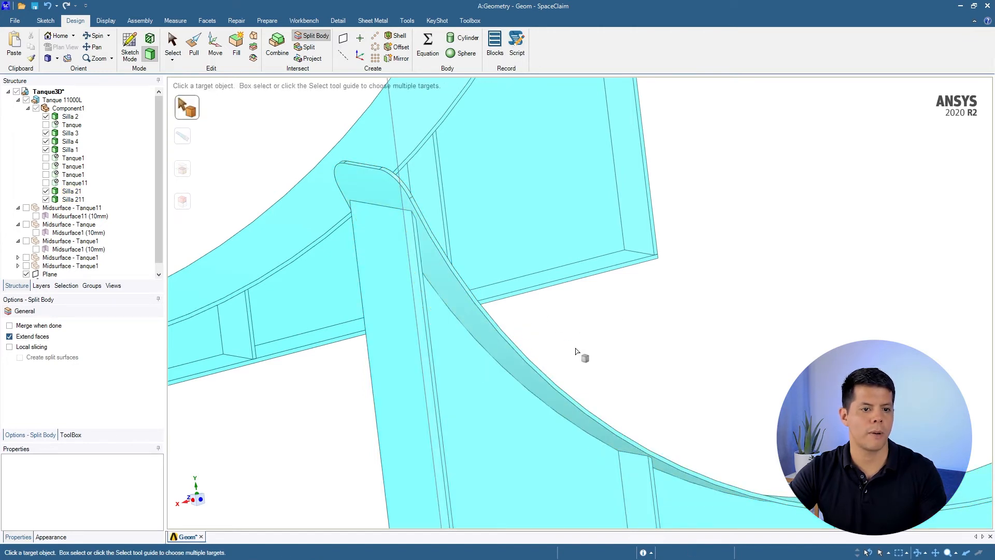
- Examine the lower corner where the Silla 211 vertical plates meet the base plate, from outside and underneath
scroll(575, 351, down, 5)
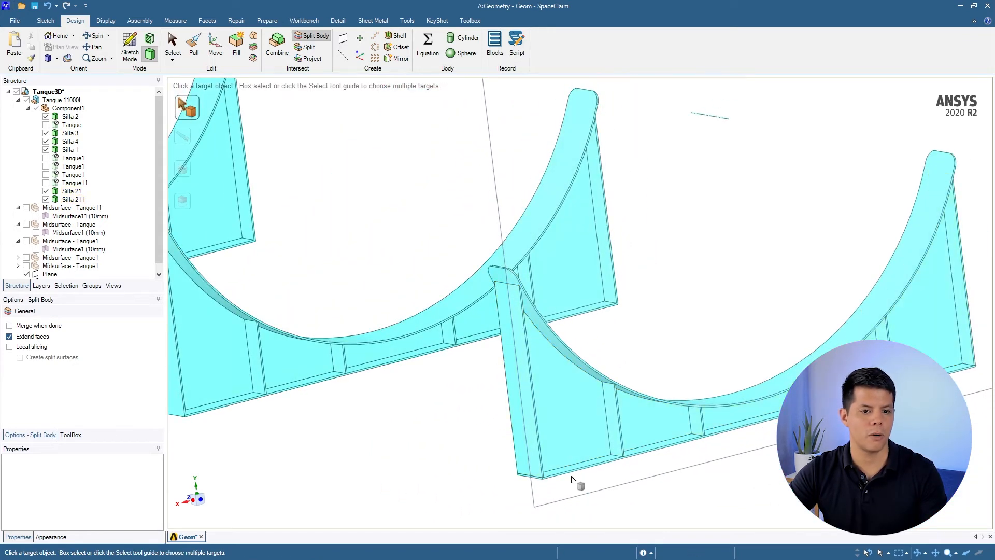
scroll(571, 473, down, 3)
middle_drag(570, 470, 514, 481)
scroll(499, 463, up, 5)
scroll(552, 465, up, 8)
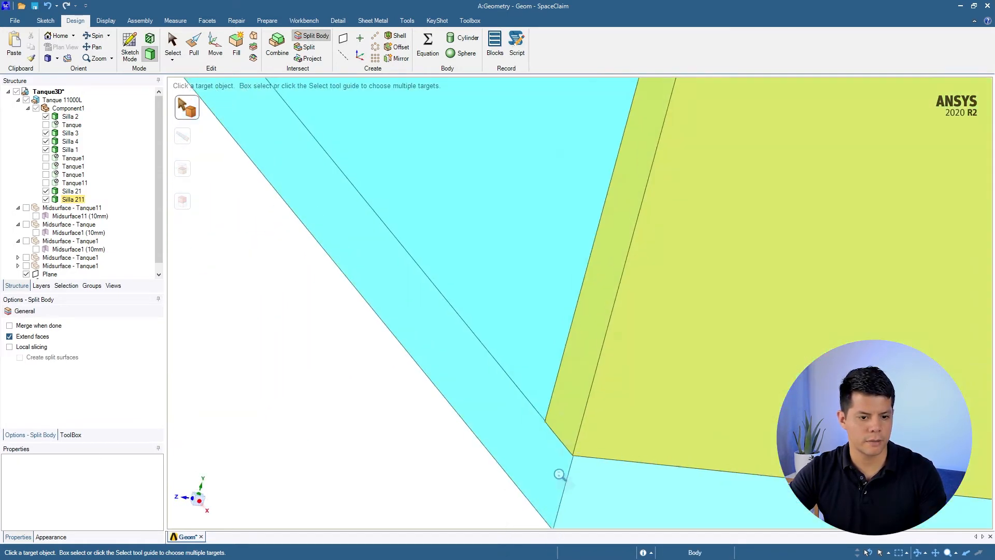
middle_drag(559, 474, 365, 182)
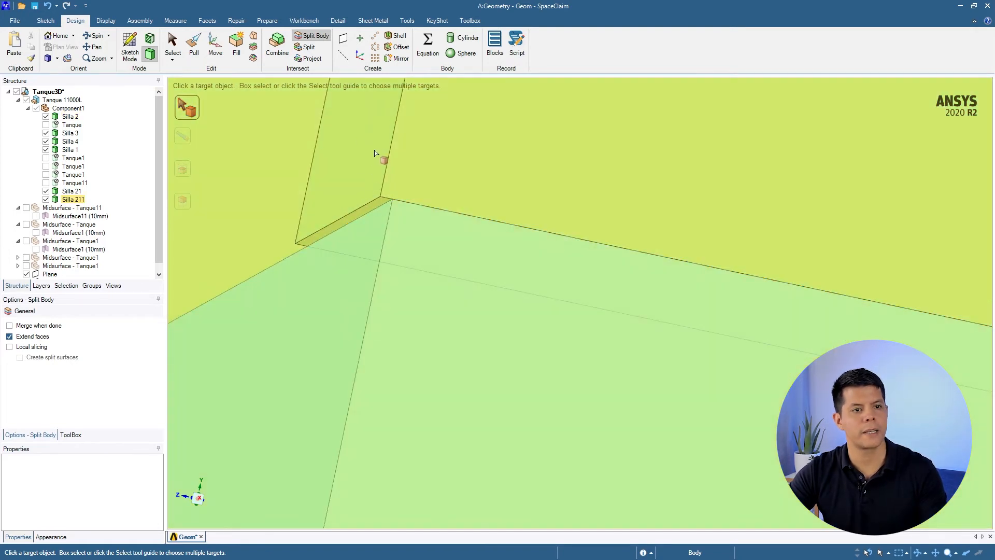
scroll(375, 154, down, 10)
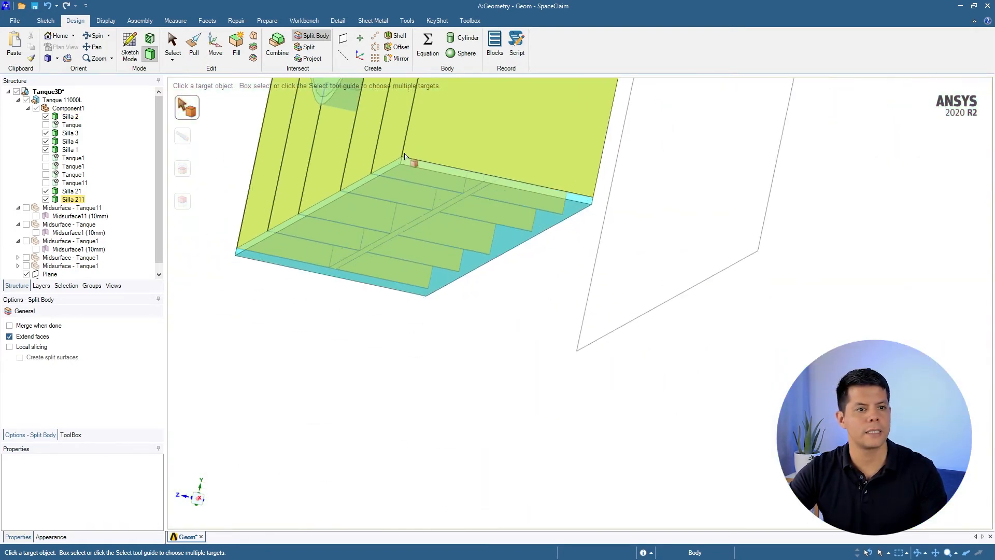
scroll(482, 240, up, 5)
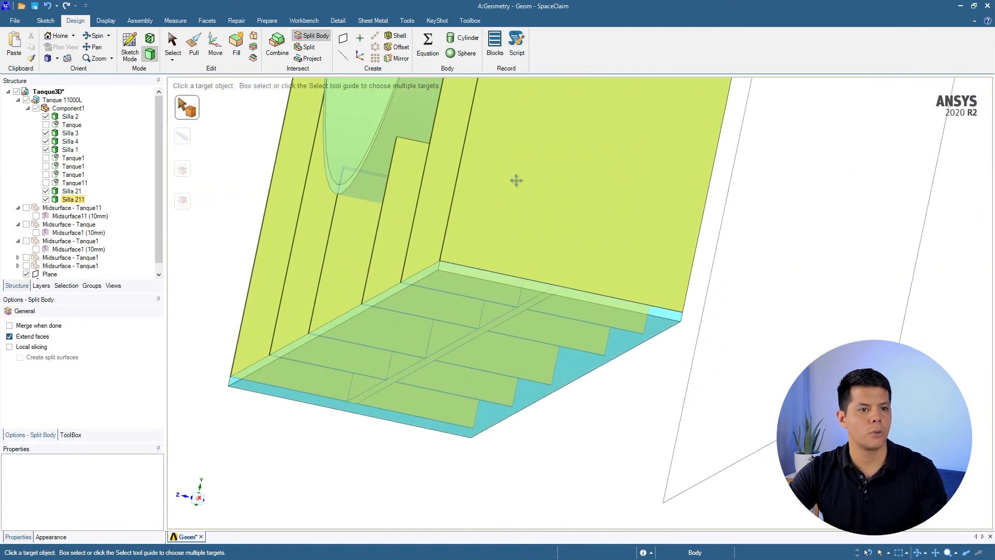
middle_drag(516, 181, 521, 246)
scroll(471, 201, up, 5)
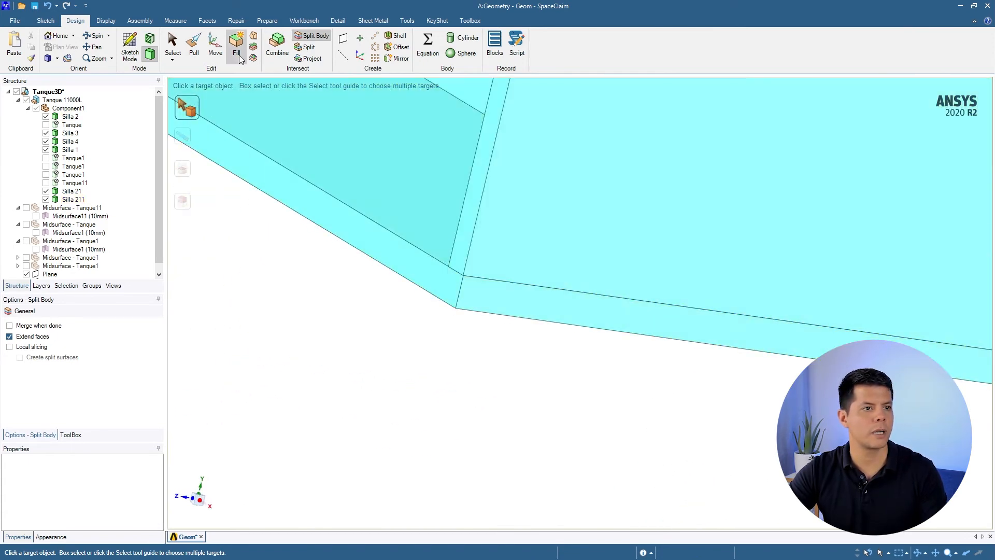
- Move the narrow edge face of a Silla 211 vertical plate up to the long side face of the Silla 2 base plate
key(Escape)
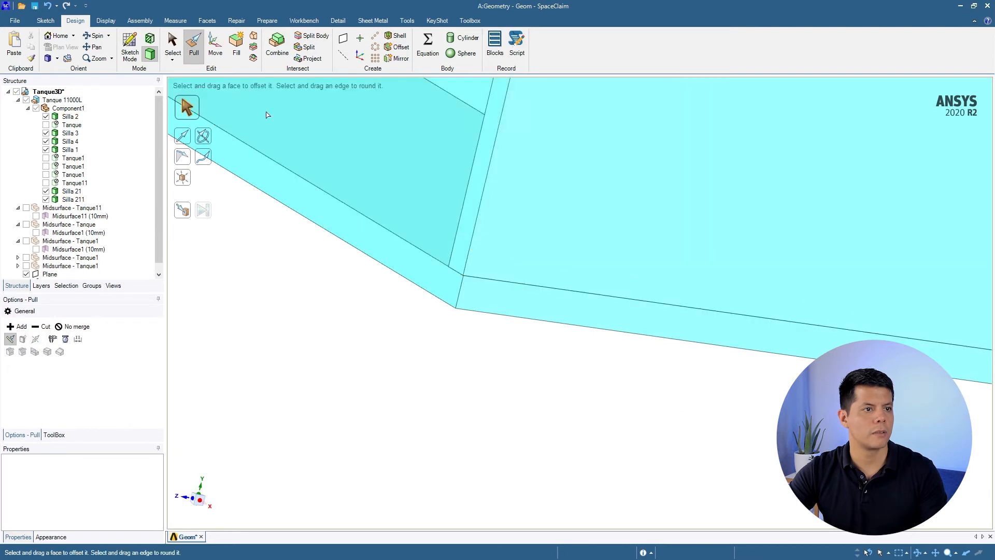
click(211, 46)
click(468, 228)
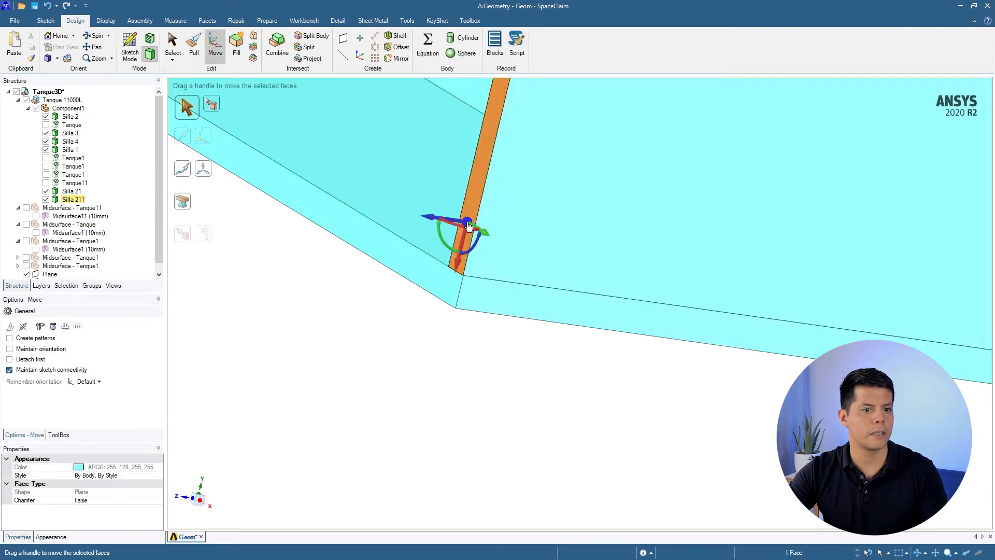
click(432, 218)
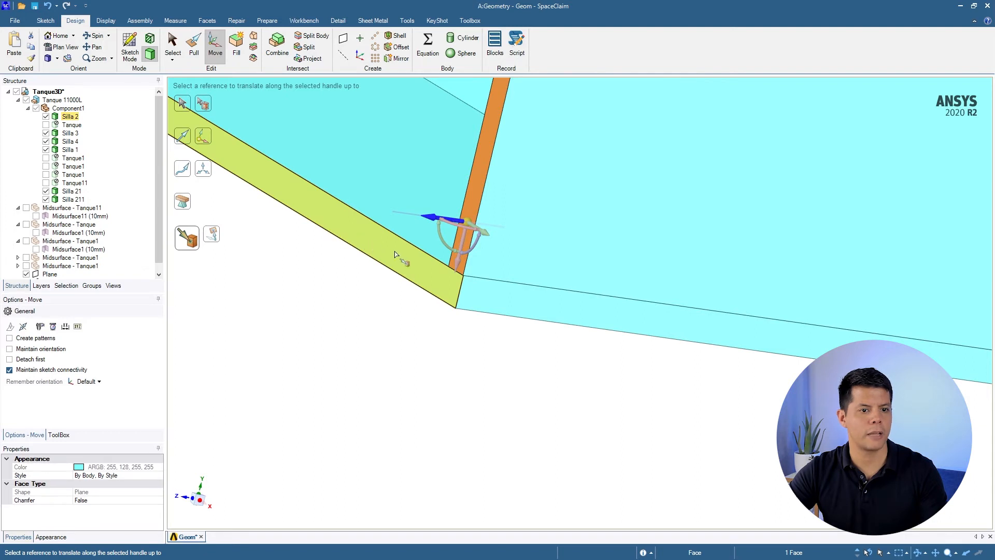
key(Escape)
ctrl+middle_drag(397, 276, 463, 356)
click(405, 400)
click(445, 313)
click(448, 321)
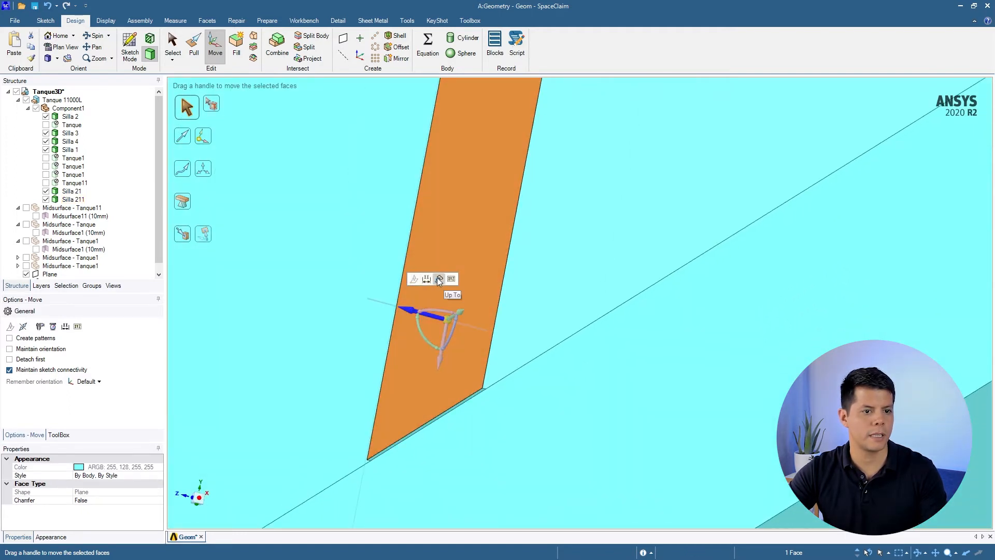
click(439, 280)
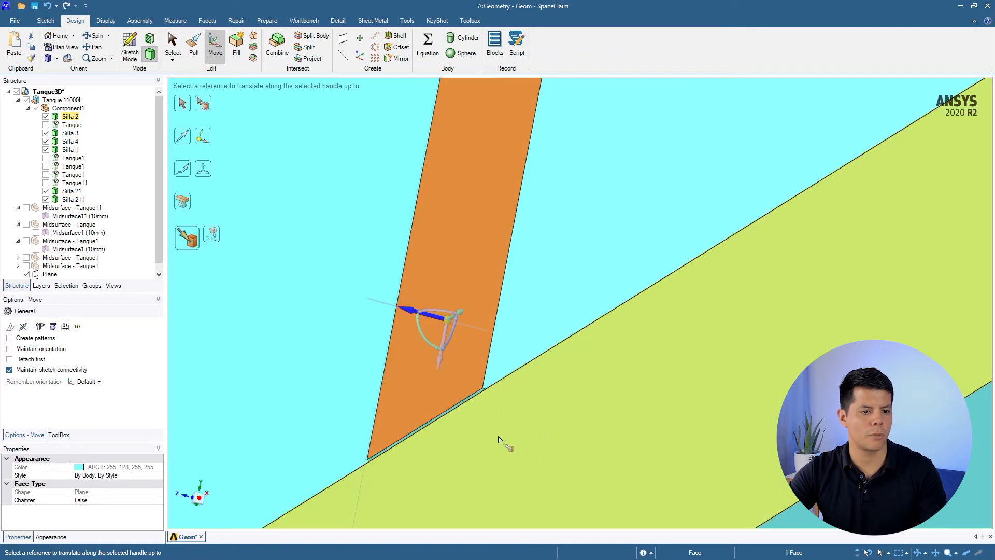
click(499, 440)
- Move the narrow edge faces of four more Silla 211 vertical plates, including the end plate, up to the Silla 2 base plate's side face
ctrl+scroll(477, 446, down, 8)
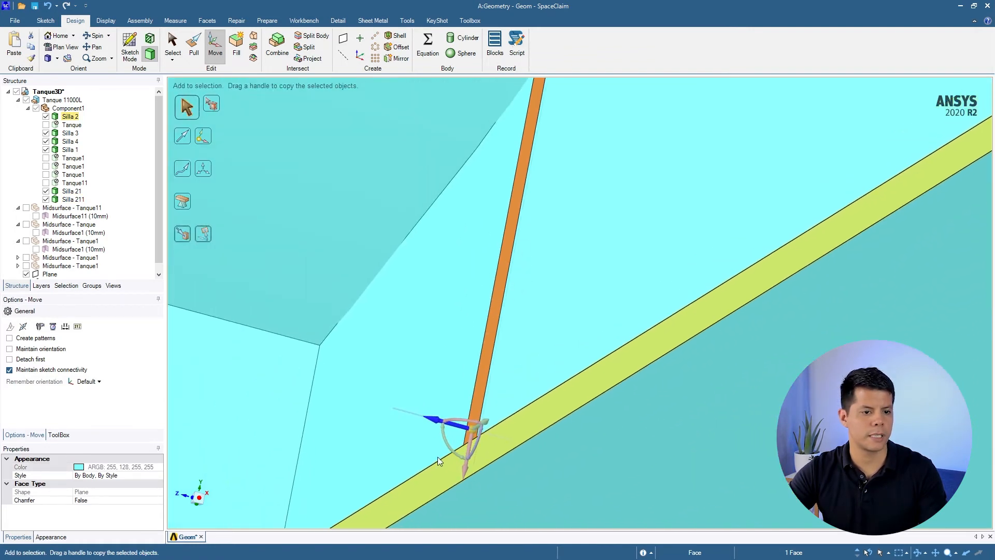
ctrl+scroll(432, 440, down, 4)
ctrl+middle_drag(433, 439, 560, 330)
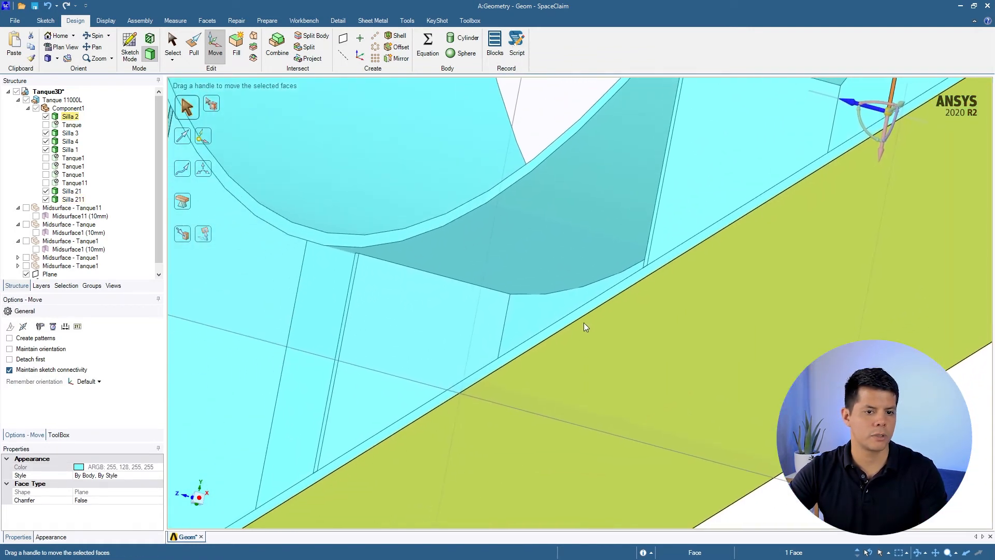
middle_drag(626, 286, 607, 316)
ctrl+scroll(606, 315, down, 2)
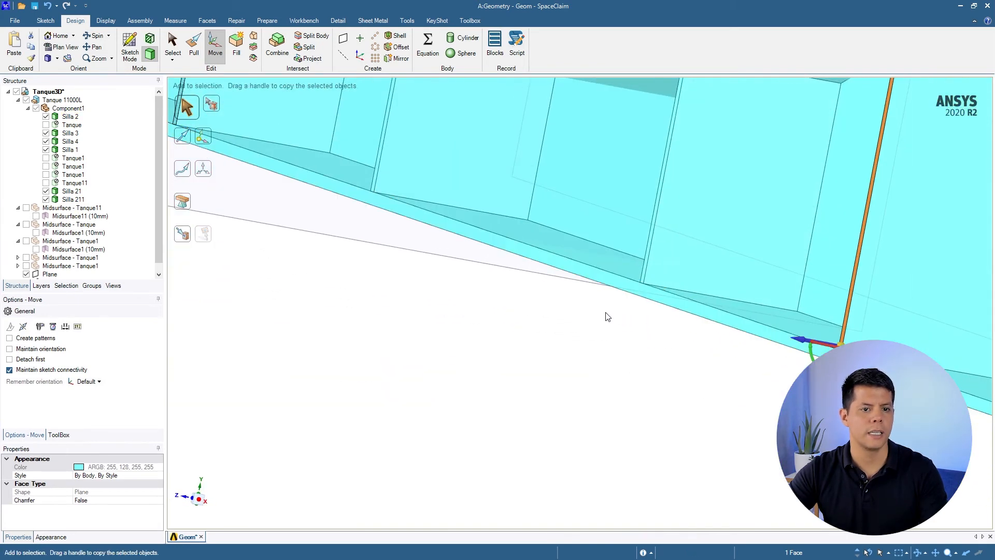
ctrl+scroll(625, 335, up, 2)
ctrl+scroll(624, 335, down, 5)
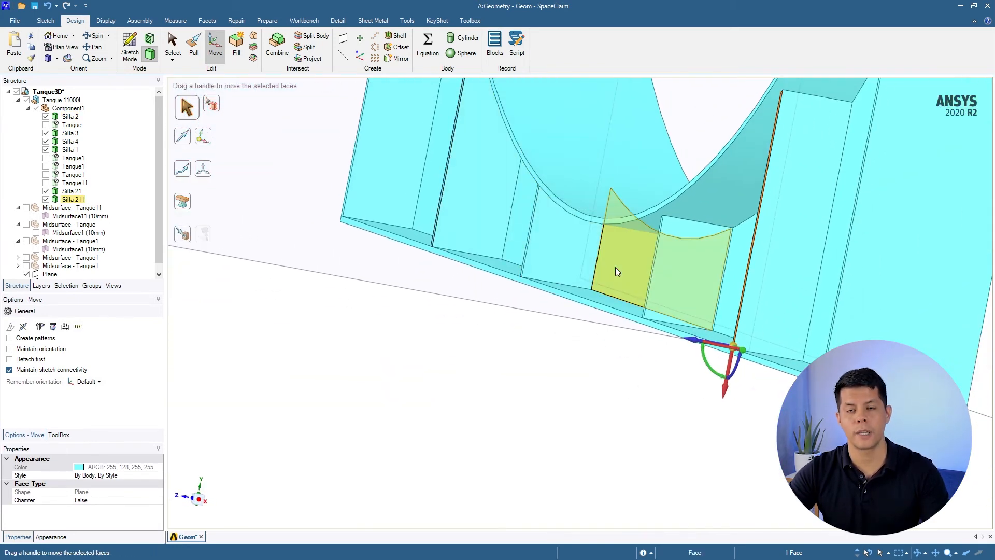
scroll(689, 358, up, 5)
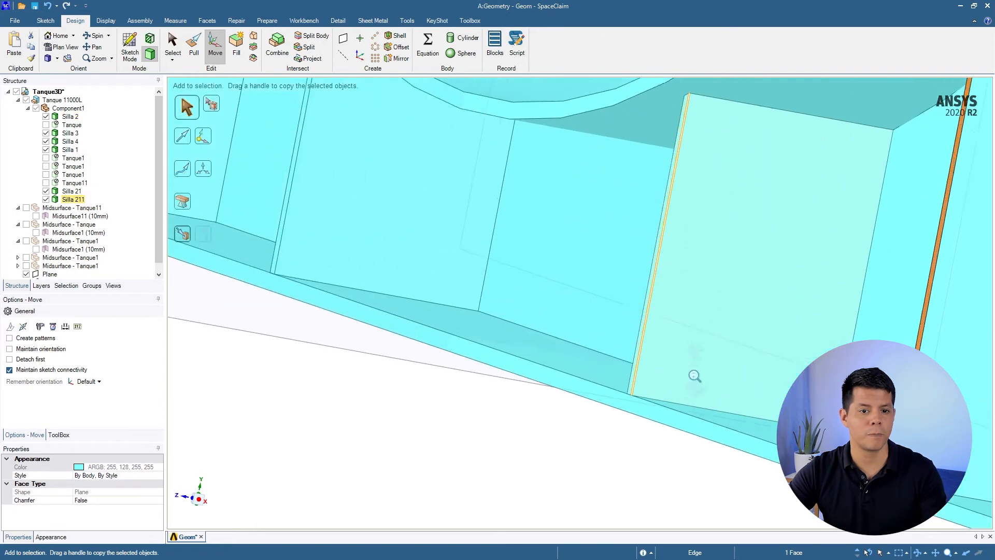
click(664, 405)
ctrl+scroll(711, 242, down, 5)
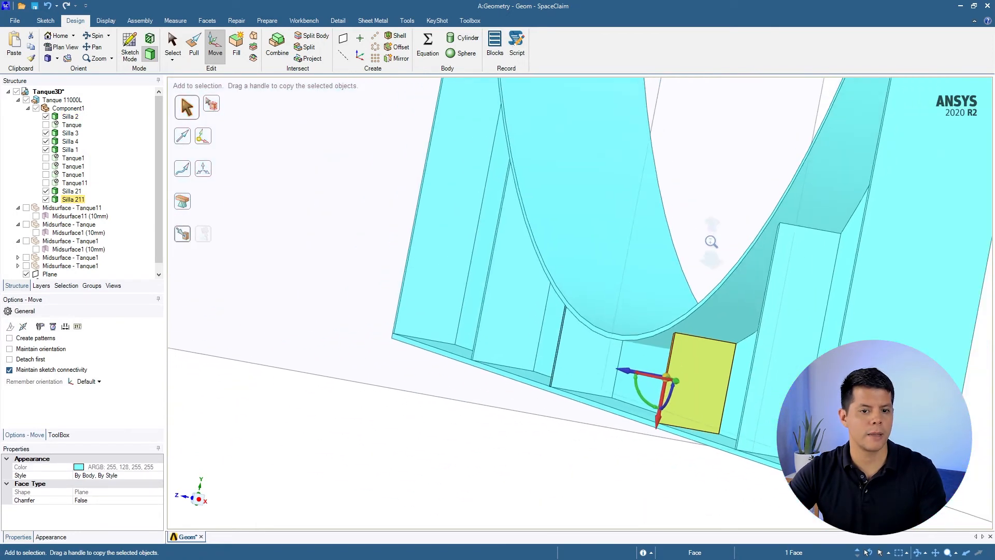
ctrl+scroll(523, 353, up, 5)
ctrl+scroll(604, 438, up, 3)
ctrl+click(596, 412)
ctrl+scroll(648, 262, down, 8)
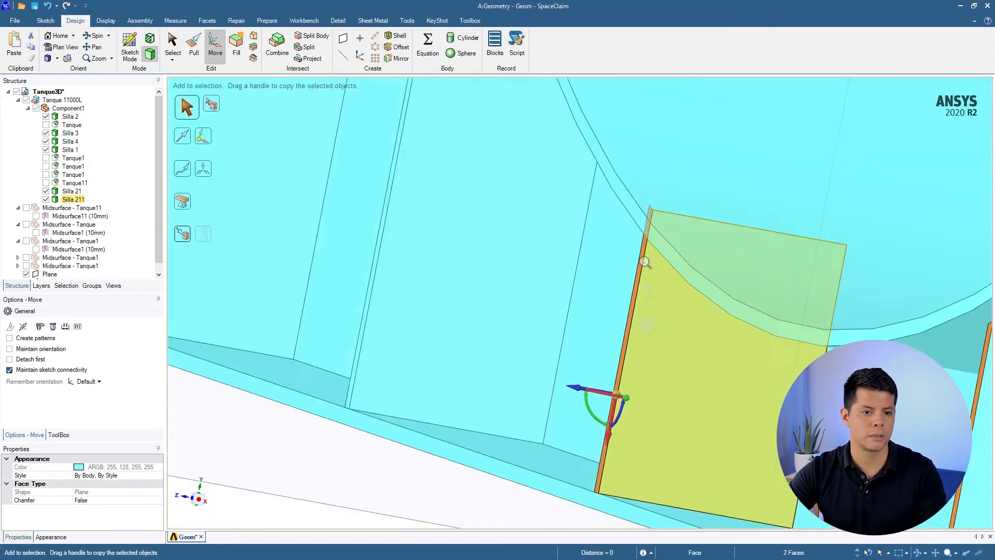
ctrl+scroll(583, 197, up, 4)
ctrl+scroll(596, 455, up, 3)
ctrl+scroll(688, 418, up, 3)
ctrl+click(679, 435)
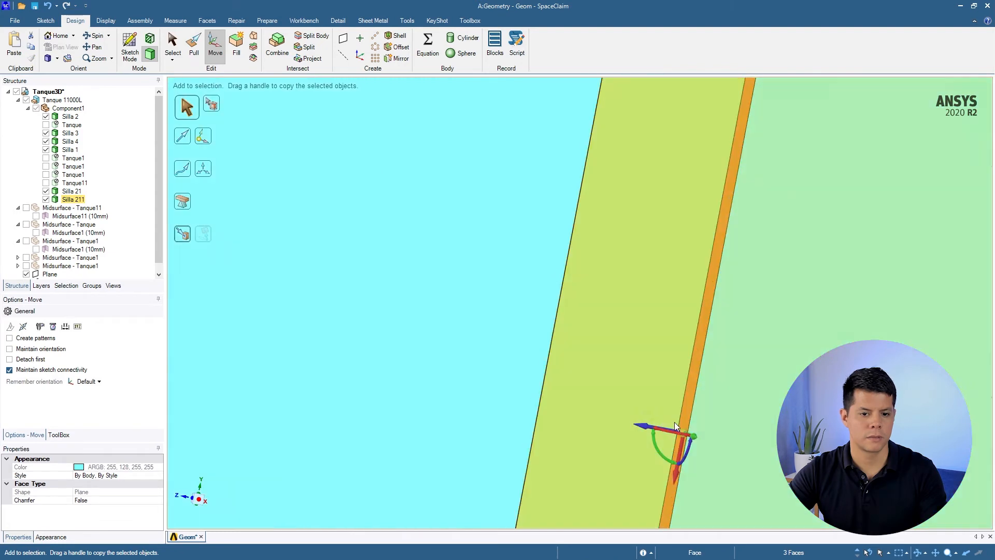
ctrl+scroll(635, 425, down, 8)
ctrl+scroll(569, 417, up, 5)
ctrl+click(559, 375)
ctrl+scroll(641, 418, down, 8)
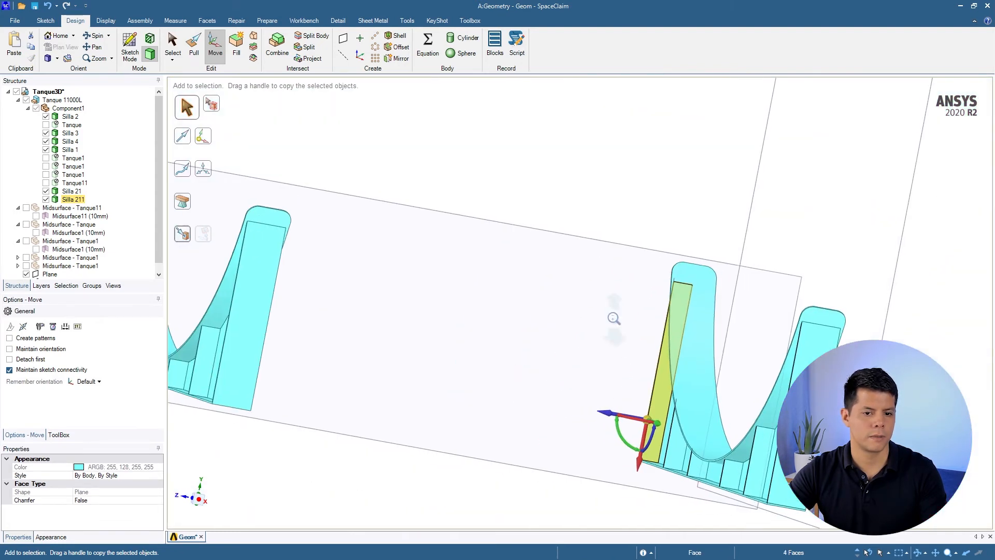
ctrl+scroll(609, 417, down, 4)
ctrl+scroll(612, 430, up, 8)
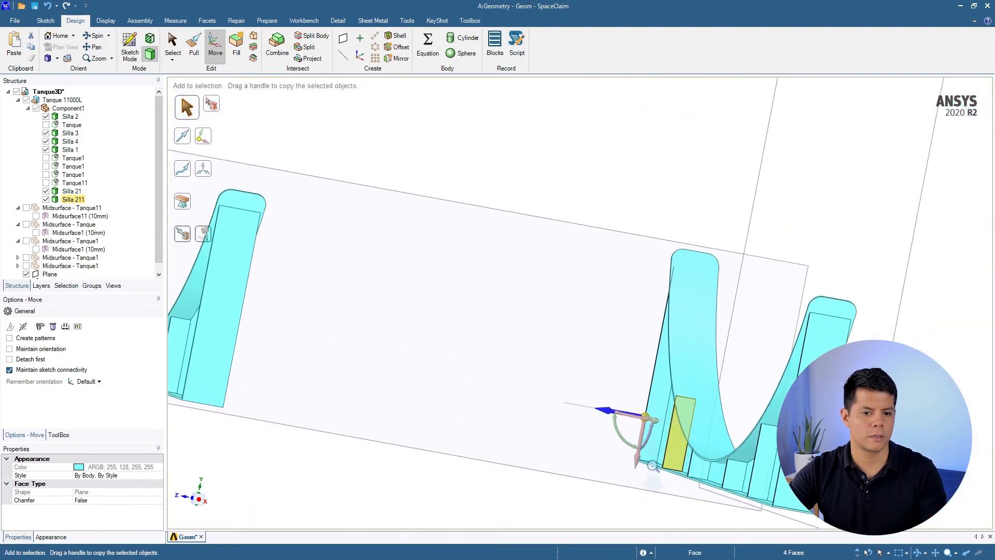
ctrl+scroll(617, 467, up, 6)
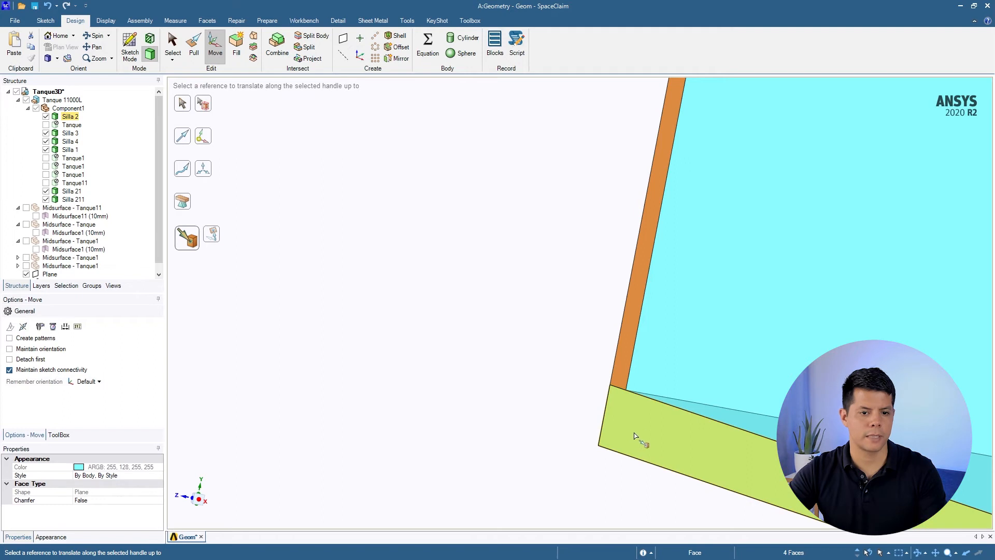
click(511, 389)
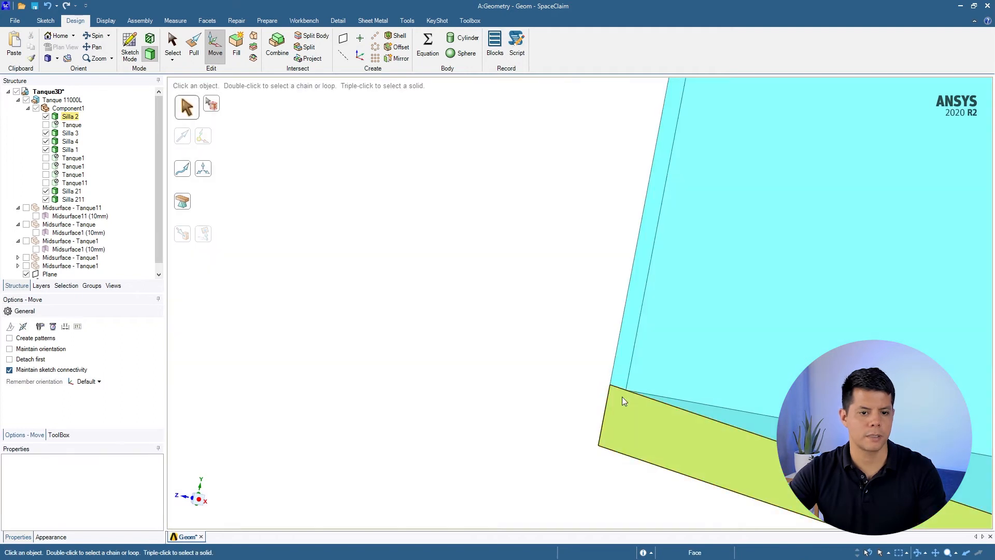
- Examine the aligned base plate corner and the three saddles, hiding Silla 21 and Silla 211 to check the separate bodies
scroll(627, 390, up, 6)
ctrl+middle_drag(608, 385, 489, 150)
shift+middle_drag(741, 198, 486, 264)
middle_drag(574, 278, 646, 344)
scroll(648, 343, down, 5)
mouse_move(675, 314)
middle_down()
mouse_move(652, 327)
mouse_move(680, 330)
middle_up()
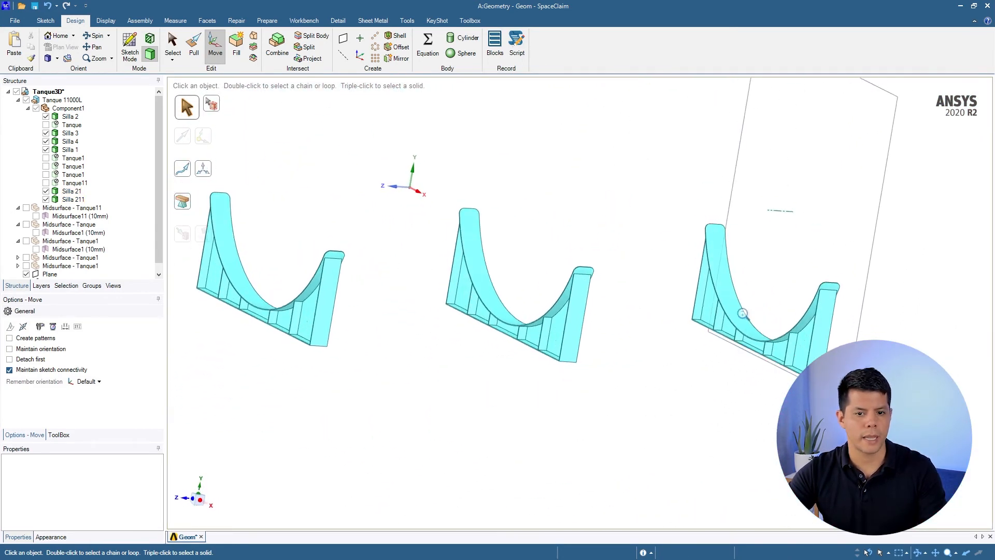
scroll(745, 314, up, 2)
click(46, 191)
click(55, 200)
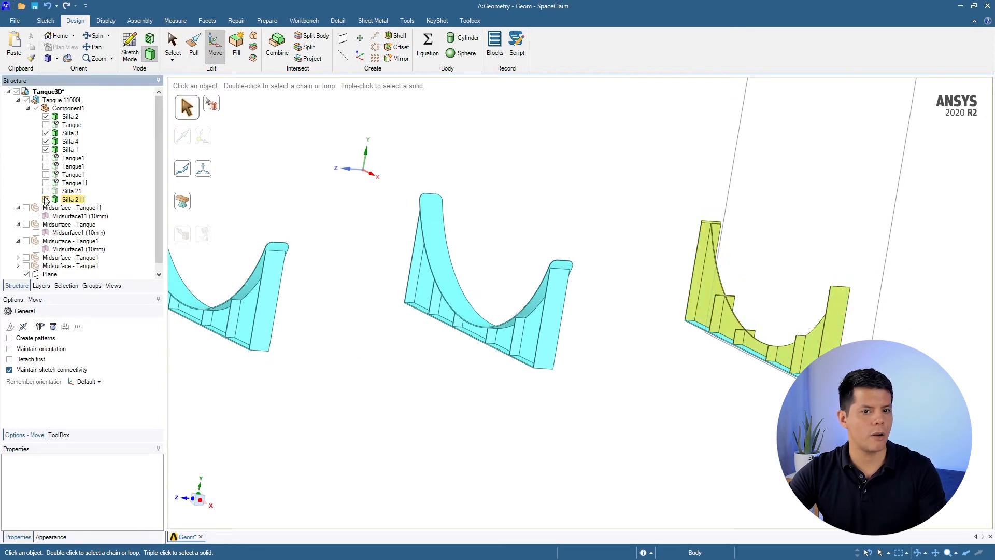
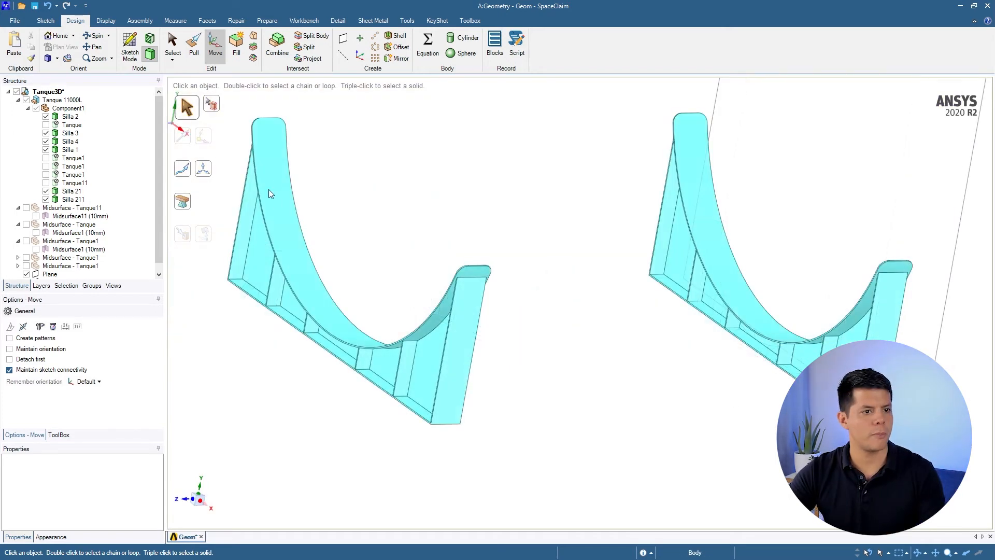
- Hide Silla 3, Silla 4 and Silla 1, leaving only the saddle made of Silla 2, Silla 21 and Silla 211 in view
click(45, 141)
shift+middle_drag(290, 211, 315, 134)
shift+middle_drag(357, 227, 362, 249)
shift+middle_drag(537, 192, 524, 268)
middle_drag(551, 314, 358, 270)
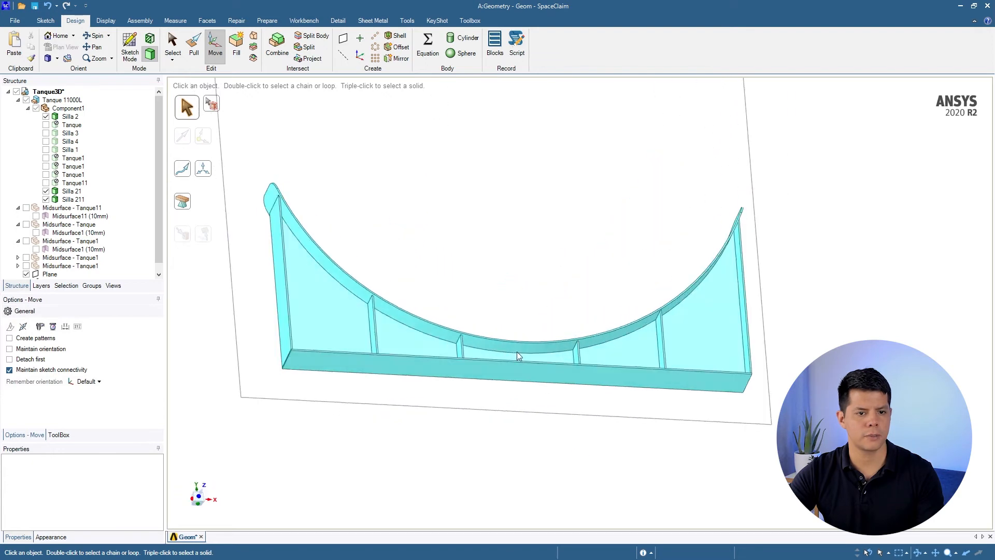
middle_drag(475, 349, 544, 398)
middle_drag(619, 317, 628, 332)
ctrl+middle_drag(510, 246, 590, 249)
mouse_move(548, 264)
middle_down()
mouse_move(553, 286)
mouse_move(546, 264)
middle_up()
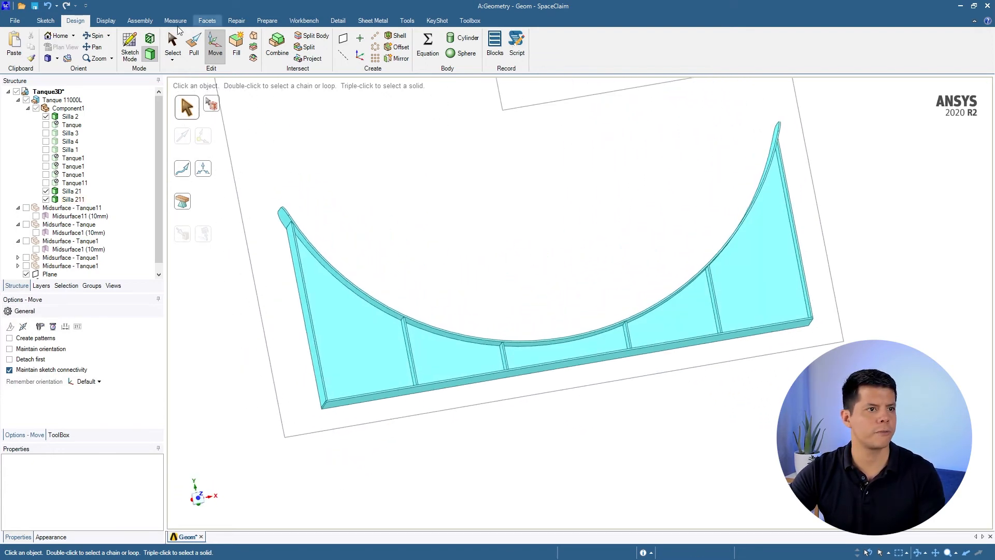
- Create midsurfaces for the Silla 2, Silla 21 and Silla 211 bodies using the 5 mm to 15 mm thickness range
click(228, 22)
click(258, 21)
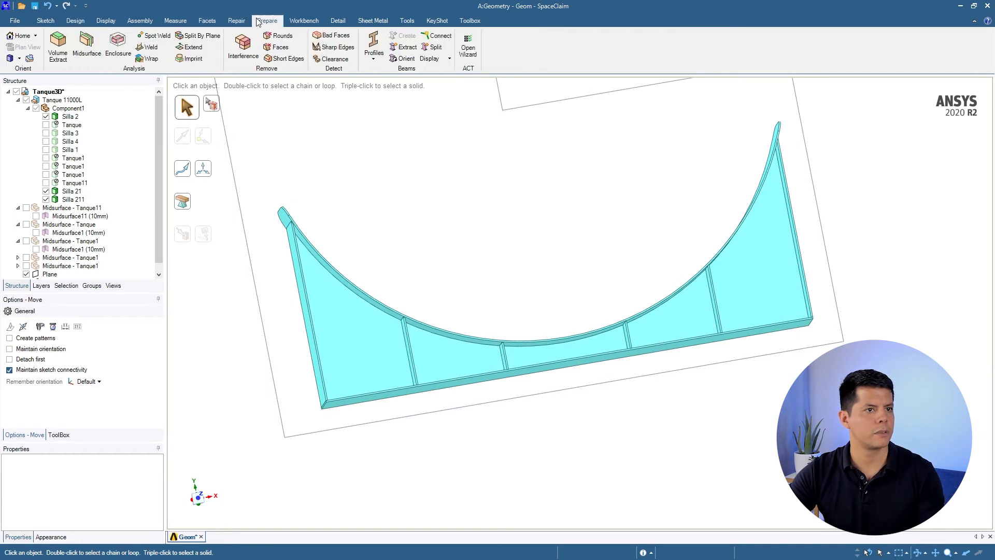
click(85, 47)
click(9, 337)
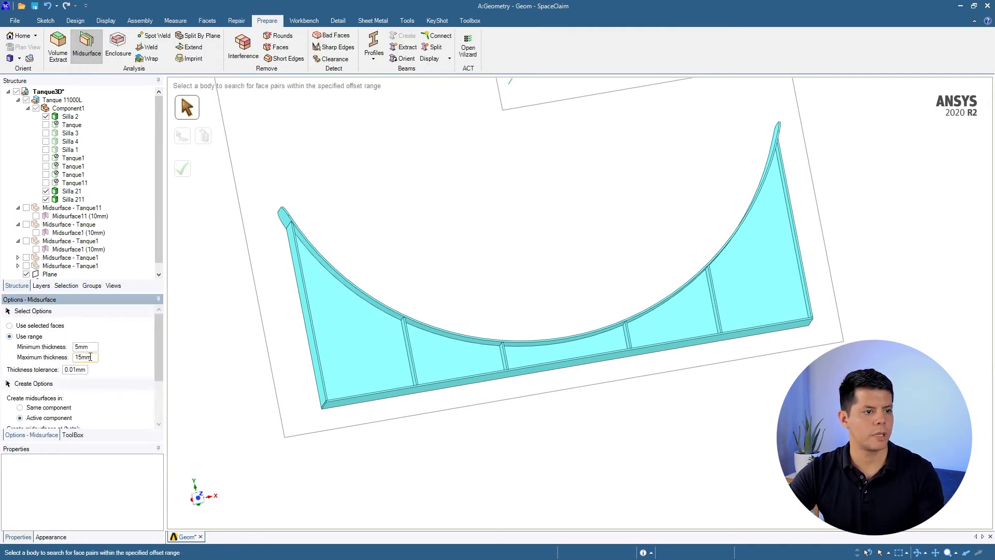
scroll(530, 245, down, 5)
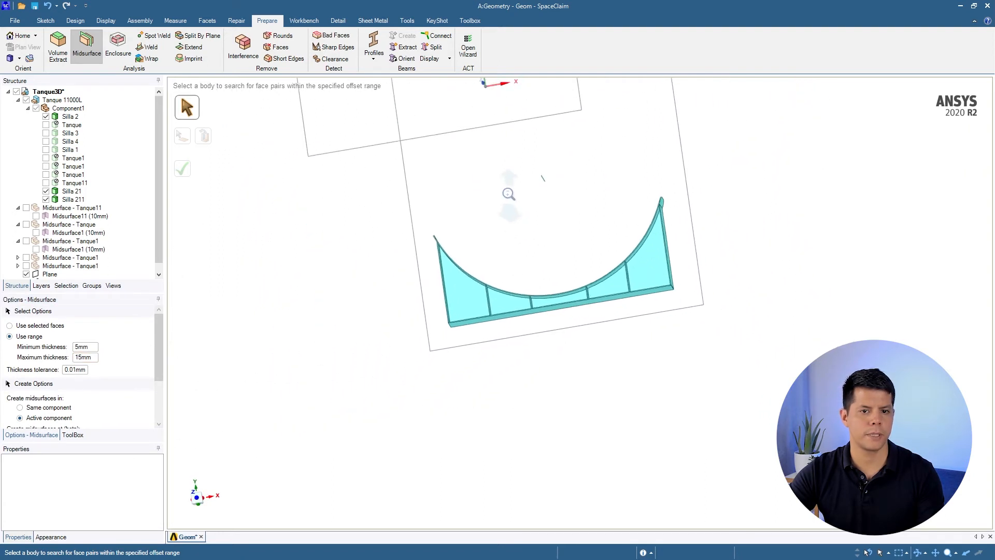
drag(780, 387, 831, 425)
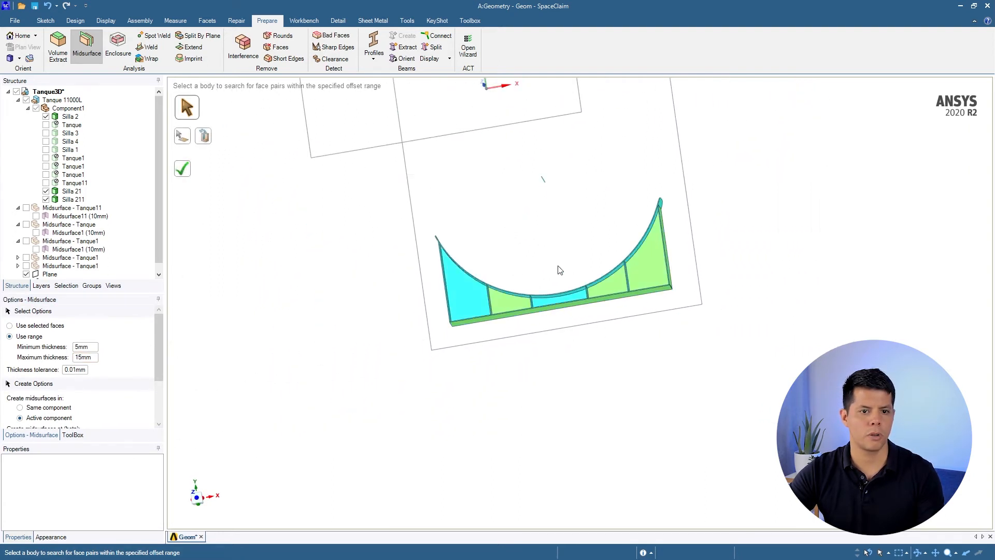
middle_drag(488, 226, 534, 247)
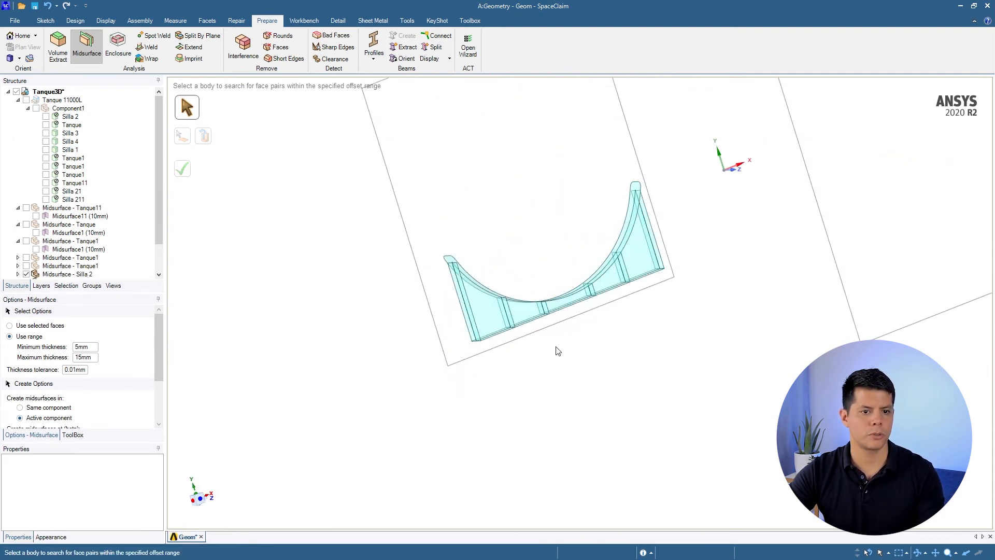
- Examine the new saddle midsurfaces where the rib edges meet the curved cradle surface
middle_drag(558, 351, 494, 326)
scroll(494, 324, up, 6)
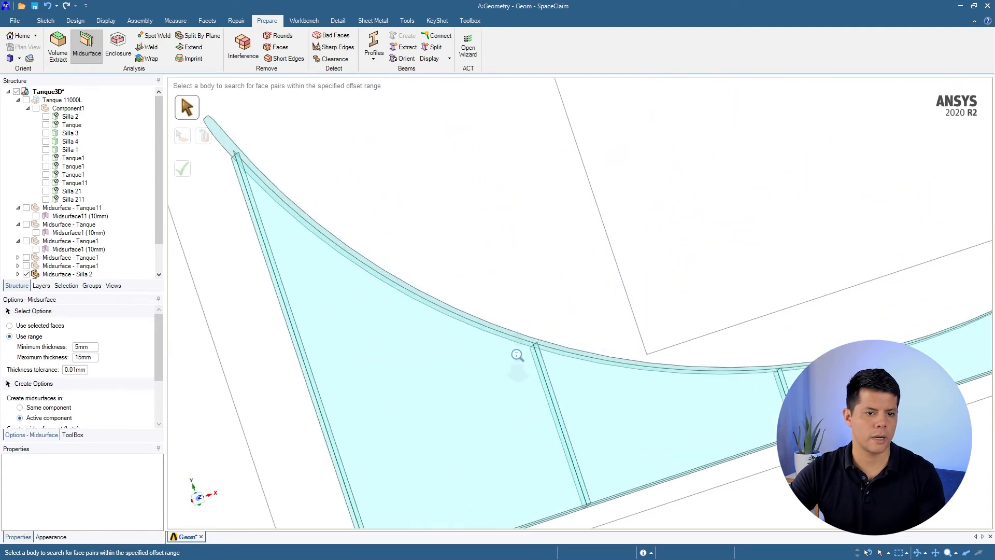
mouse_move(555, 355)
middle_down()
mouse_move(568, 387)
mouse_move(531, 357)
mouse_move(565, 391)
mouse_move(535, 389)
mouse_move(555, 374)
middle_up()
scroll(530, 356, up, 5)
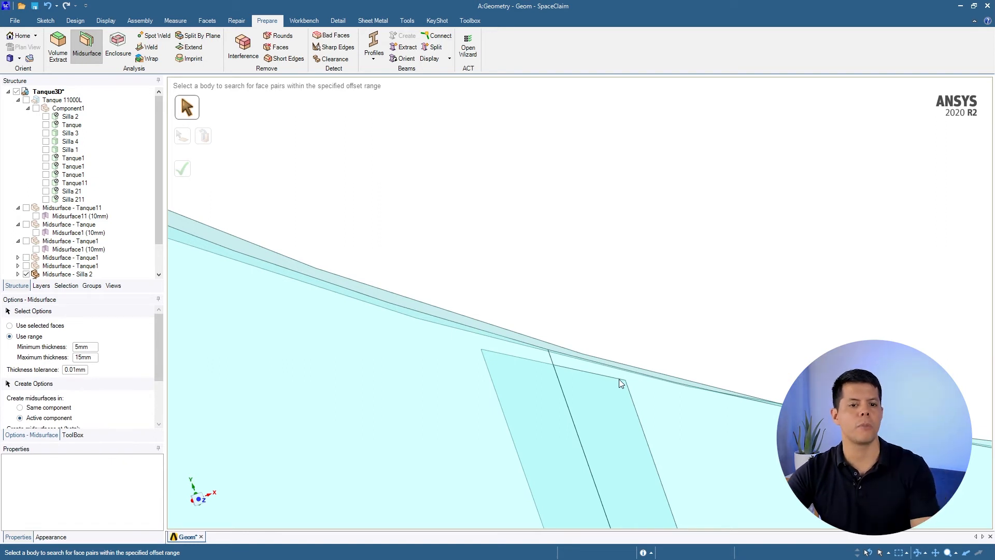
ctrl+middle_drag(615, 425, 487, 313)
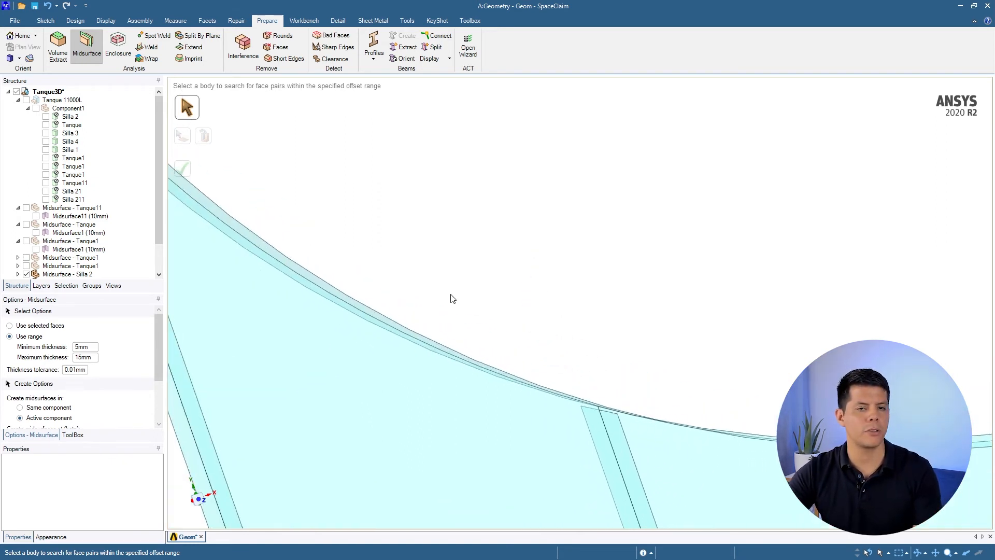
ctrl+middle_drag(352, 299, 342, 239)
shift+middle_drag(224, 194, 410, 240)
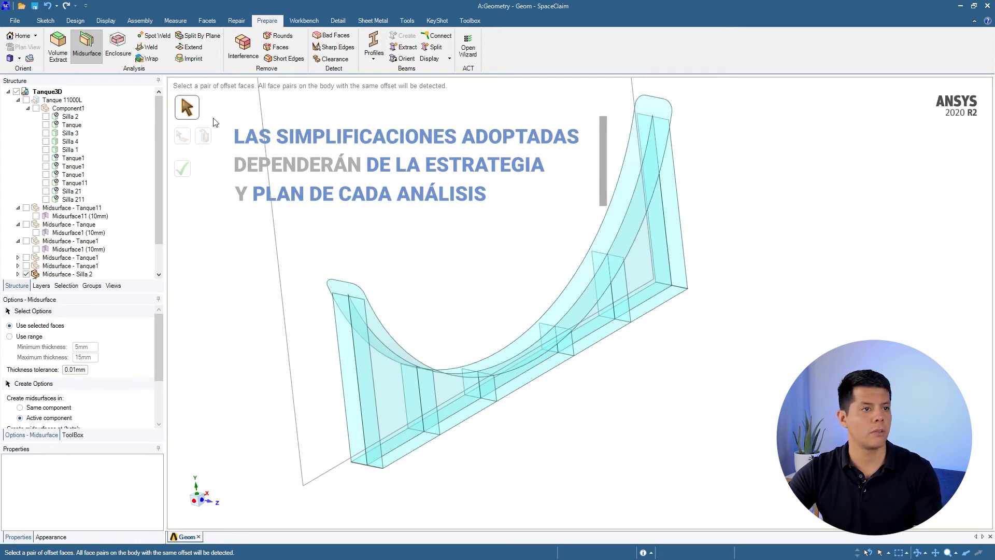
- Detect extendable edges within 20 mm and extend one end rib's top edges to the curved cradle surface
click(199, 47)
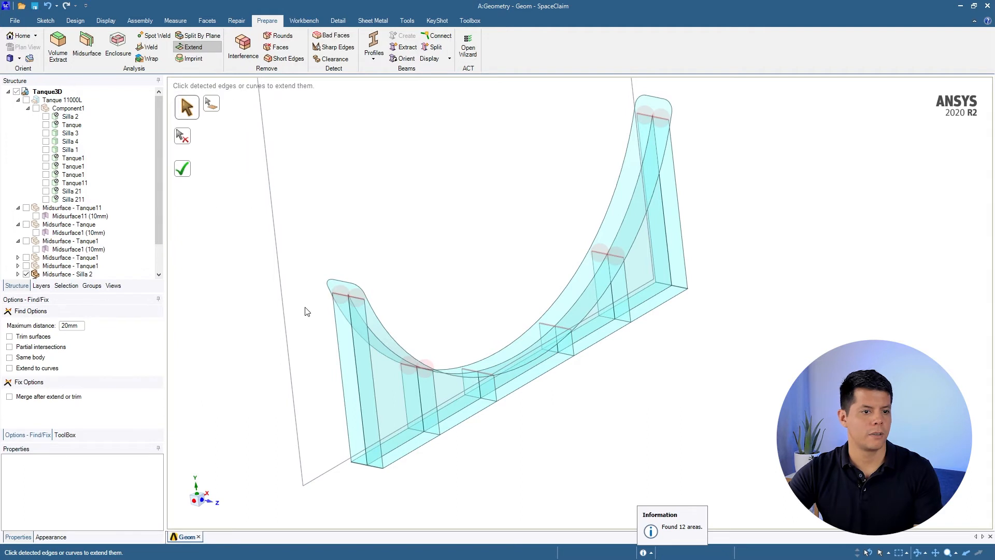
shift+middle_drag(308, 298, 380, 380)
shift+middle_drag(381, 272, 414, 402)
mouse_move(443, 365)
middle_down()
mouse_move(382, 353)
mouse_move(440, 362)
mouse_move(494, 394)
middle_up()
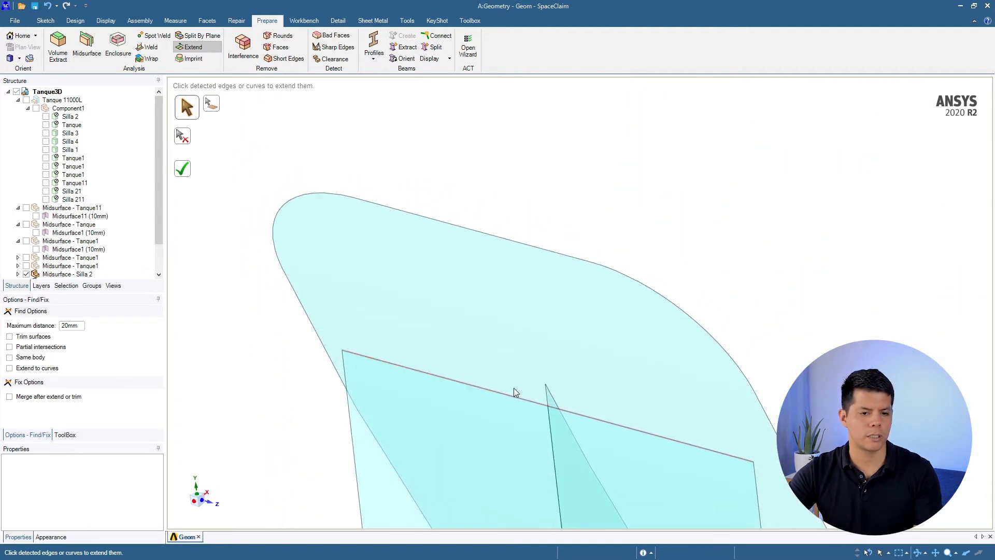
click(515, 391)
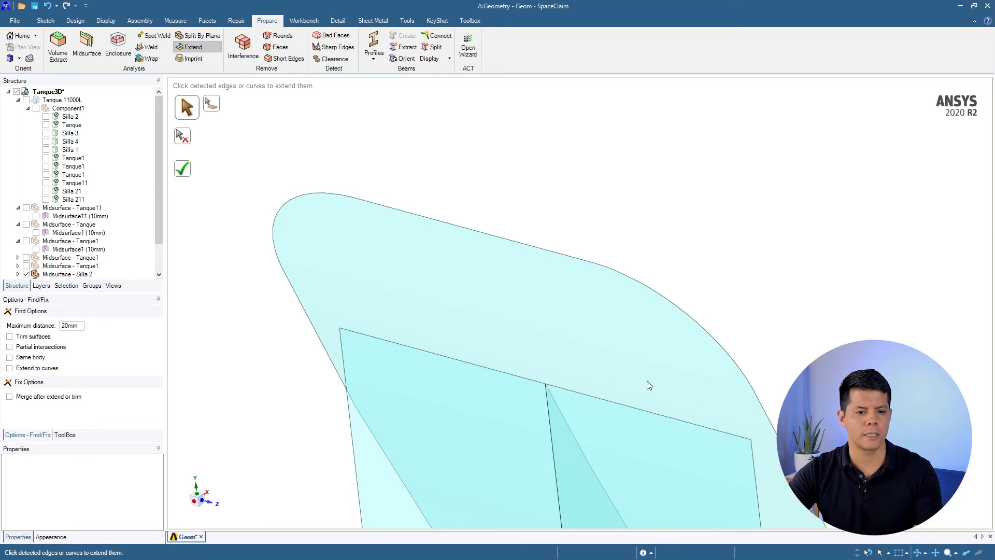
- Extend the top edges of the tall intermediate rib beside the corrected end rib up to the curved cradle surface
shift+middle_drag(694, 450, 586, 275)
ctrl+middle_drag(742, 433, 544, 148)
shift+middle_drag(678, 259, 385, 311)
ctrl+middle_drag(221, 222, 398, 180)
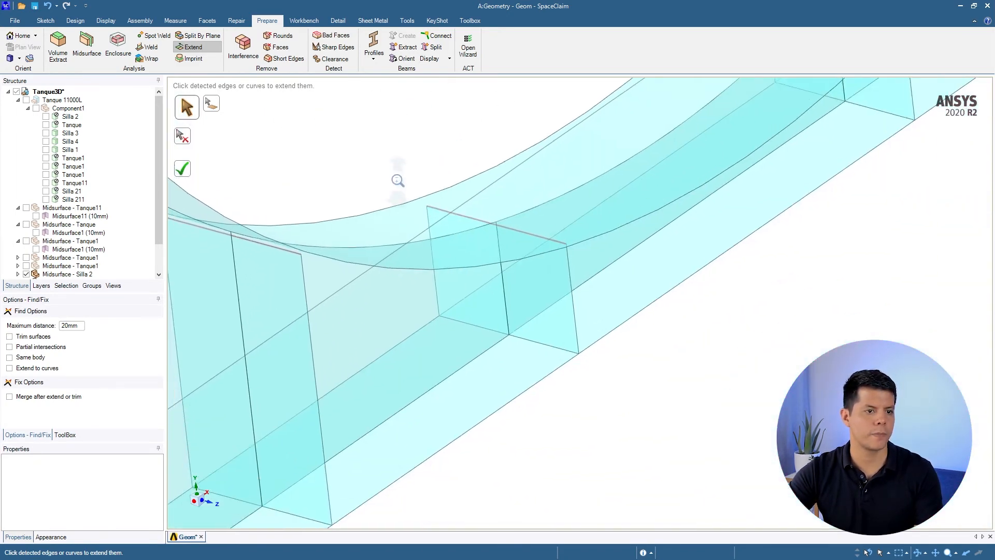
shift+middle_drag(329, 226, 627, 246)
scroll(483, 230, up, 5)
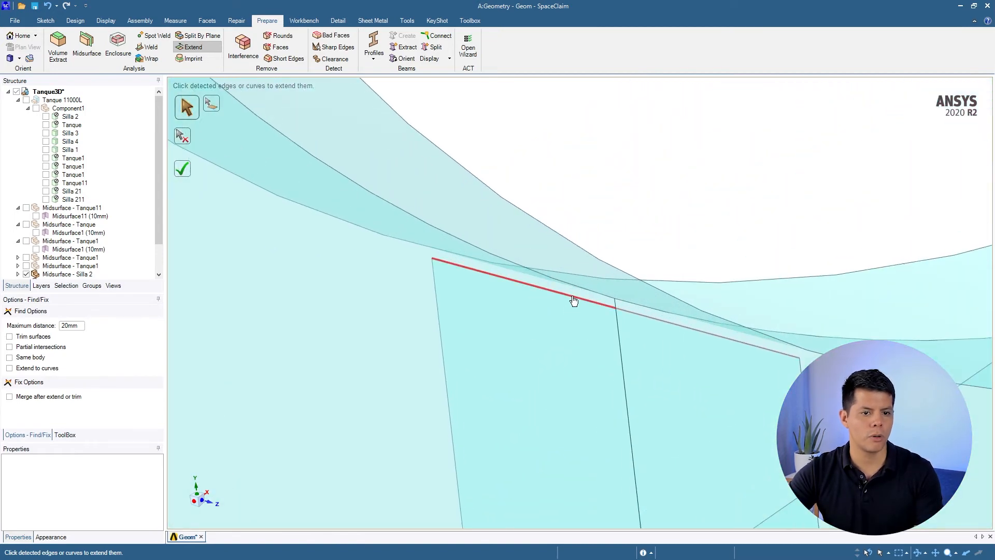
scroll(681, 283, down, 8)
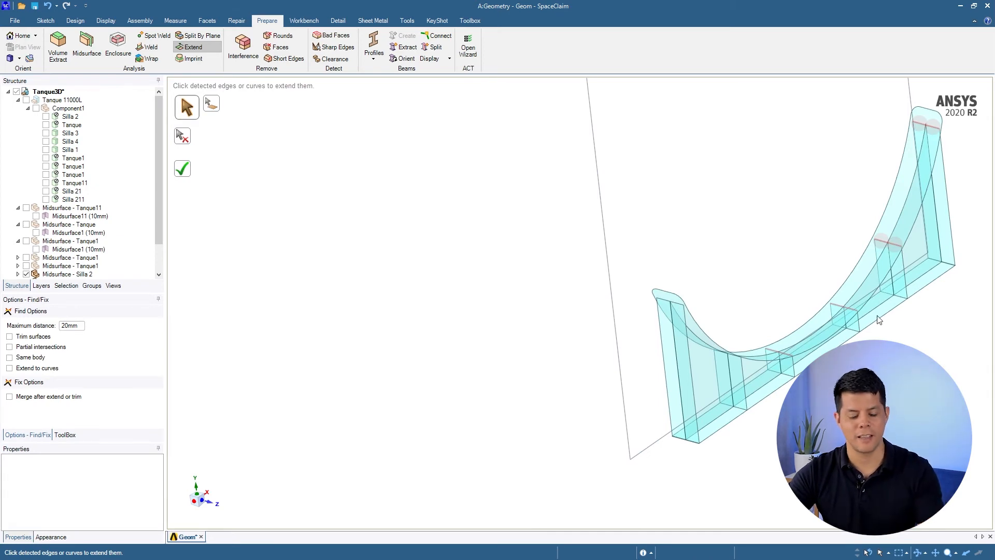
- Extend all remaining detected rib edges to the cradle surface in a single operation
mouse_move(878, 320)
ctrl+middle_down()
mouse_move(895, 400)
mouse_move(933, 311)
mouse_move(715, 374)
mouse_move(684, 310)
ctrl+middle_up()
mouse_move(683, 310)
middle_down()
mouse_move(710, 360)
mouse_move(676, 335)
middle_up()
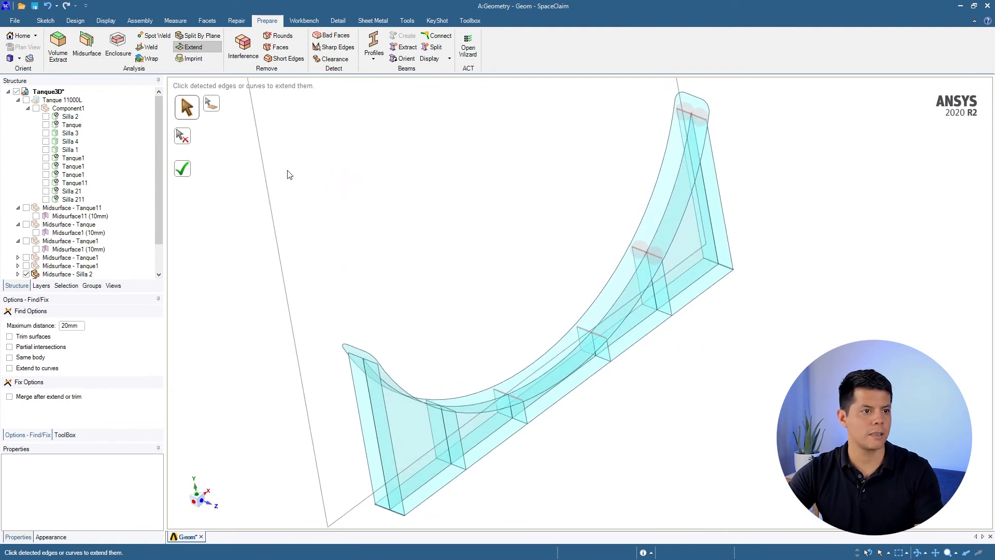
click(185, 172)
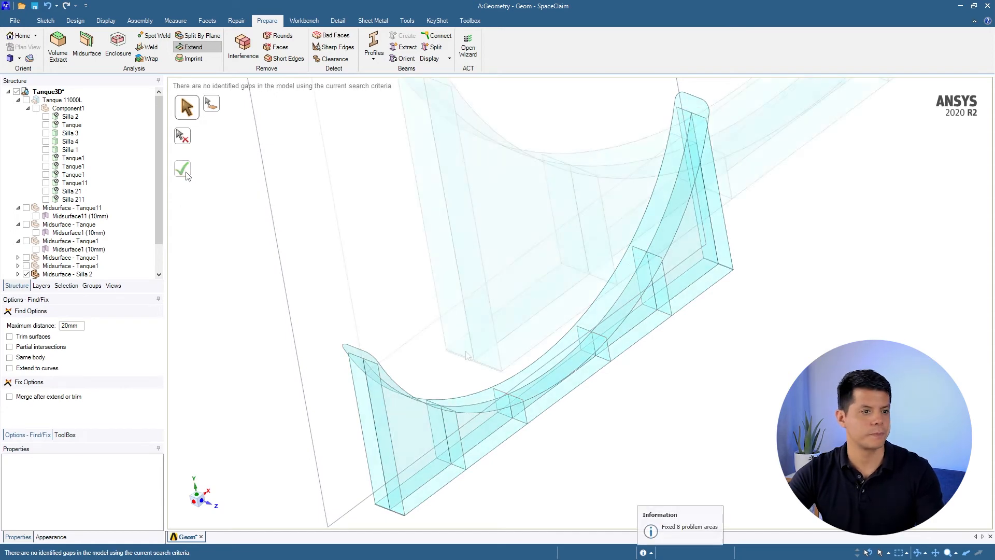
- Split the saddle's base plate with the near end rib's plane and remove the narrow strip overhanging beyond it
scroll(475, 373, up, 6)
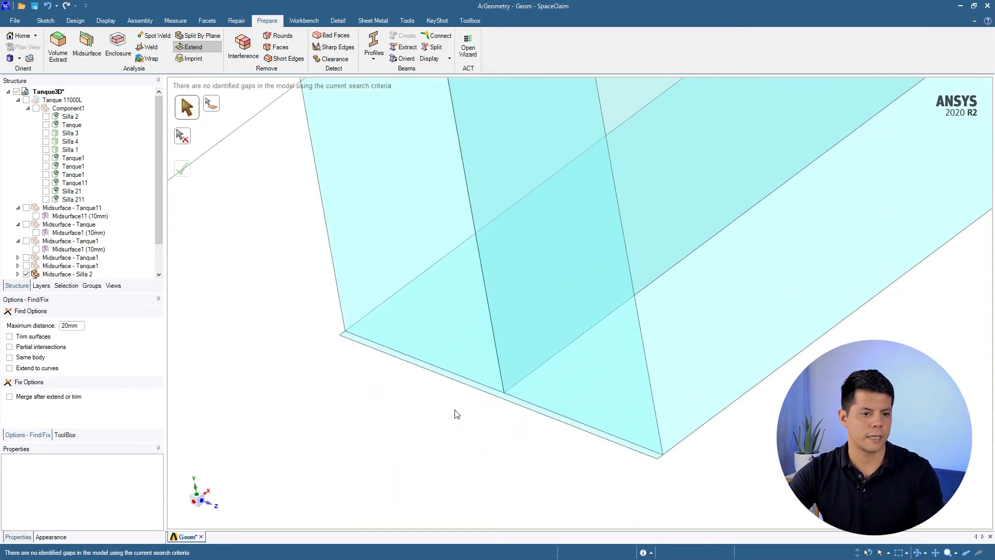
middle_drag(456, 415, 505, 430)
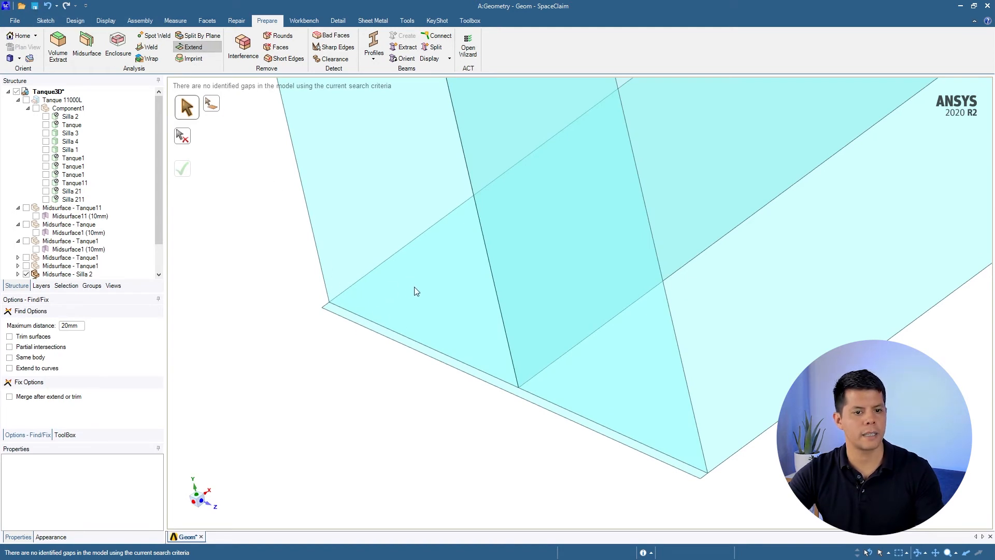
mouse_move(545, 356)
middle_down()
mouse_move(490, 344)
mouse_move(601, 354)
mouse_move(424, 370)
middle_up()
click(75, 21)
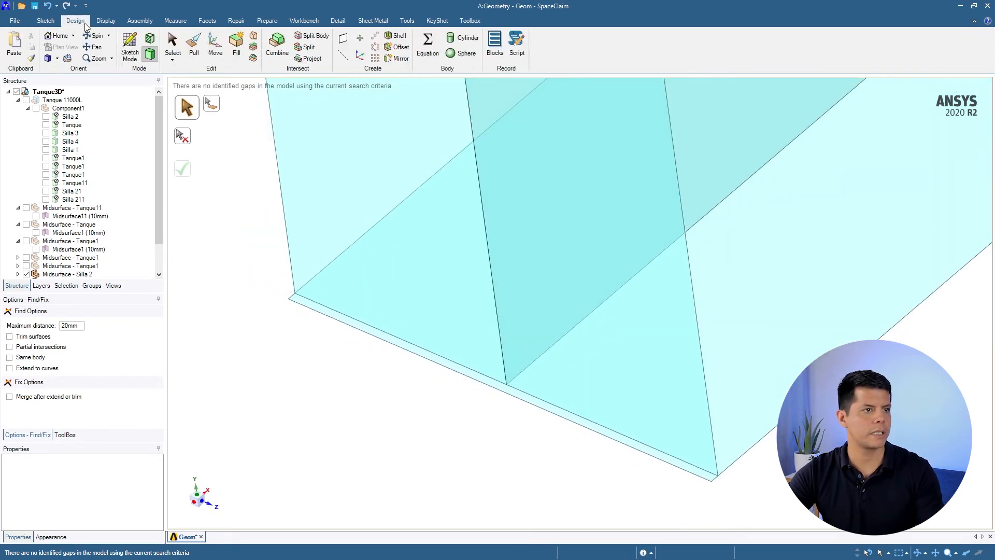
click(314, 37)
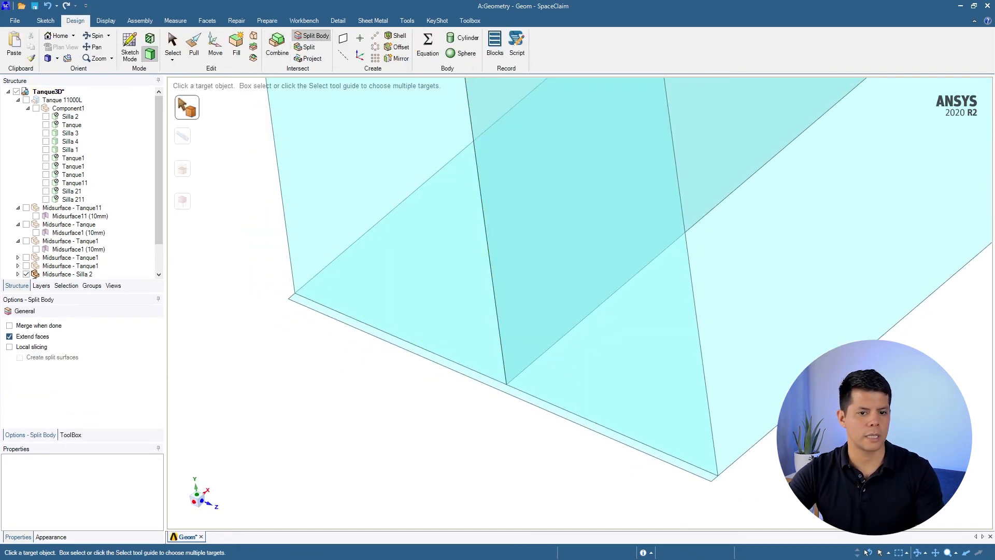
click(582, 384)
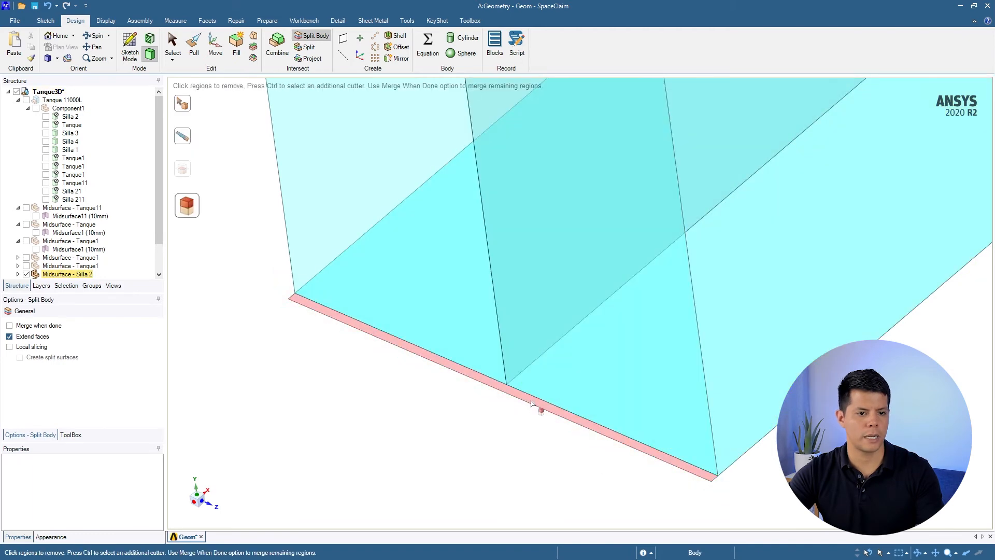
click(536, 406)
- Split the base plate at the opposite end using the end rib face and remove the overhanging strip there
scroll(300, 229, down, 5)
scroll(695, 352, up, 8)
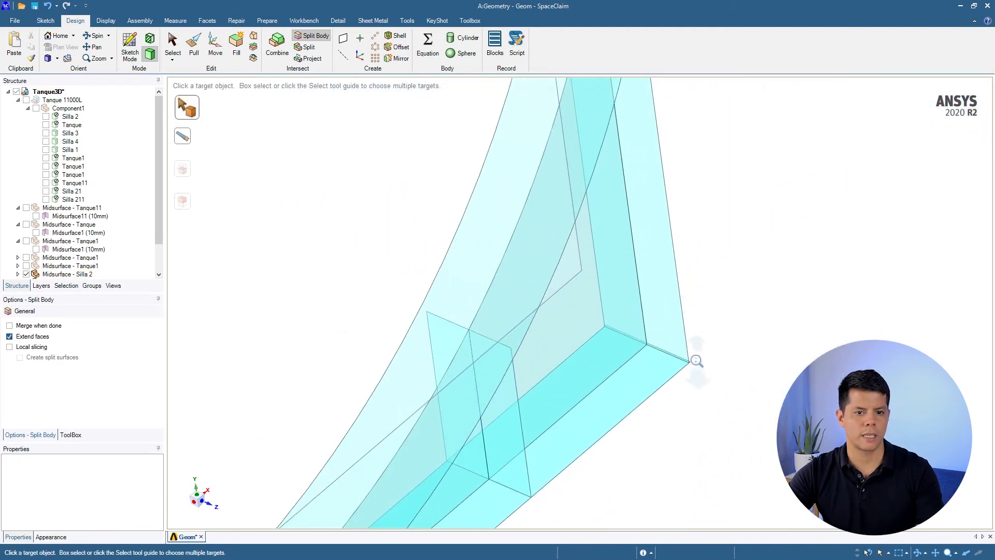
scroll(697, 347, up, 2)
click(741, 367)
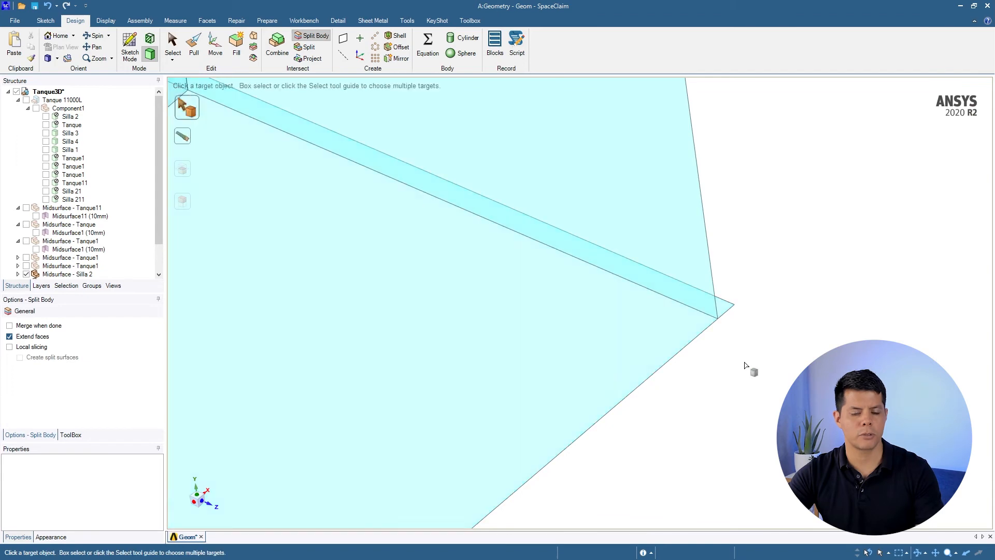
click(647, 325)
click(647, 203)
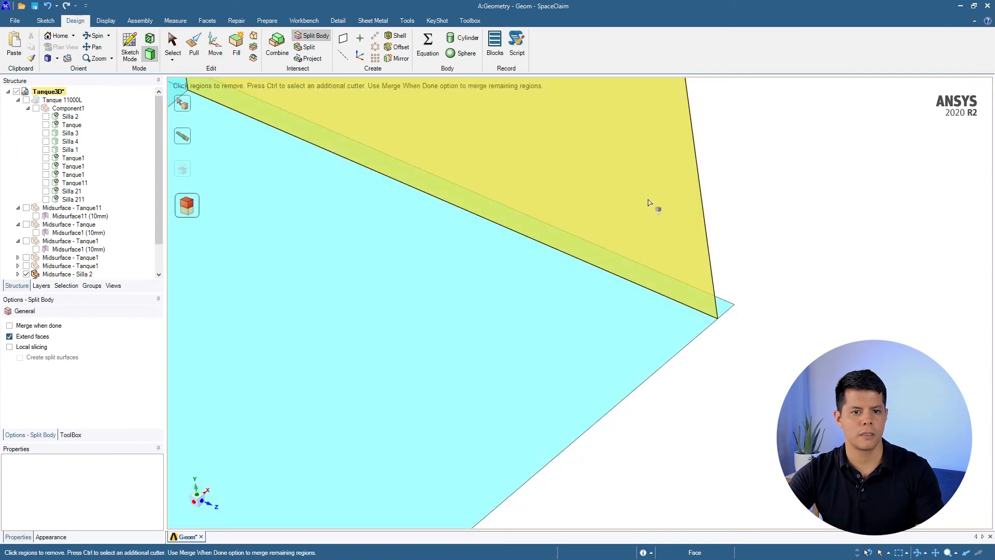
click(724, 309)
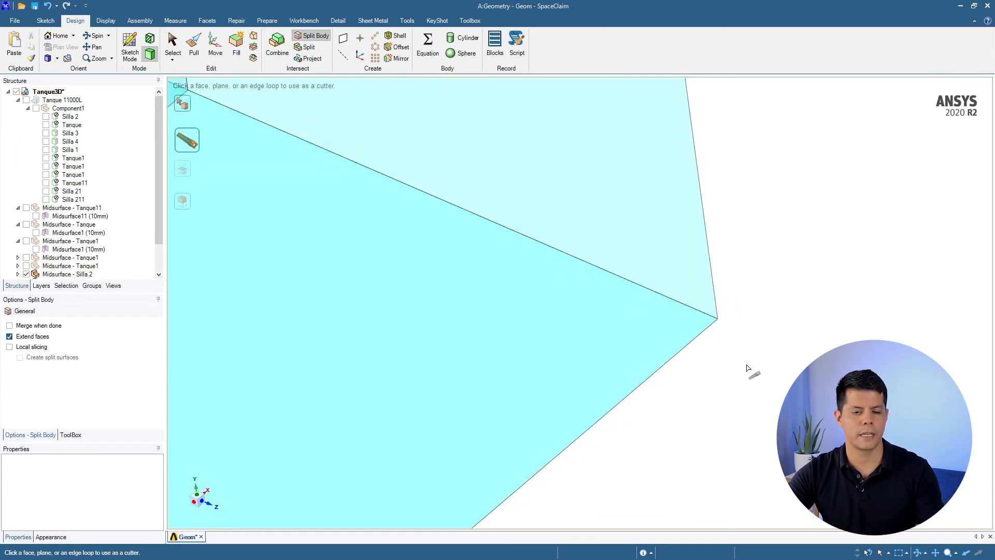
scroll(705, 307, down, 5)
middle_drag(532, 310, 536, 278)
click(474, 353)
middle_drag(474, 353, 576, 404)
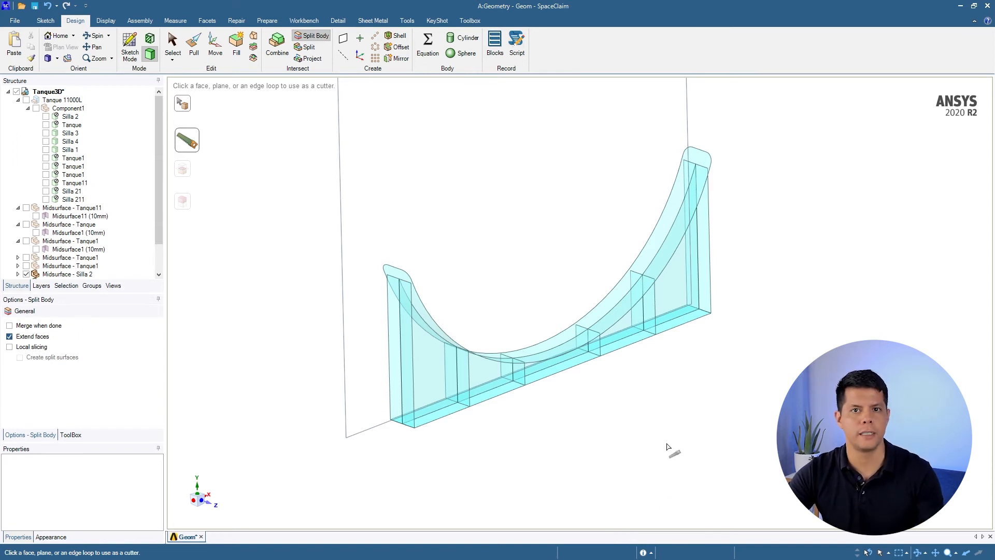
key(Escape)
- Collapse Component1, expand Midsurface - Silla 211, and temporarily hide it to check which saddle surfaces it contains
scroll(571, 311, up, 3)
click(27, 108)
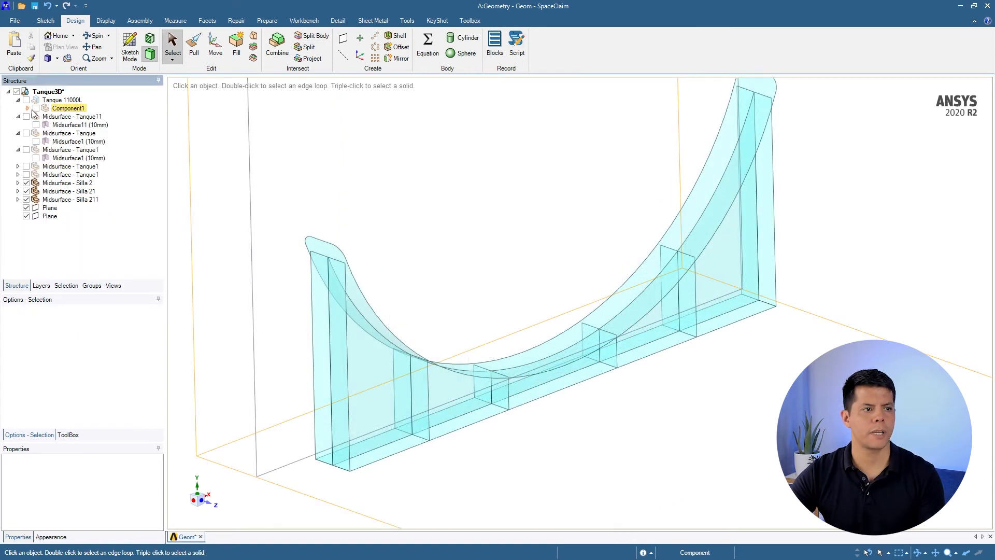
click(18, 200)
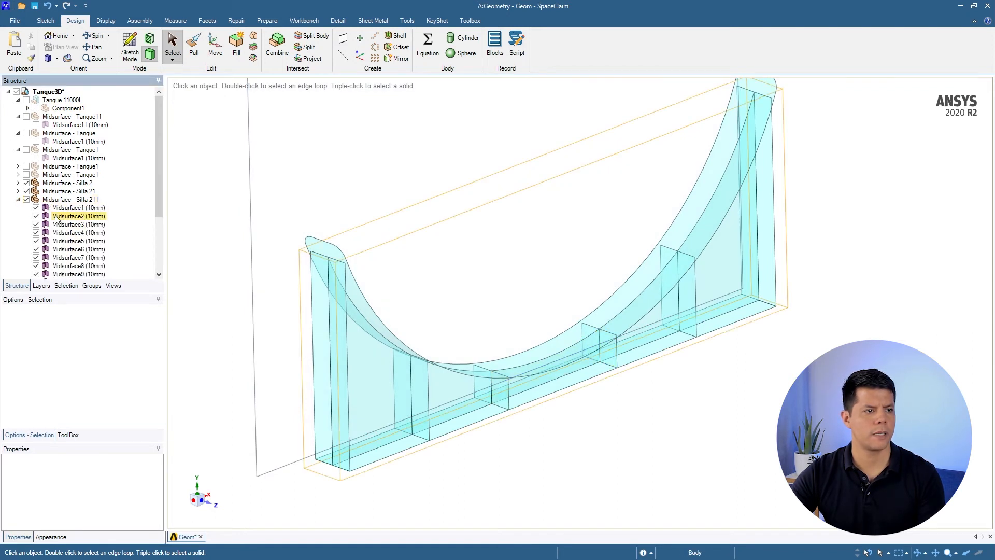
click(26, 200)
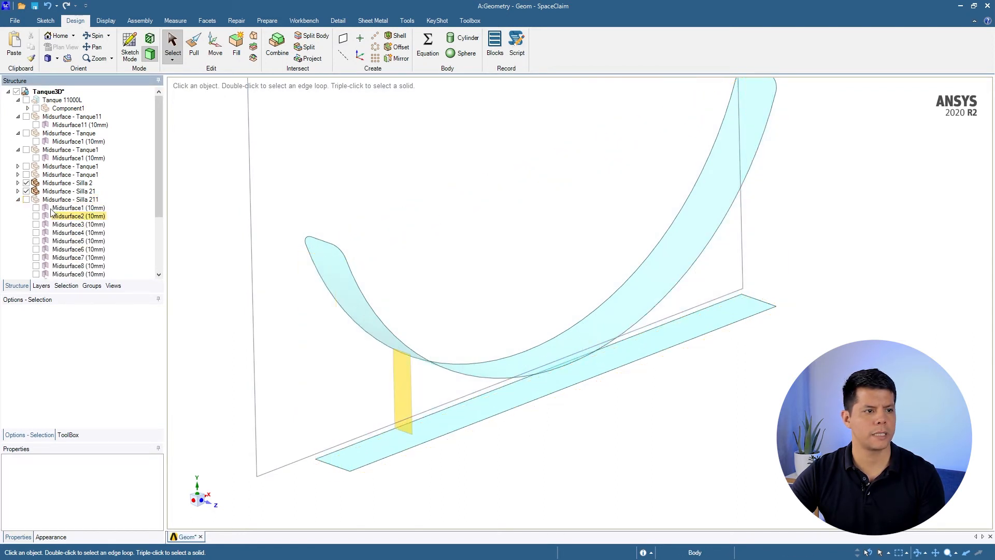
click(26, 199)
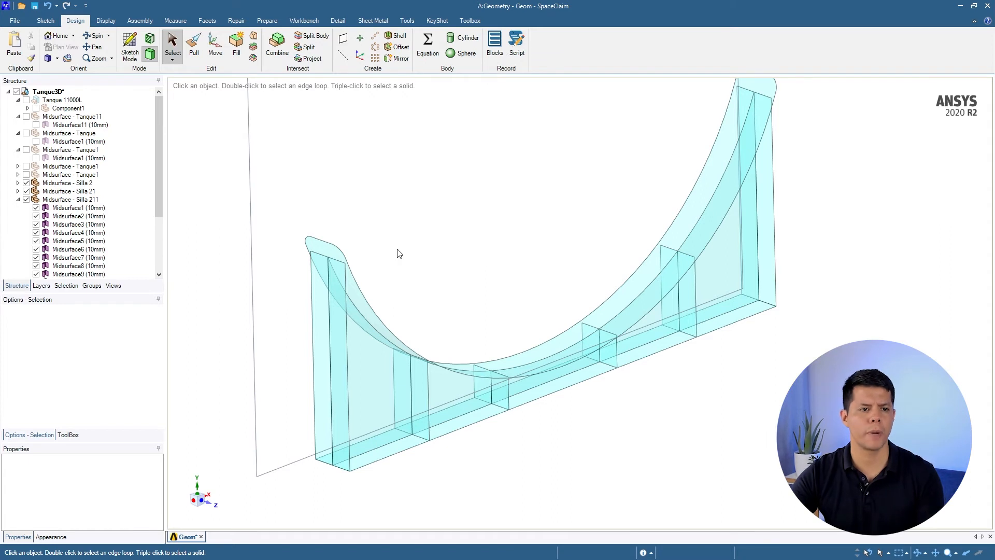
ctrl+middle_drag(462, 249, 437, 191)
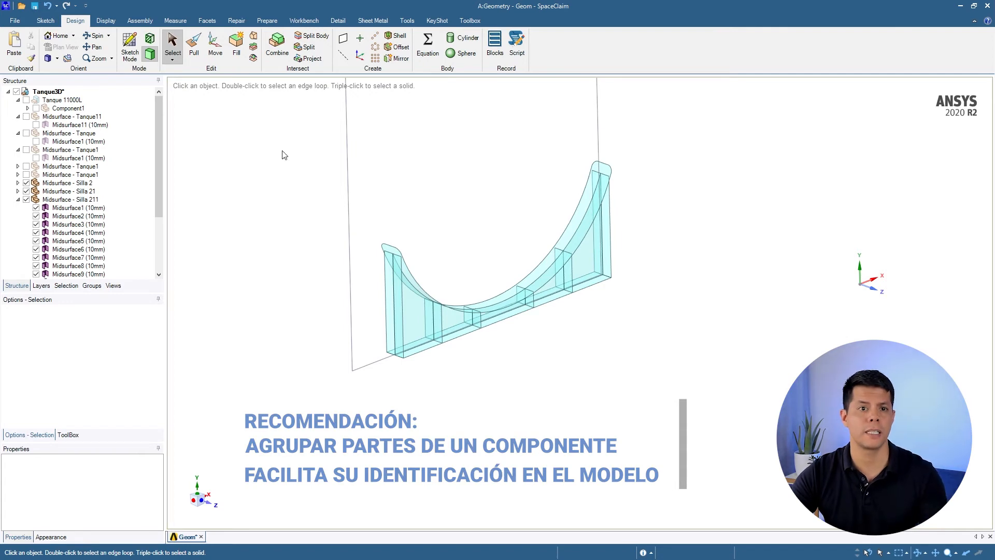
- Group all visible saddle midsurfaces into a new component named SillaShell
drag(288, 139, 746, 431)
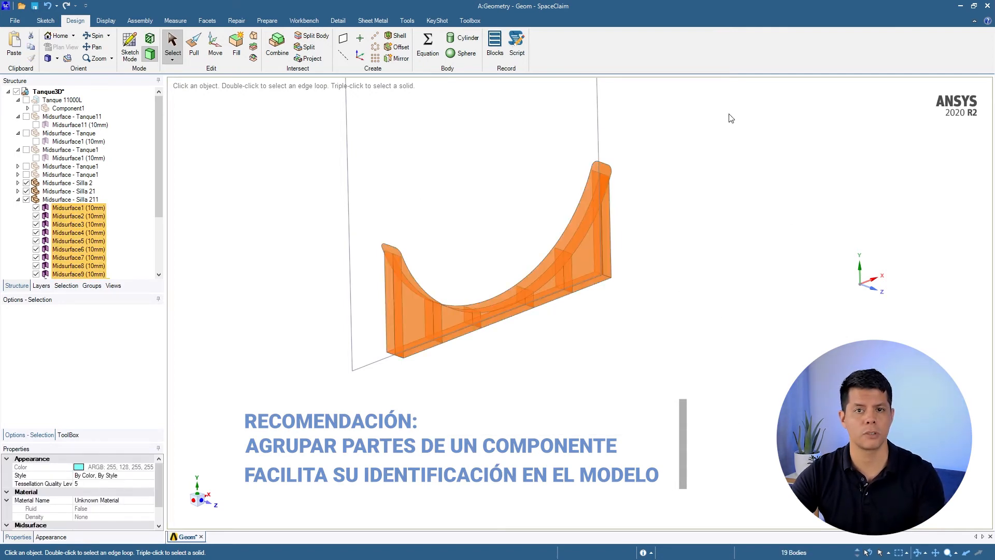
click(773, 107)
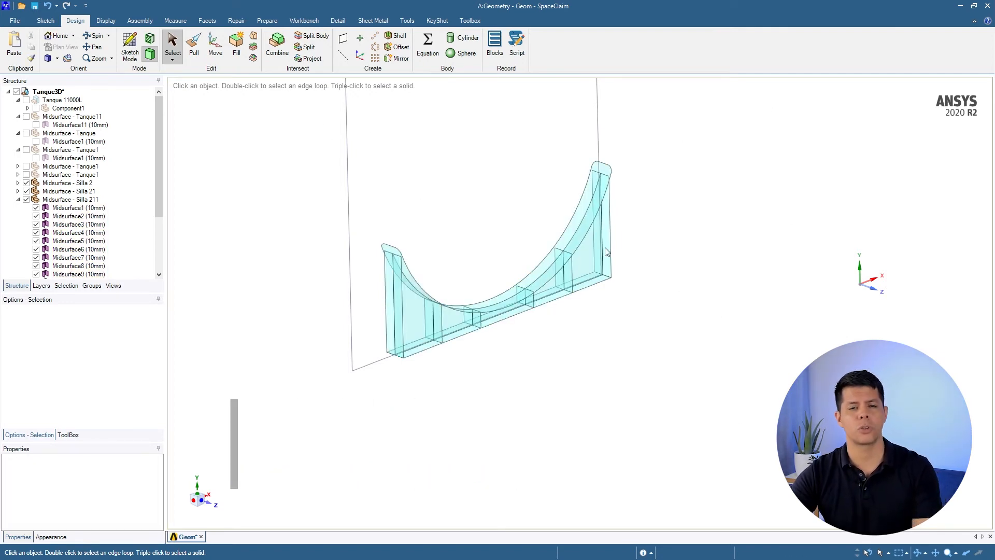
drag(311, 137, 725, 468)
right_click(585, 265)
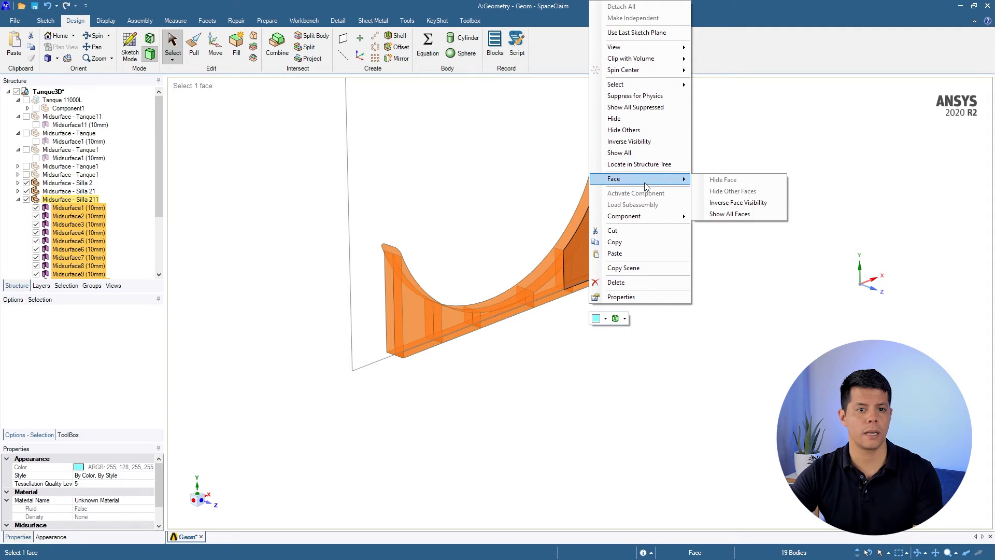
mouse_move(645, 216)
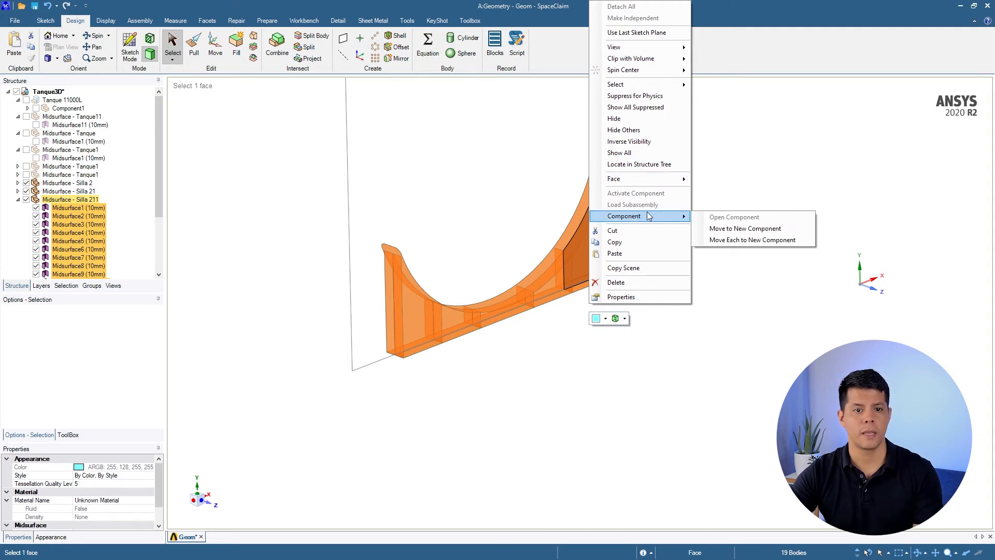
click(736, 231)
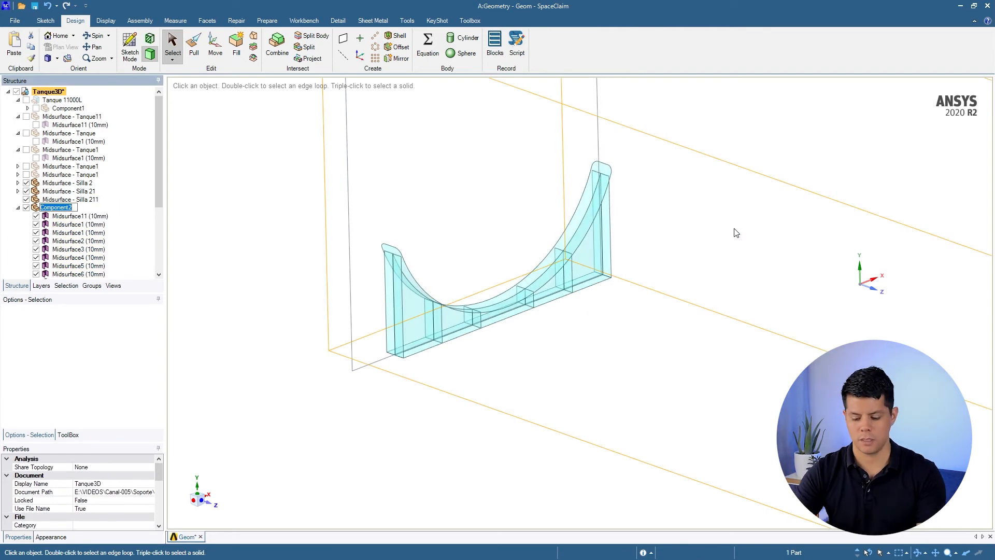
text(SillaShell)
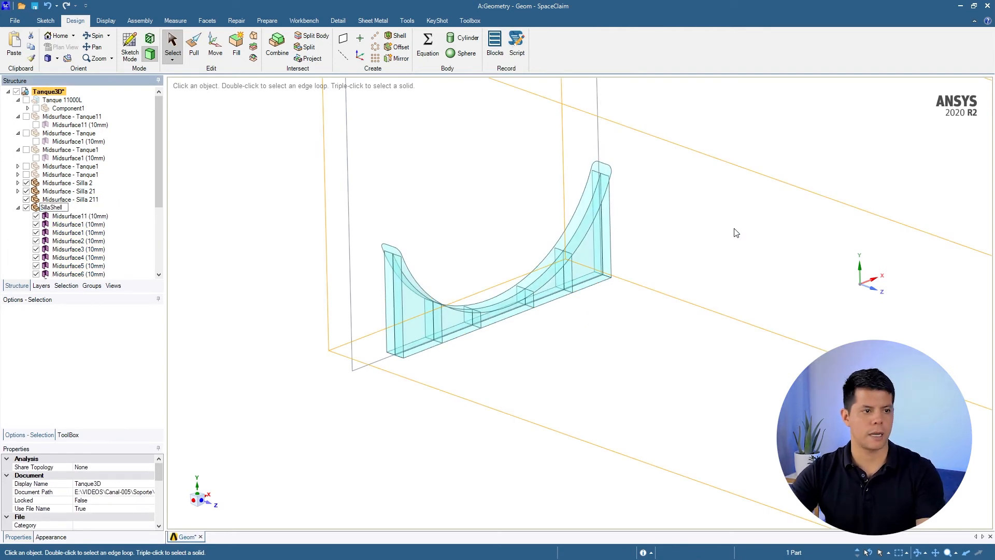
click(239, 199)
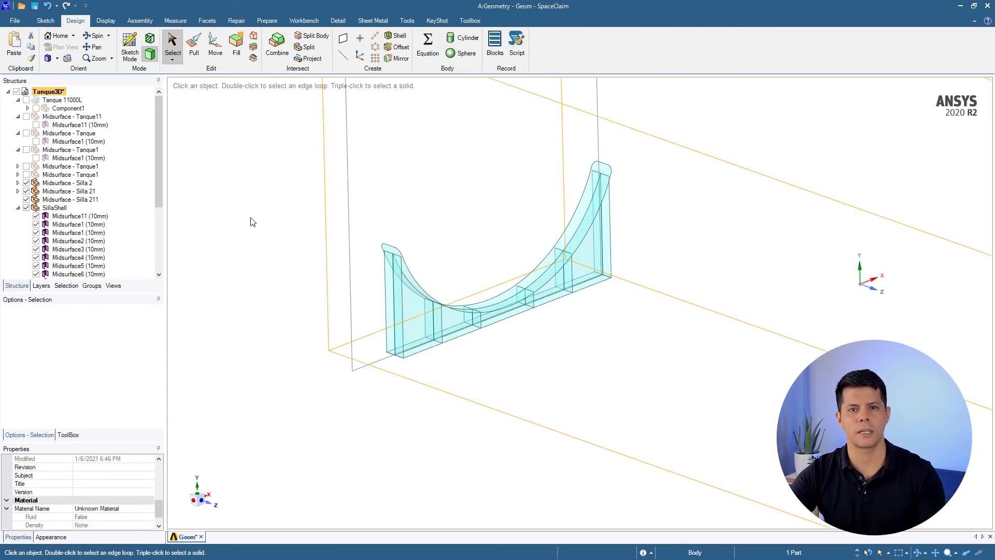
- Collapse the SillaShell component and delete the empty components from the Tanque3D assembly
click(40, 210)
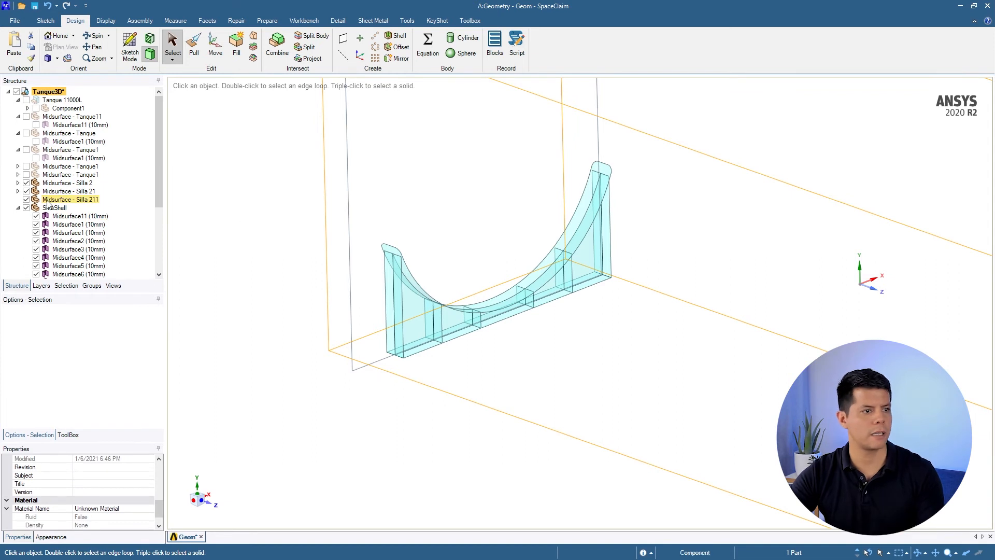
click(17, 208)
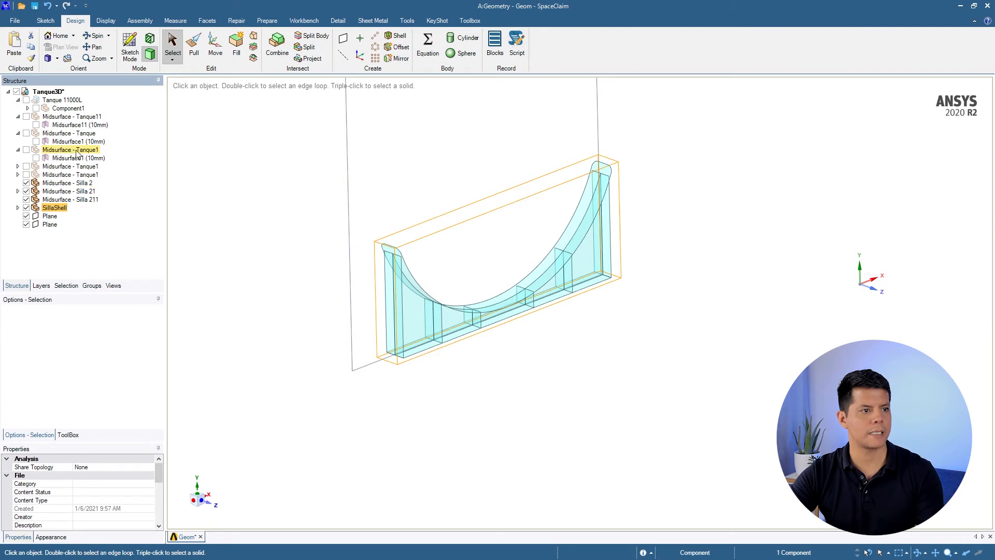
right_click(51, 91)
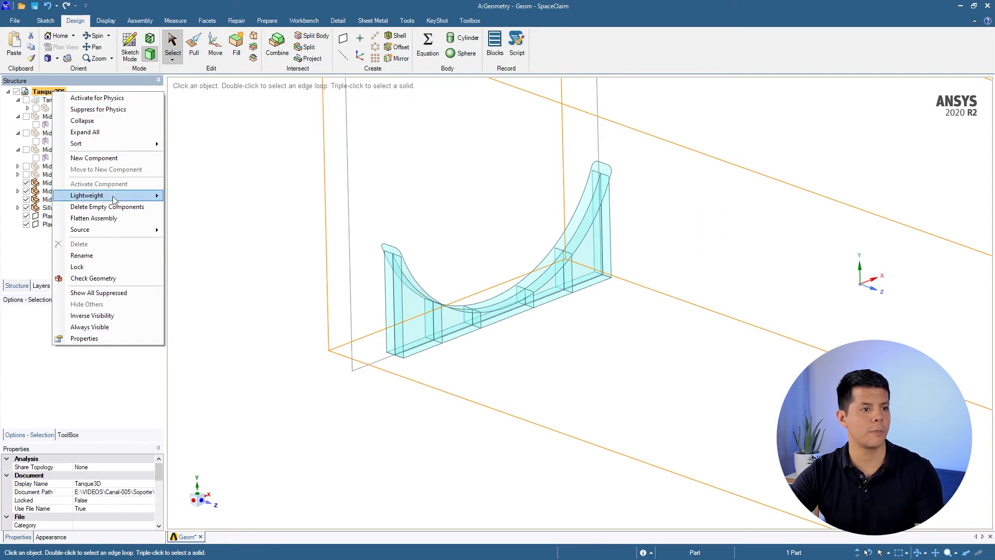
click(139, 208)
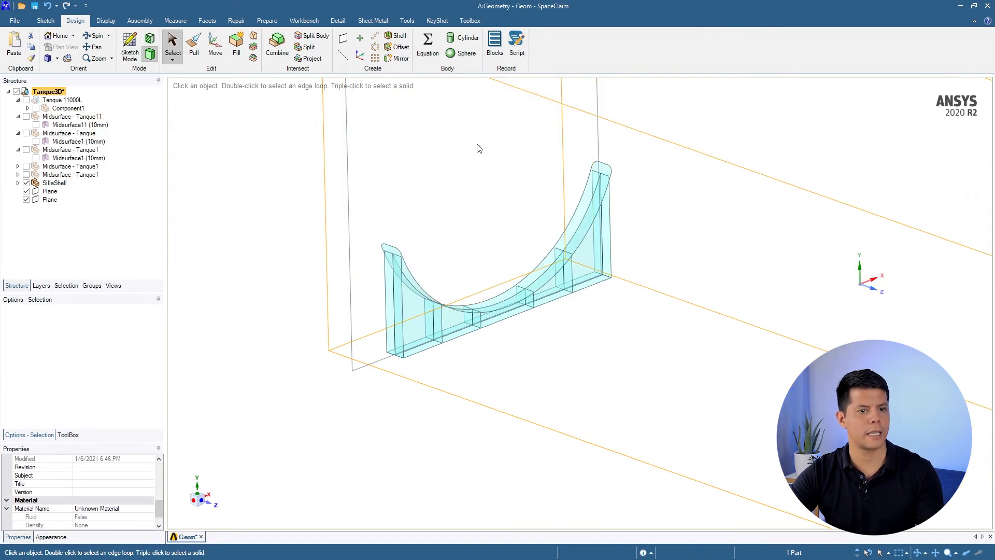
click(300, 303)
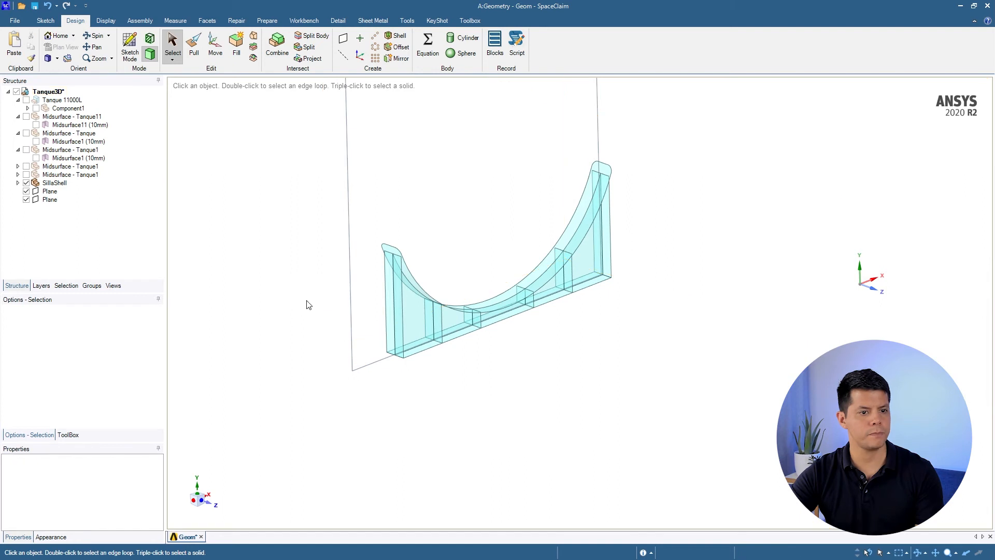
- Collapse the expanded Midsurface - Tanque11, Midsurface - Tanque and Midsurface - Tanque1 components in the structure
ctrl+scroll(406, 228, up, 5)
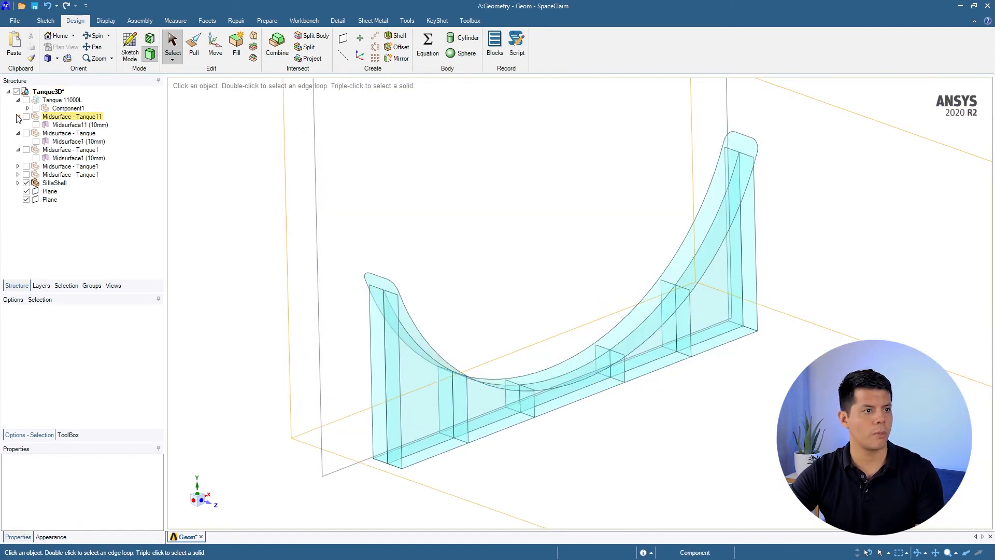
click(18, 116)
click(17, 125)
click(18, 133)
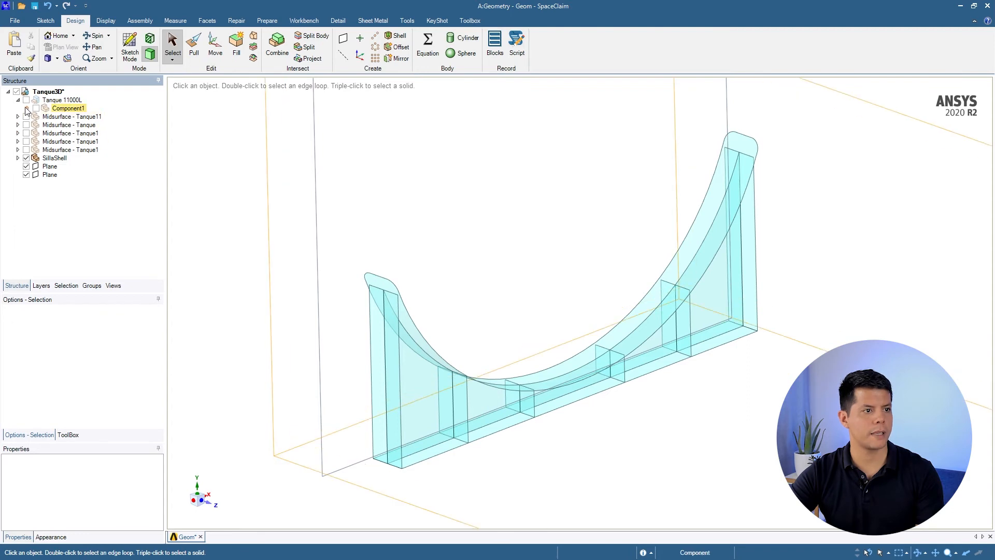
- Expand Component1 and show the Silla 3, Silla 4 and Silla 1 solids as references for the remaining saddles
click(27, 108)
click(45, 133)
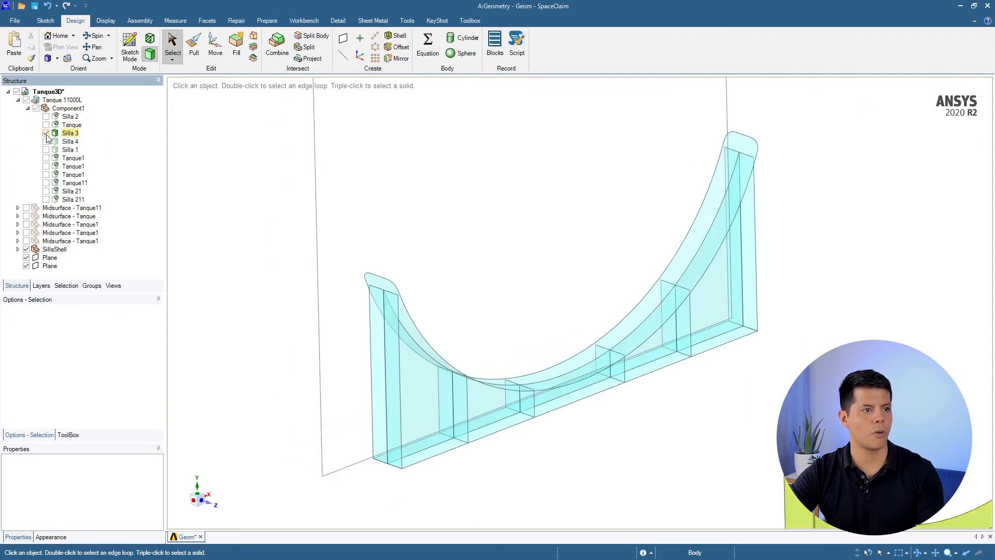
click(46, 141)
click(46, 149)
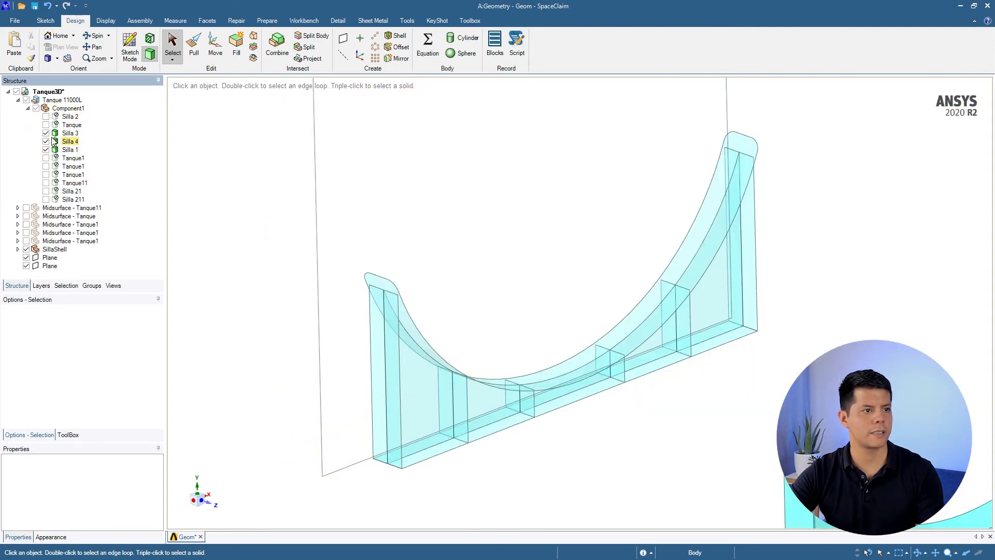
ctrl+middle_drag(489, 298, 406, 193)
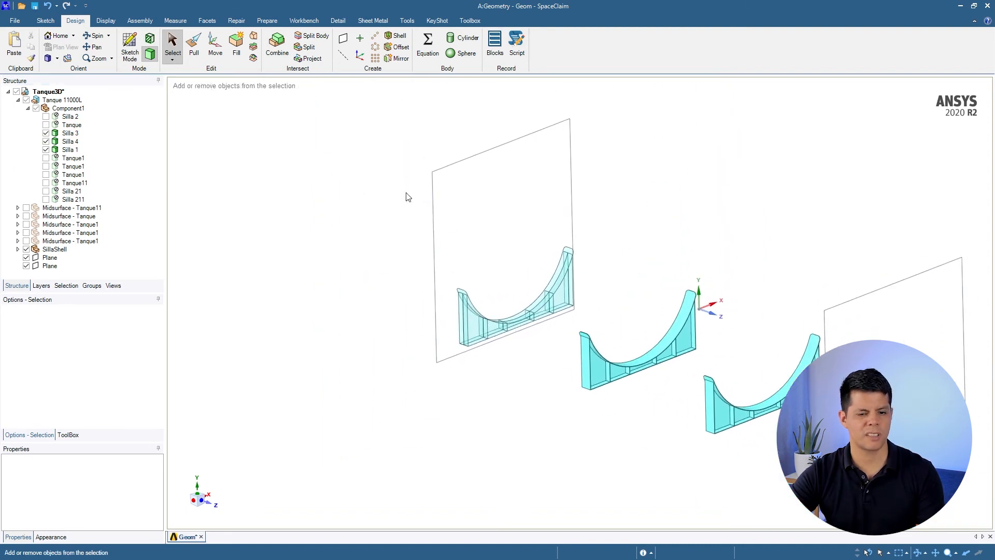
ctrl+middle_drag(835, 310, 817, 318)
shift+middle_drag(776, 277, 645, 221)
ctrl+middle_drag(471, 249, 471, 246)
ctrl+drag(470, 246, 585, 285)
ctrl+middle_drag(584, 284, 556, 267)
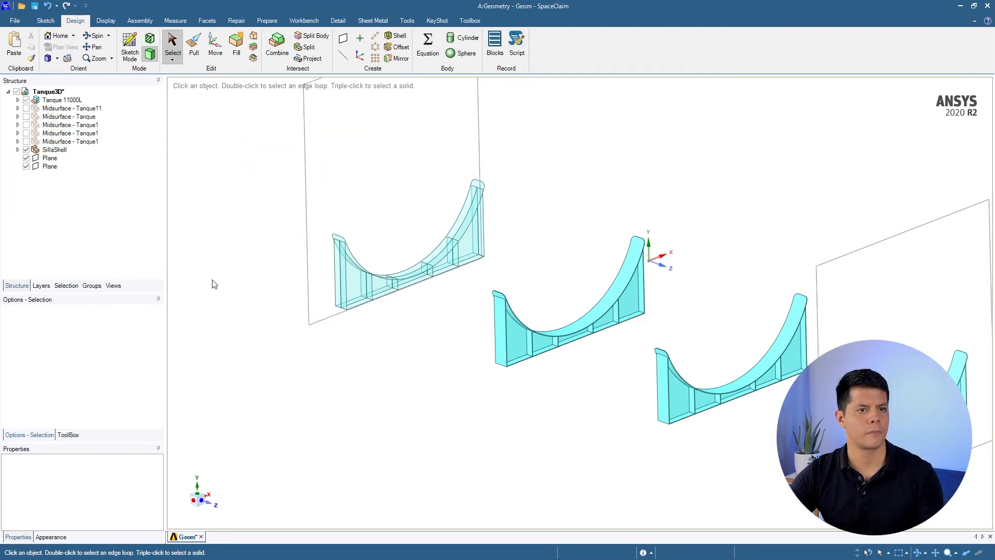
- Duplicate the SillaShell component and move the copy about 1989 mm along the Z direction toward the next solid saddle
click(55, 150)
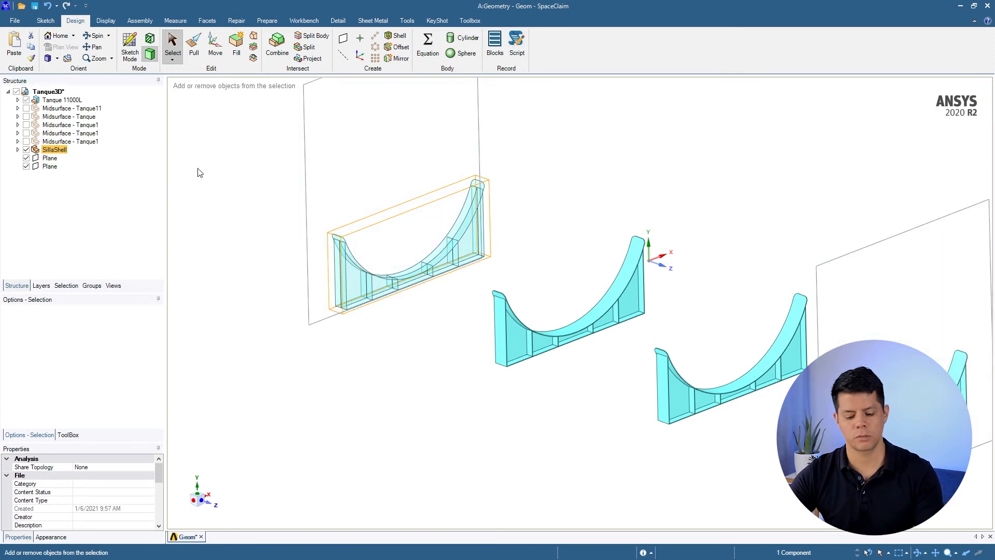
key(ctrl+v)
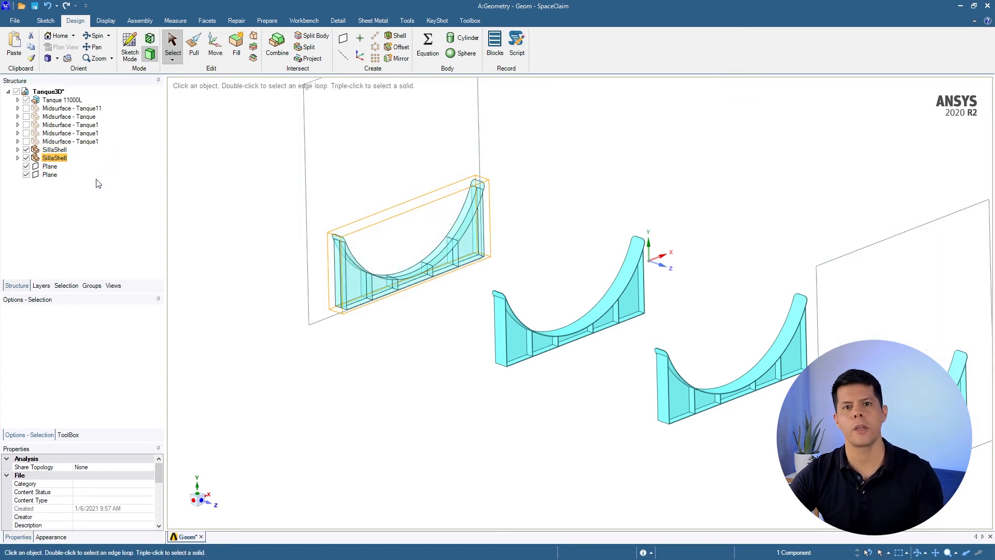
key(m)
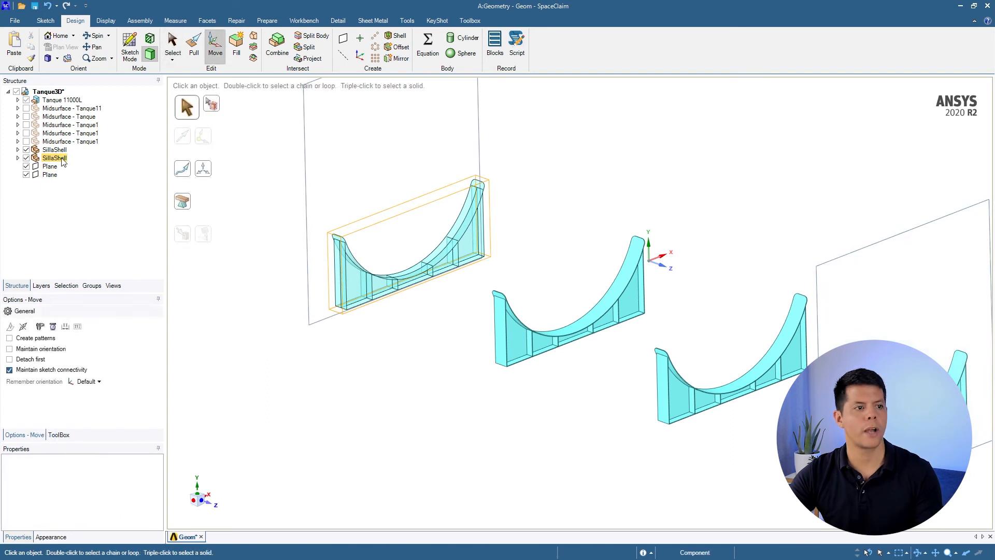
click(62, 159)
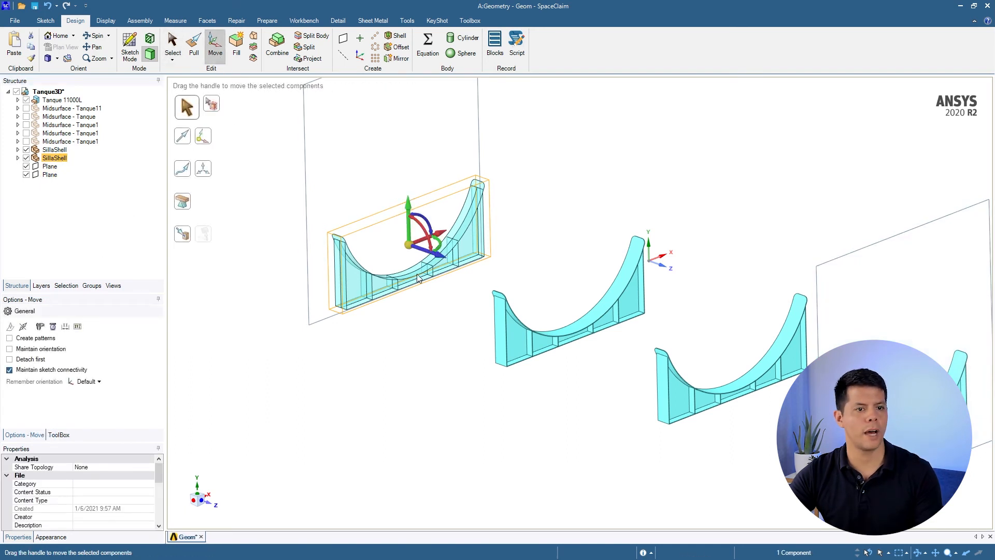
drag(447, 258, 528, 287)
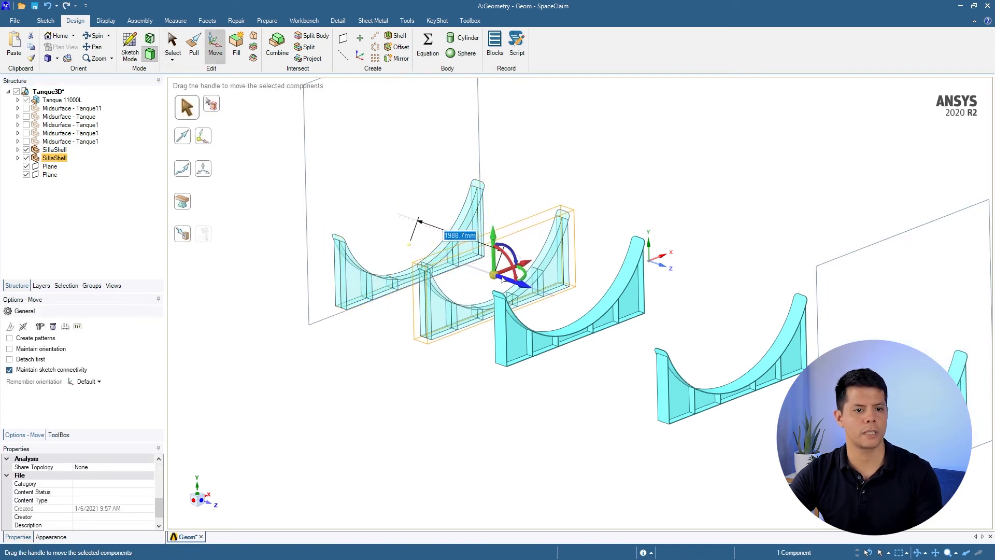
- Anchor the move handle of the copied SillaShell at the outer lower corner of its base plate
middle_drag(432, 345, 448, 433)
ctrl+middle_drag(455, 370, 450, 423)
ctrl+middle_drag(398, 316, 395, 384)
ctrl+middle_drag(357, 314, 322, 214)
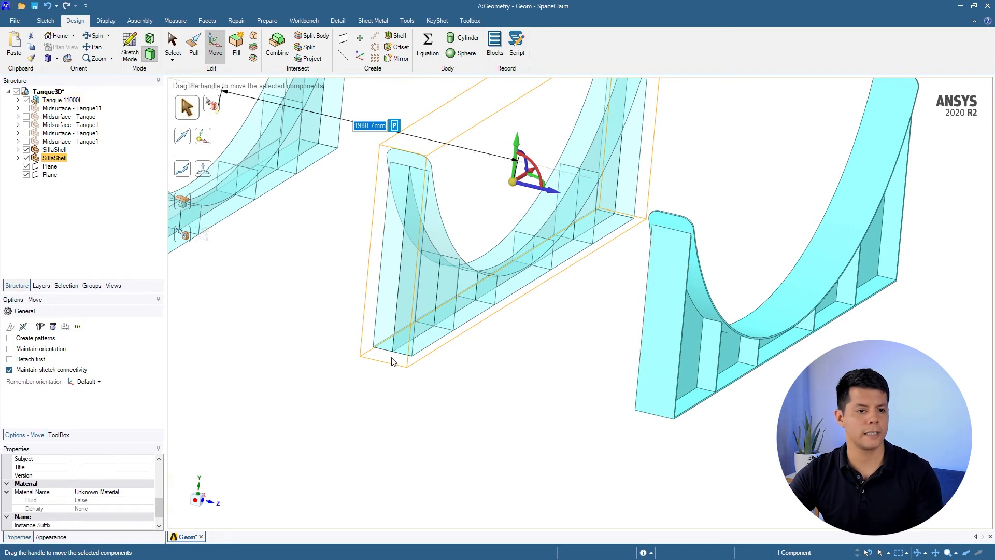
click(203, 137)
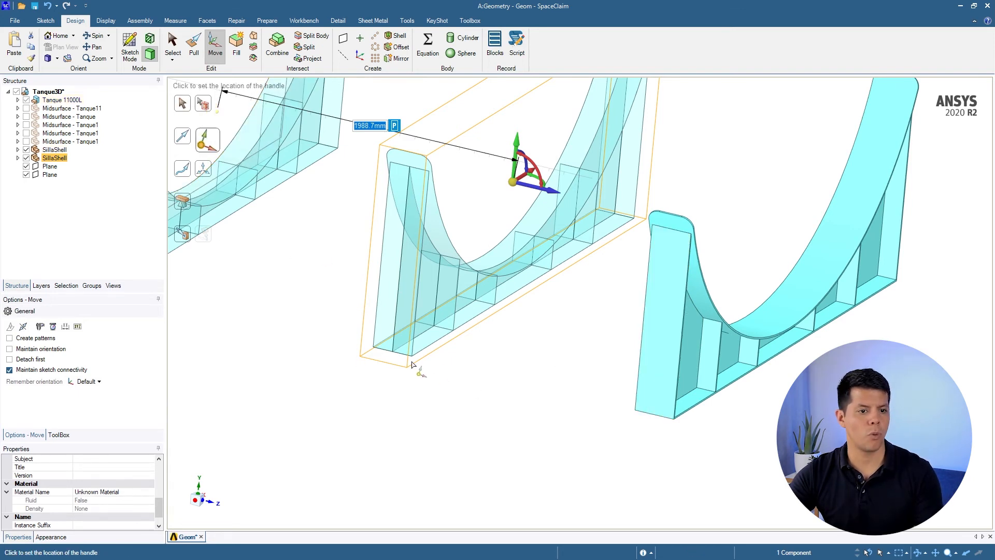
scroll(417, 386, up, 5)
scroll(403, 404, up, 5)
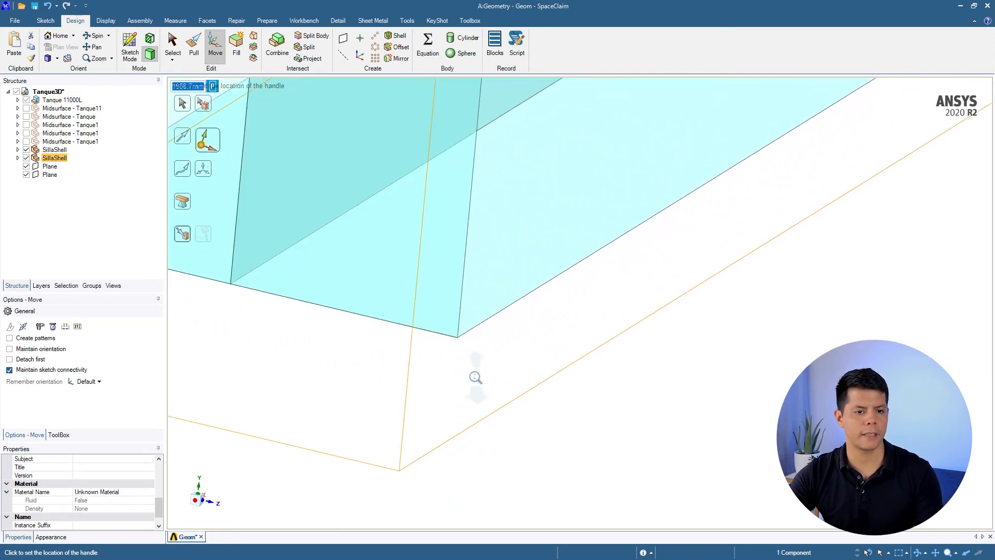
click(449, 326)
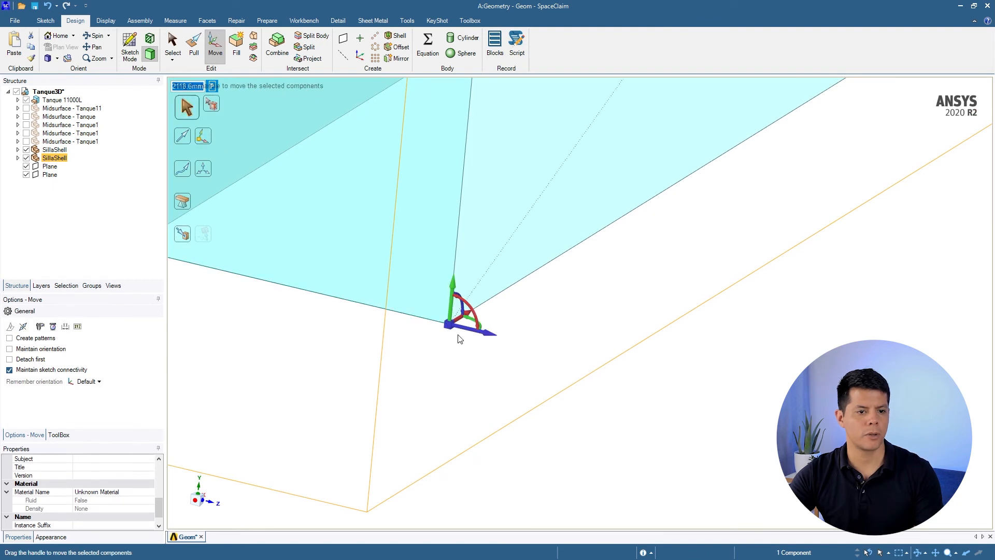
click(494, 337)
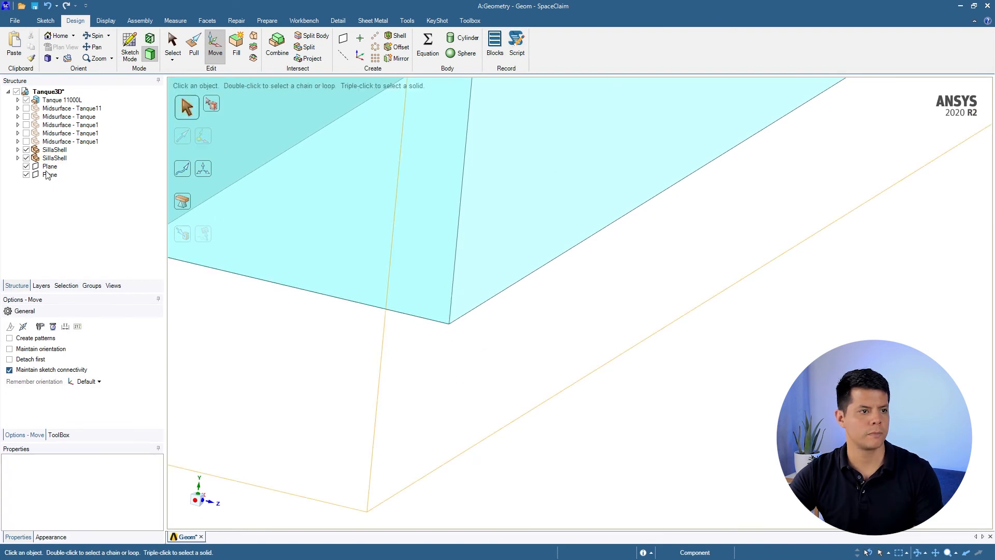
click(53, 158)
click(200, 141)
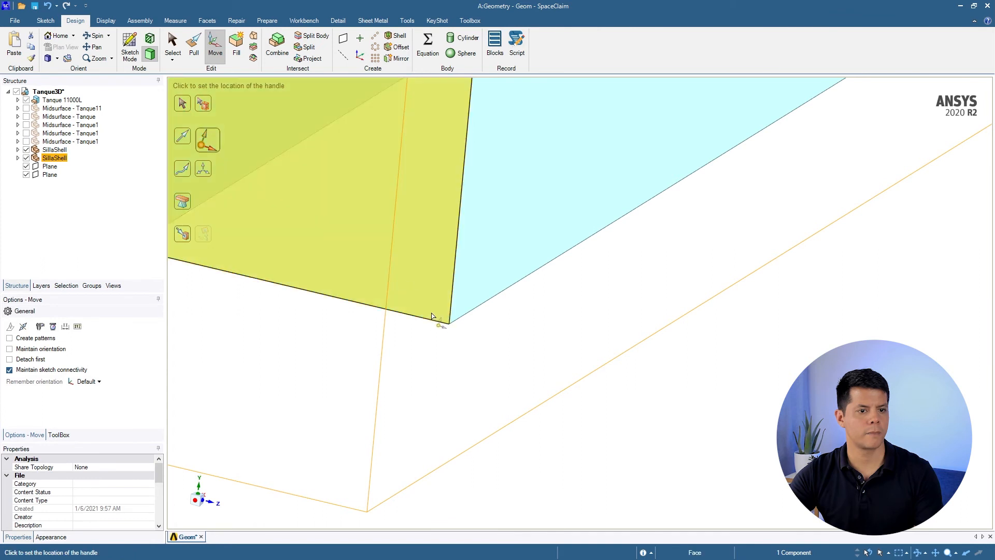
click(449, 327)
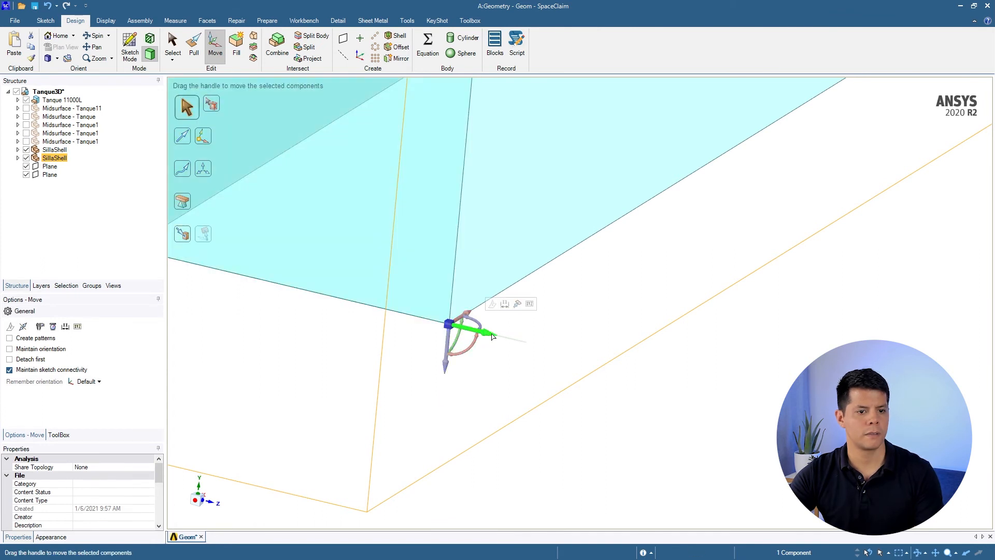
- Move the copied SillaShell up to the matching lower corner of the Silla 3 solid
ctrl+scroll(581, 366, down, 5)
scroll(716, 456, up, 10)
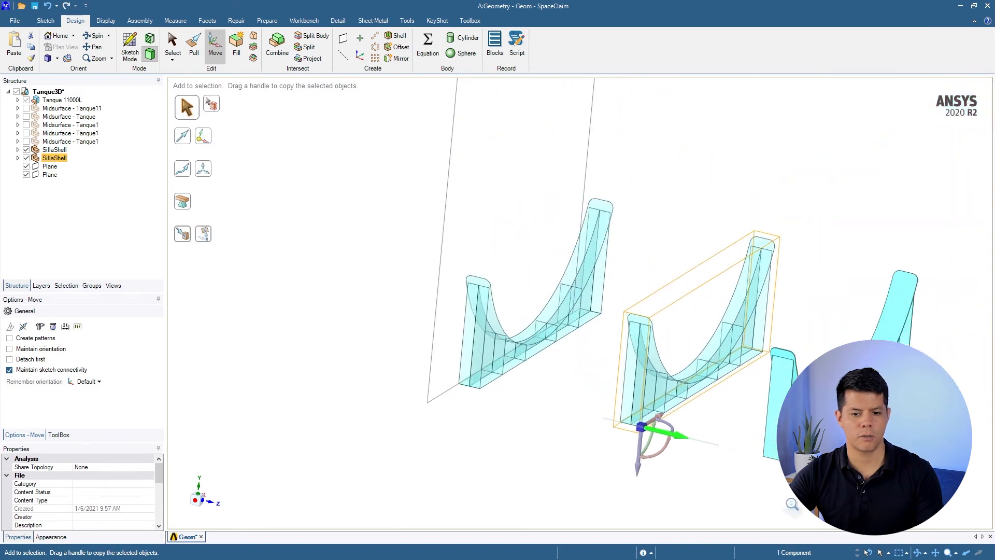
ctrl+middle_drag(703, 479, 695, 510)
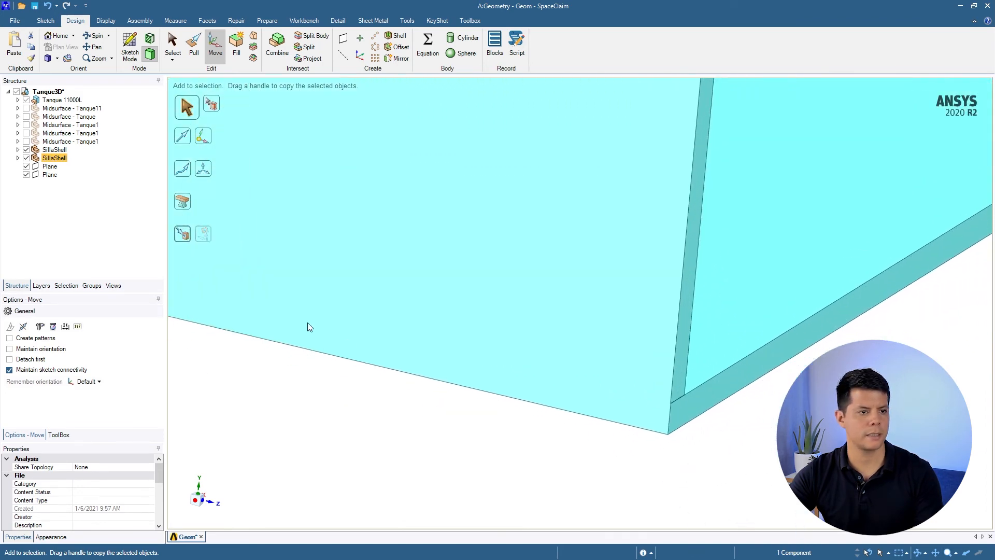
click(183, 239)
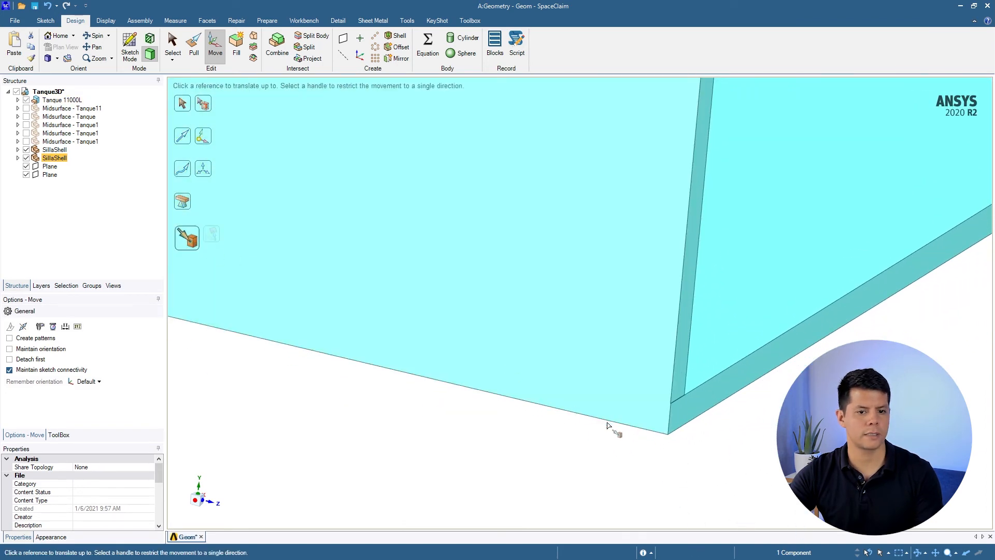
click(673, 429)
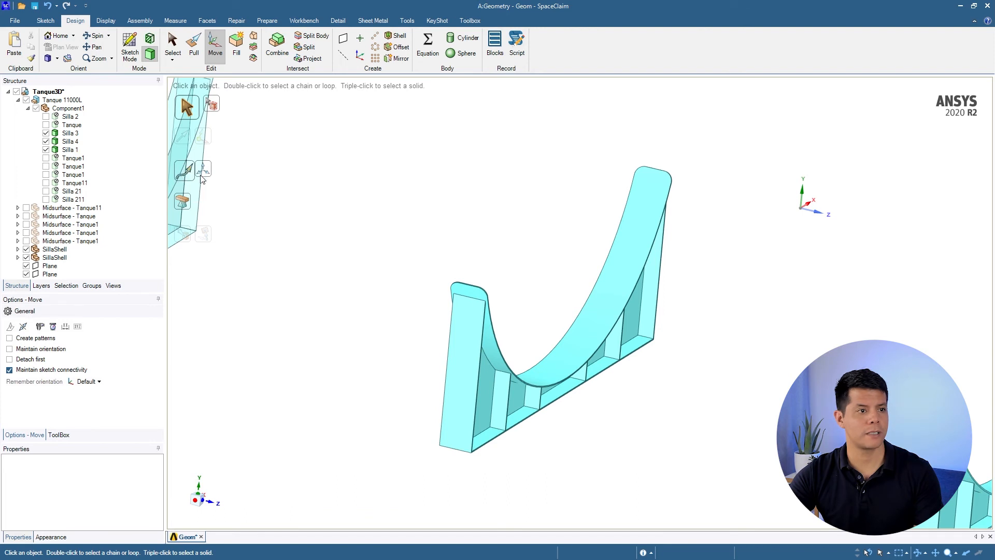
- Suppress the Silla 3 solid for physics and hide it
ctrl+click(71, 141)
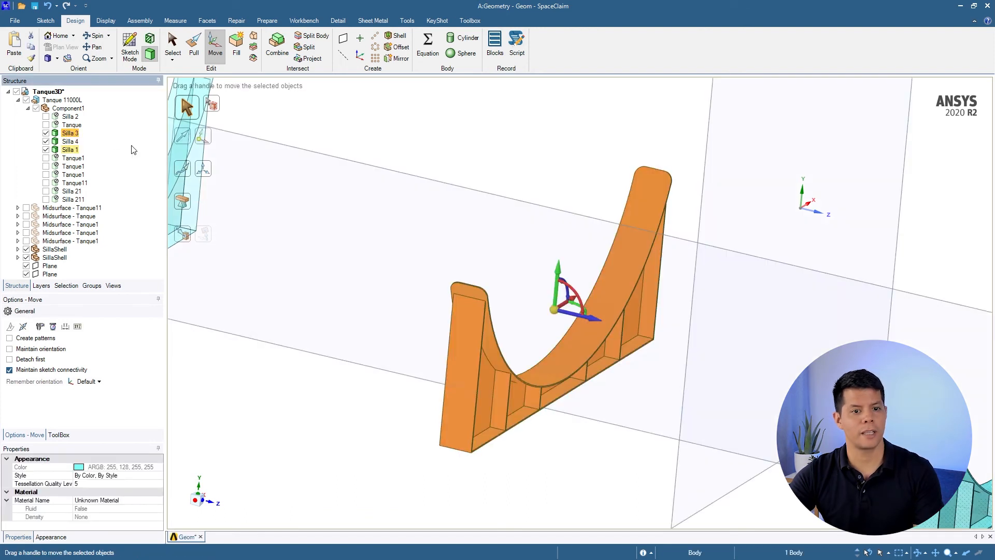
right_click(62, 134)
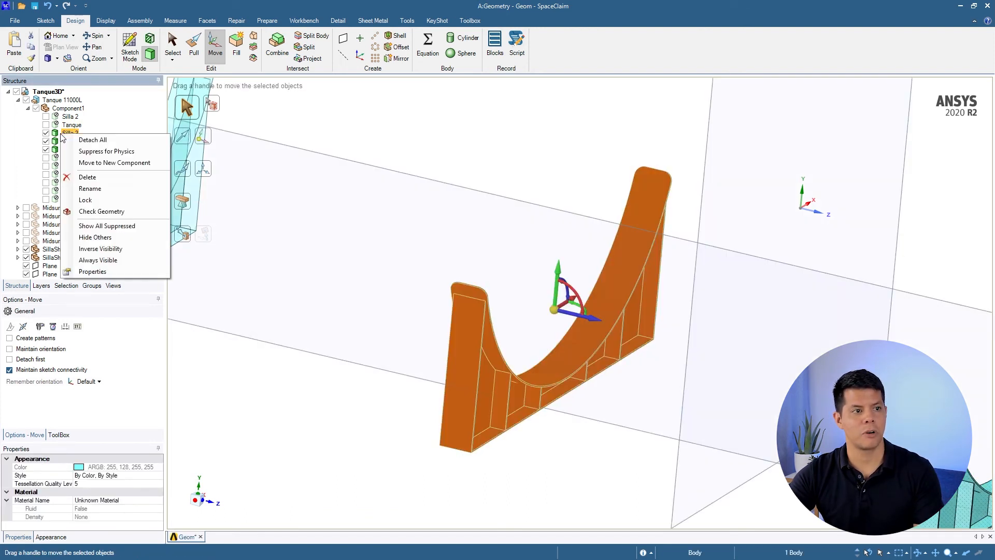
click(96, 151)
click(504, 153)
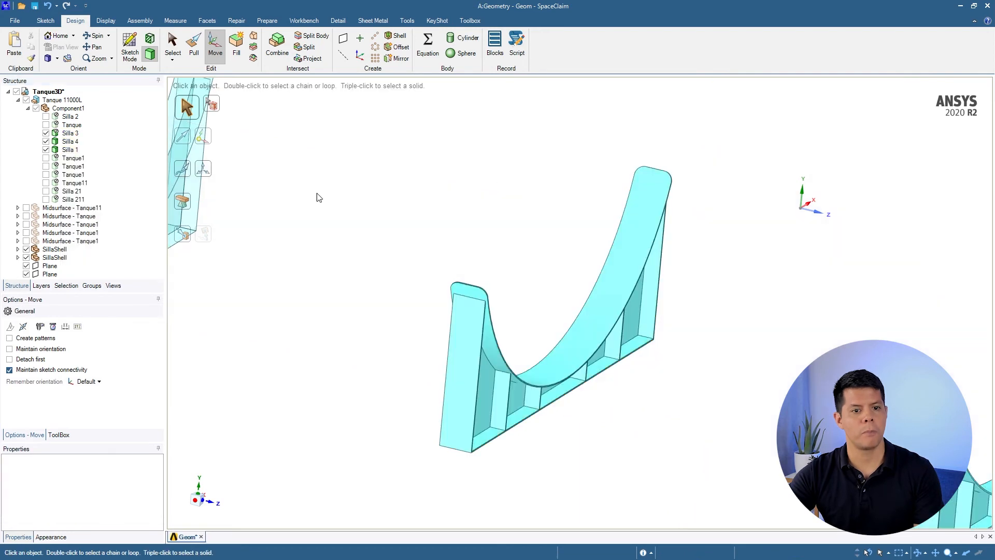
click(48, 133)
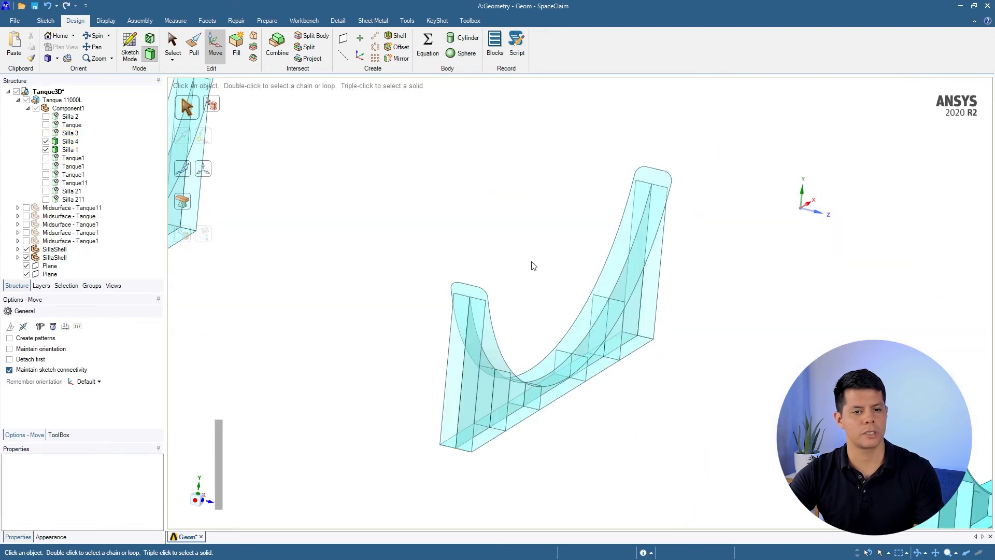
- Create a plane perpendicular to the global Z axis at the origin, midway between the saddles
ctrl+middle_drag(530, 263, 575, 197)
ctrl+middle_drag(742, 309, 698, 298)
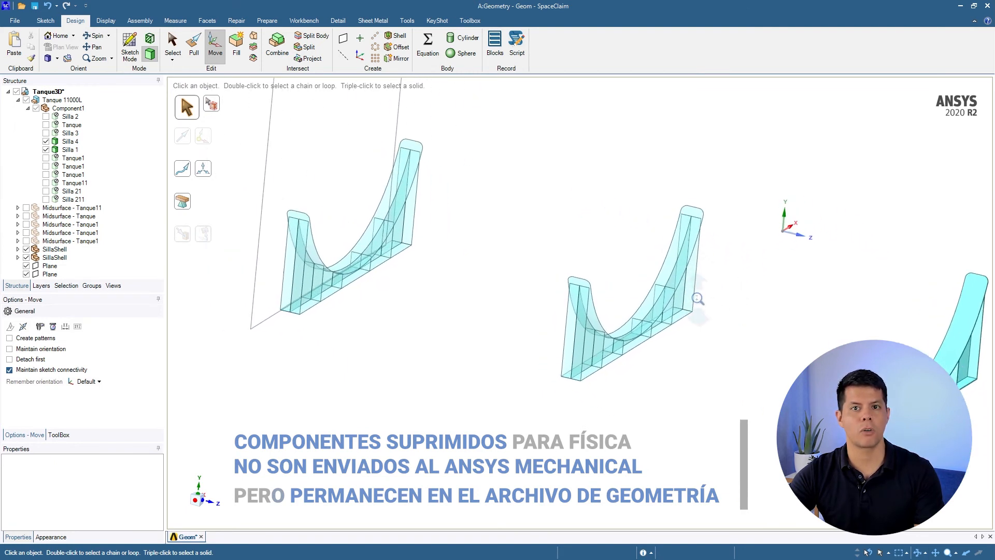
ctrl+middle_drag(779, 341, 597, 296)
middle_drag(584, 378, 562, 375)
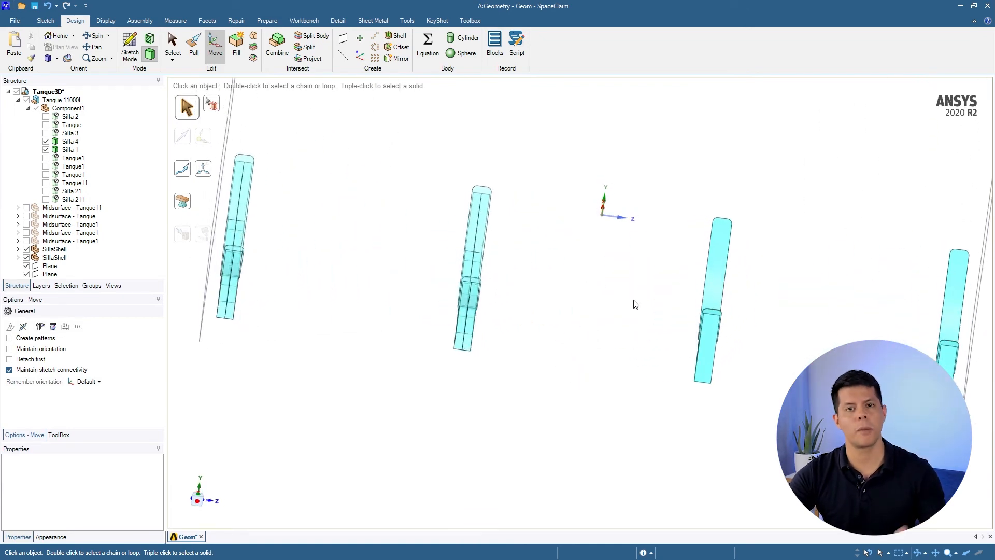
mouse_move(840, 324)
middle_down()
mouse_move(804, 294)
mouse_move(702, 255)
mouse_move(639, 340)
mouse_move(641, 304)
mouse_move(576, 145)
mouse_move(516, 169)
mouse_move(642, 203)
middle_up()
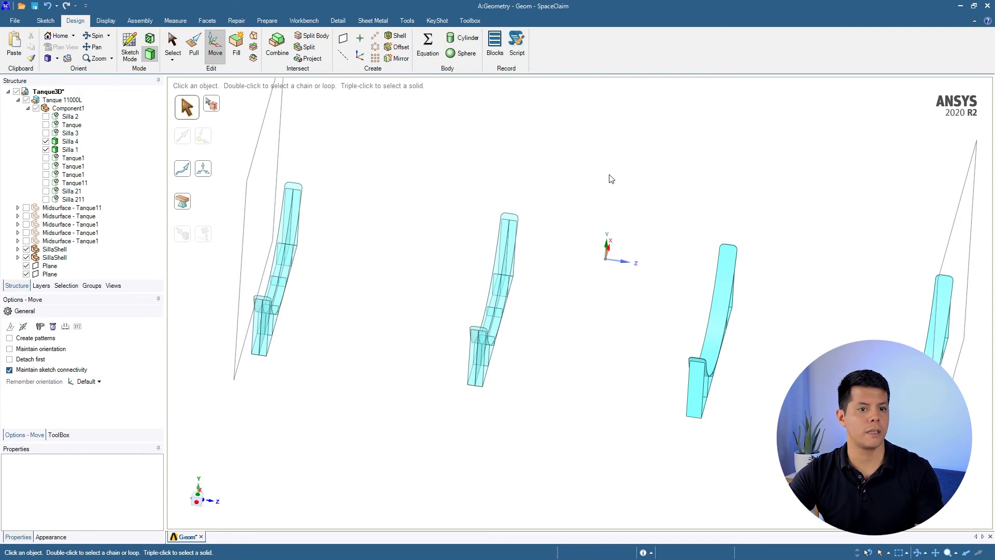
middle_drag(620, 176, 442, 73)
key(k)
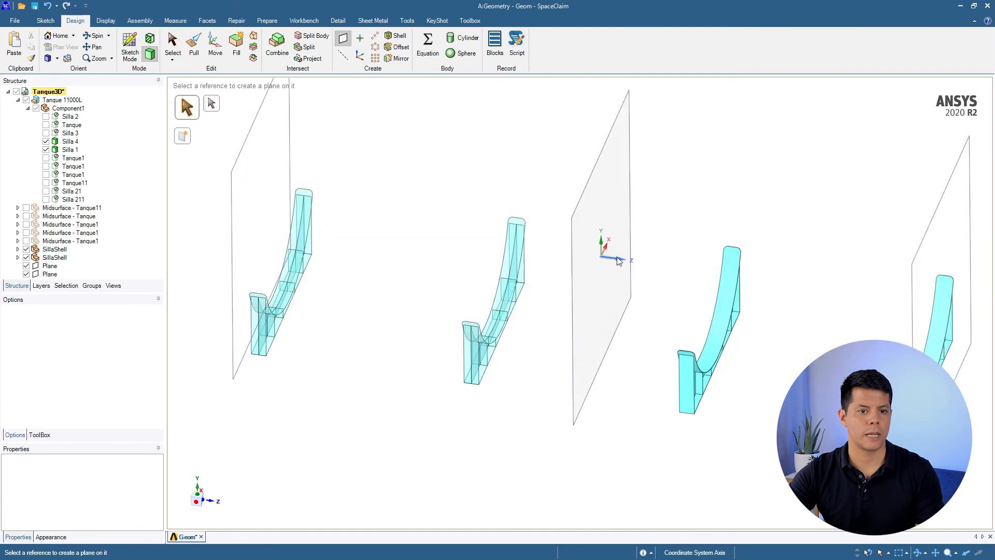
middle_drag(629, 362, 612, 388)
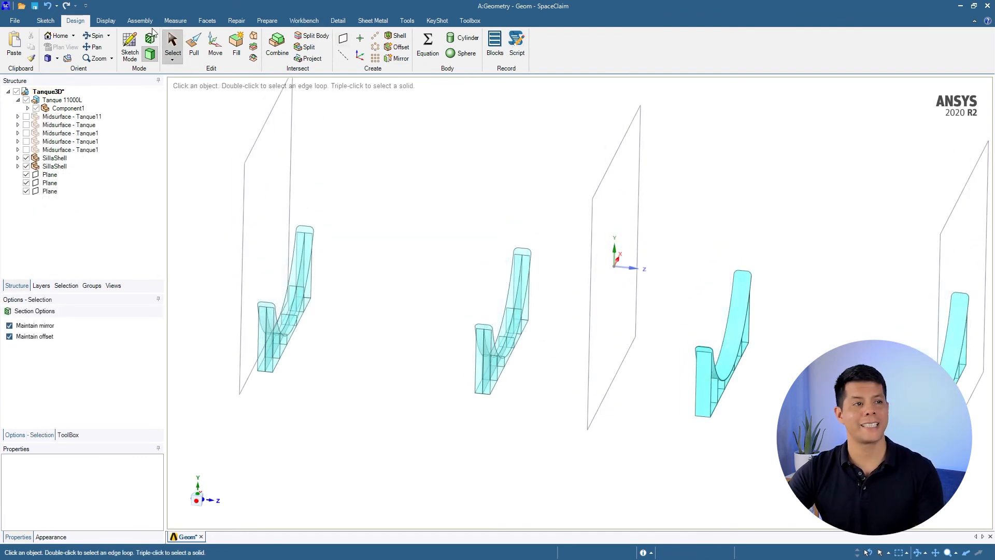
- Mirror both SillaShell components about the new middle plane
click(399, 58)
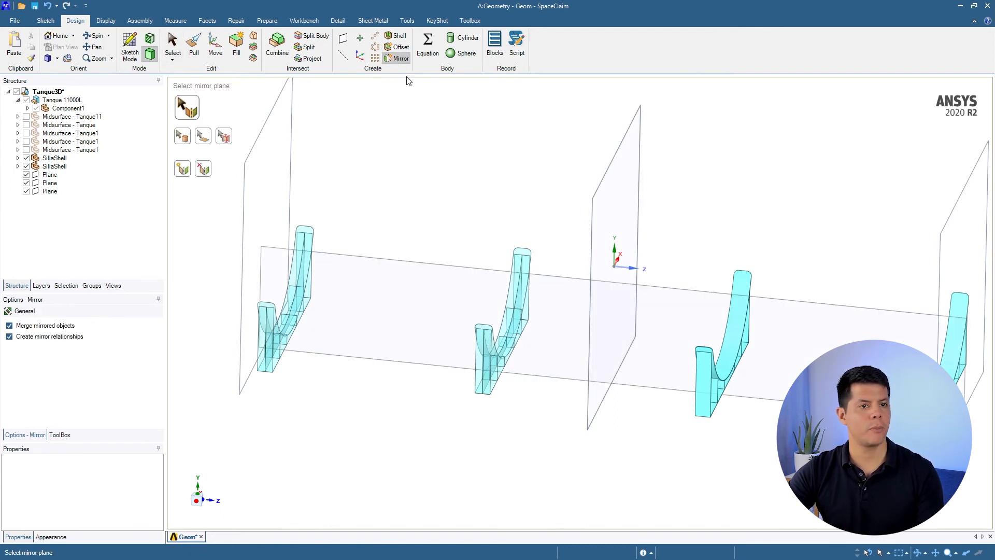
click(615, 162)
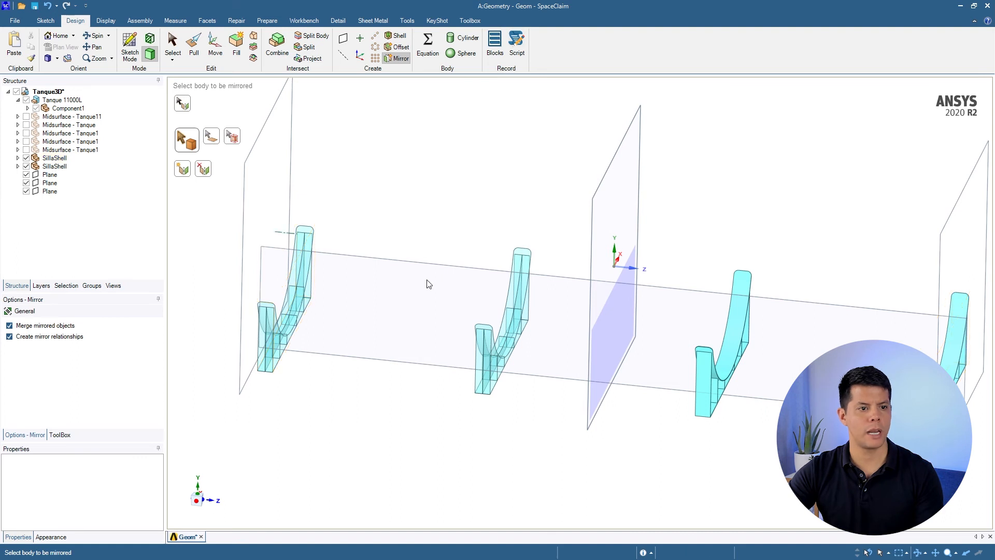
click(51, 161)
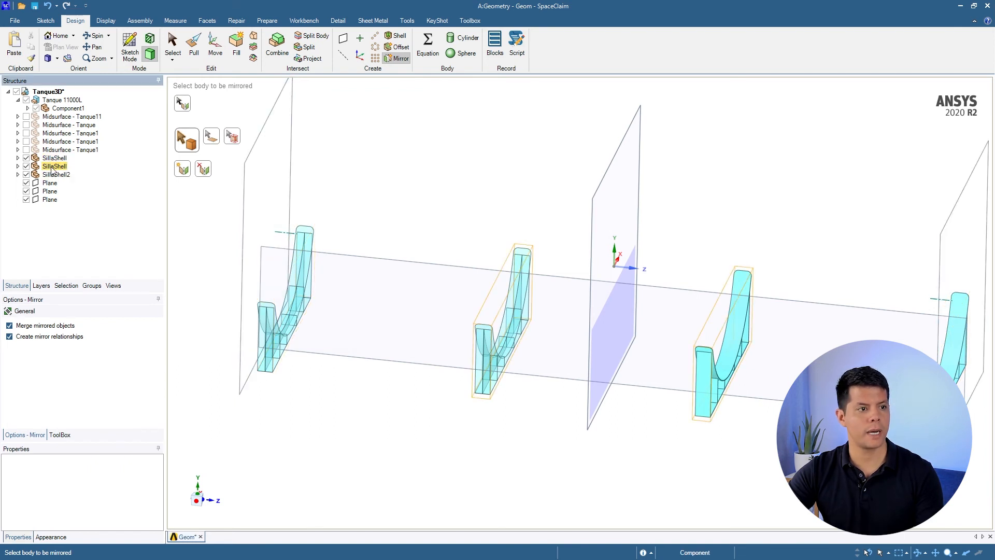
click(52, 169)
key(Escape)
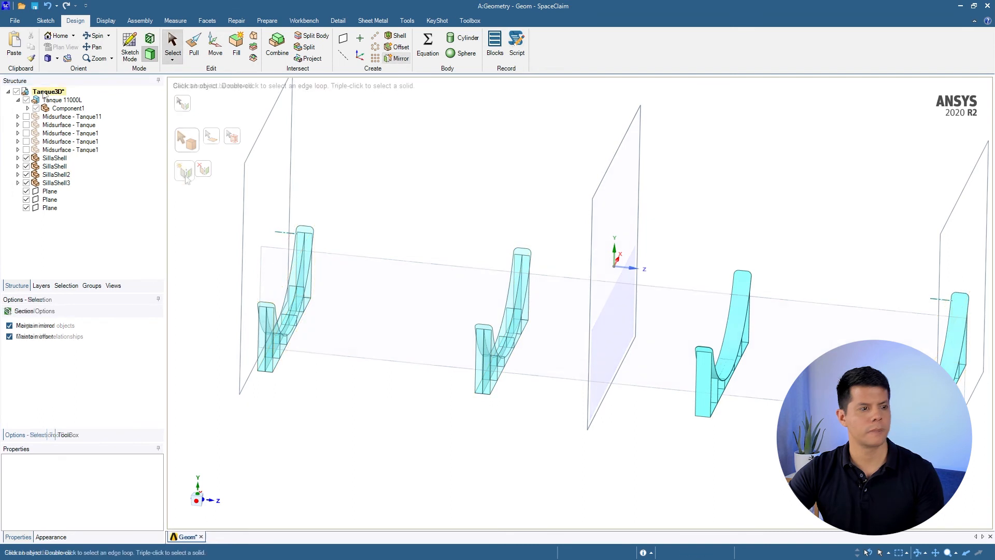
- Suppress the Silla 4 and Silla 1 solids for physics and hide them
click(27, 108)
click(68, 141)
ctrl+click(68, 149)
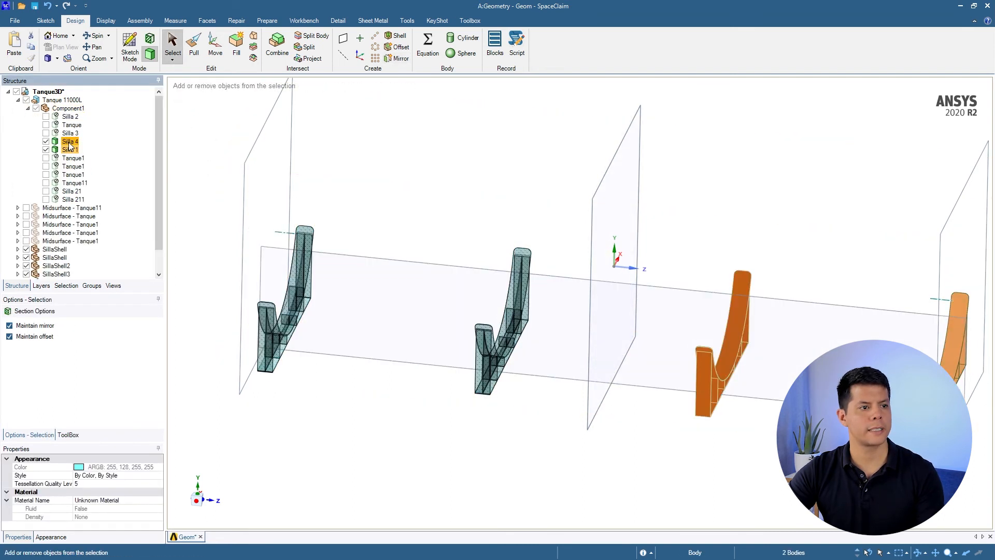
right_click(70, 144)
click(106, 161)
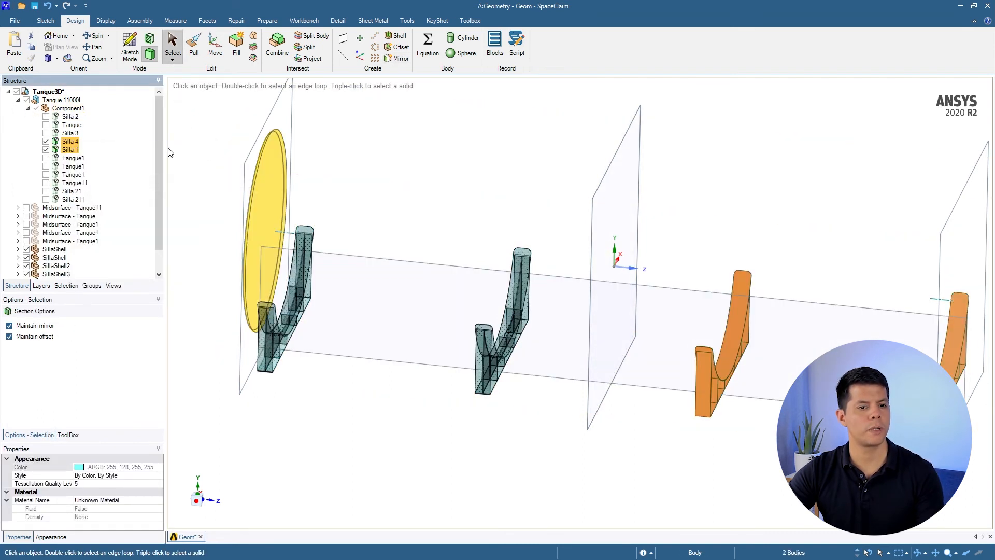
key(ctrl+h)
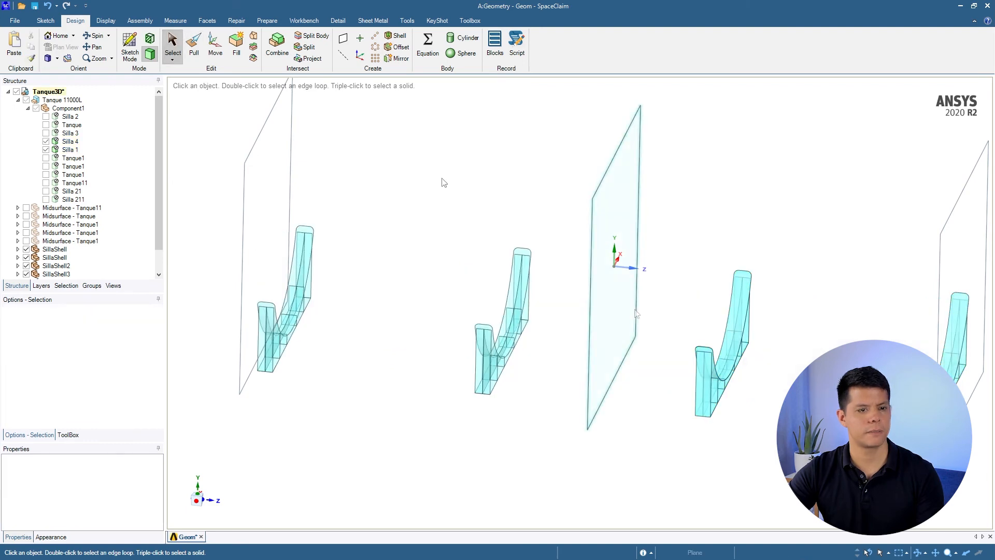
middle_drag(665, 359, 659, 356)
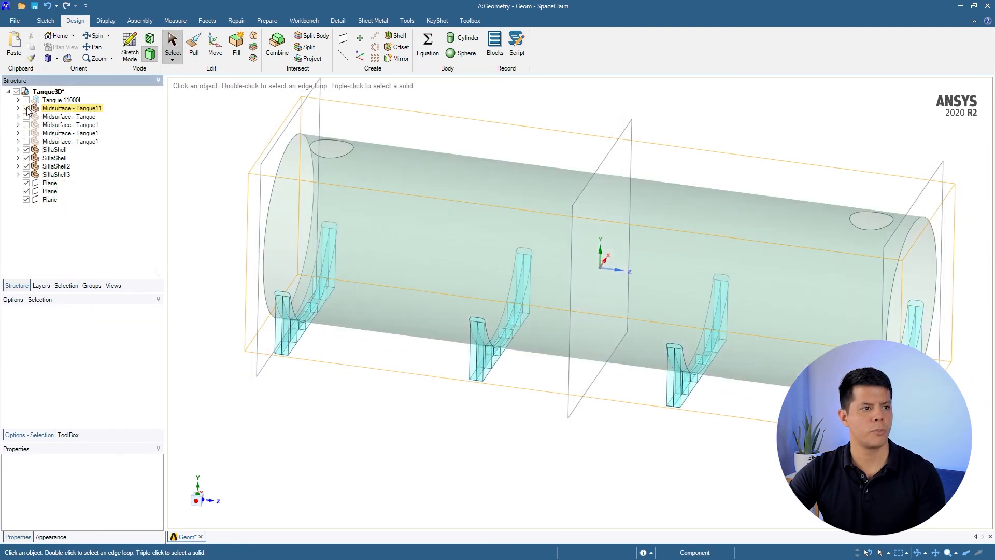
- Show all five Midsurface components so the complete tank shell is displayed
click(26, 107)
click(25, 116)
click(26, 125)
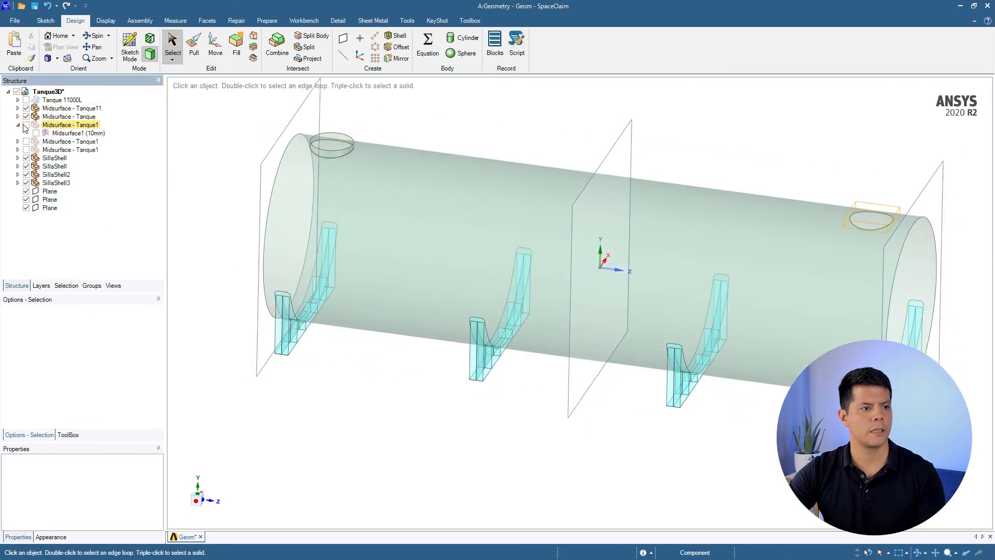
click(26, 141)
click(26, 149)
click(17, 125)
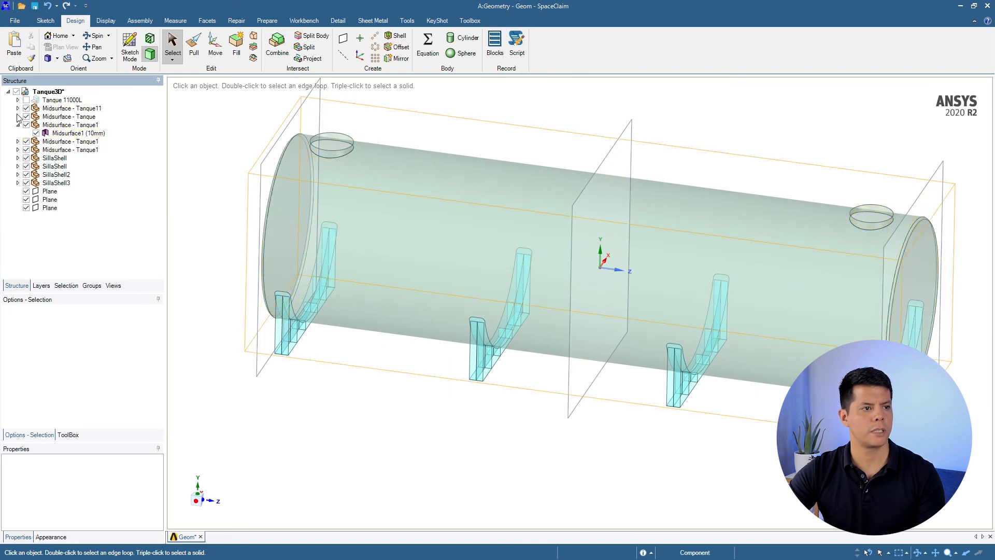
- Hide both SillaShell components as well as SillaShell2 and SillaShell3, leaving only the tank midsurfaces displayed
click(26, 150)
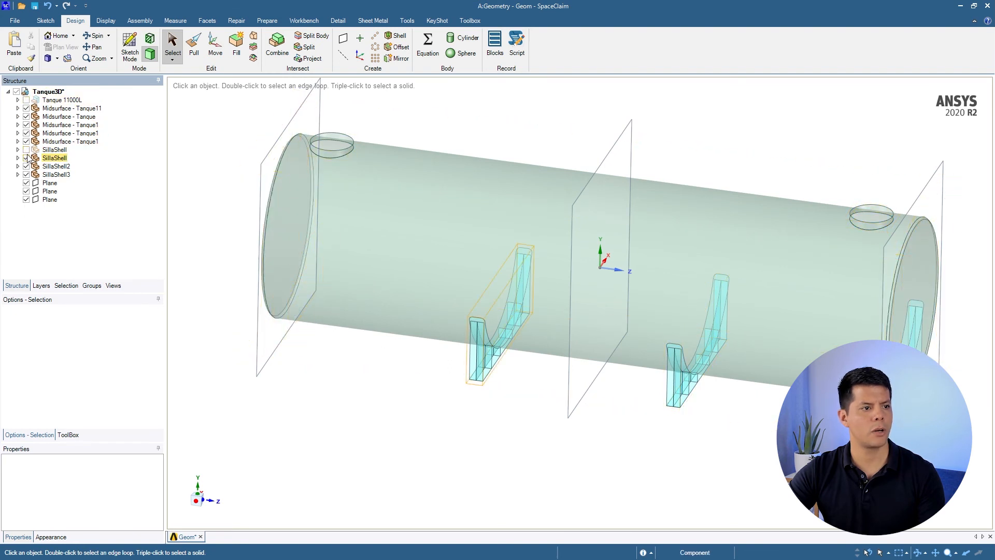
click(26, 158)
click(26, 166)
click(26, 174)
- Select all five tank midsurface bodies and move them together into one new component
click(509, 238)
key(z)
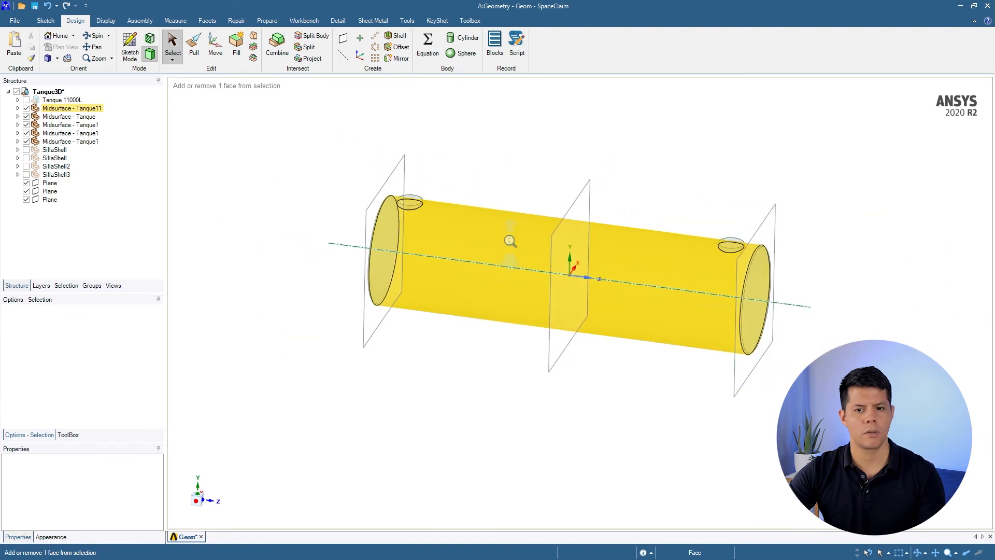
drag(222, 110, 929, 472)
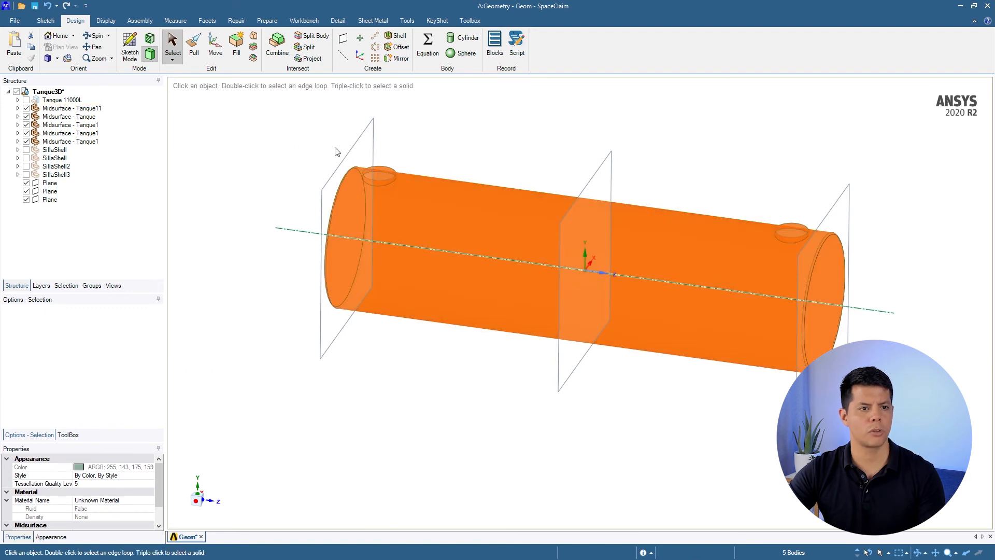
right_click(427, 203)
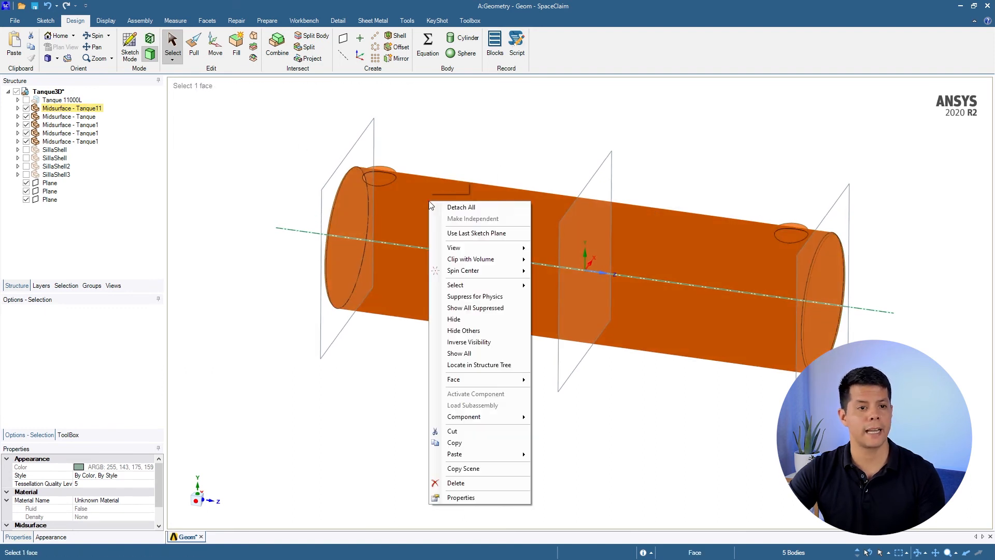
mouse_move(511, 382)
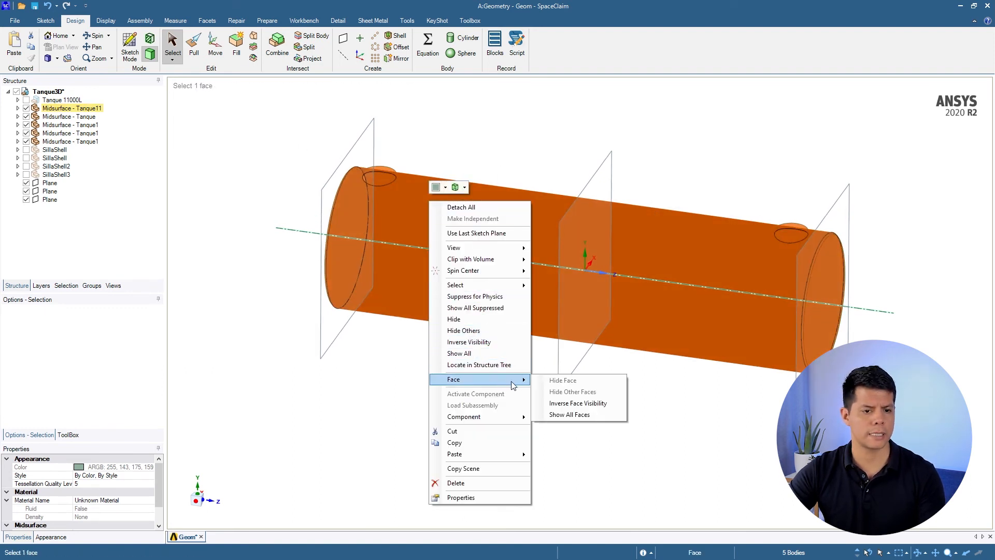
mouse_move(518, 421)
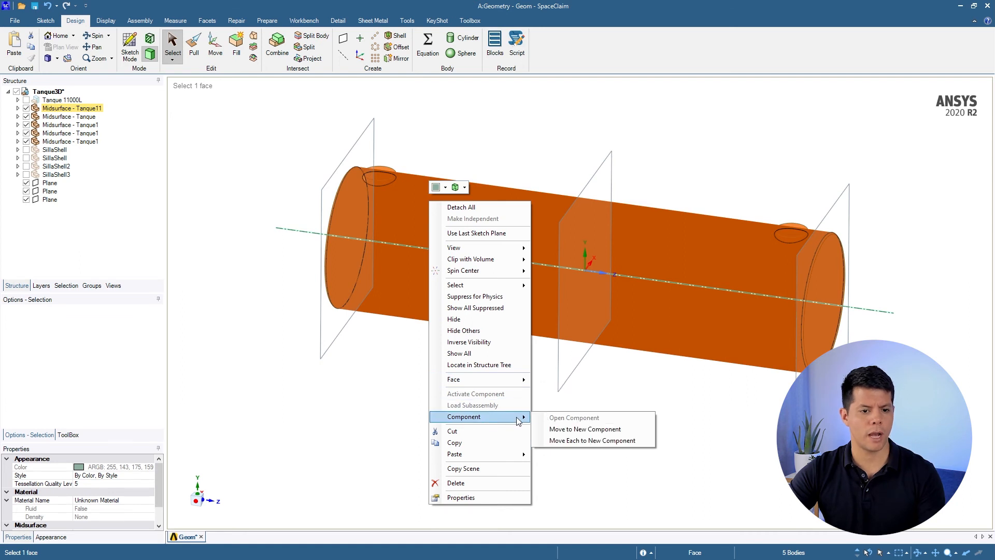
click(585, 429)
- Rename the new component holding the tank midsurfaces as Tanque and collapse it
click(58, 183)
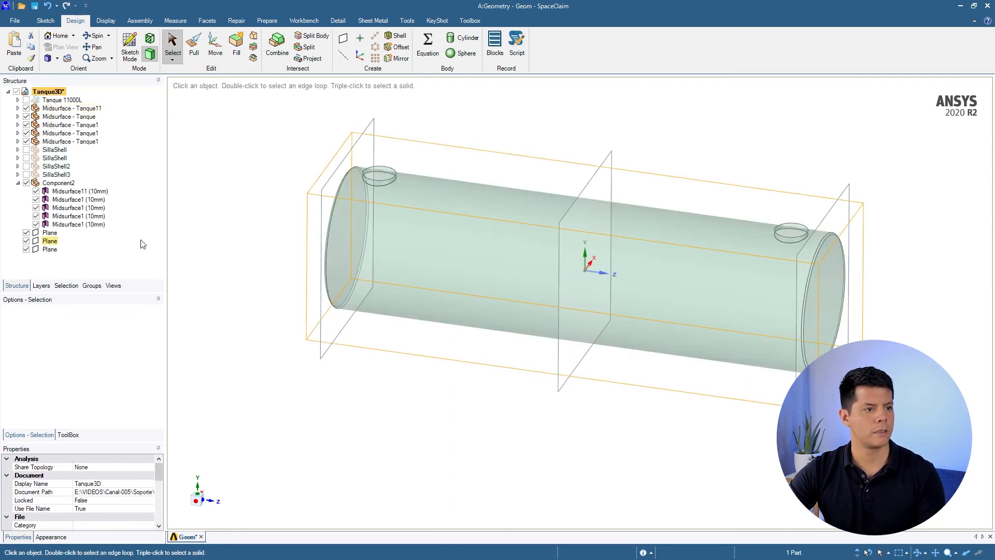
click(72, 184)
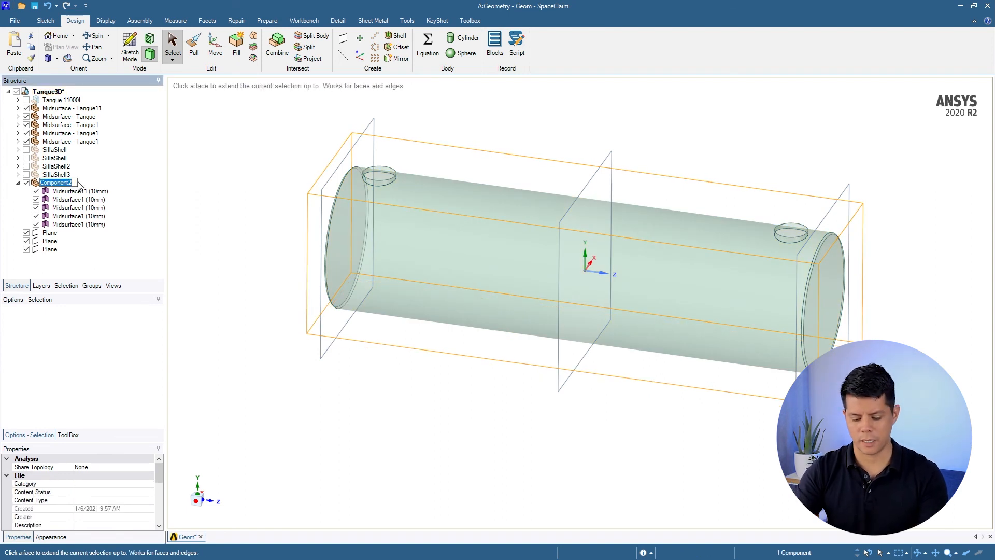
text(Tanque)
key(Return)
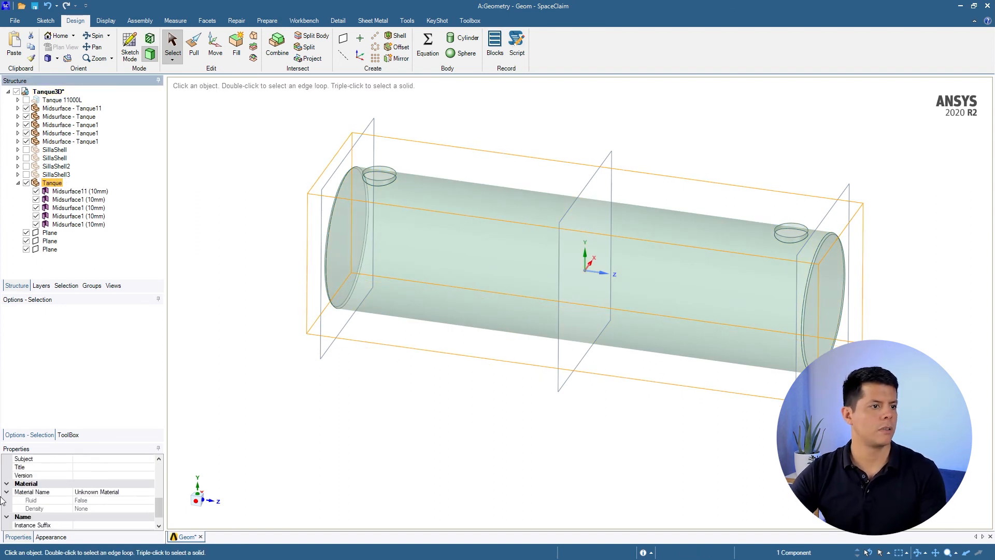
key(Escape)
ctrl+middle_drag(540, 138, 481, 163)
click(17, 183)
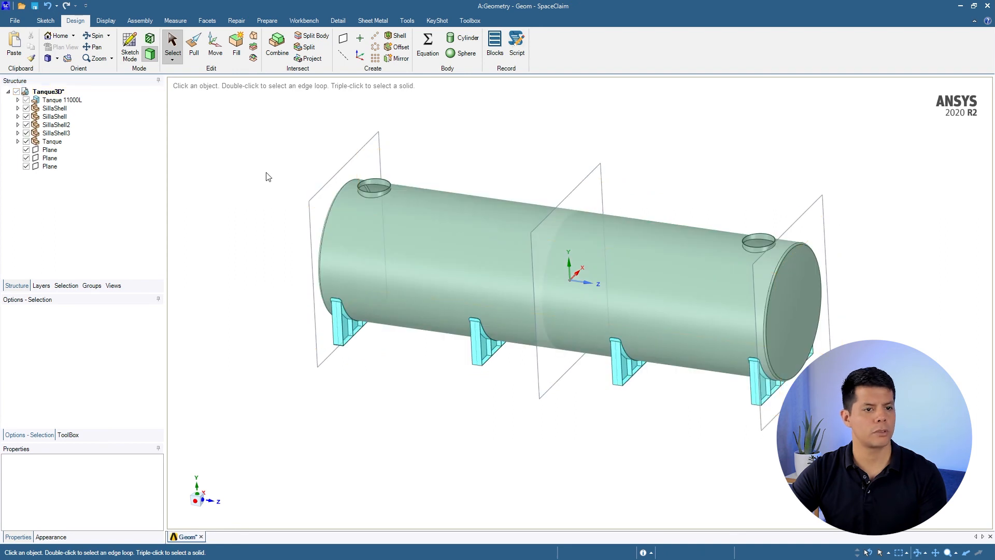
- Hide all suppressed bodies so only the tank and saddle shells remain displayed
middle_drag(266, 173, 262, 175)
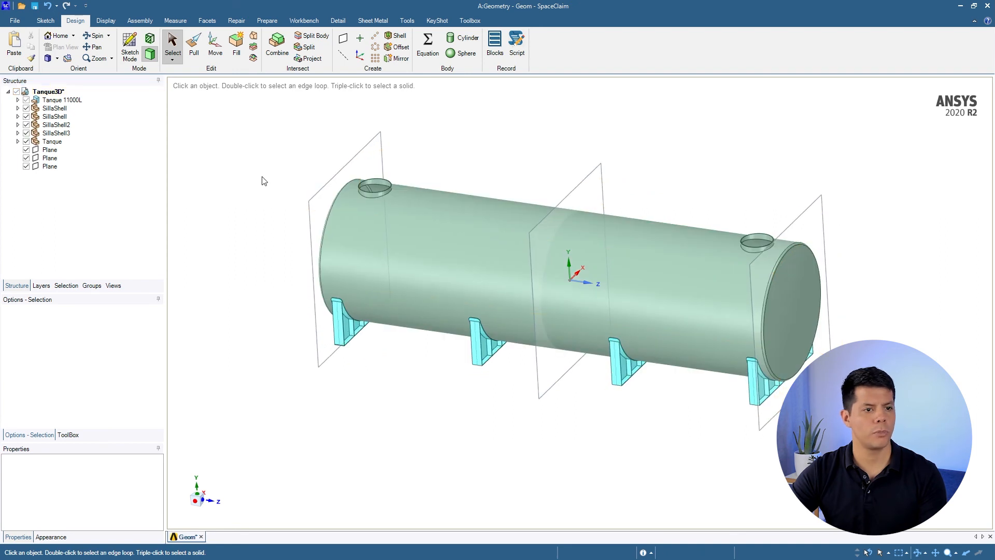
right_click(260, 162)
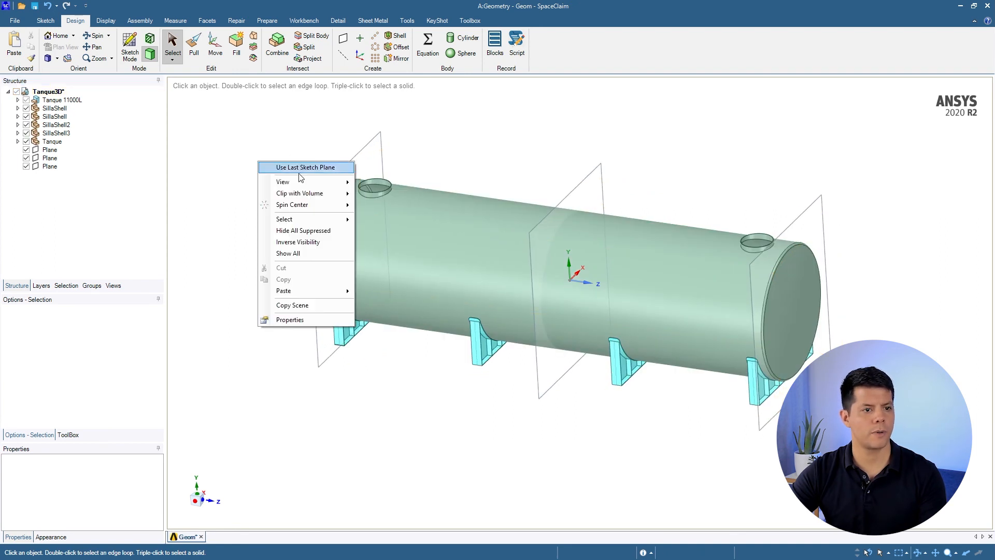
click(334, 231)
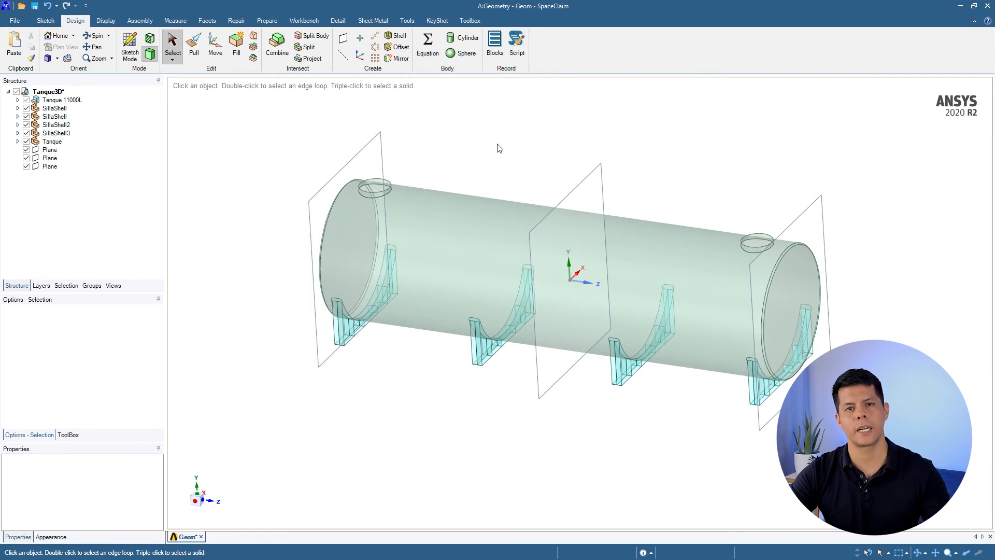
- Start the Share topology tool to find coincident edges across the tank and saddle shells
mouse_move(456, 172)
middle_down()
mouse_move(538, 138)
mouse_move(515, 173)
mouse_move(456, 166)
mouse_move(487, 167)
middle_up()
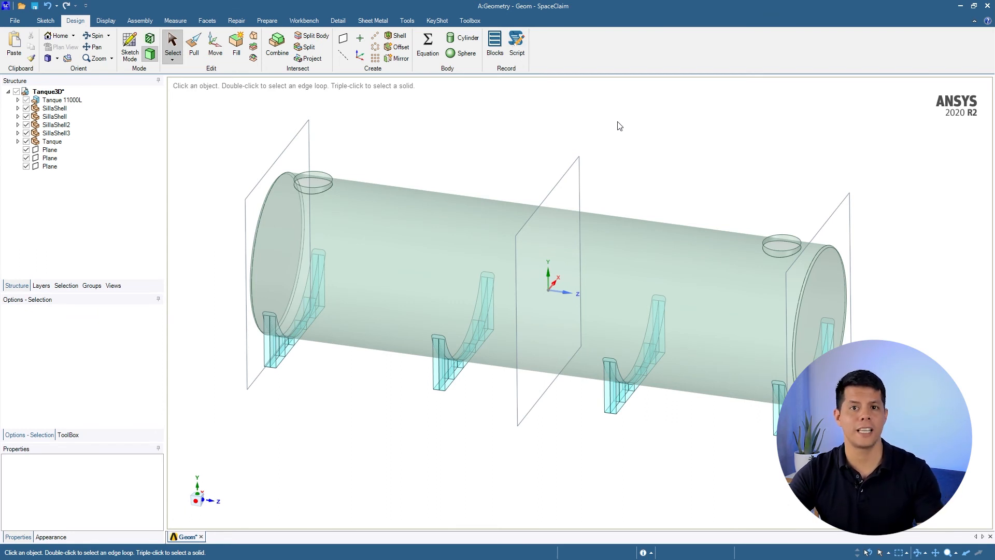
click(296, 23)
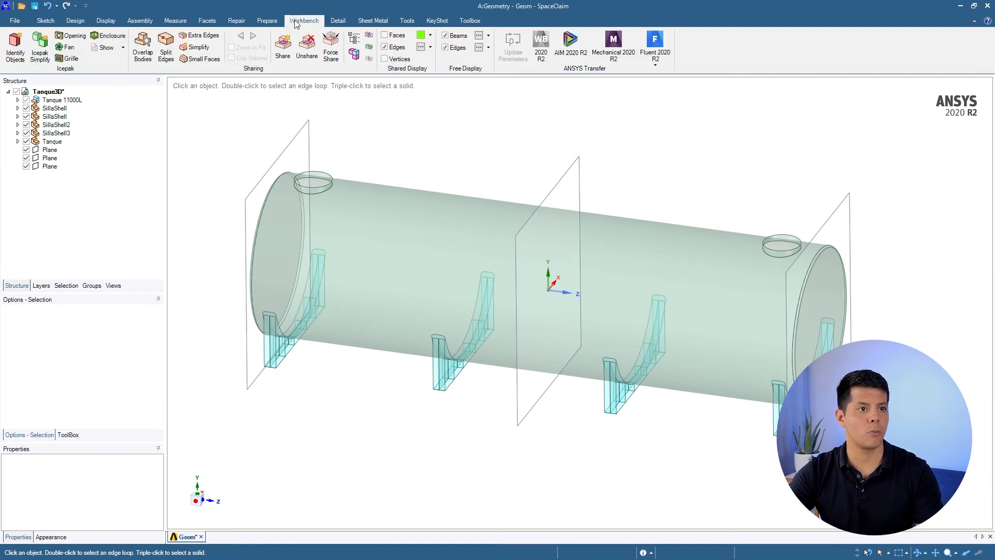
click(282, 49)
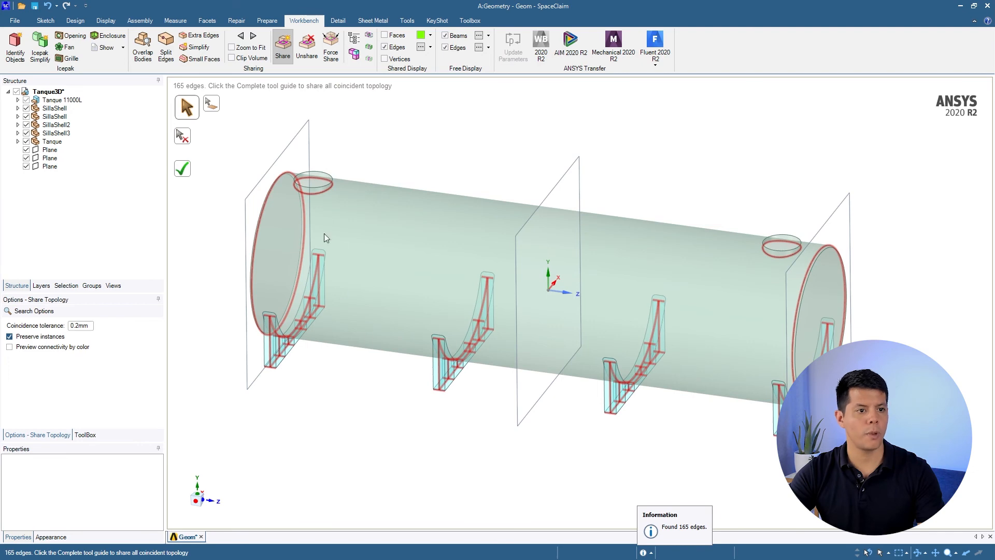
- Examine the highlighted coincident edges at the tank openings, the end caps and the saddles
scroll(355, 285, up, 10)
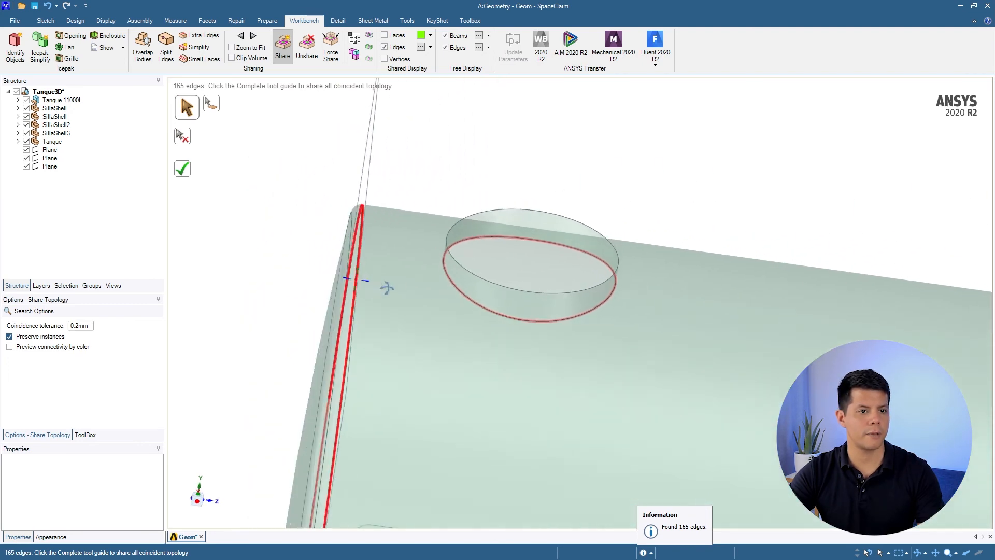
middle_drag(358, 309, 358, 282)
scroll(593, 379, down, 5)
shift+middle_drag(697, 420, 558, 152)
middle_drag(578, 377, 560, 399)
scroll(468, 406, up, 4)
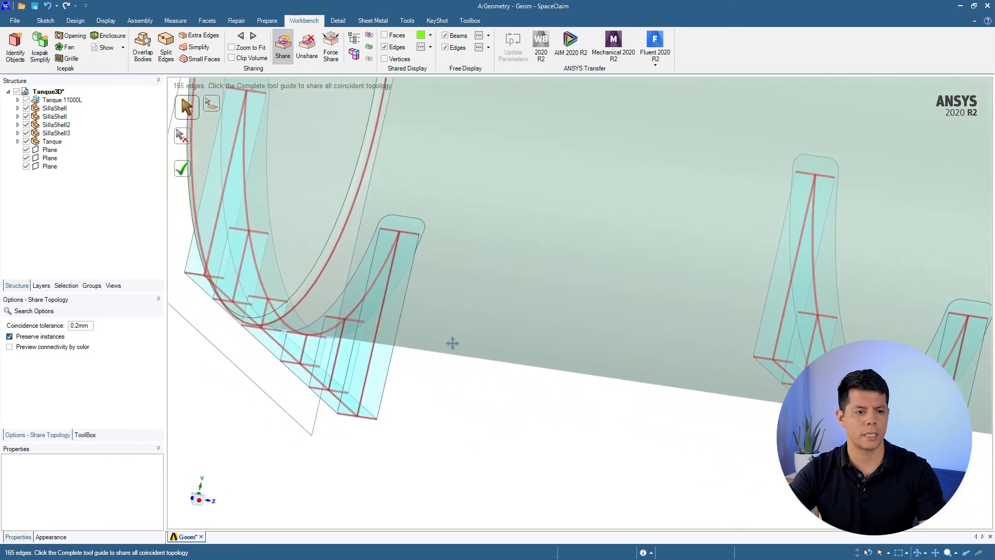
shift+middle_drag(451, 344, 601, 324)
middle_drag(437, 390, 404, 279)
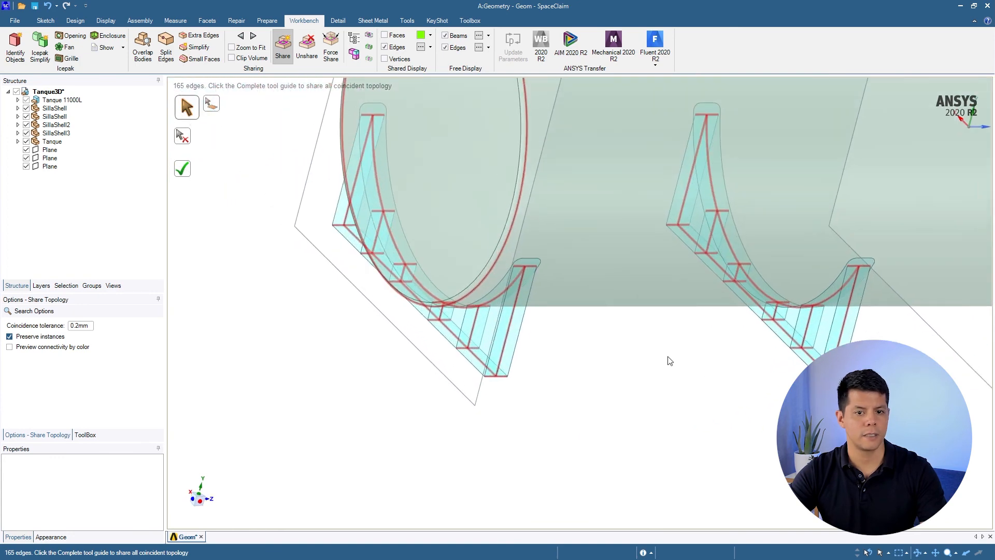
mouse_move(716, 363)
ctrl+middle_down()
mouse_move(667, 319)
mouse_move(698, 358)
ctrl+middle_up()
shift+middle_drag(832, 355, 595, 376)
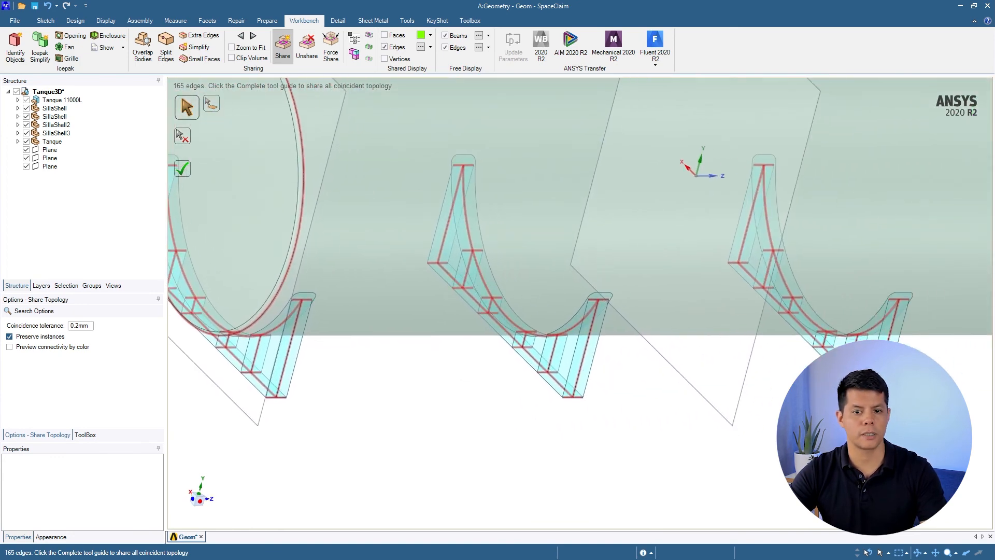
shift+middle_drag(834, 398, 736, 332)
ctrl+middle_drag(587, 356, 609, 385)
ctrl+middle_drag(701, 366, 666, 314)
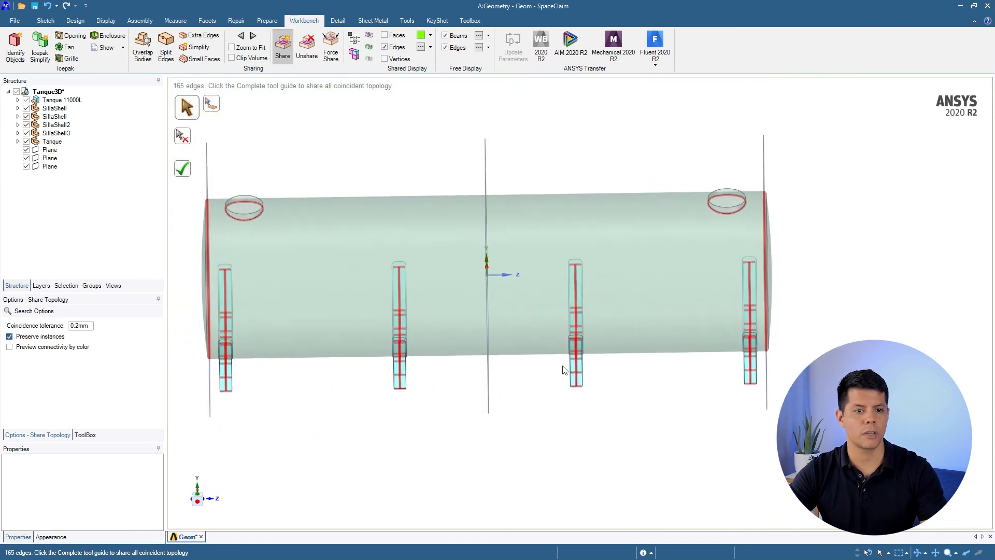
- Share all the detected coincident topology between the tank and saddle shells
middle_drag(496, 355, 612, 332)
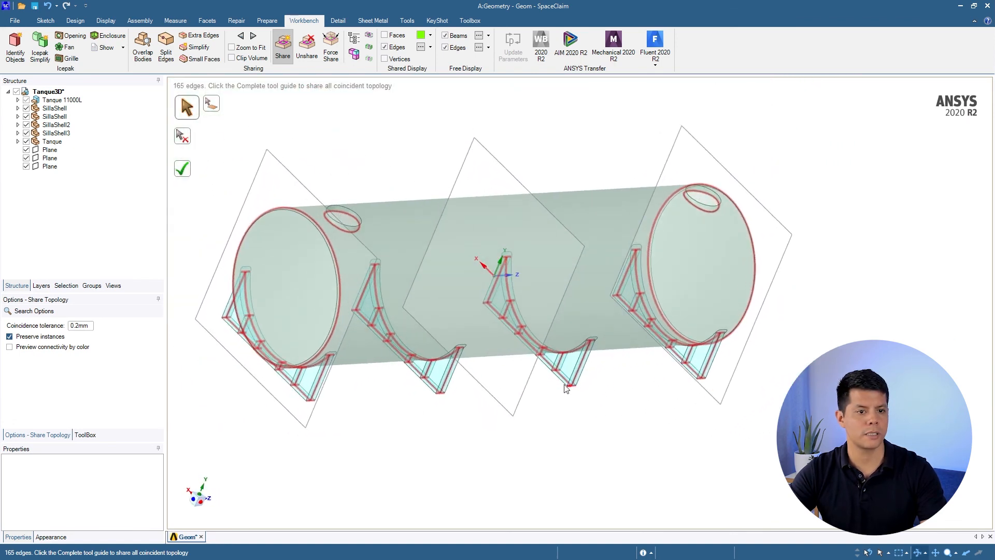
click(185, 171)
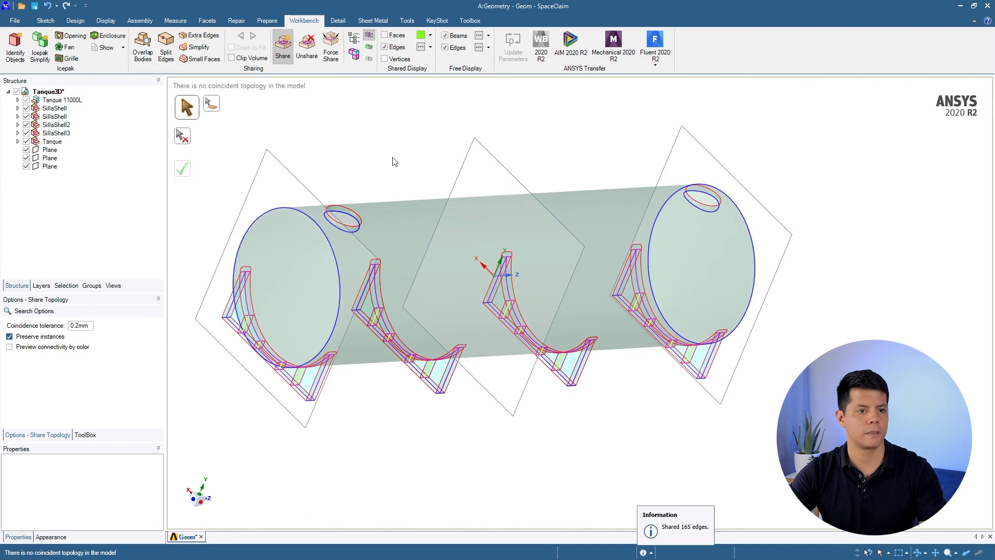